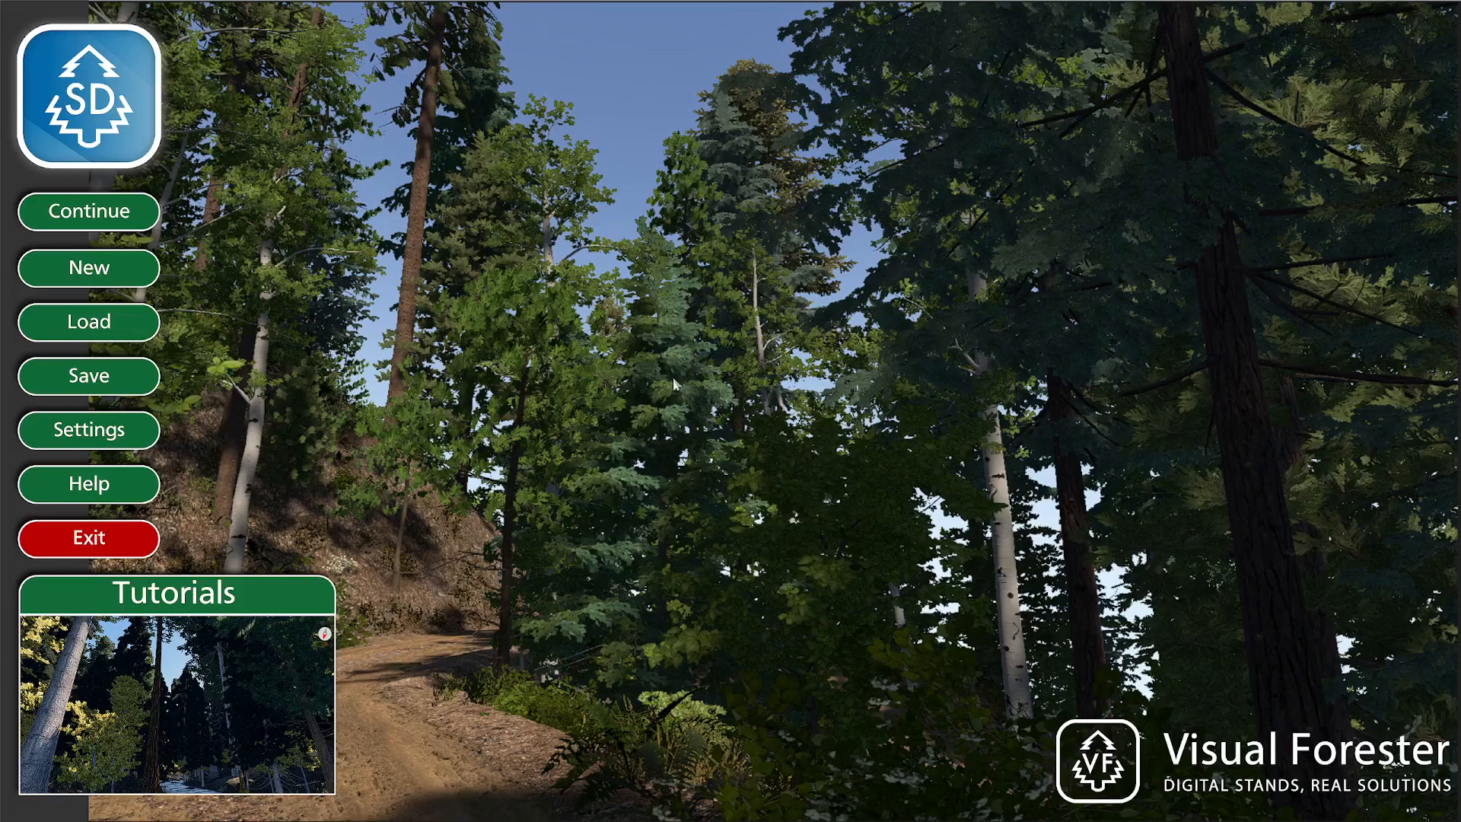
- Start a new scene on the Ribbon Creek terrain with the Fall season and Moderately Short tree form
left_click(72, 266)
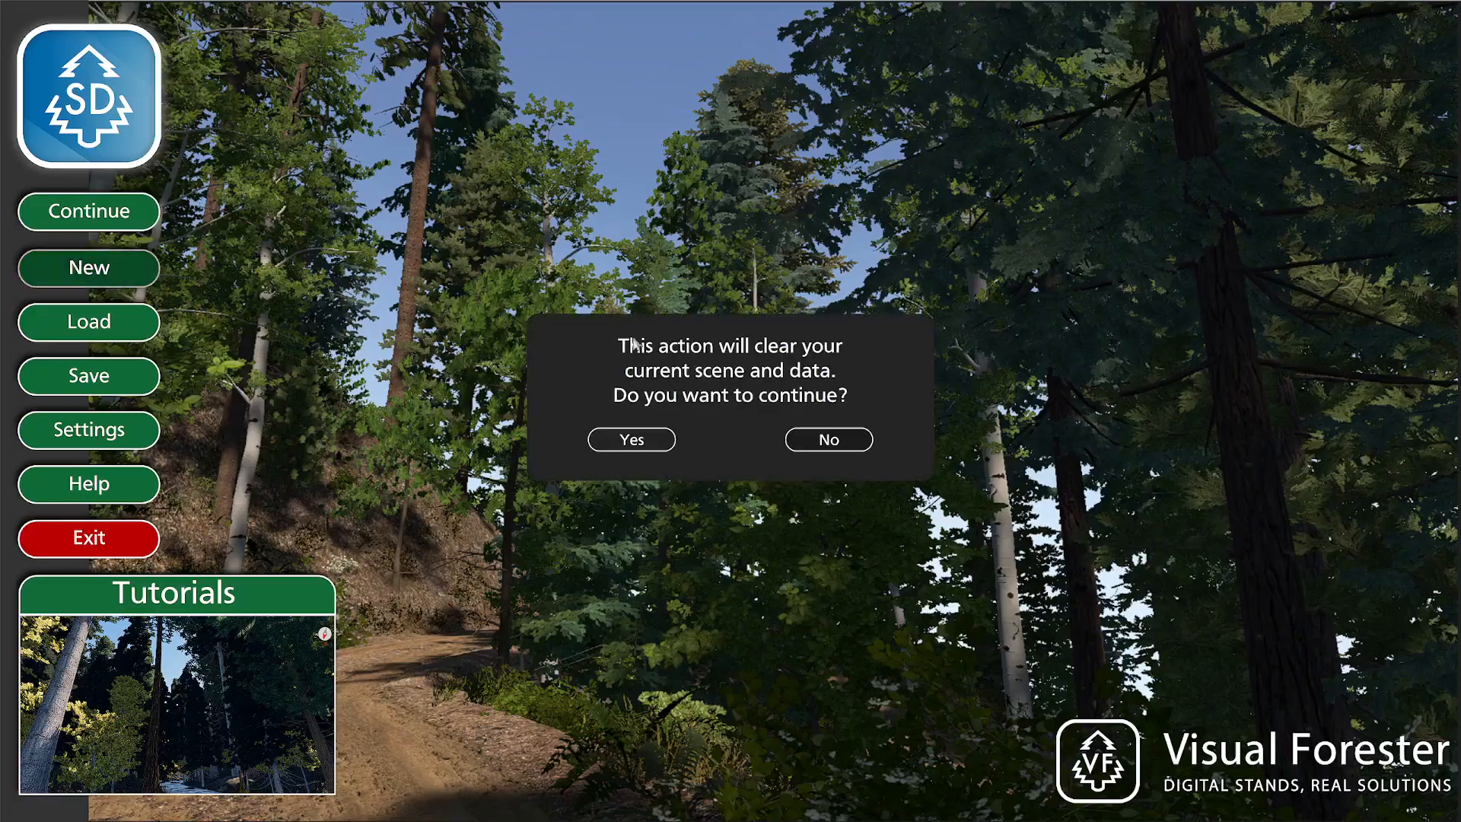
left_click(647, 440)
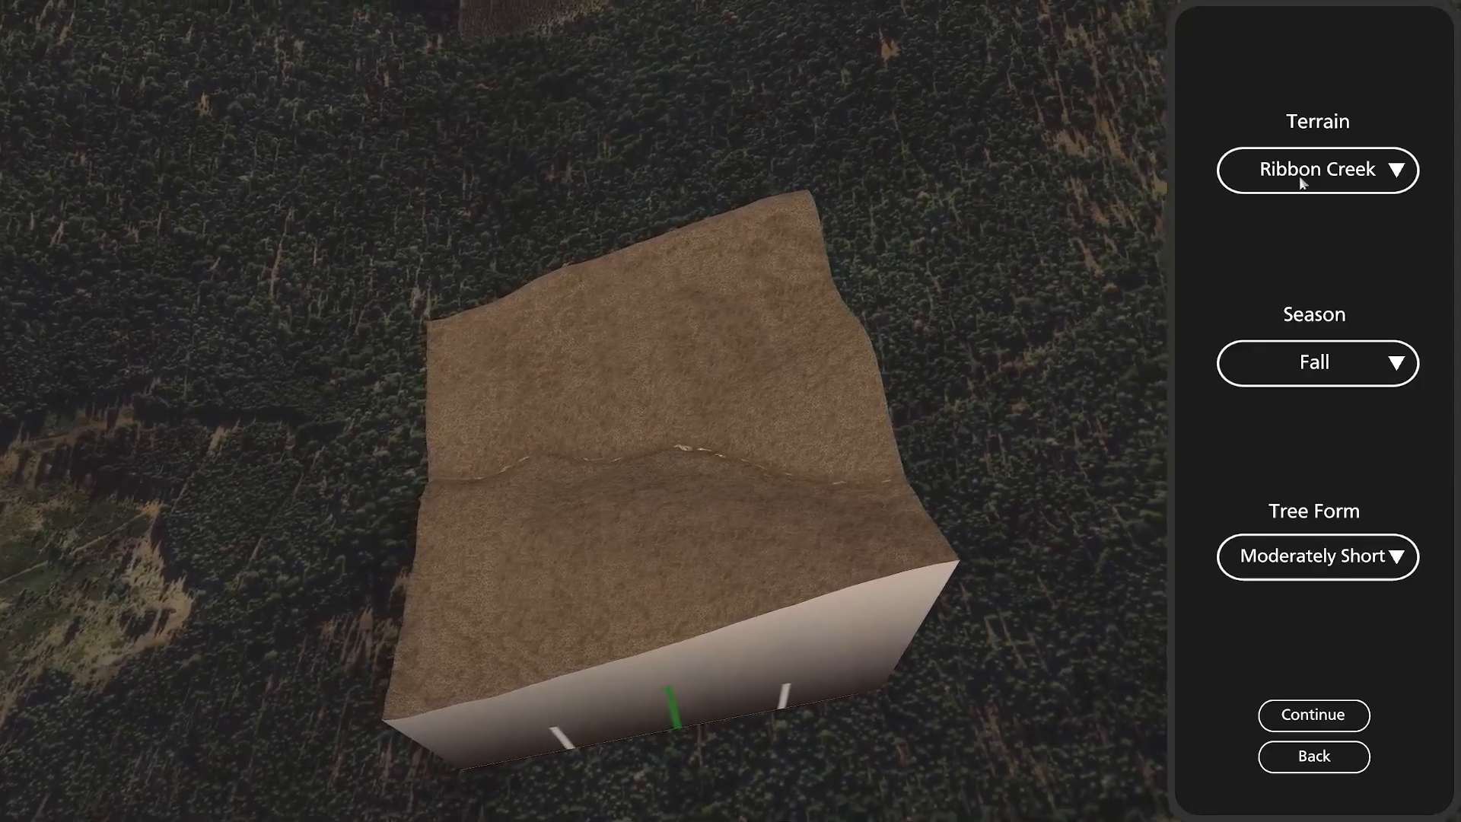
left_click(1296, 175)
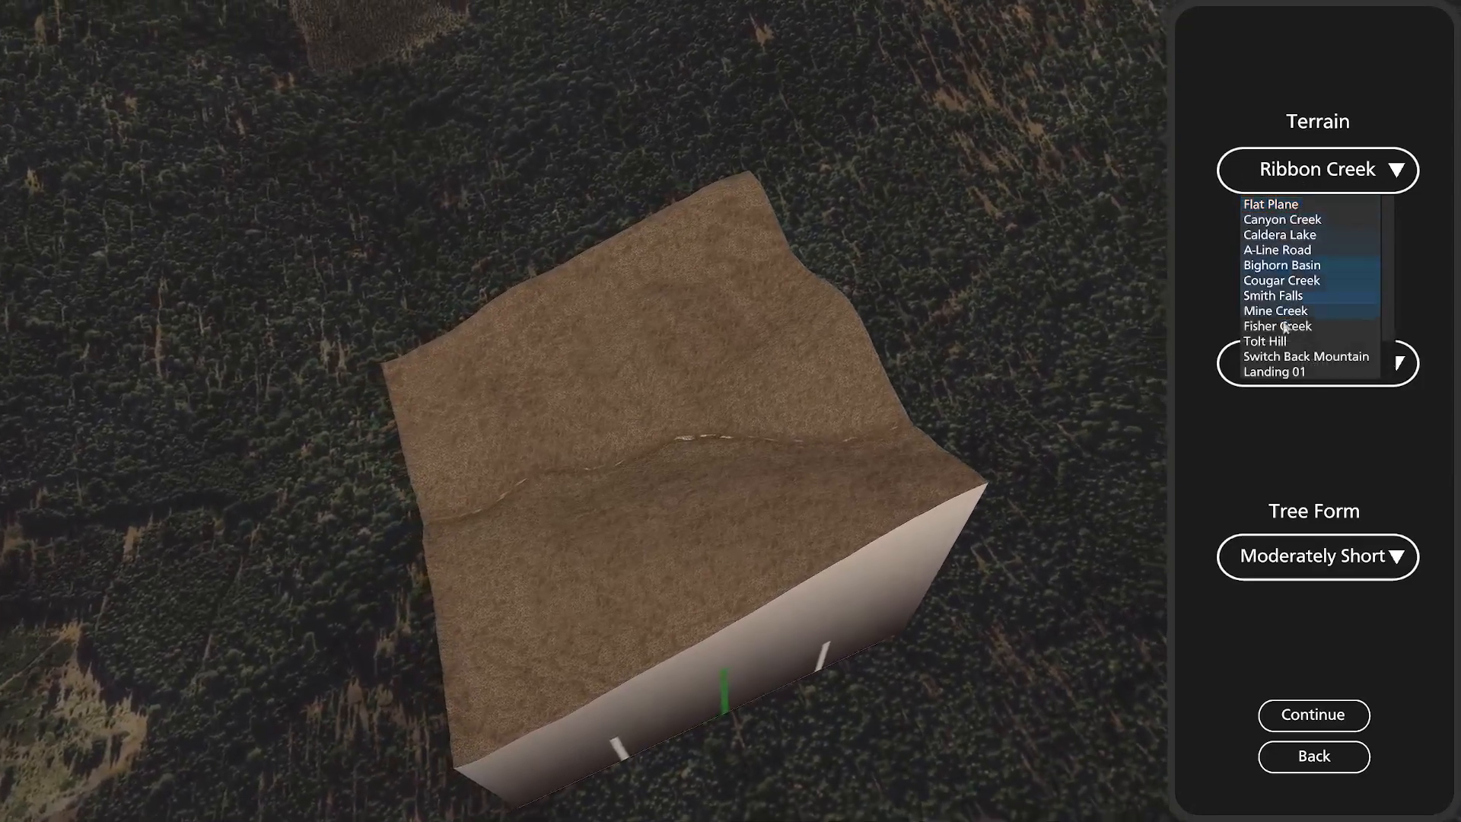
left_click(1313, 172)
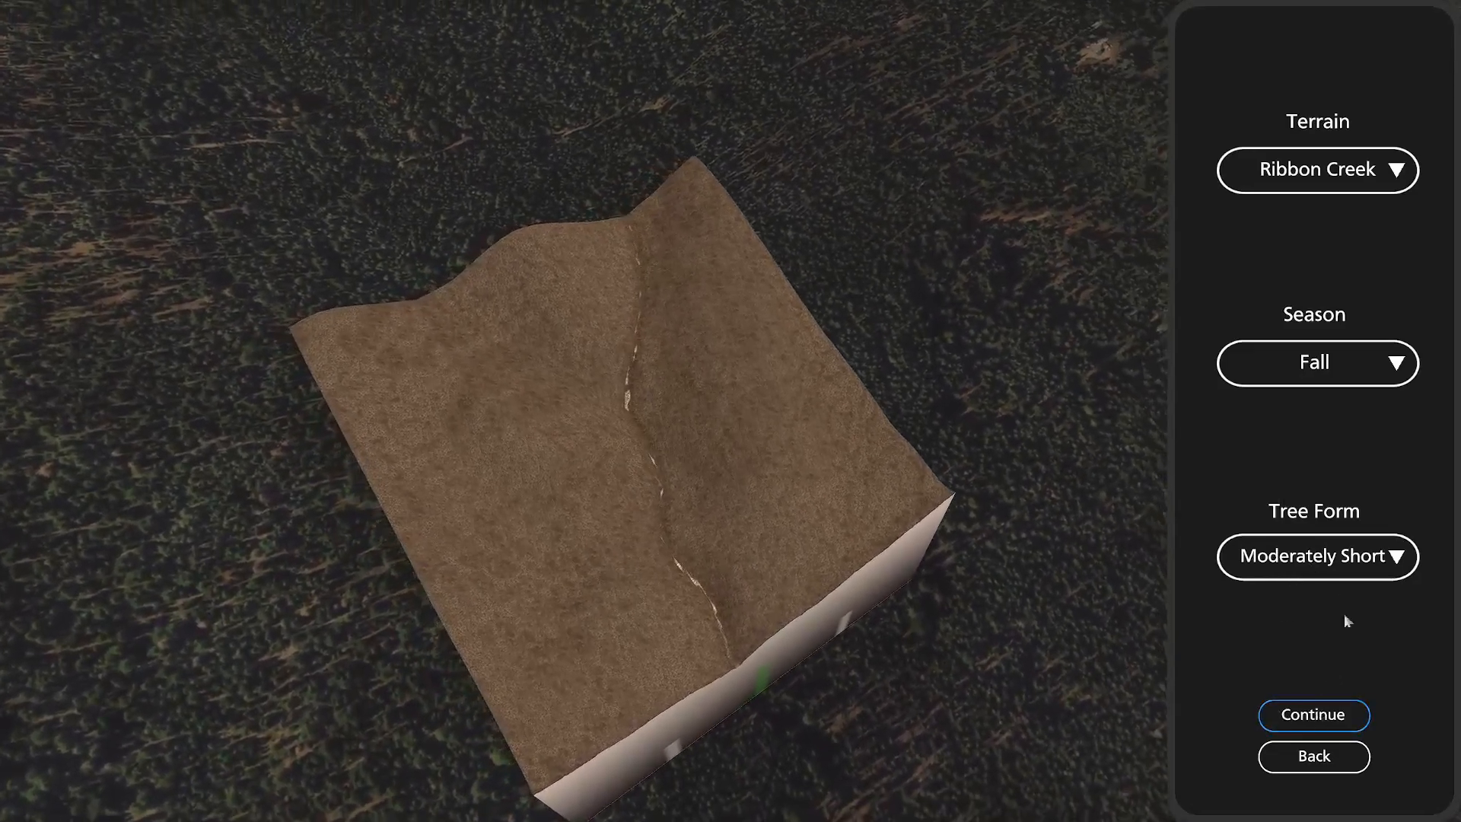
left_click(1315, 725)
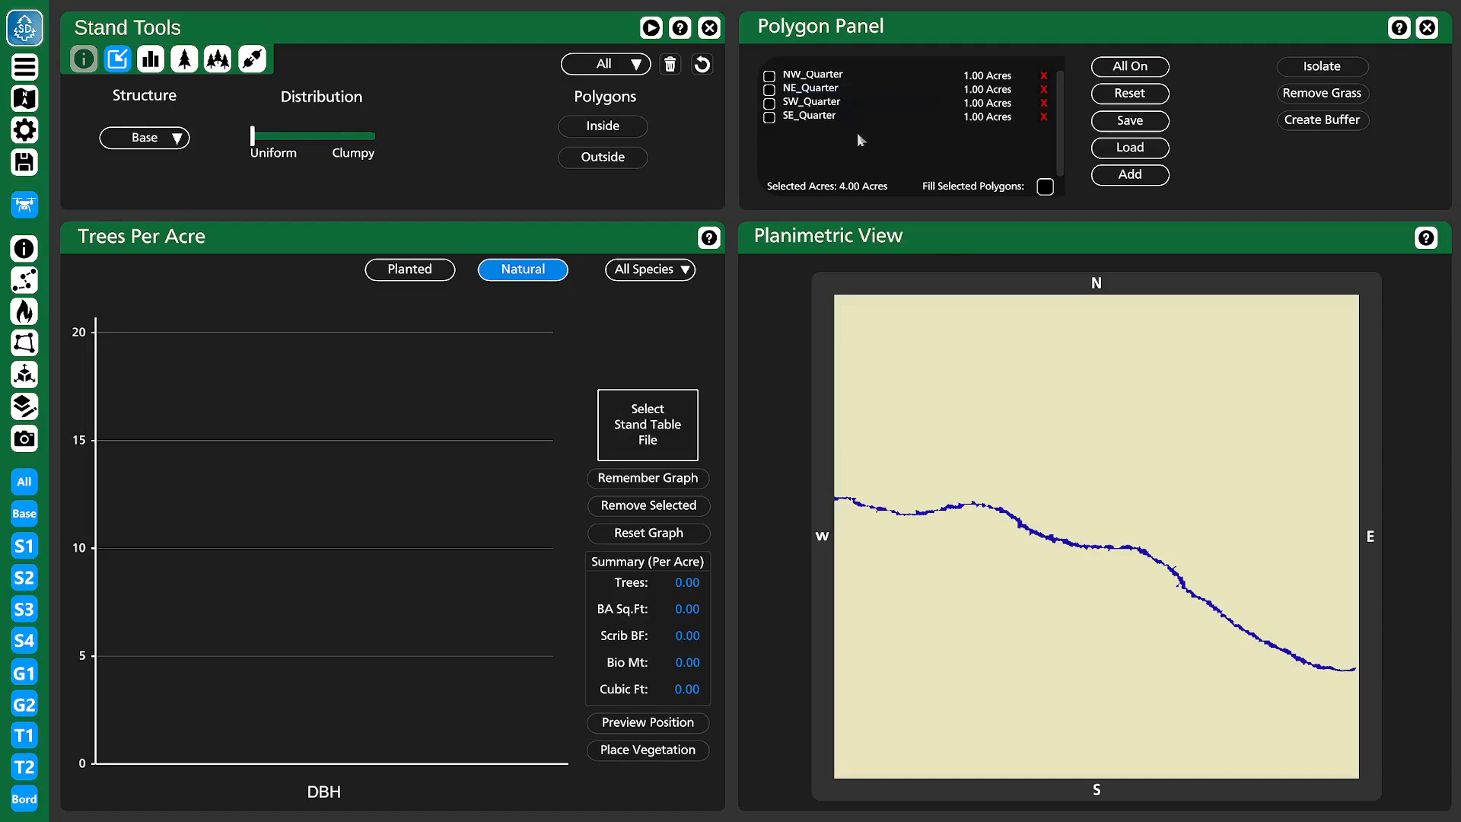
- Fill the NW_Quarter polygon with vegetation from the Stratum_1_Hardwood Infested stand table, previewing the tree positions
left_click(769, 76)
left_click(648, 423)
double_click(186, 150)
double_click(205, 140)
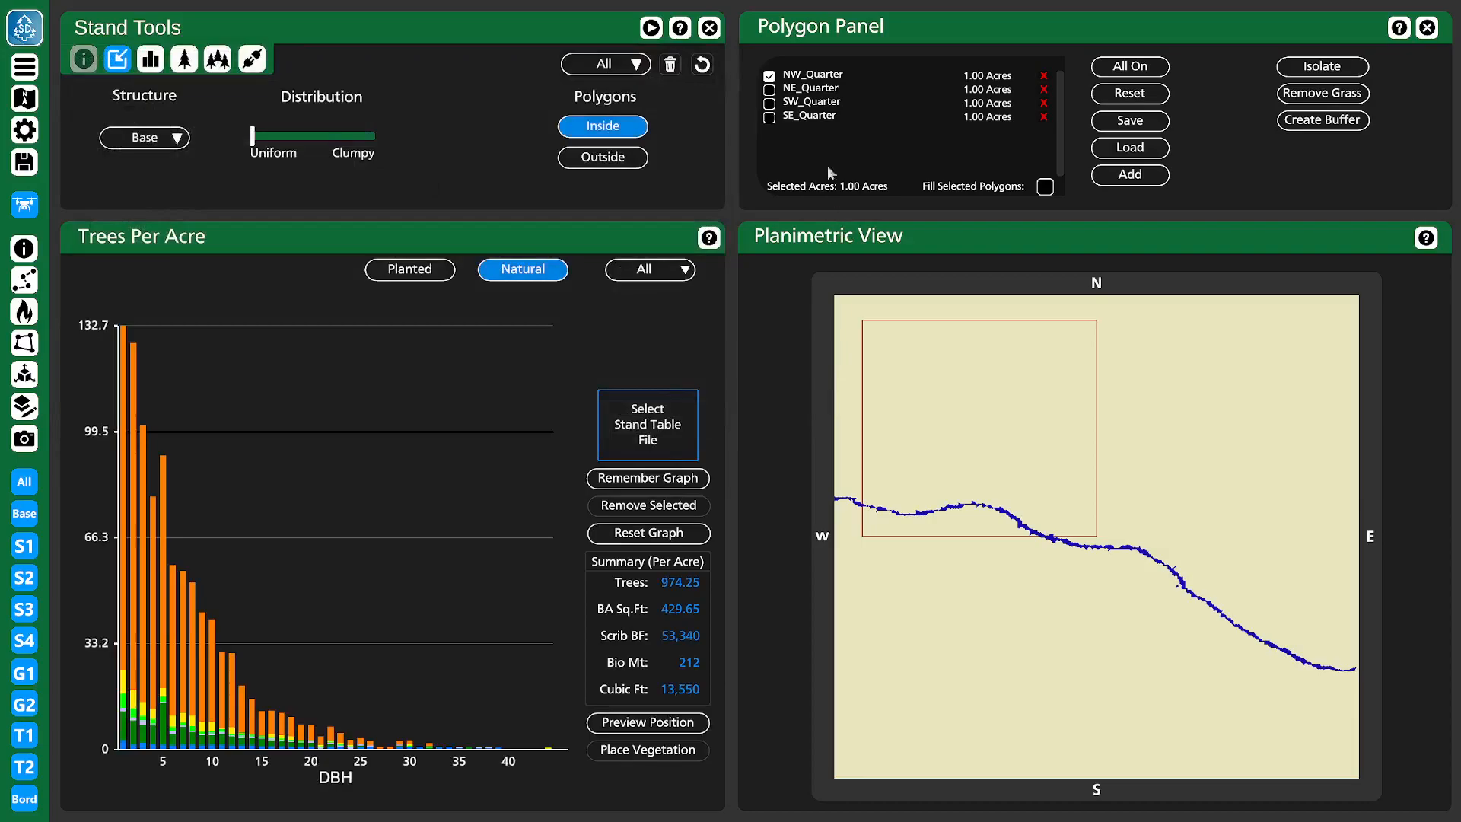
left_click(618, 723)
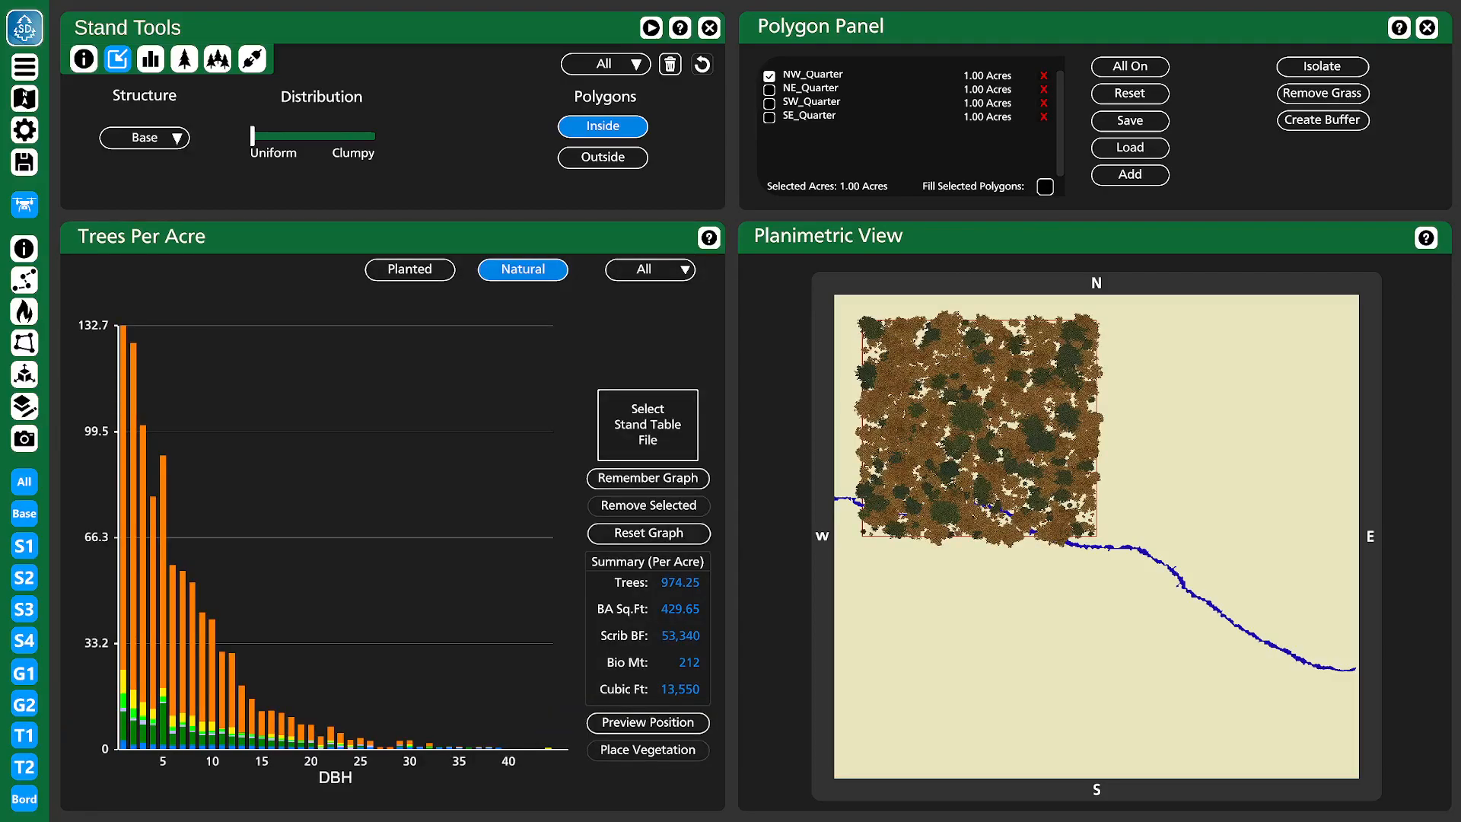
- Select only the NE_Quarter polygon and place vegetation from the Stratum_2_Minimal Basal Area_Logged stand table
left_click(769, 76)
left_click(769, 89)
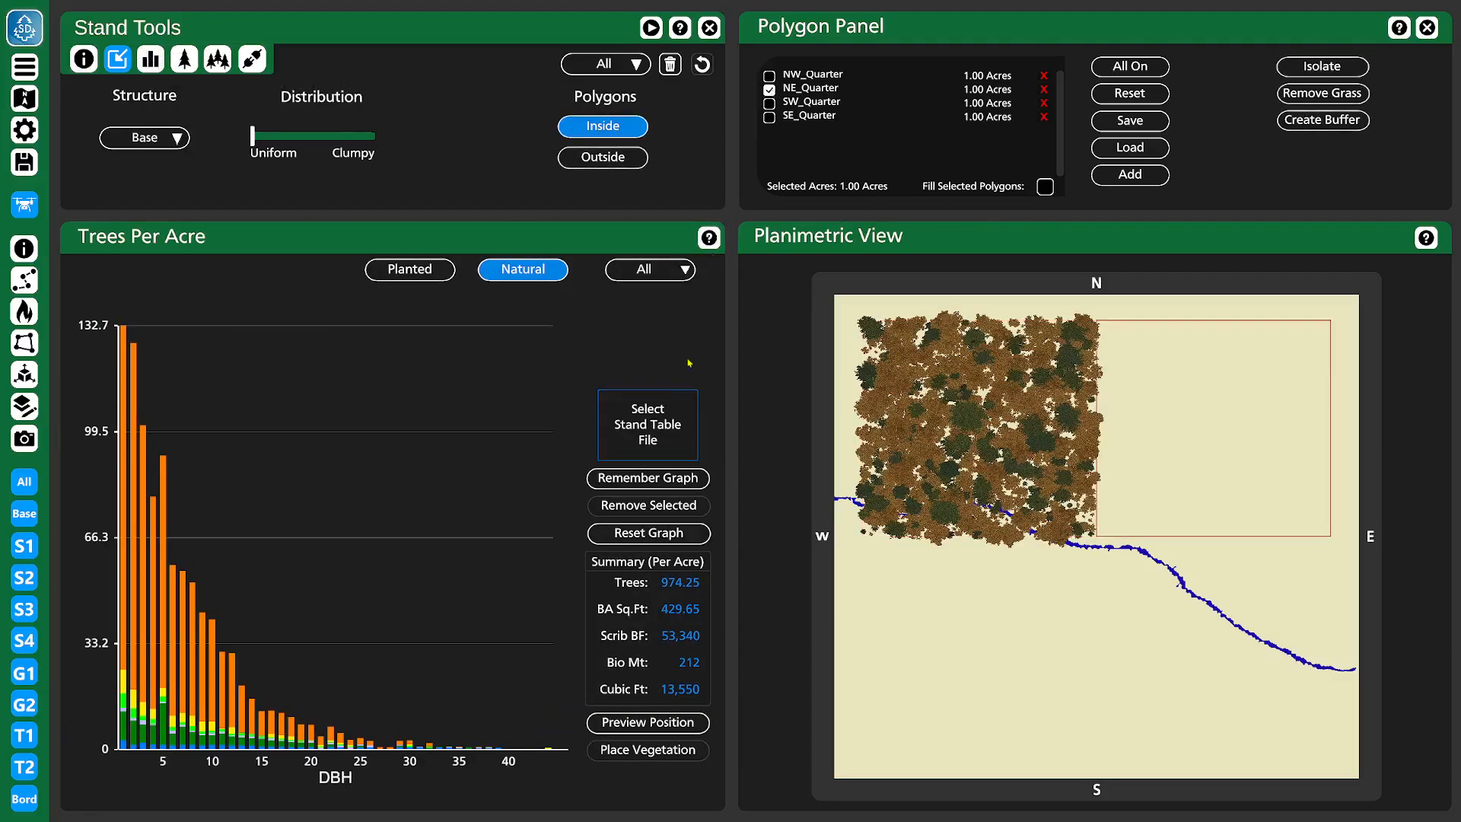
left_click(681, 409)
double_click(216, 150)
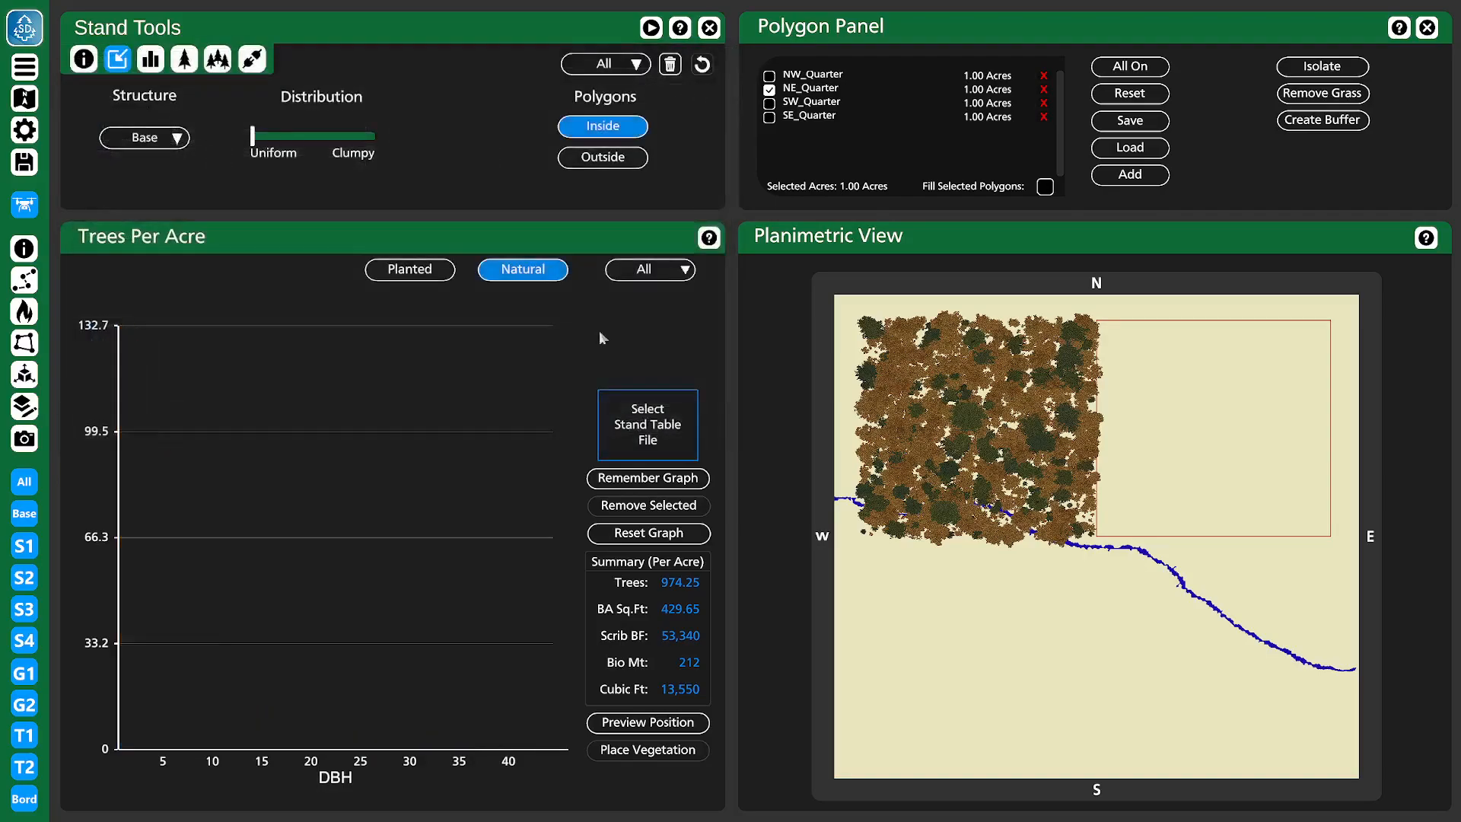
left_click(653, 750)
- Fill the SW_Quarter polygon with vegetation from the Stratum_3_Well Distributed Conifer stand table, previewing the tree positions
left_click(769, 103)
left_click(651, 722)
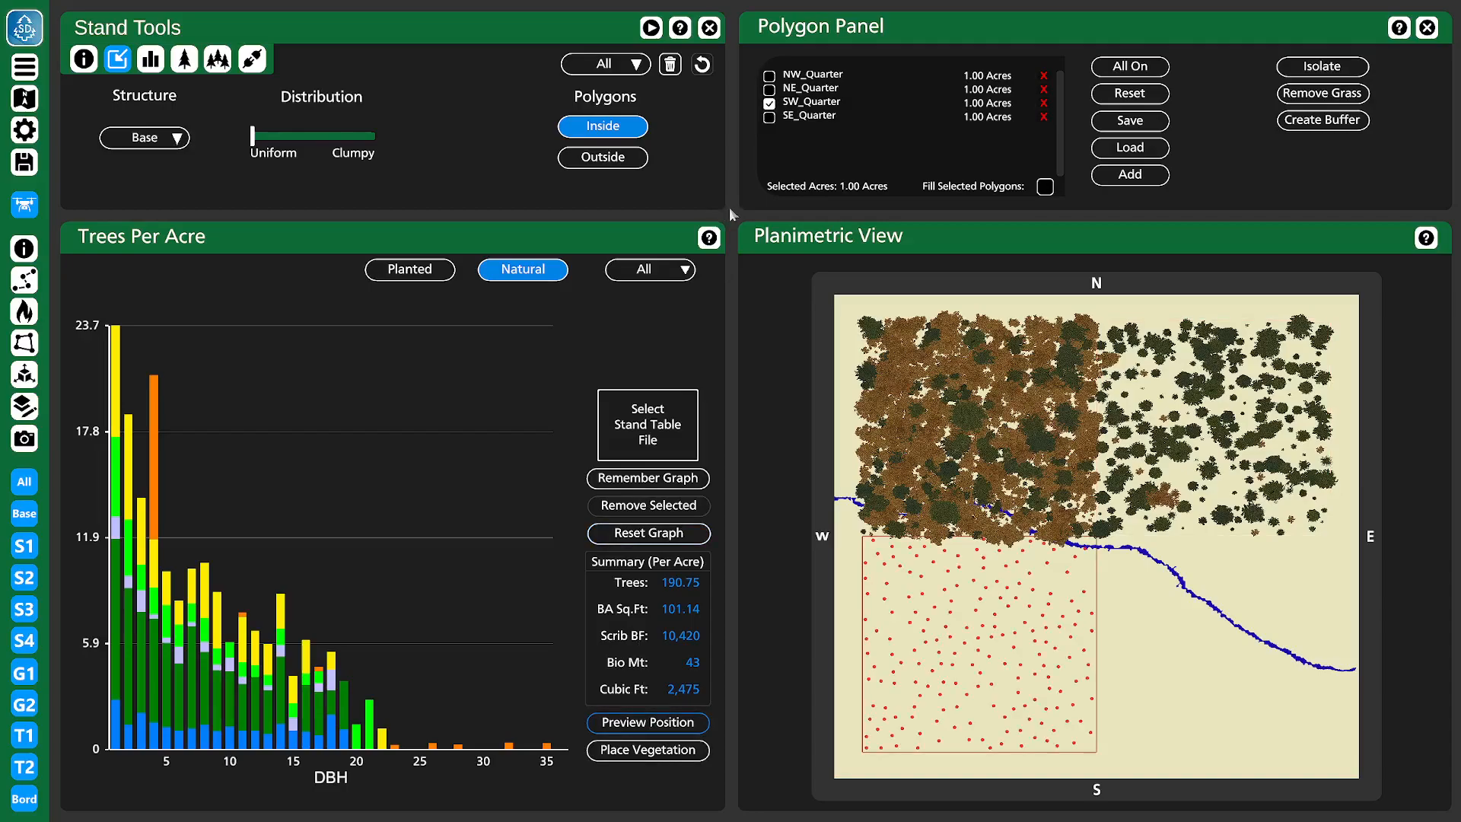
left_click(649, 426)
double_click(219, 173)
left_click(656, 742)
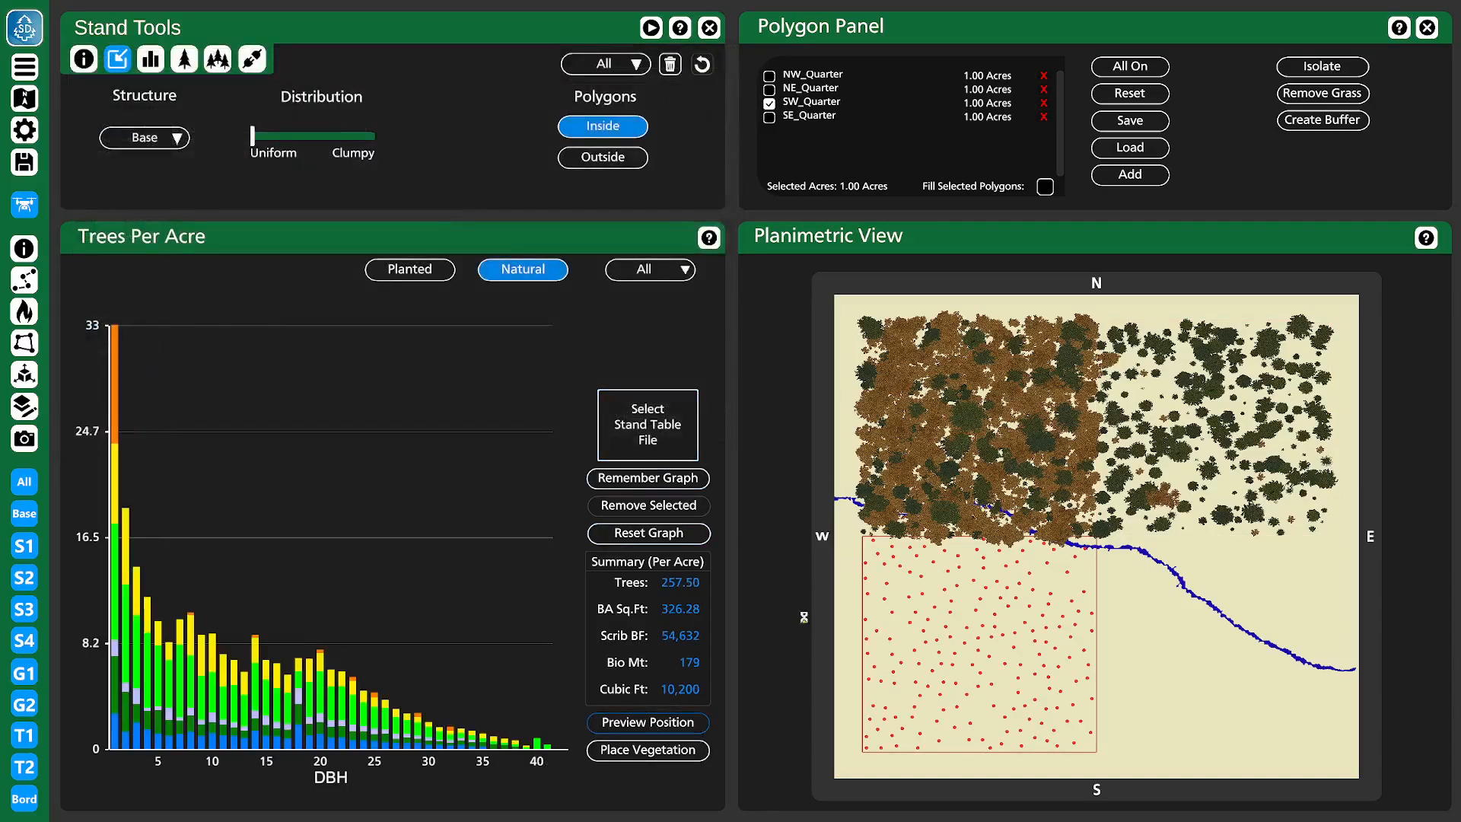
- Fill the SE_Quarter polygon with vegetation from Stratum_4_Multi_Tiered_Heavy_Volume_Great_Value.csv, and leave all polygons deselected
left_click(617, 457)
double_click(199, 150)
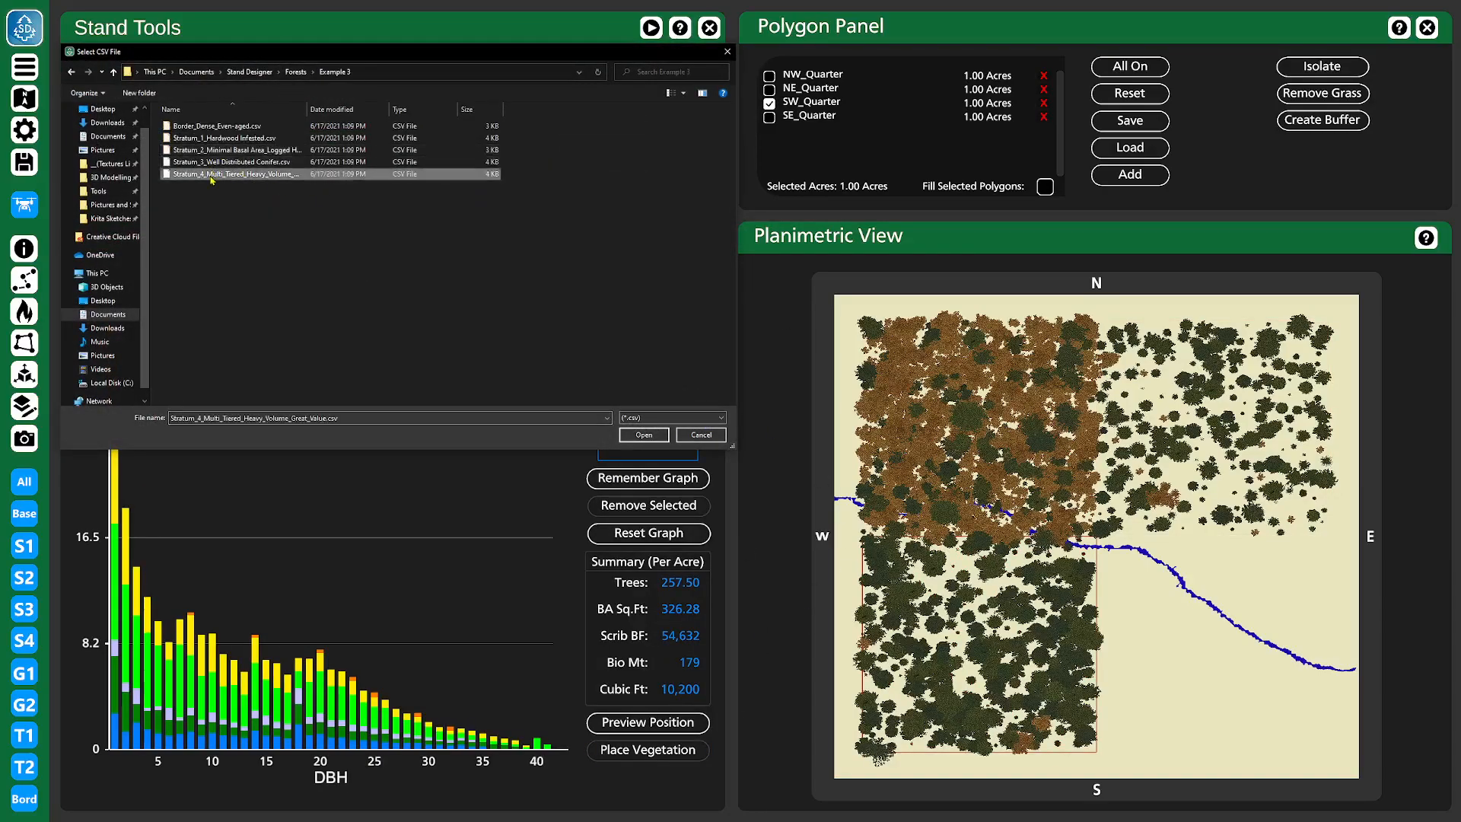
double_click(213, 175)
left_click(769, 104)
left_click(770, 117)
left_click(670, 723)
left_click(677, 754)
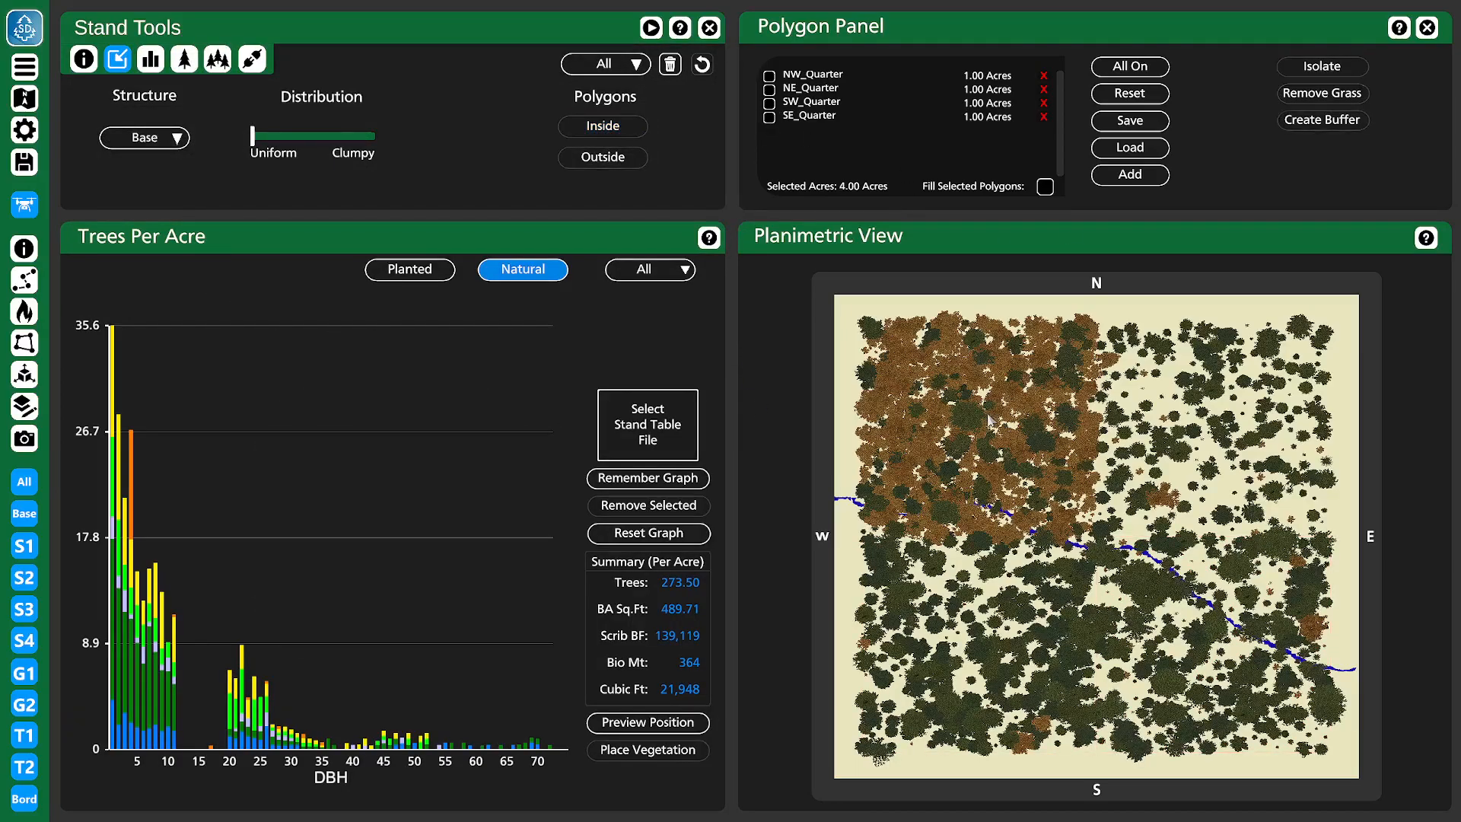
left_click(770, 118)
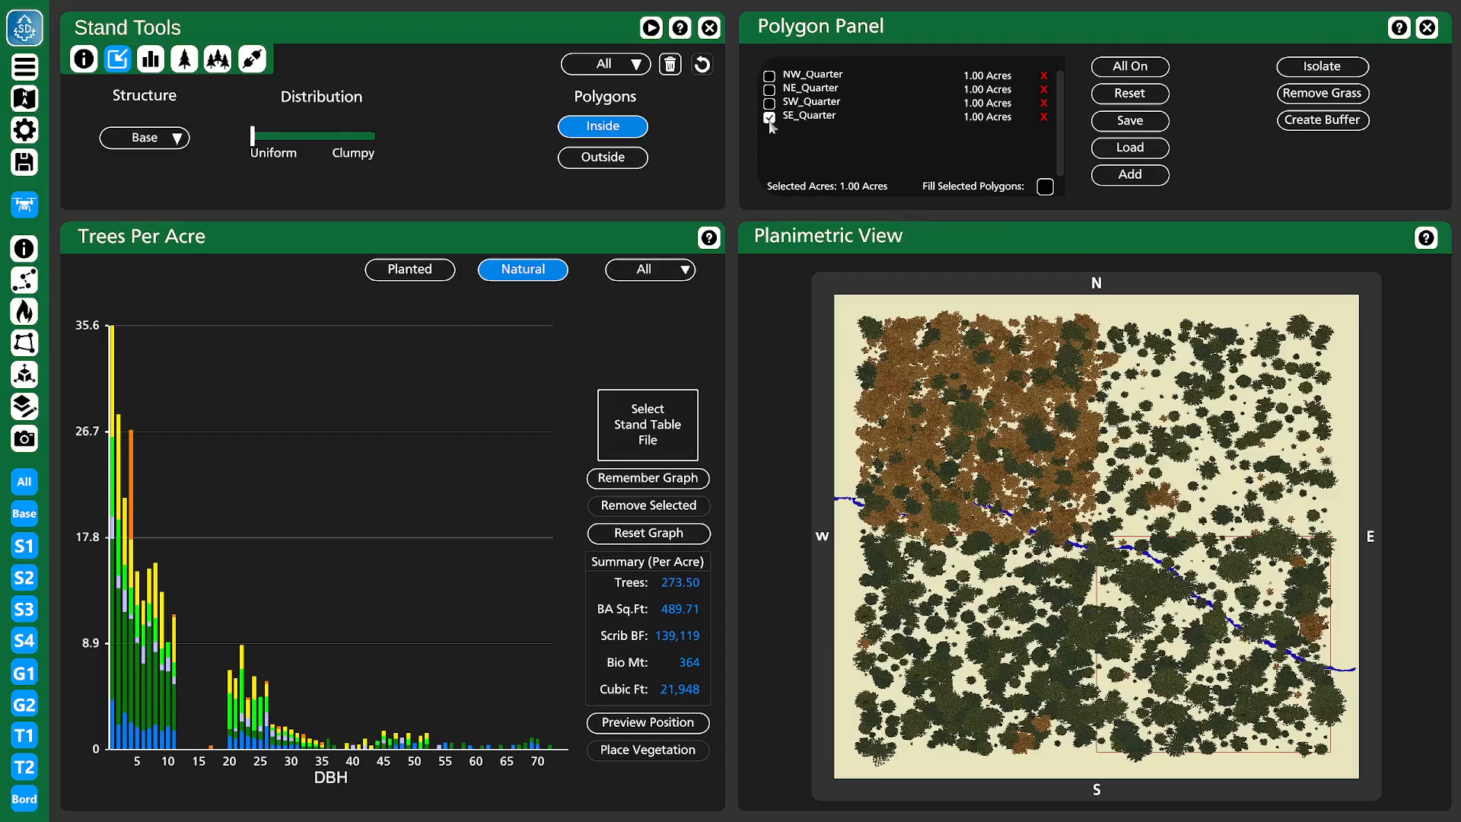
left_click(769, 118)
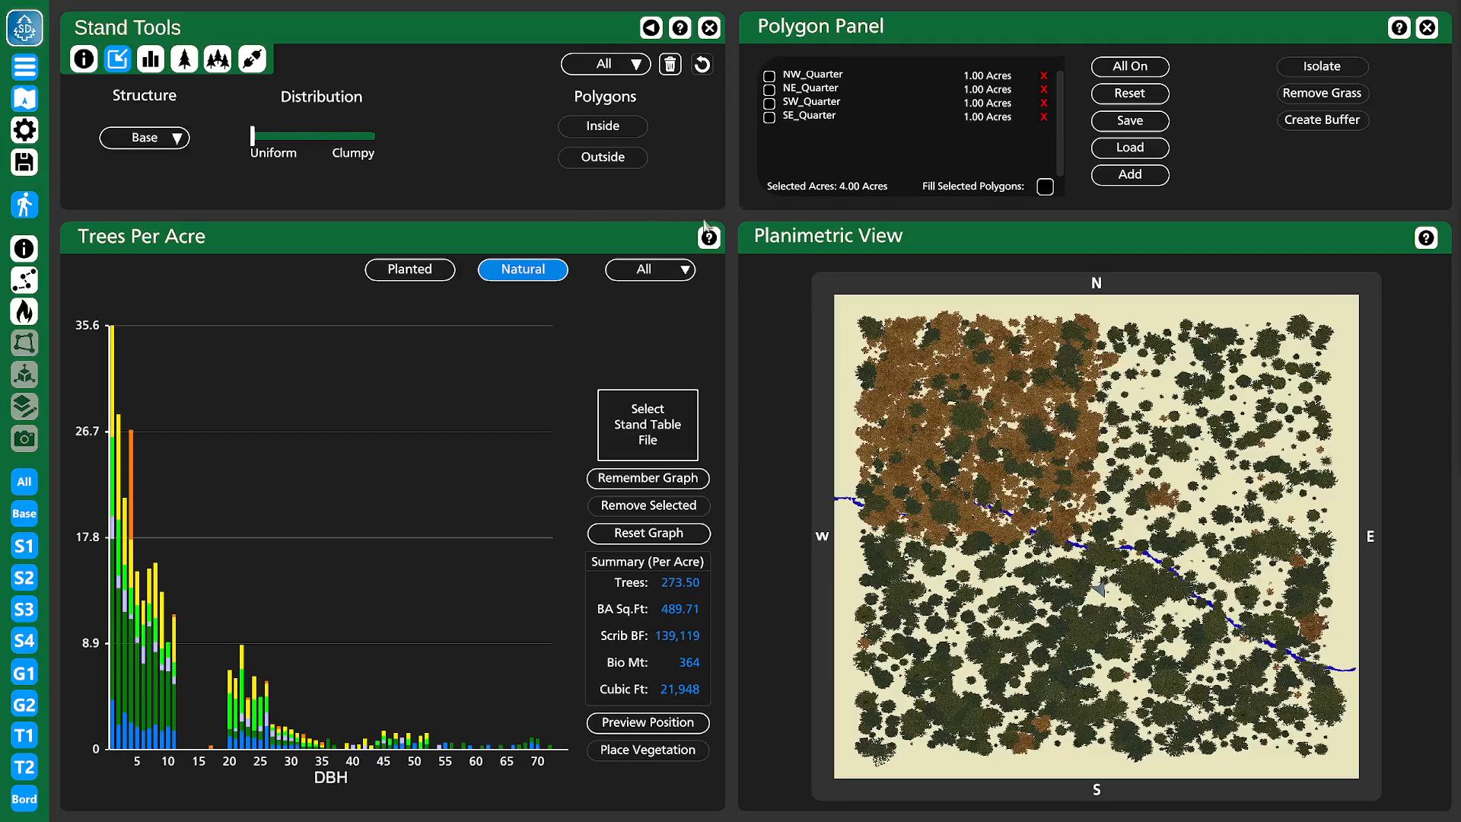
- Load the Border_Dense_Even-aged stand table, set the structure to Border, place the border vegetation and return to the 3D scene
left_click(662, 411)
double_click(221, 150)
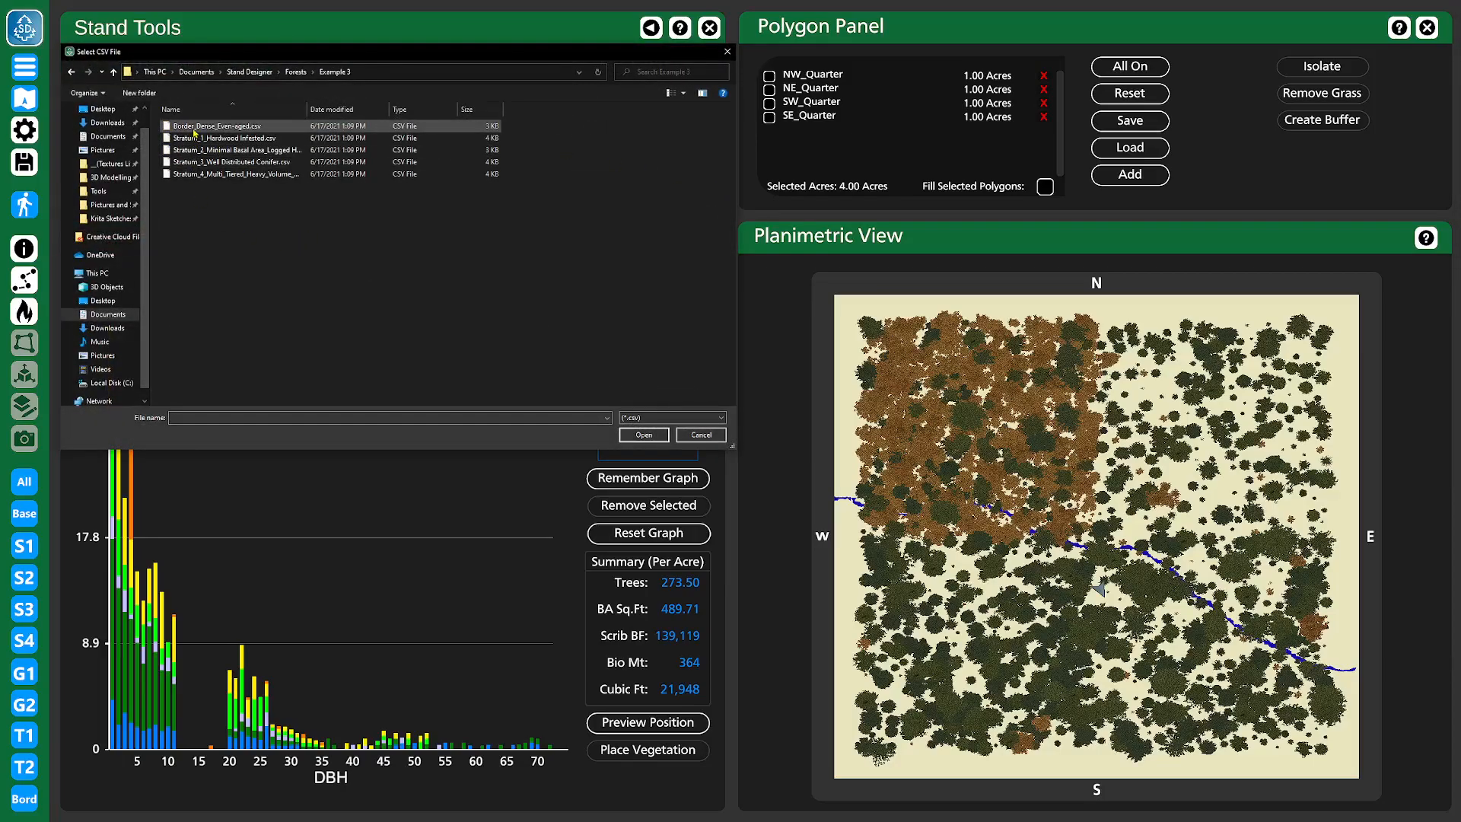
double_click(196, 128)
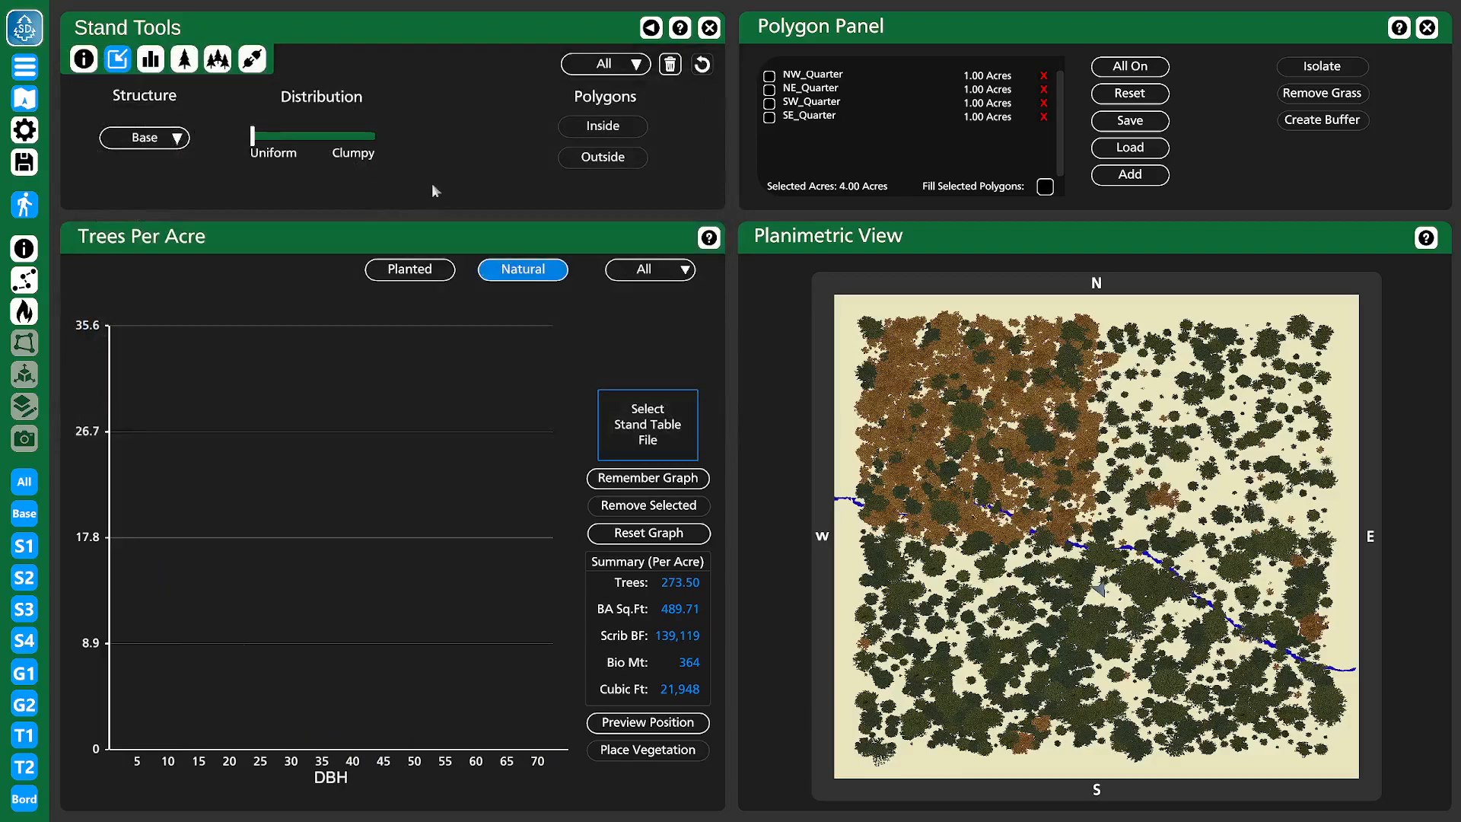
left_click(145, 137)
left_click(131, 155)
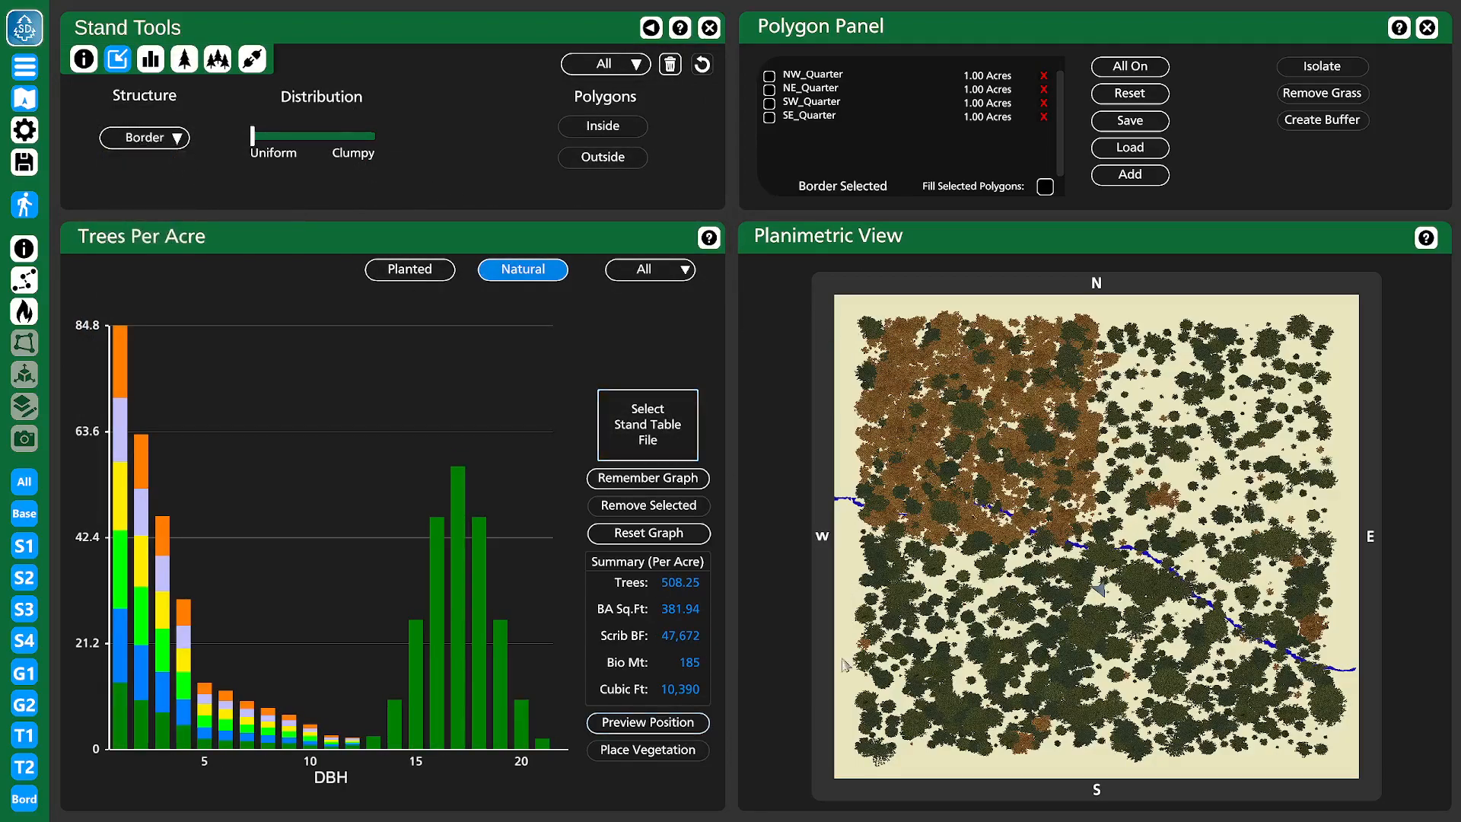
left_click(656, 722)
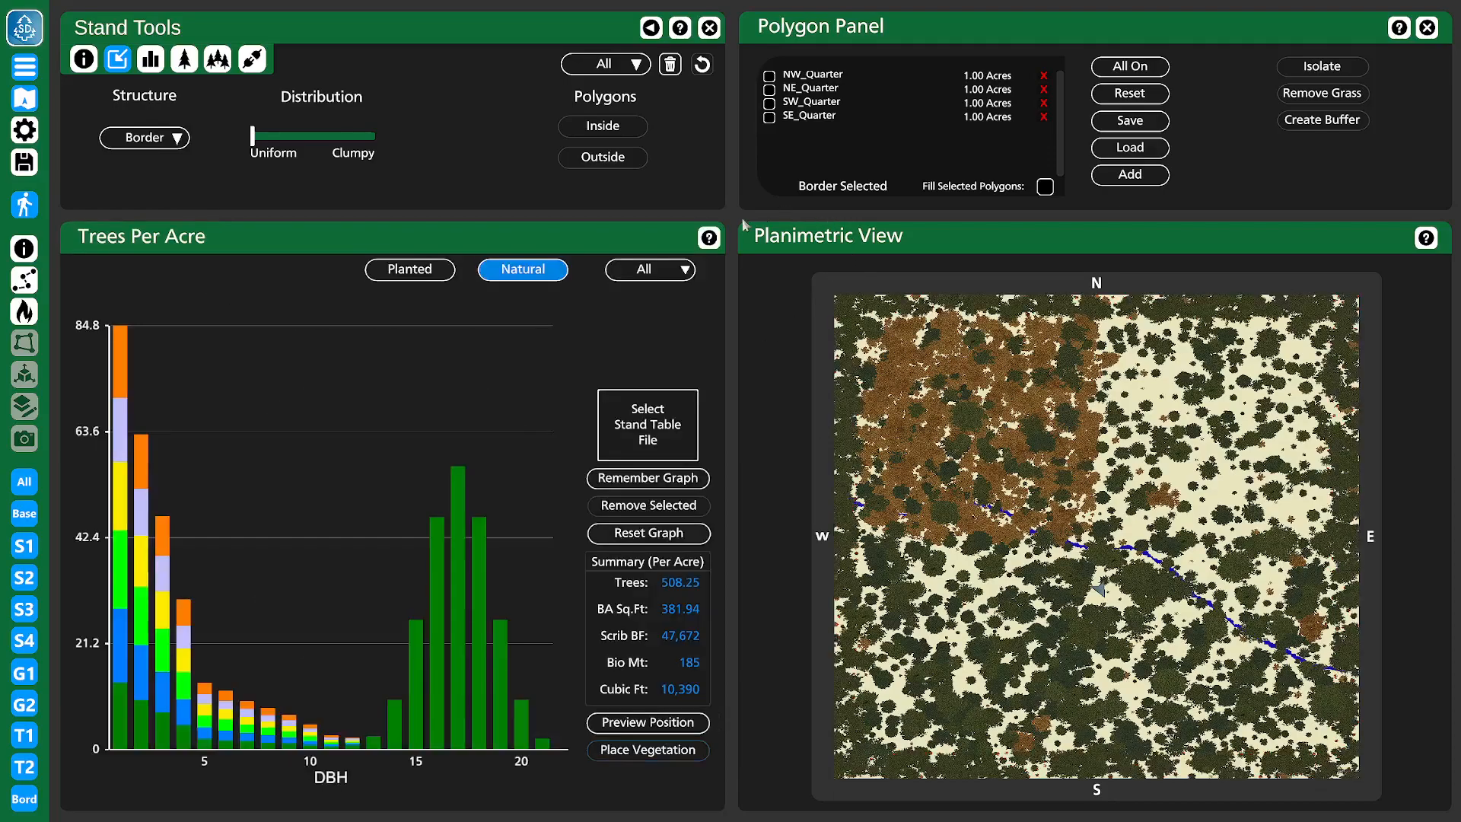
key("Escape")
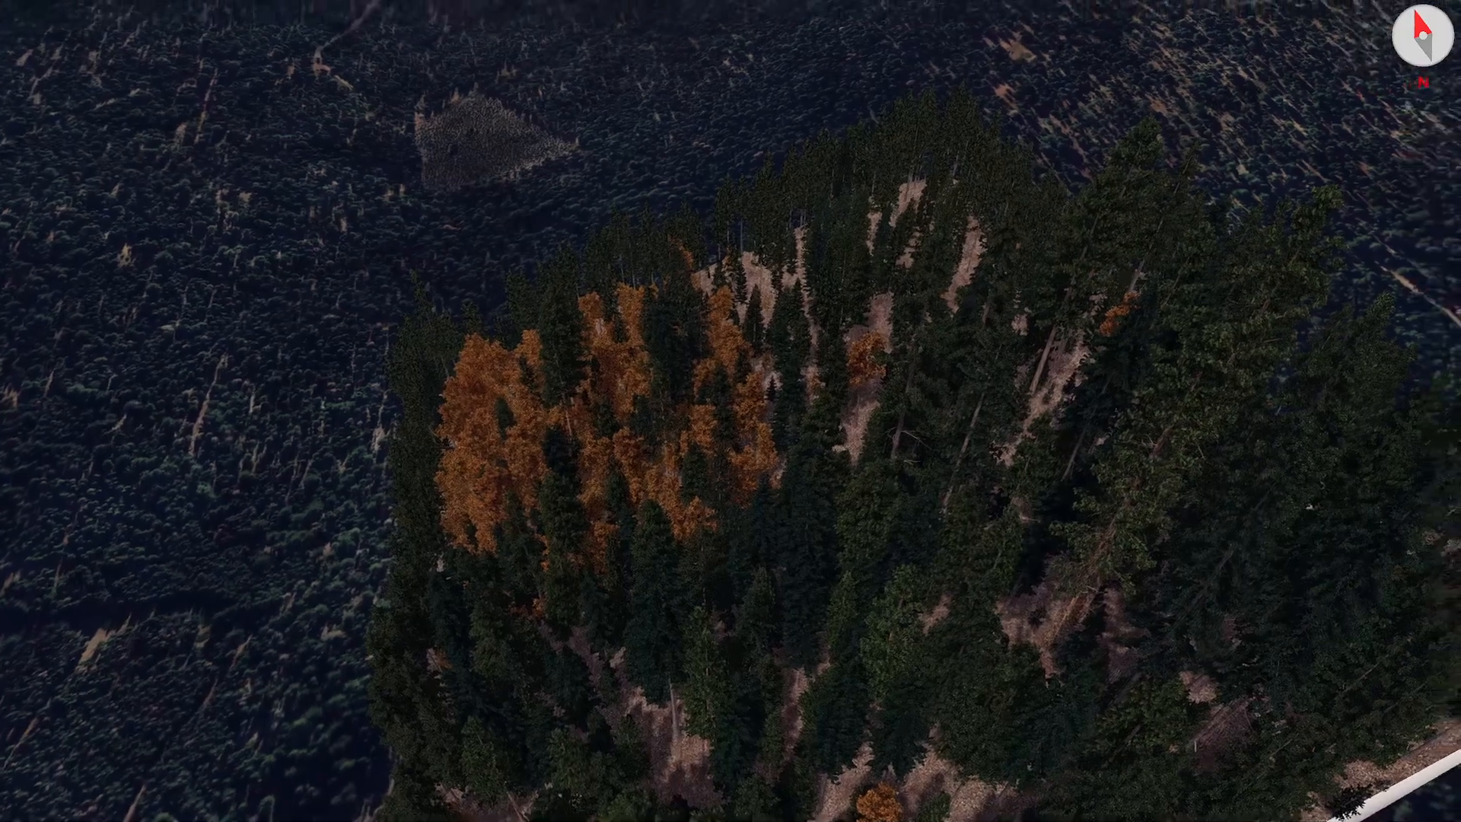
- View the stand orthographically from the south, east, top and north, and leave the orthographic view
mouse_move(3, 184)
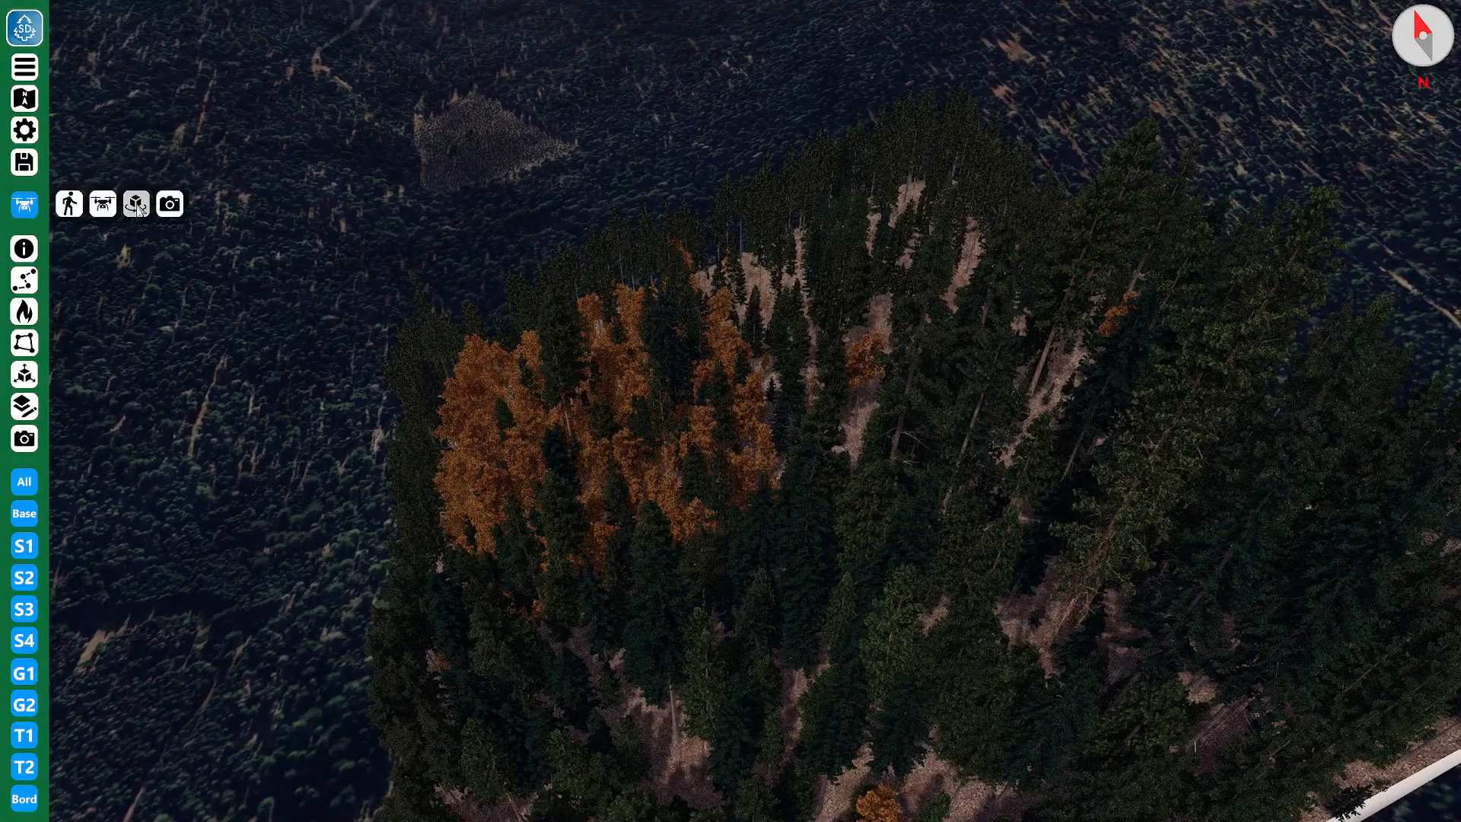
left_click(137, 206)
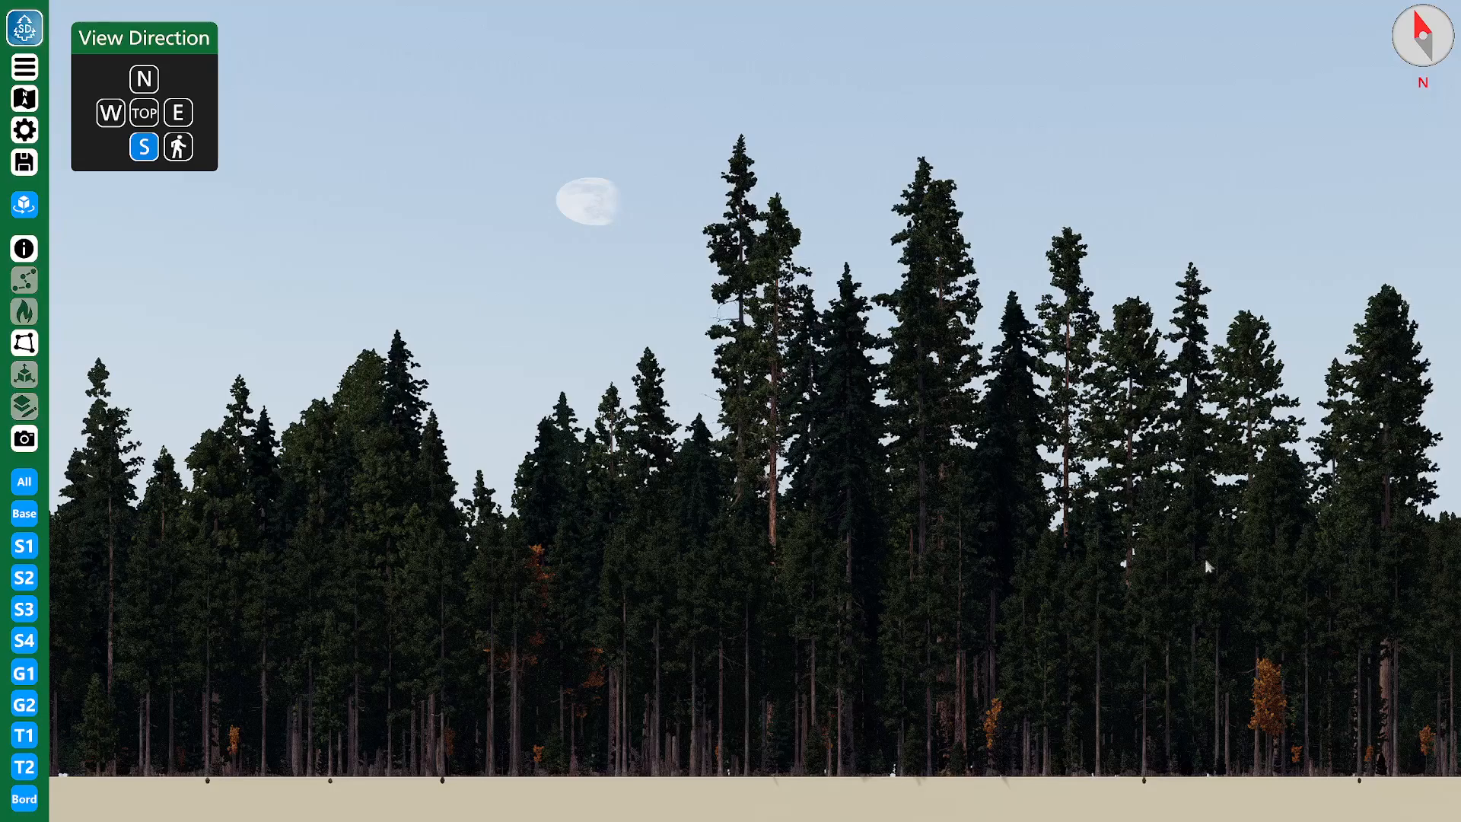
left_click(177, 114)
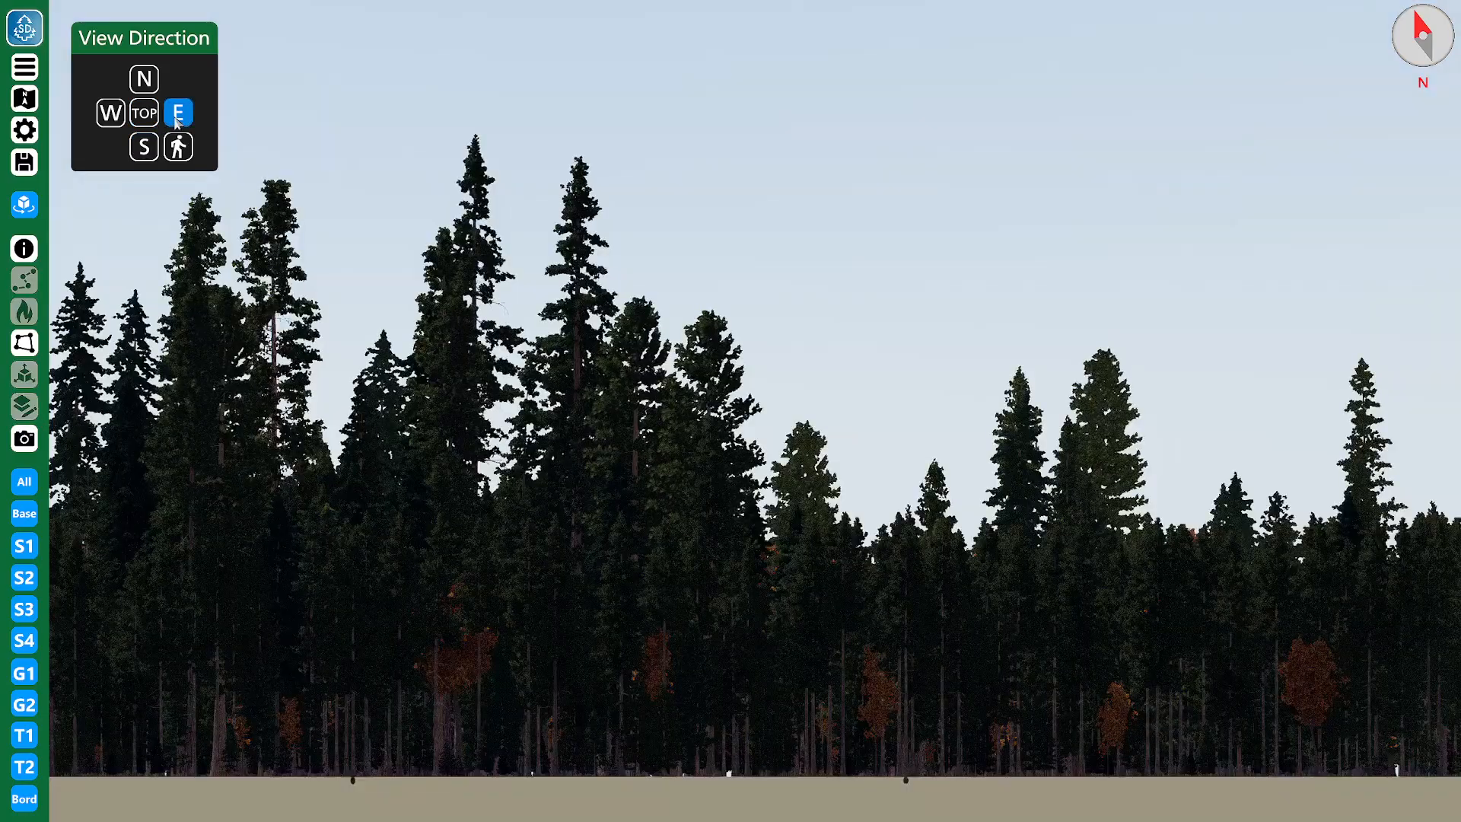
left_click(145, 114)
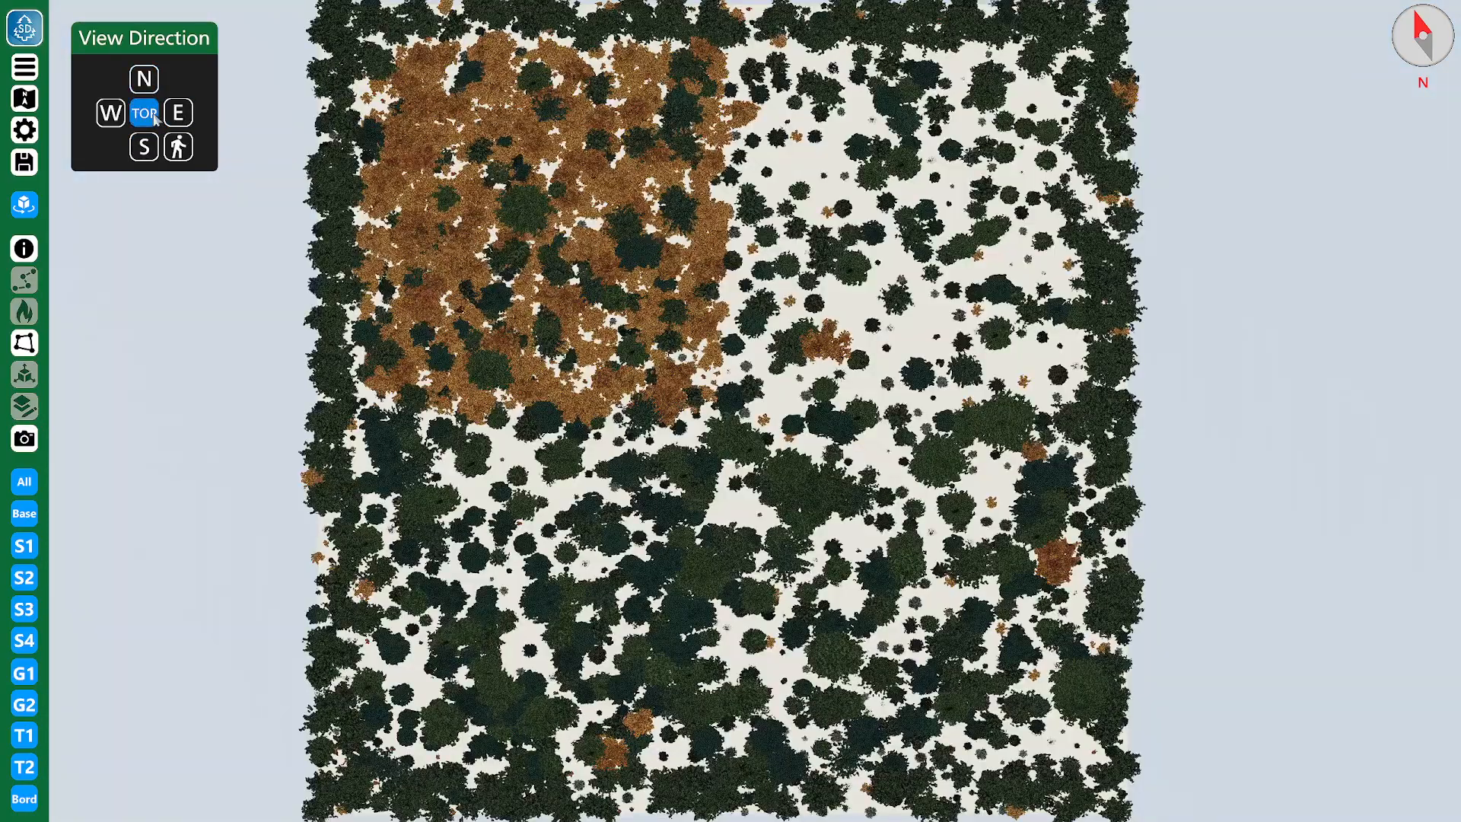
left_click(145, 84)
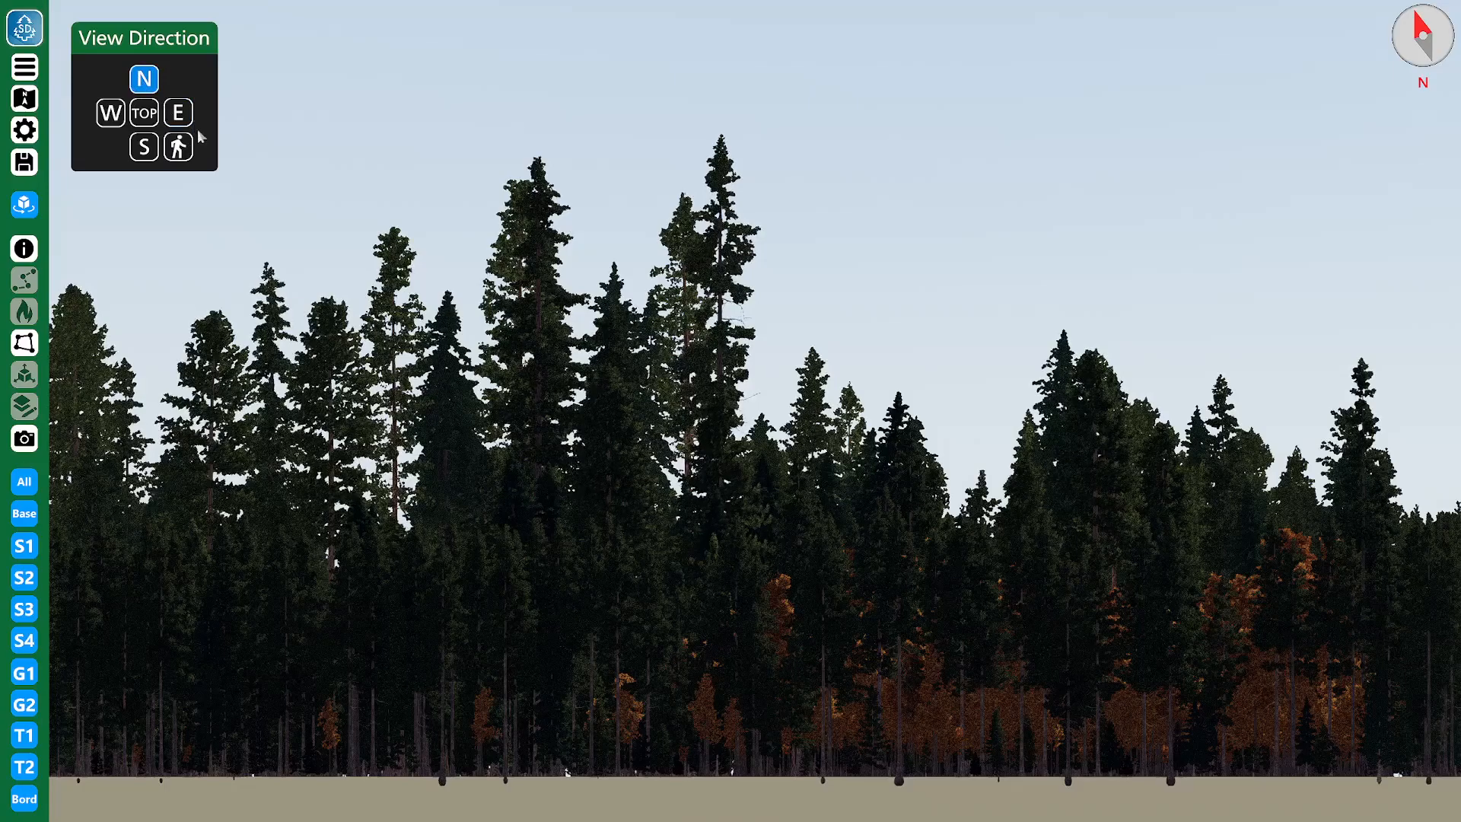
key("space")
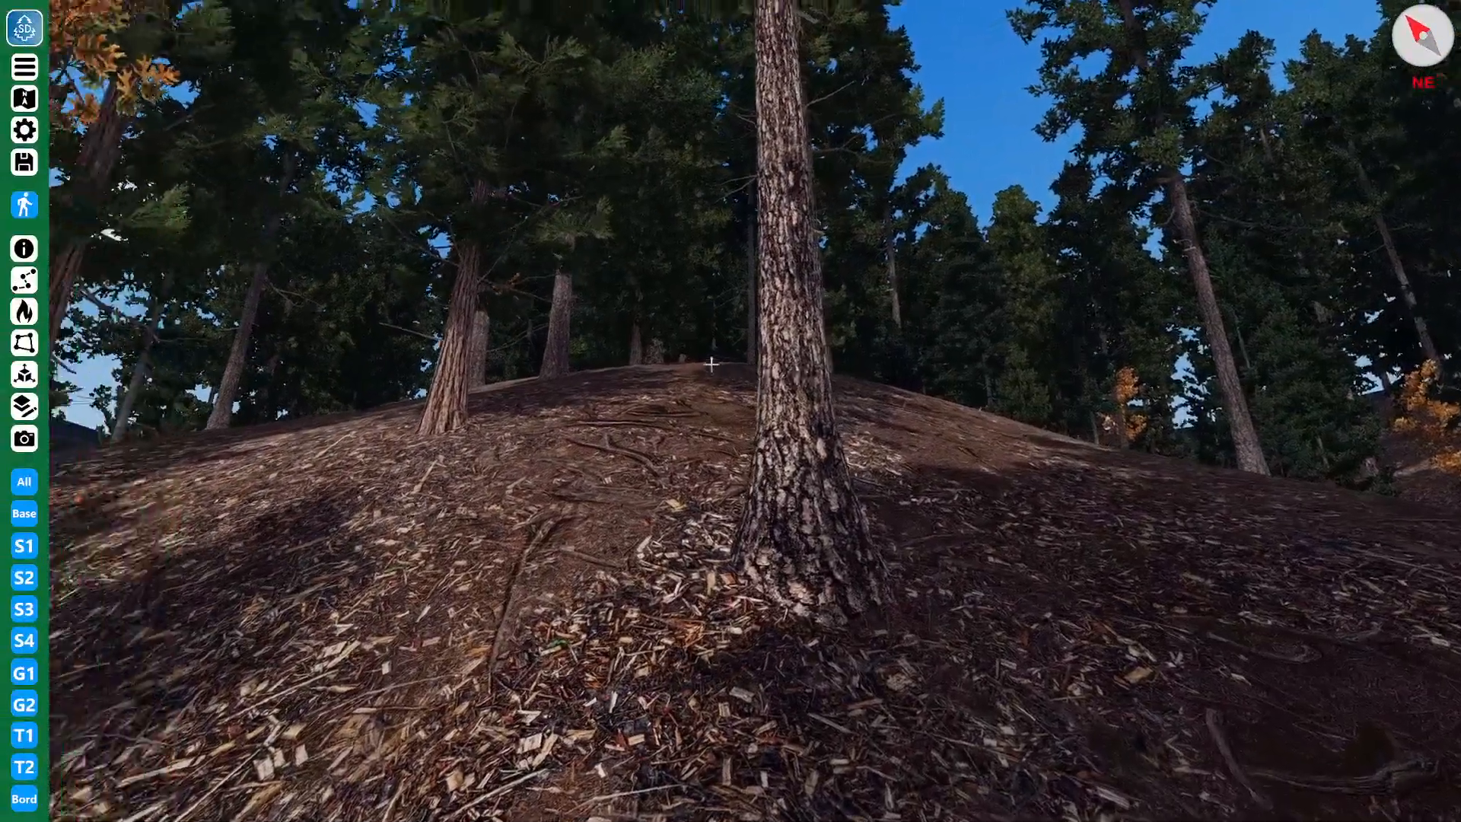
right_click_drag(711, 364, 659, 334)
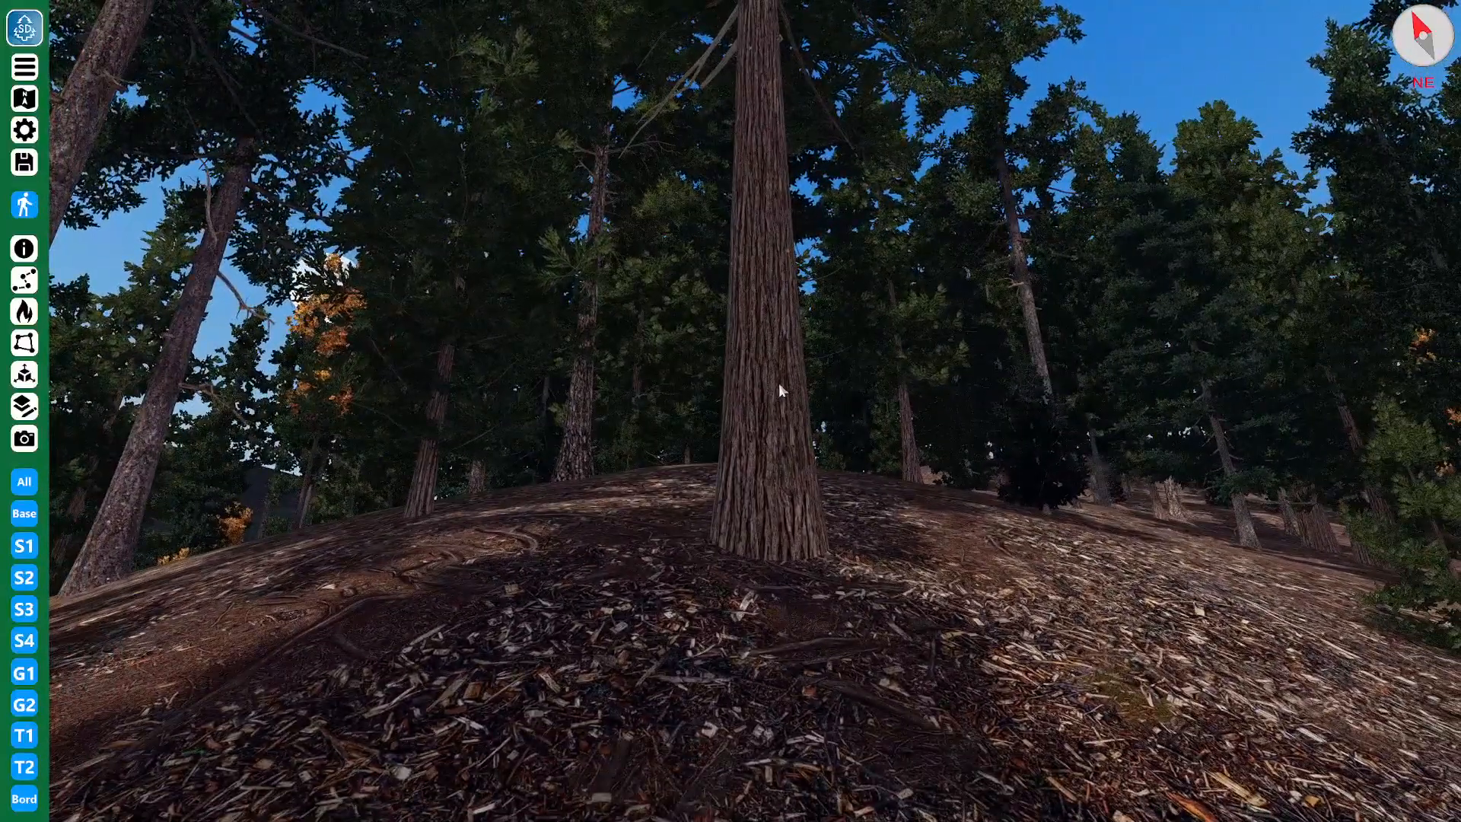
left_click(778, 371)
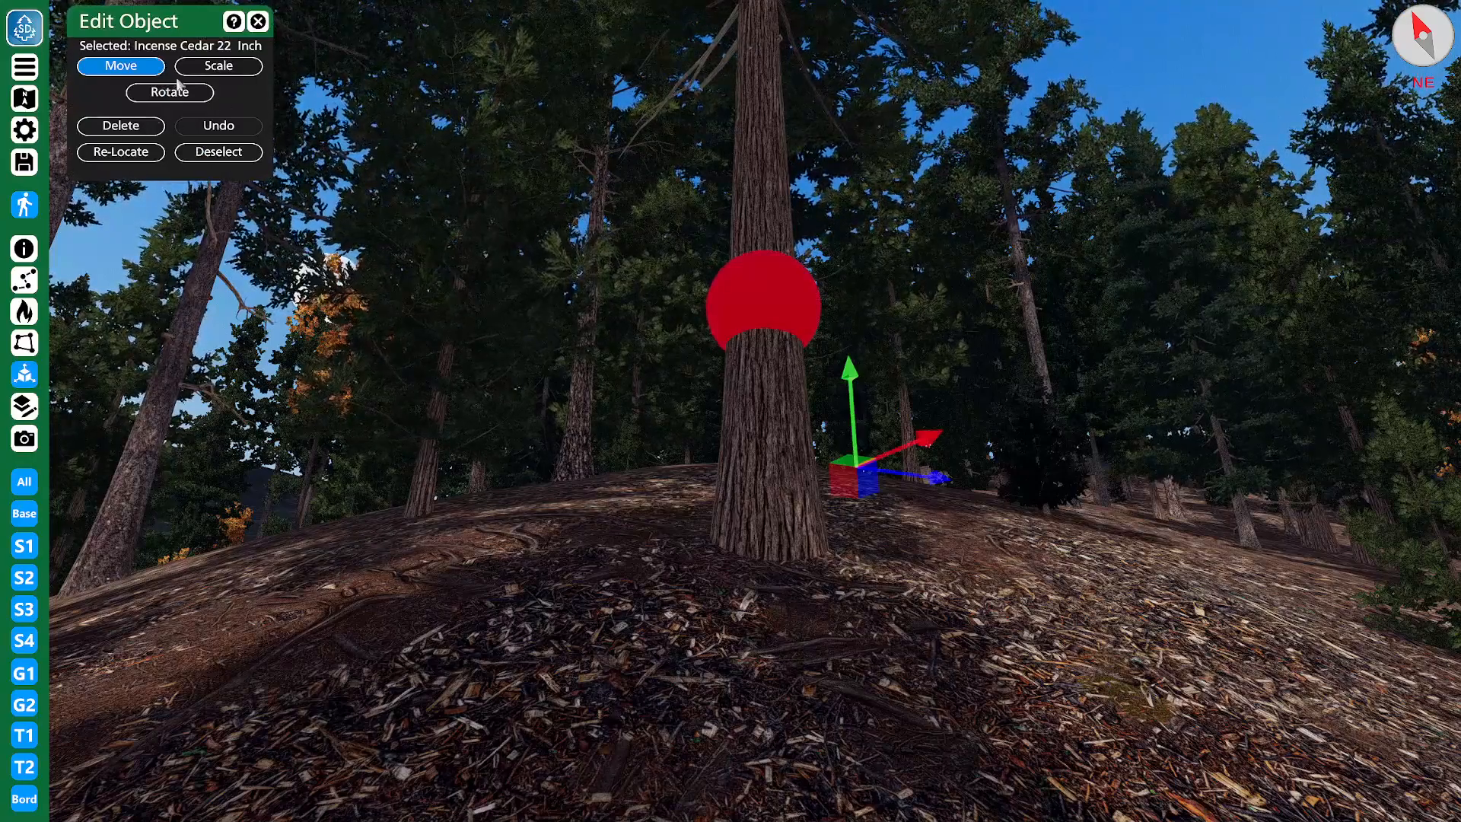
key("d")
mouse_move(773, 368)
right_mouse_down()
mouse_move(523, 391)
mouse_move(487, 320)
right_mouse_up()
left_click(113, 155)
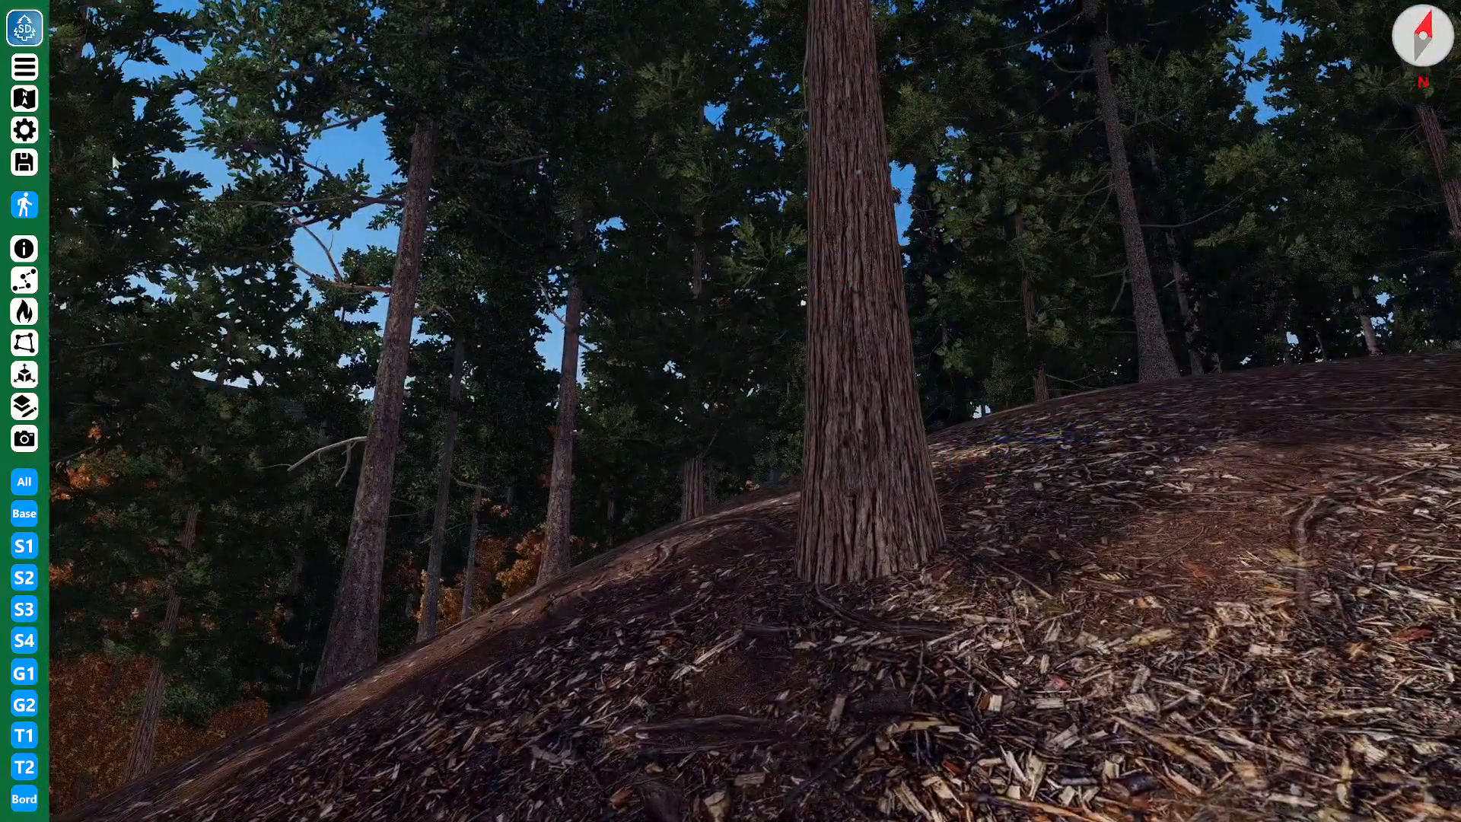
left_click(42, 379)
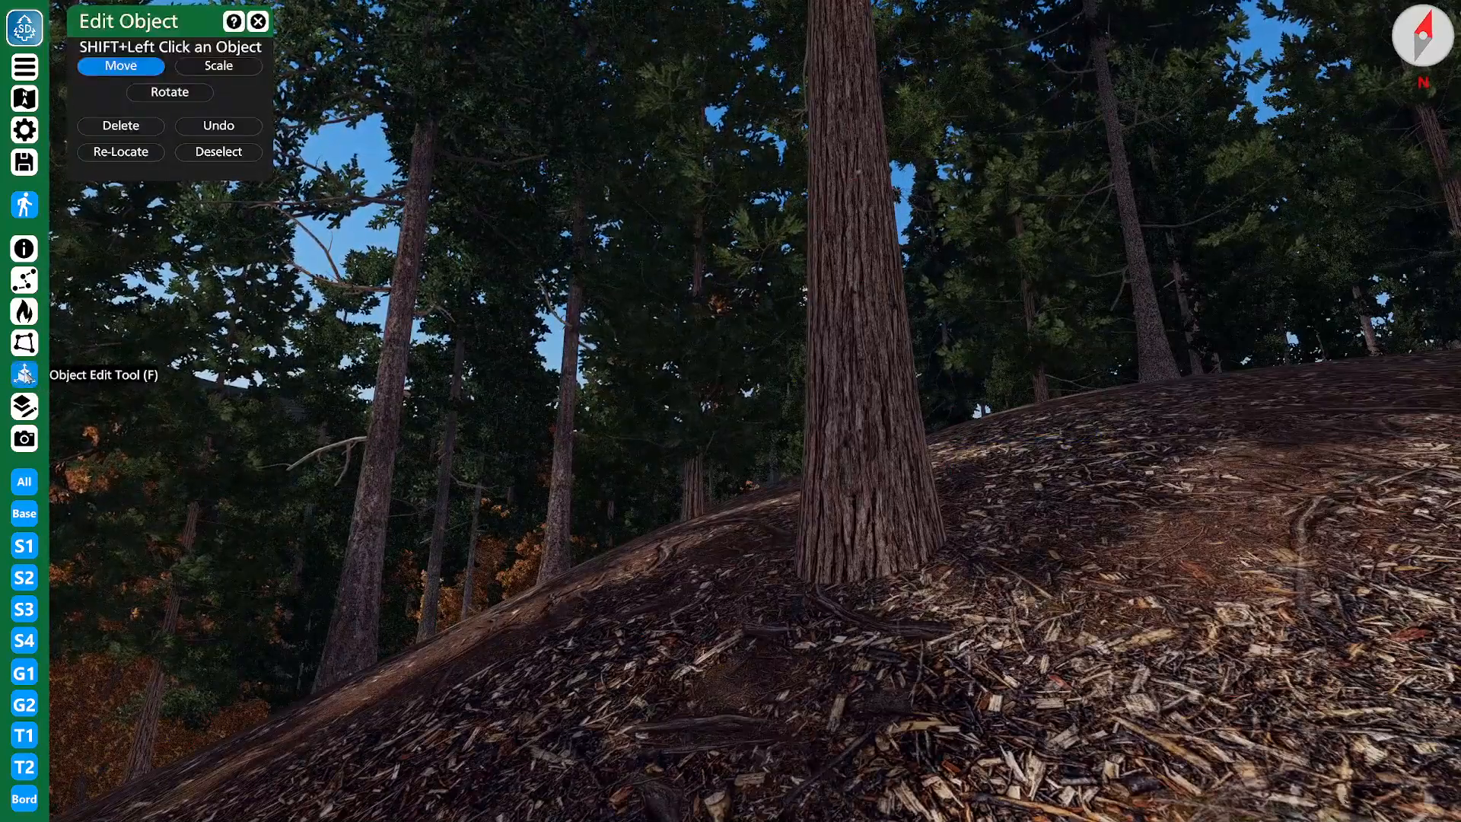
left_click(257, 20)
- Select the 22-inch Incense Cedar with the object edit tool and relocate it to another spot on the nearby slope
right_click_drag(601, 304, 685, 322)
key("s")
key("w")
key("f")
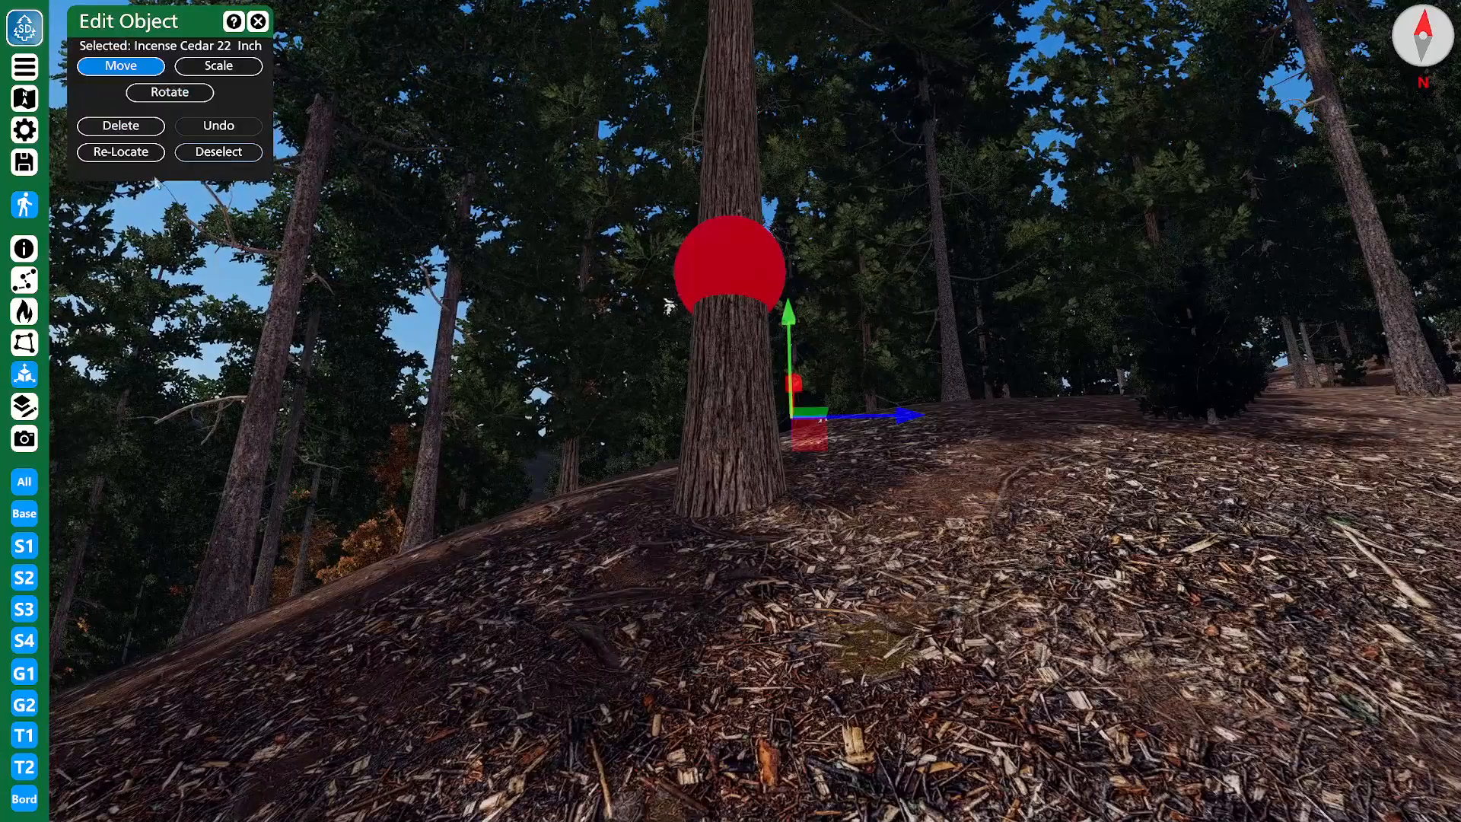
left_click(113, 152)
key("s")
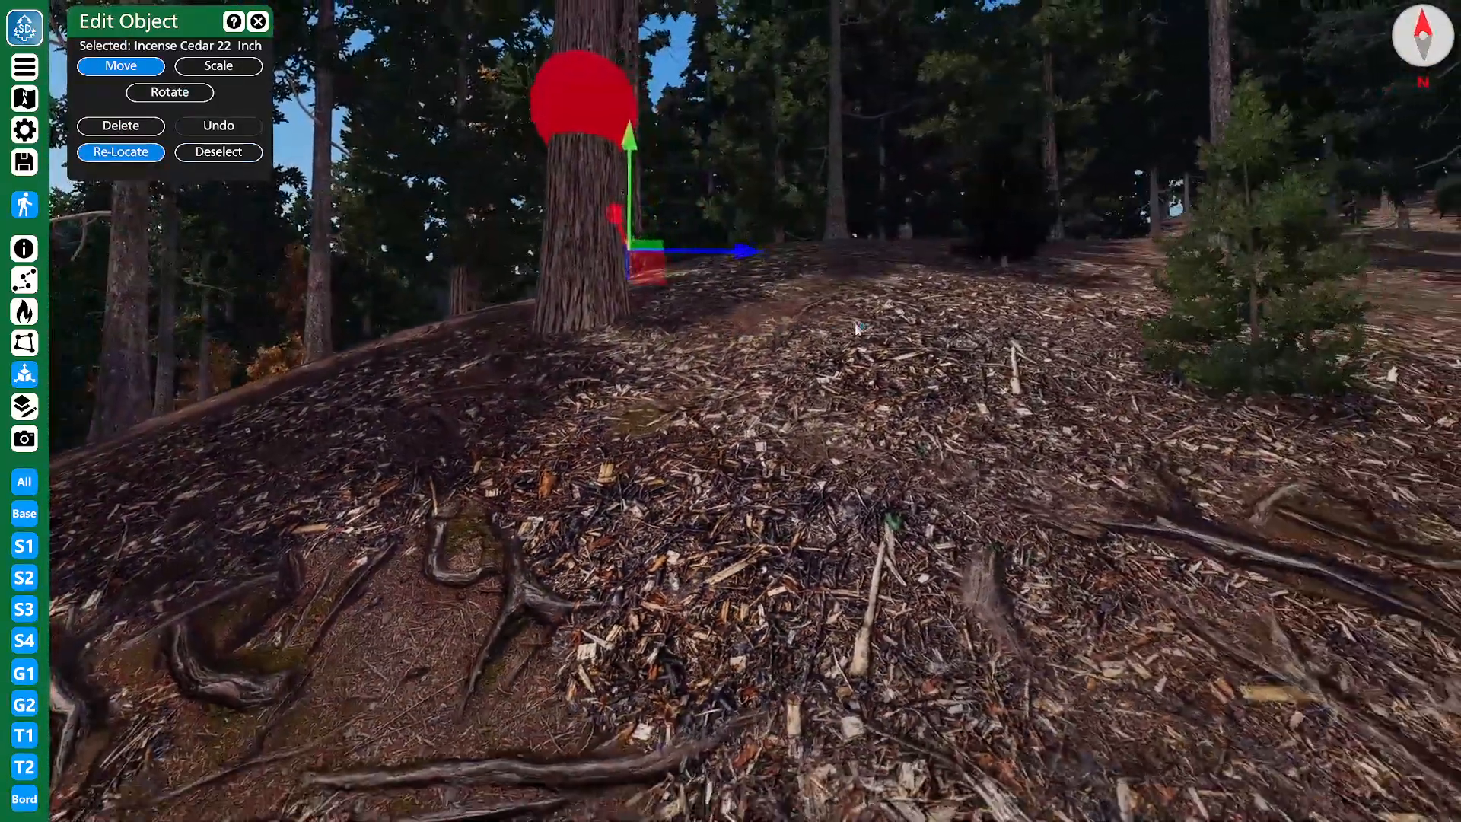
key("s")
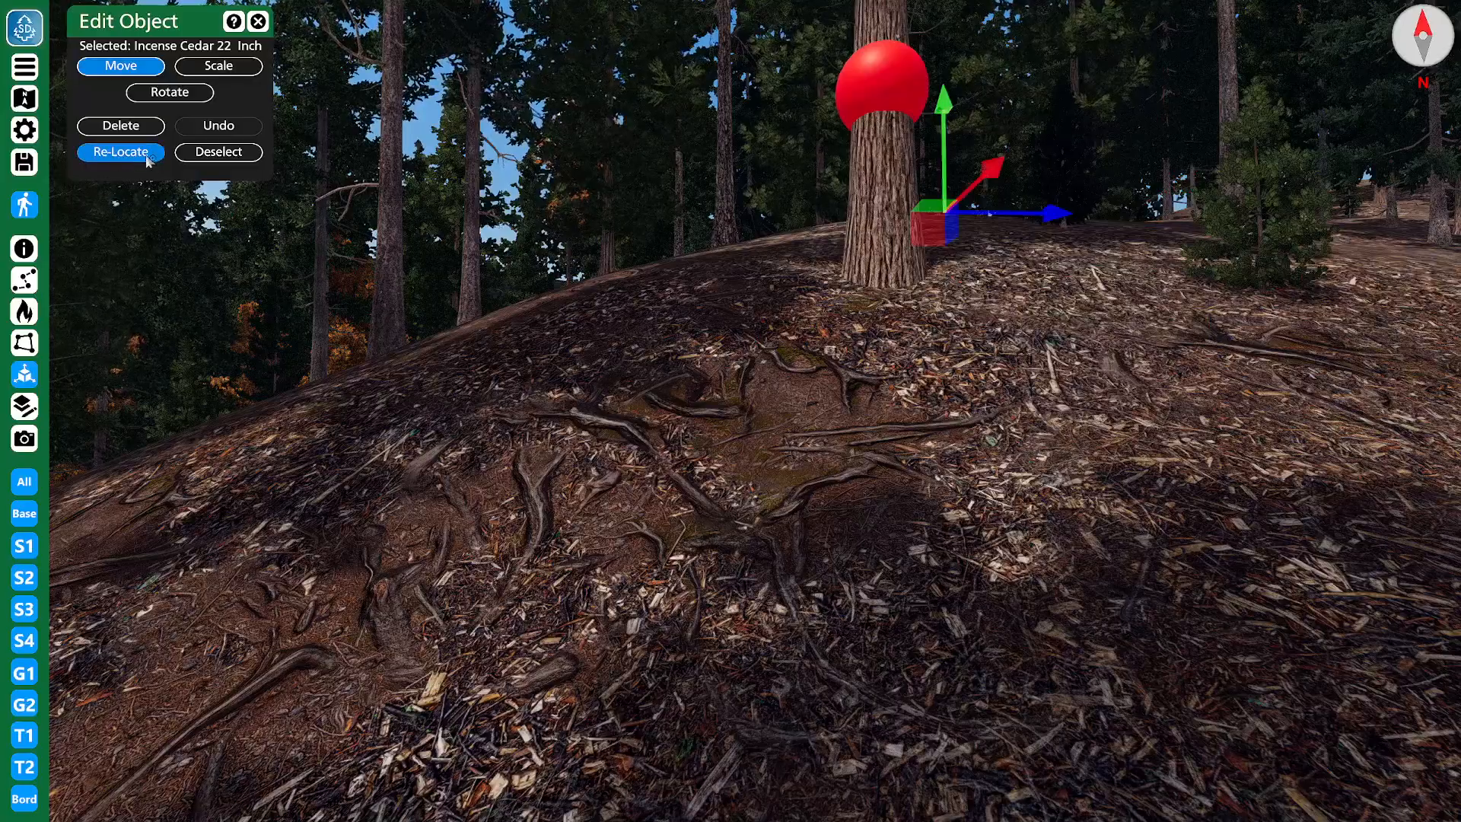
right_click_drag(890, 312, 244, 446)
key("d")
key("w")
key("s")
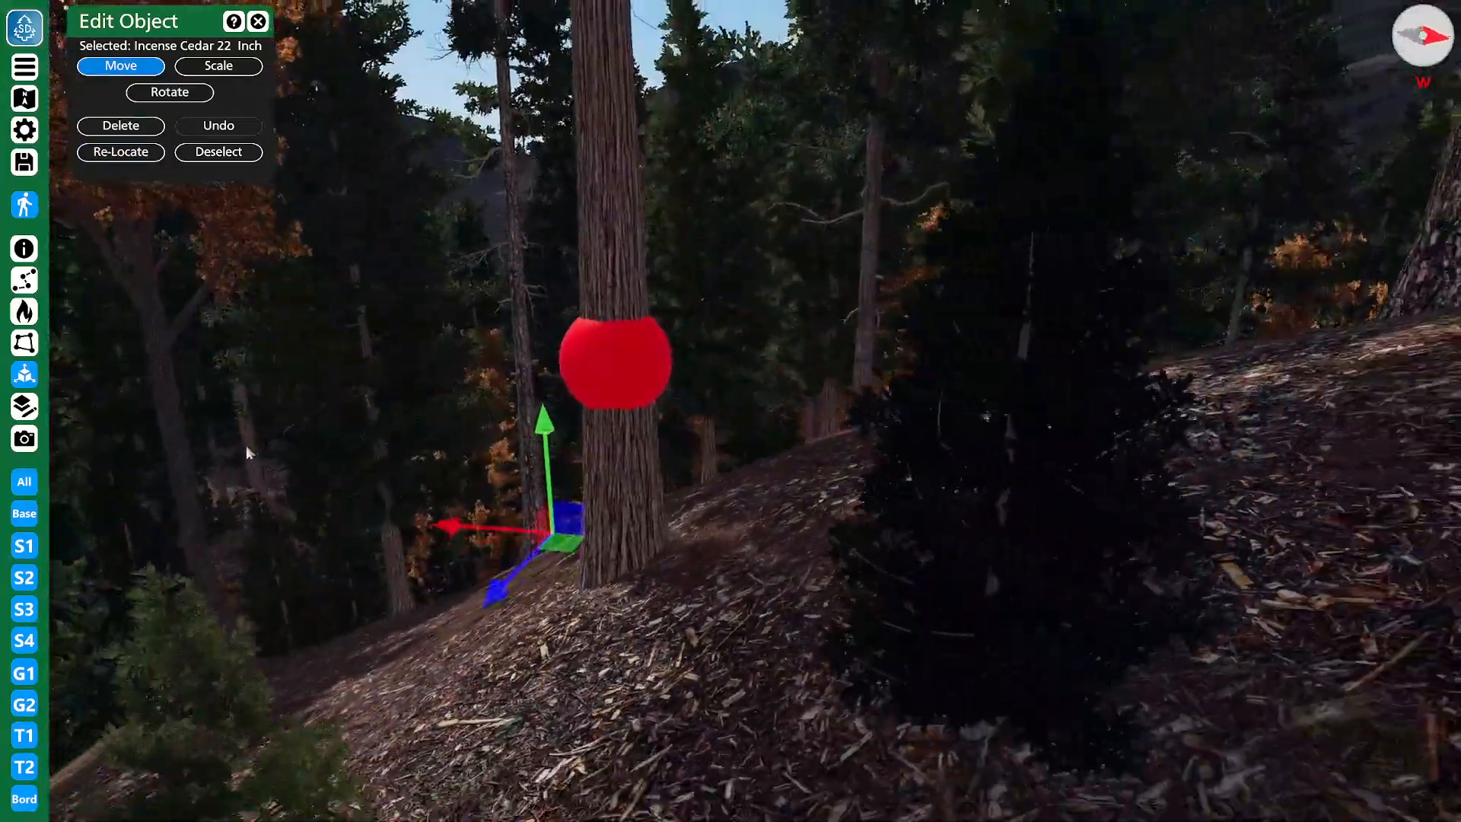
- Resize the selected 22-inch Incense Cedar with the Scale gizmo
right_click_drag(388, 512, 331, 551)
key("w")
mouse_move(700, 448)
left_mouse_down()
mouse_move(723, 438)
mouse_move(698, 455)
left_mouse_up()
right_click_drag(826, 420, 1428, 137)
key("w")
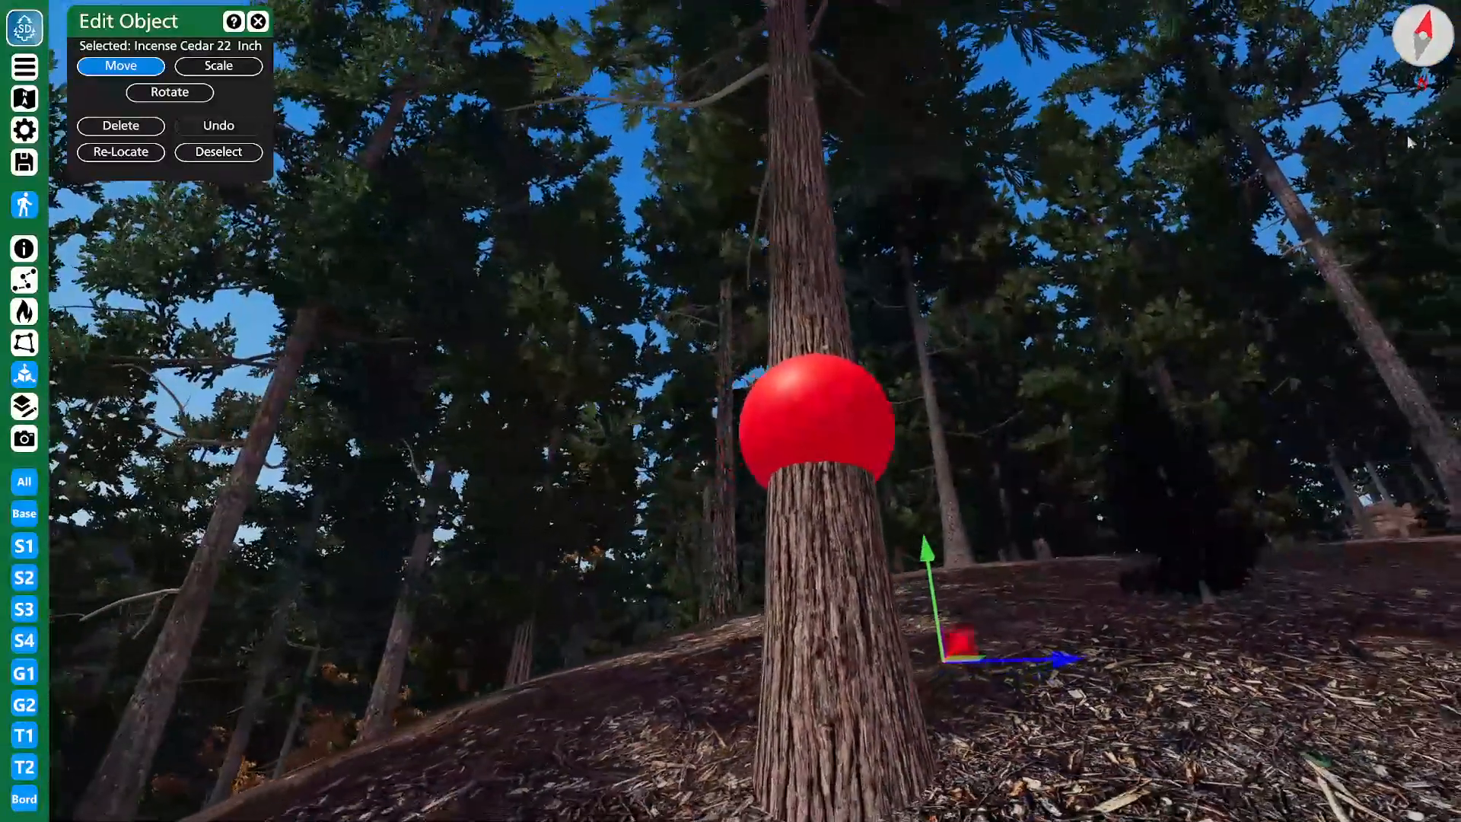
key("s")
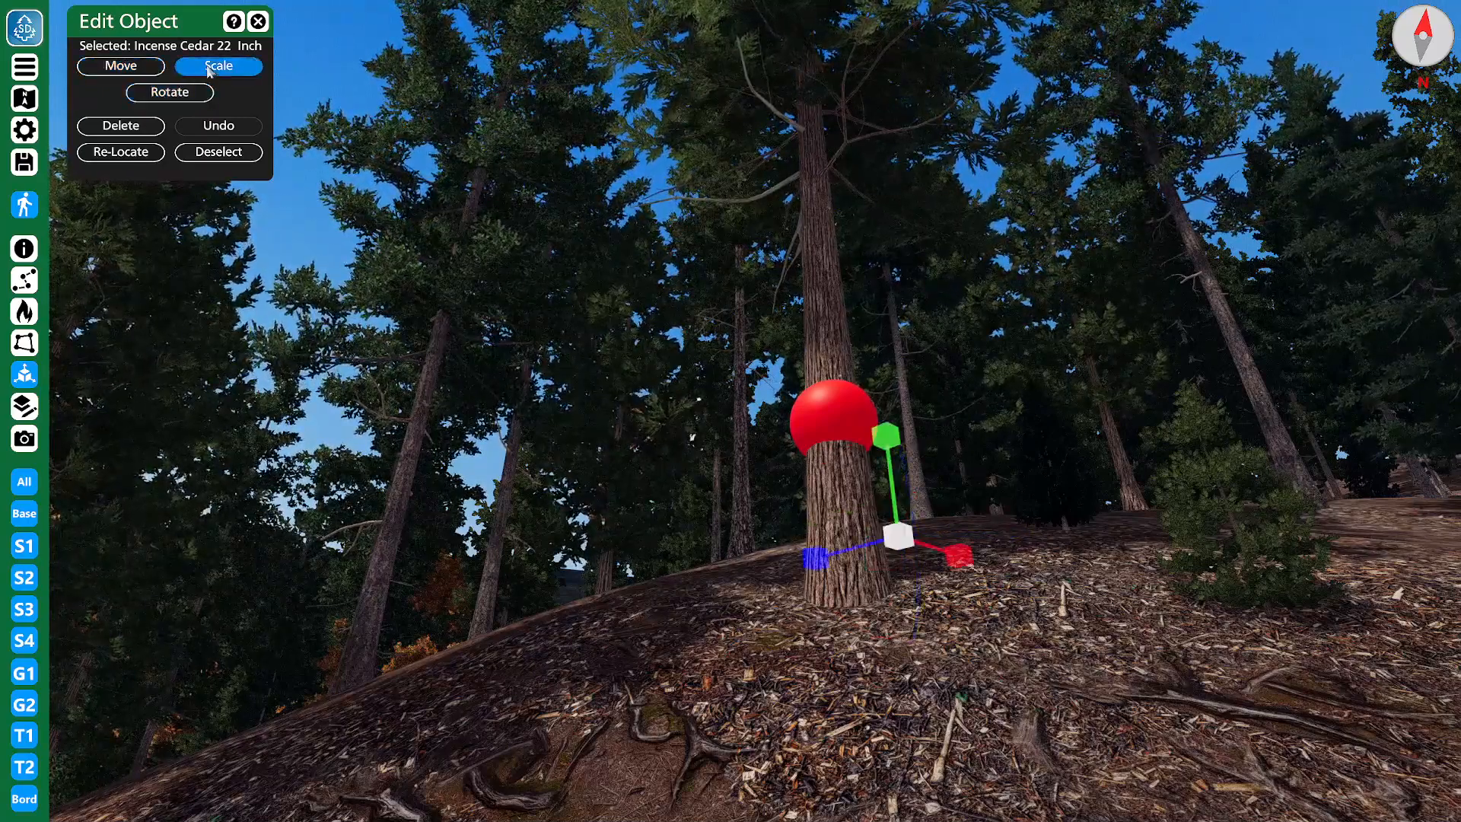
left_click_drag(891, 471, 583, 557)
left_click_drag(742, 593, 847, 565)
- Move the 22-inch Incense Cedar straight up until it floats high above the surrounding treetops
right_click_drag(840, 542, 786, 514)
key("a")
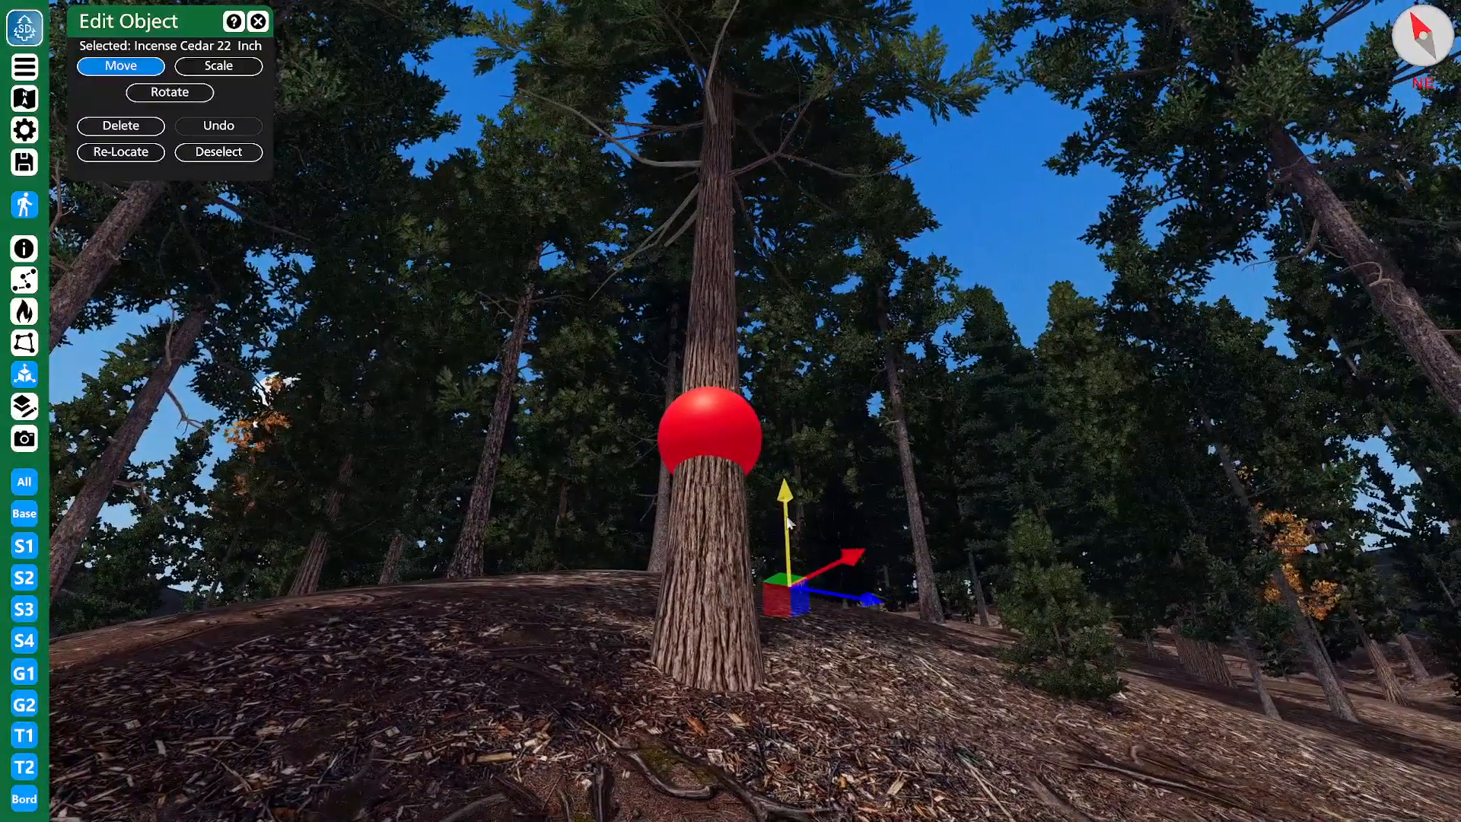
left_click_drag(788, 522, 780, 15)
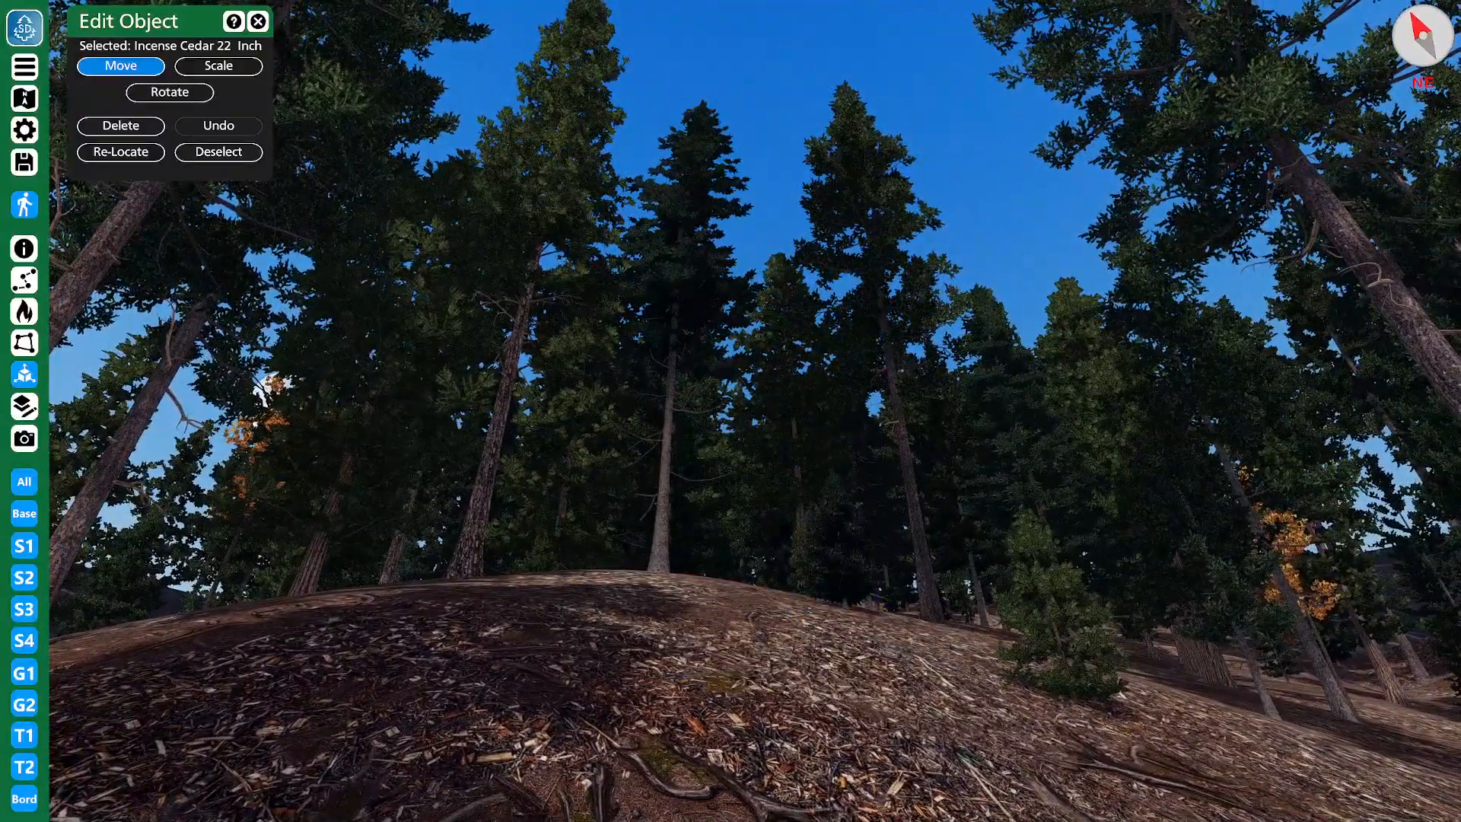
right_click_drag(791, 193, 573, 174)
key("d")
key("d")
right_click_drag(787, 294, 733, 260)
left_click_drag(747, 265, 746, 163)
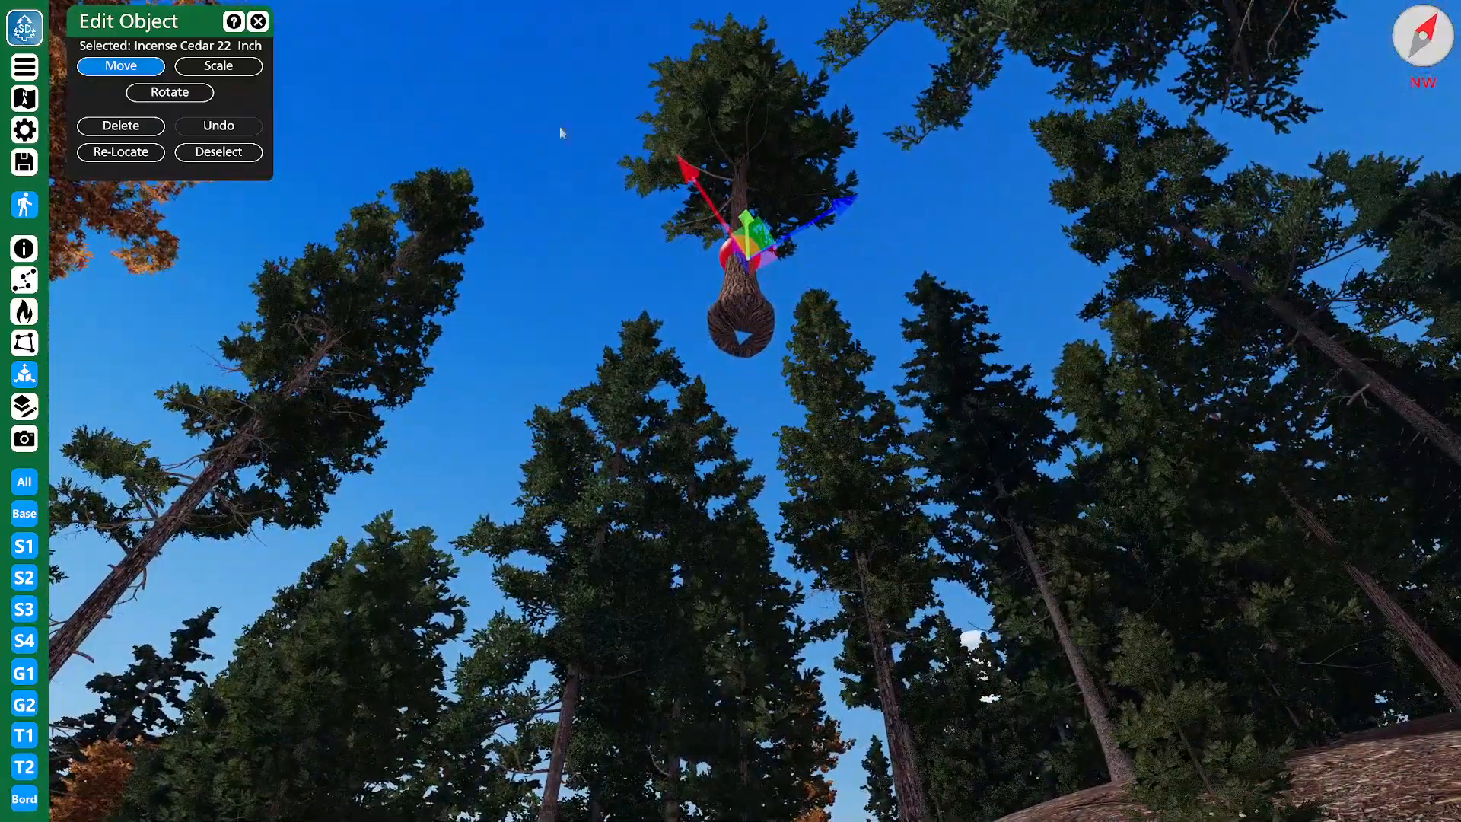
- Rotate the floating Incense Cedar upside down, with its crown pointing at the ground
key("s")
left_click(162, 93)
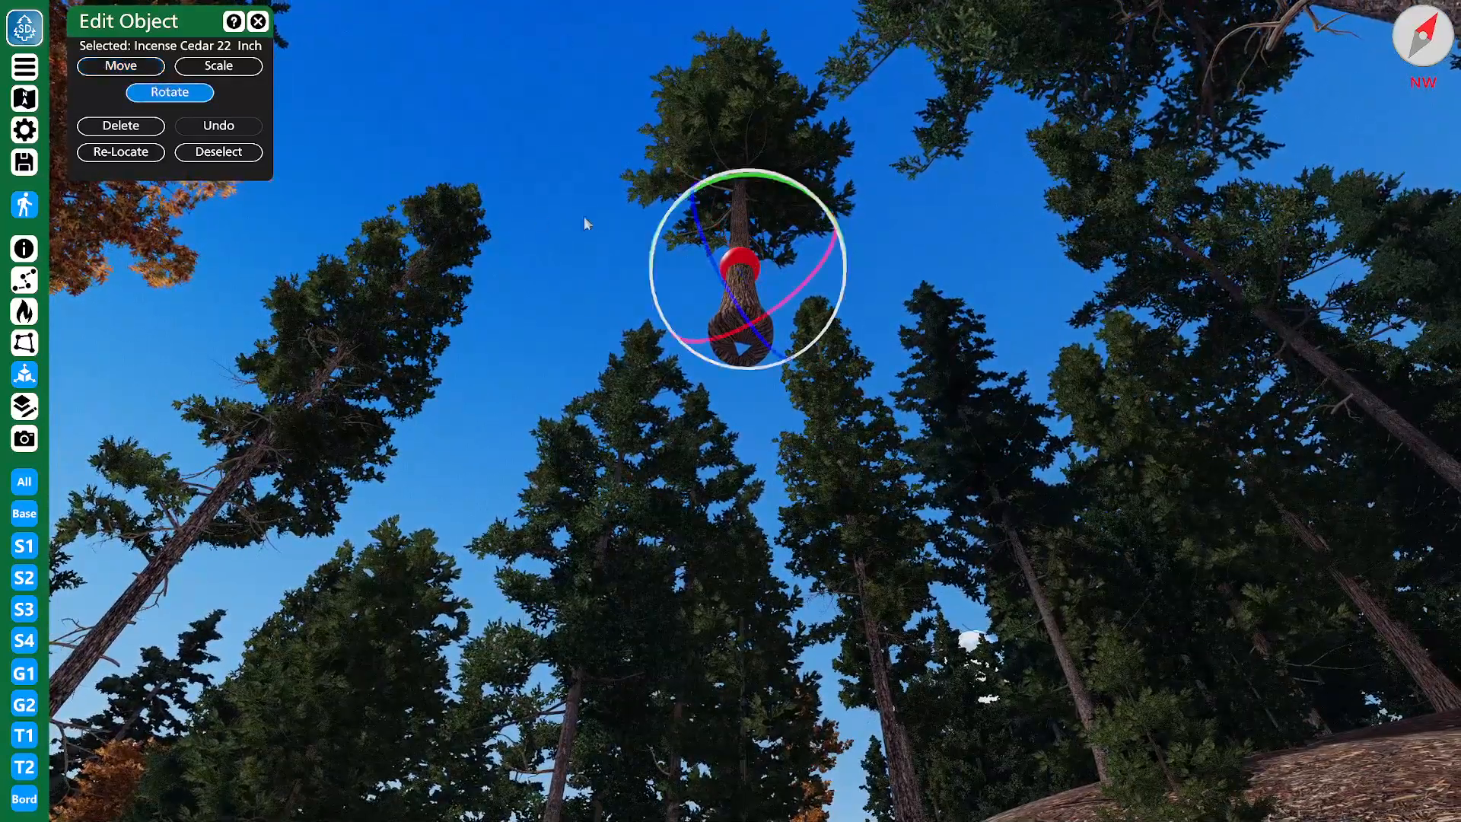
mouse_move(695, 220)
left_mouse_down()
mouse_move(655, 163)
mouse_move(784, 311)
mouse_move(669, 208)
left_mouse_up()
left_click_drag(648, 267, 739, 327)
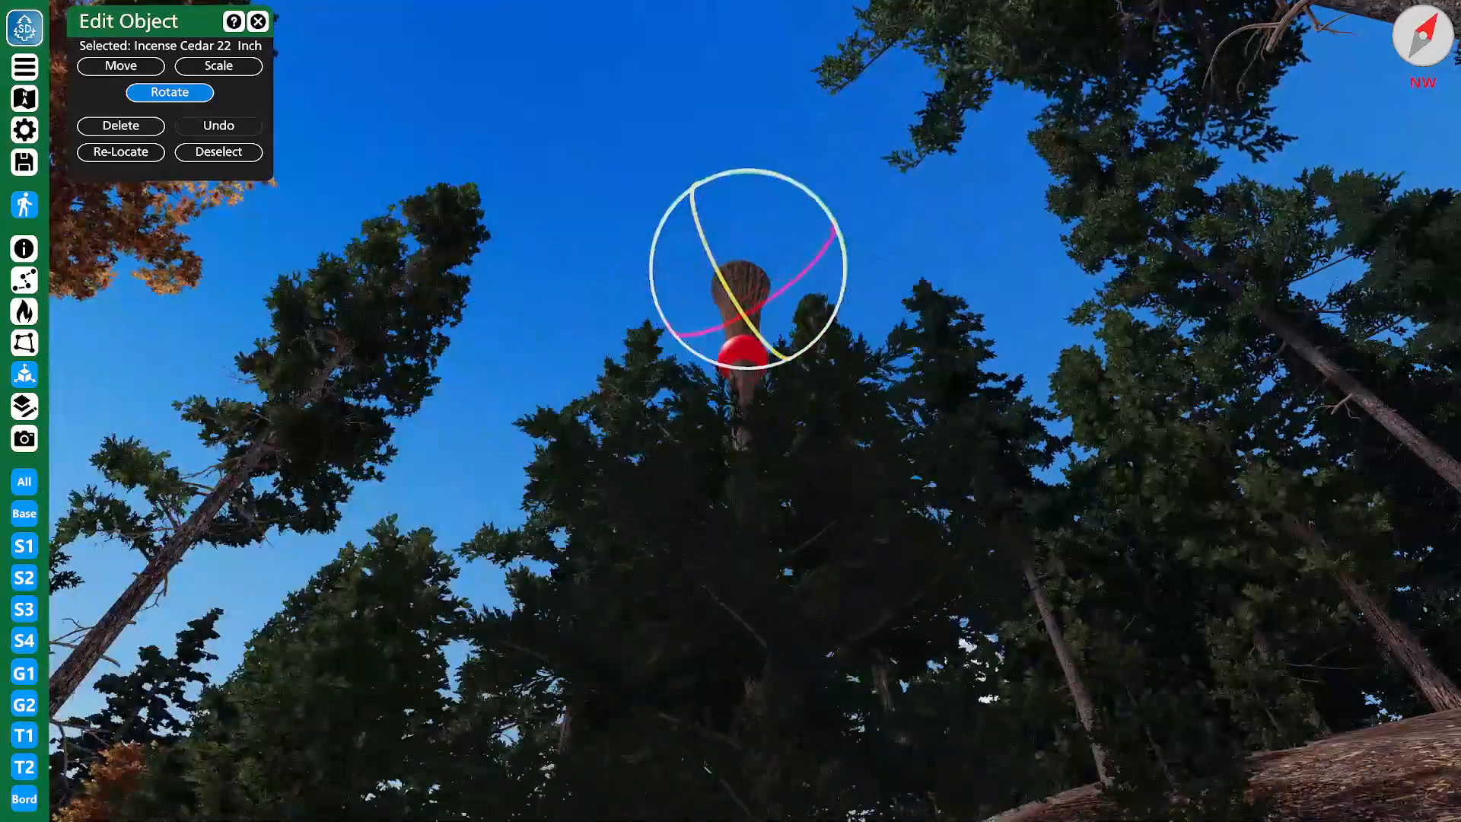
- Move the inverted Incense Cedar vertically back down to the slope
left_click(120, 66)
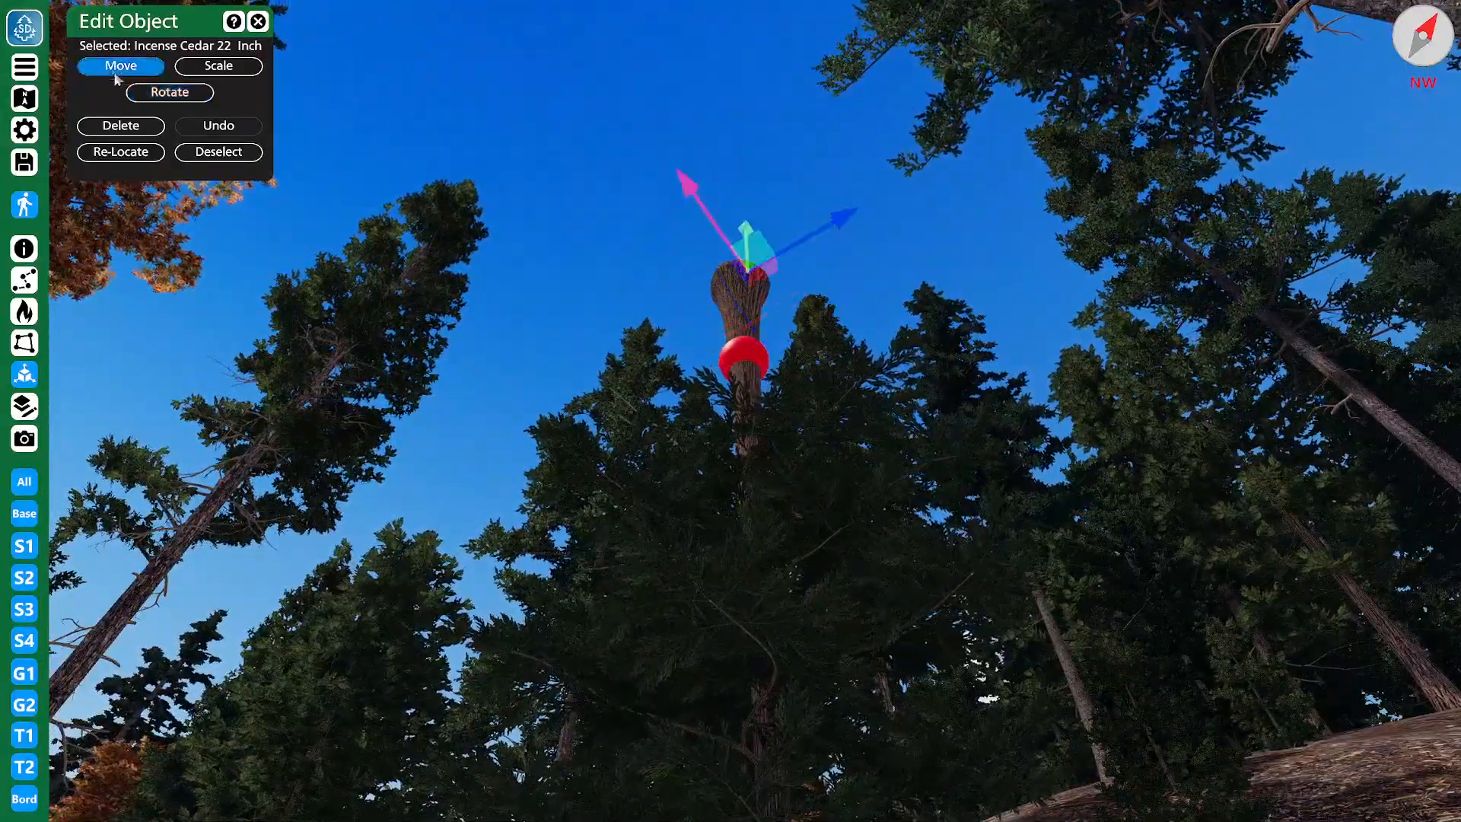
left_click_drag(746, 230, 744, 563)
left_click_drag(799, 335, 825, 484)
- Delete the selected 22-inch Incense Cedar from the stand
right_click_drag(761, 464, 576, 493)
key("w")
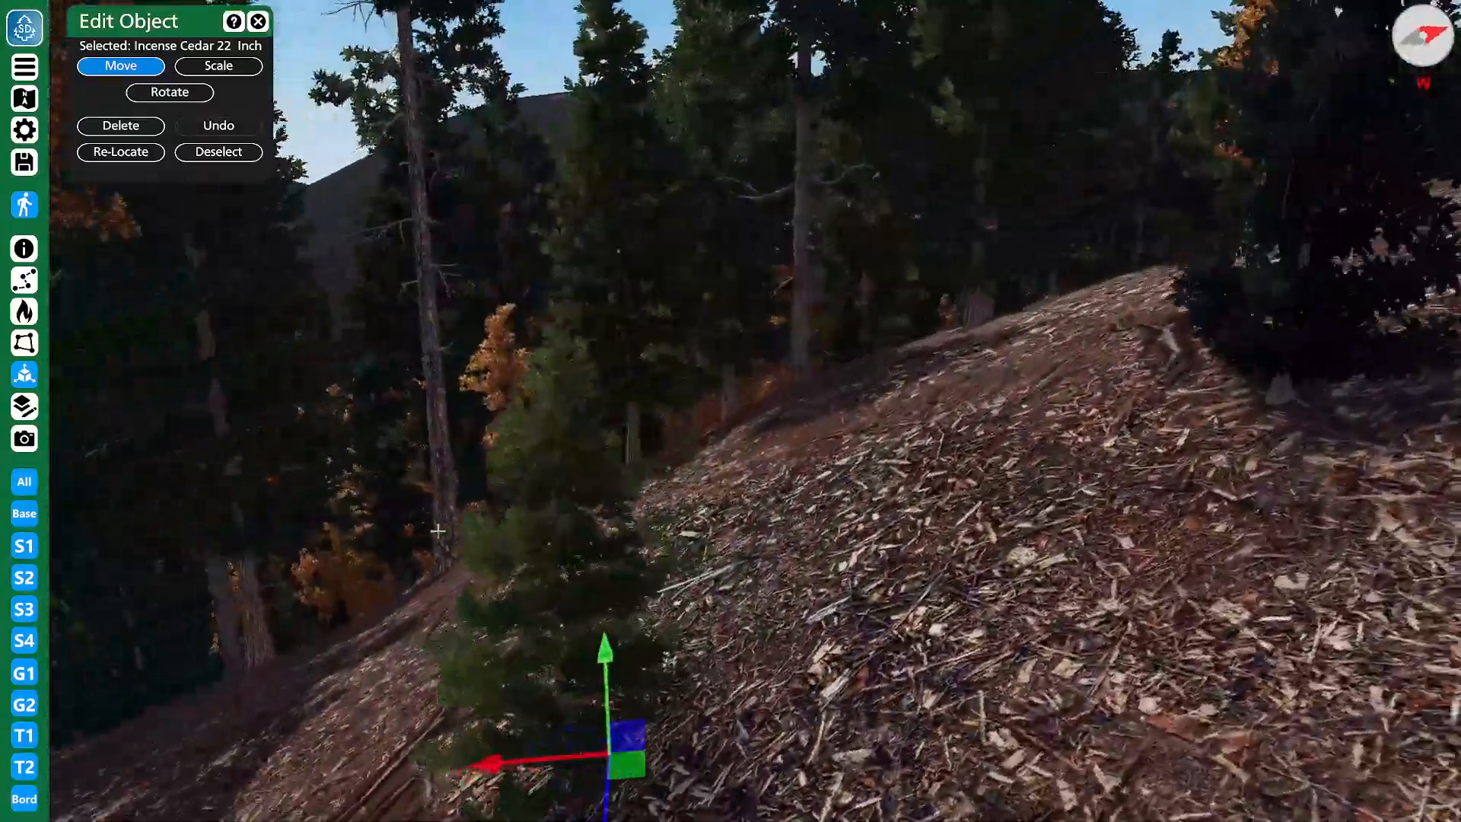
key("s")
right_click_drag(716, 396, 596, 427)
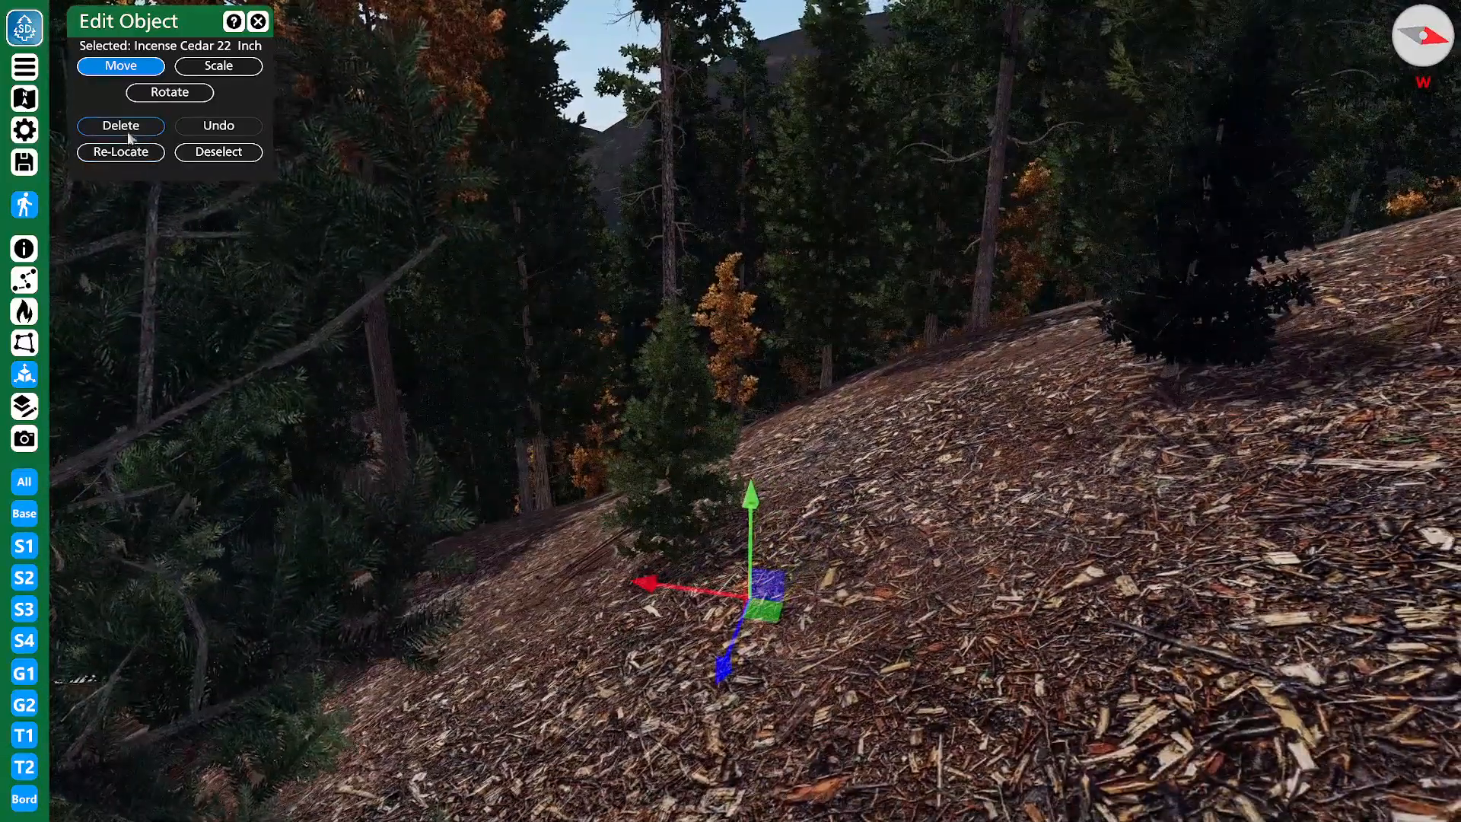
left_click(126, 130)
- Select the 18-inch Ponderosa Pine on the slope and move it vertically down below the ground surface
right_click_drag(834, 400, 751, 417)
key("w")
key("w")
right_click_drag(848, 419, 559, 545)
left_click(559, 546)
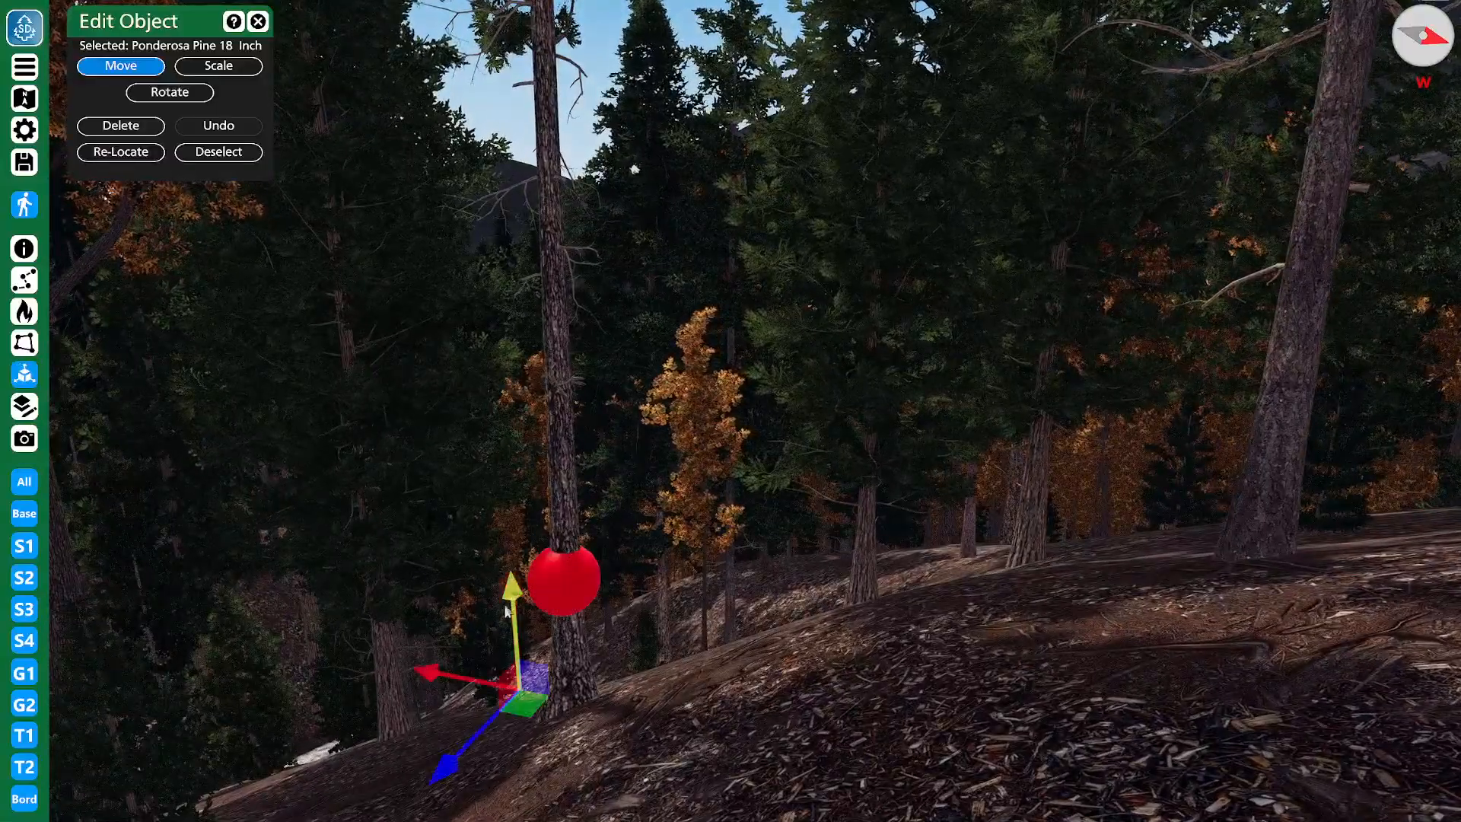
left_click_drag(530, 791, 532, 818)
right_click_drag(613, 319, 580, 418)
key("s")
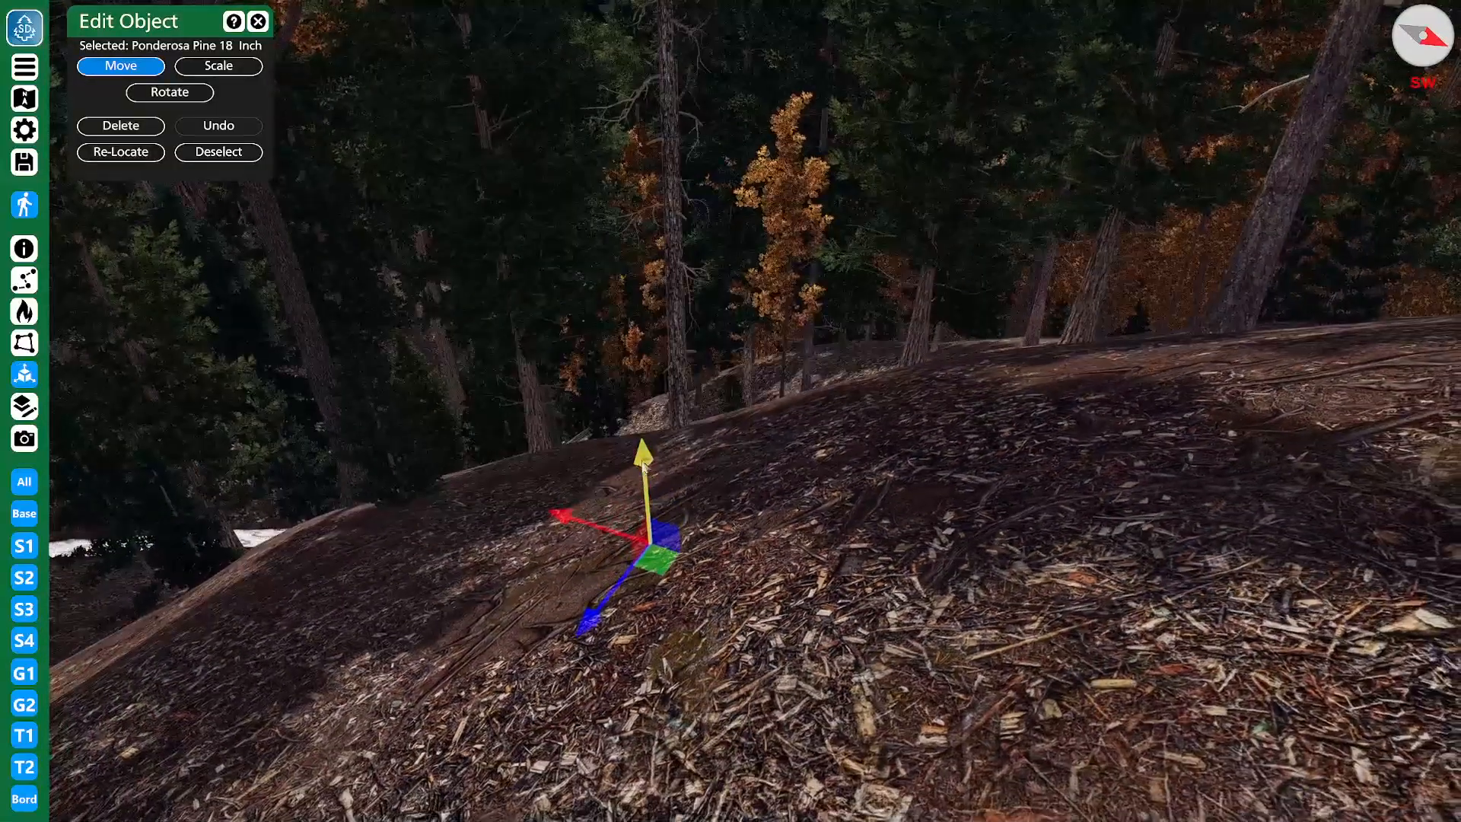
left_click_drag(651, 525, 672, 719)
left_click_drag(661, 649, 669, 746)
key("s")
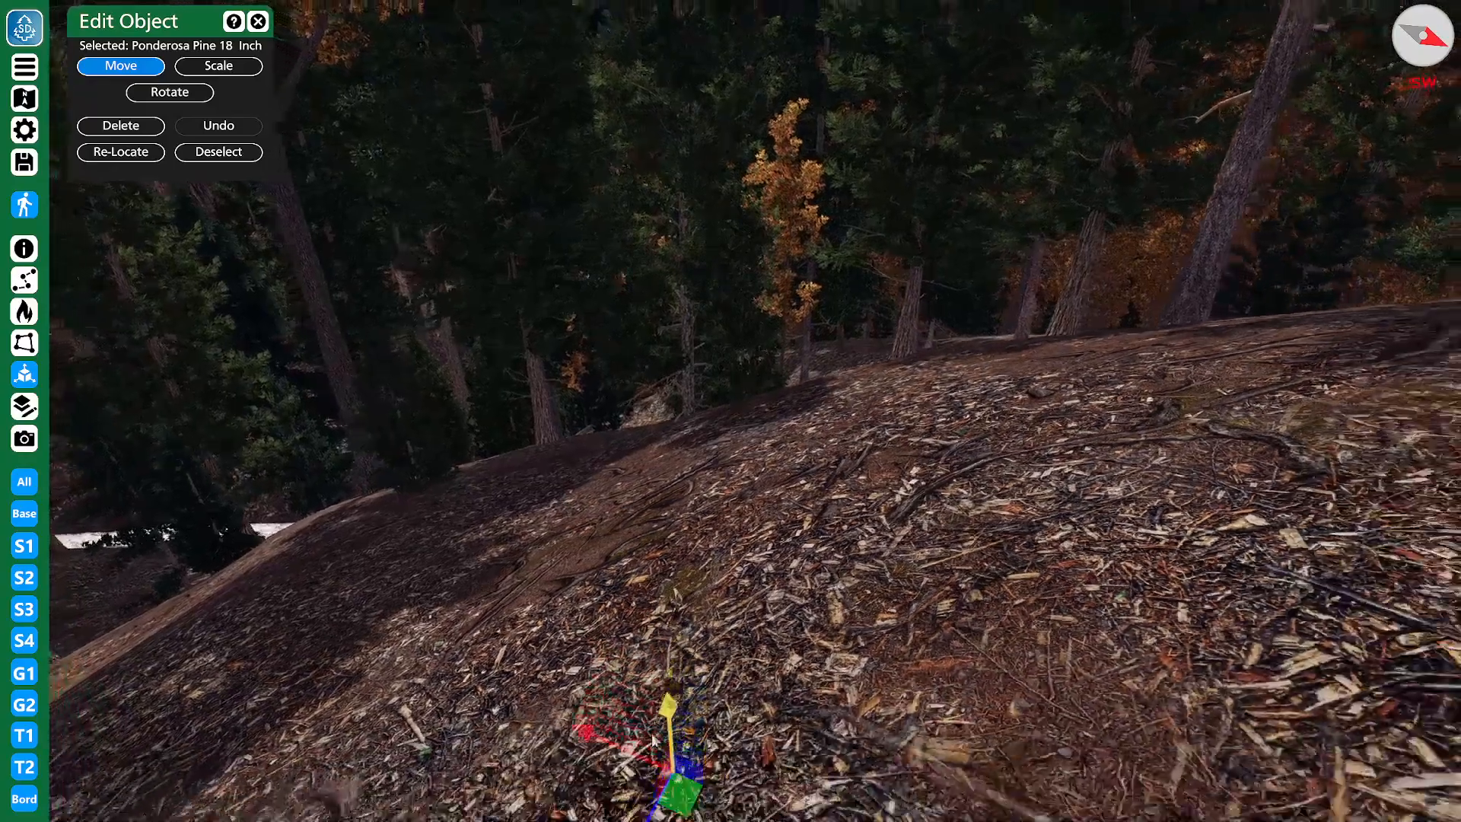
key("s")
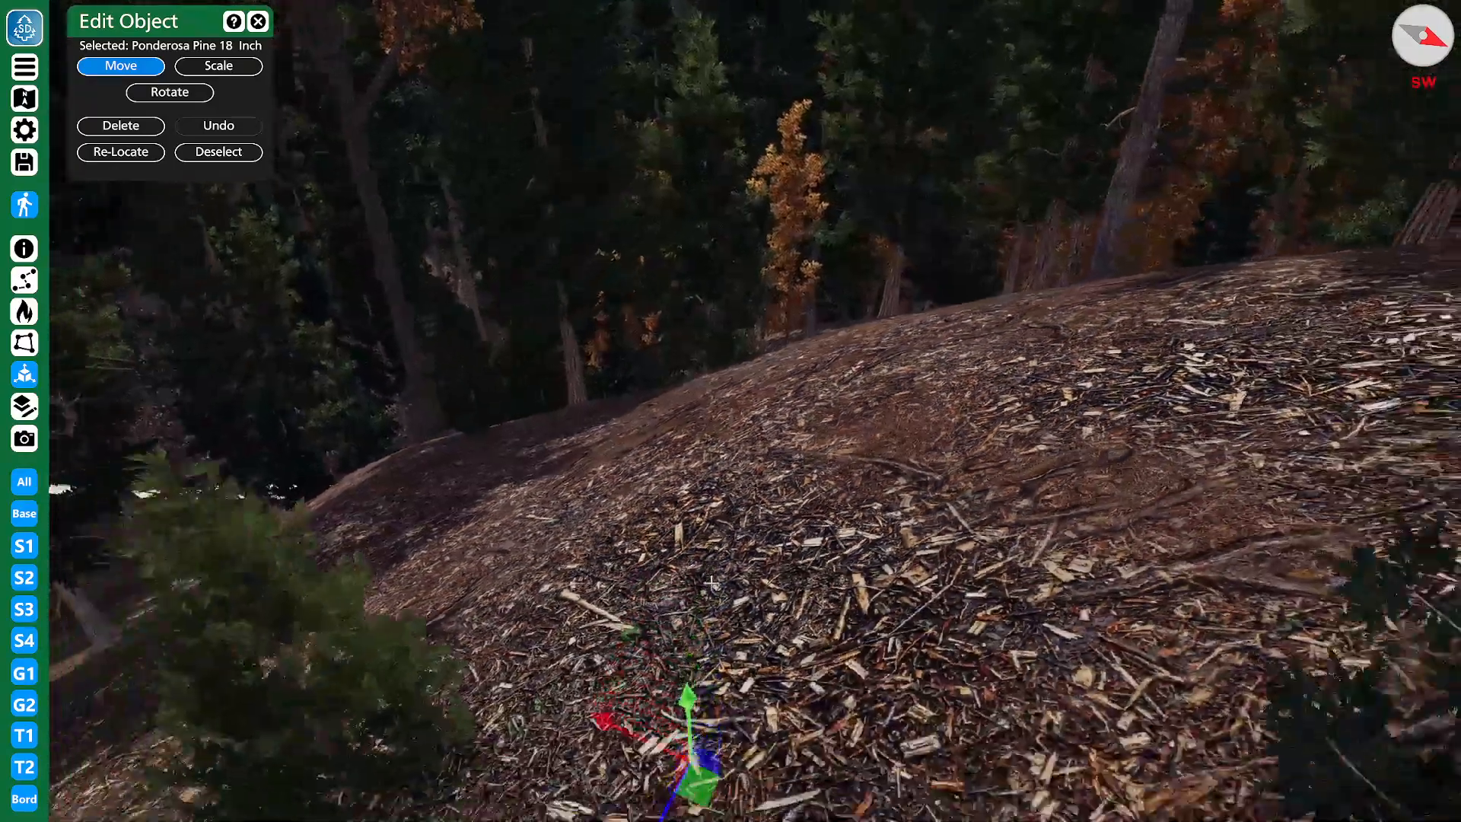
key("s")
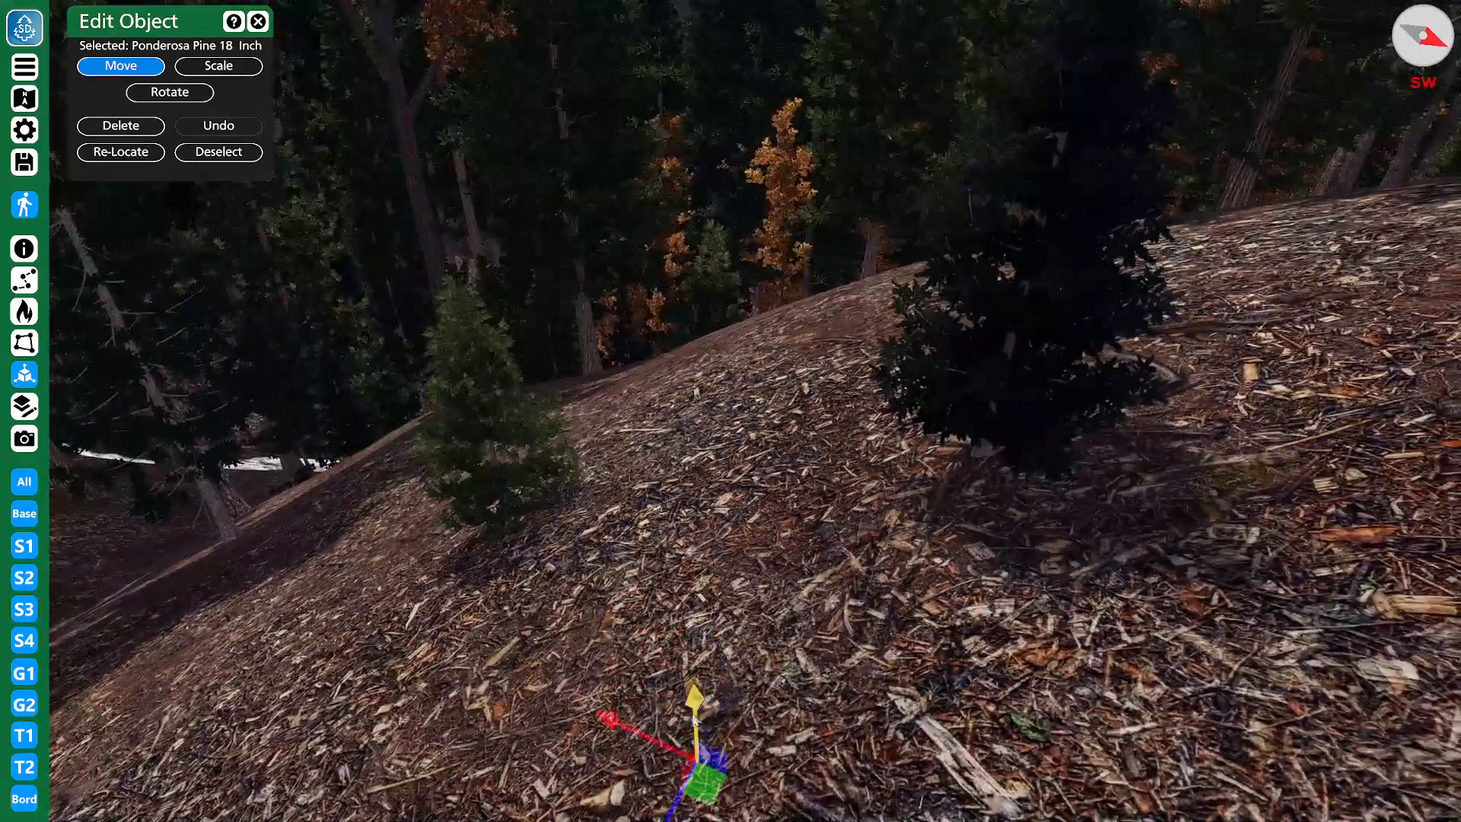
left_click_drag(710, 753, 707, 791)
- Delete the sunken 18-inch Ponderosa Pine
key("w")
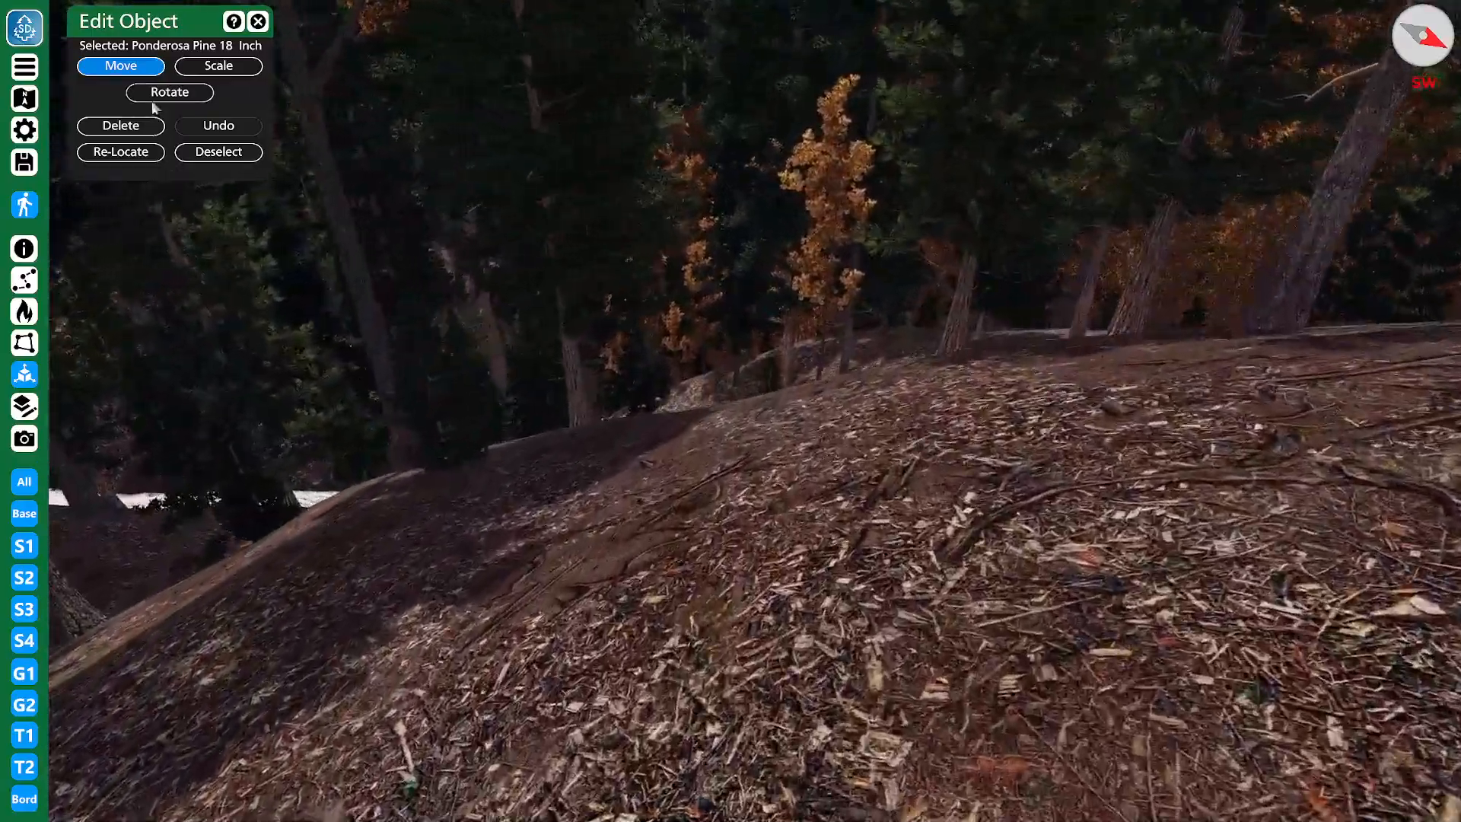
key("w")
left_click(127, 129)
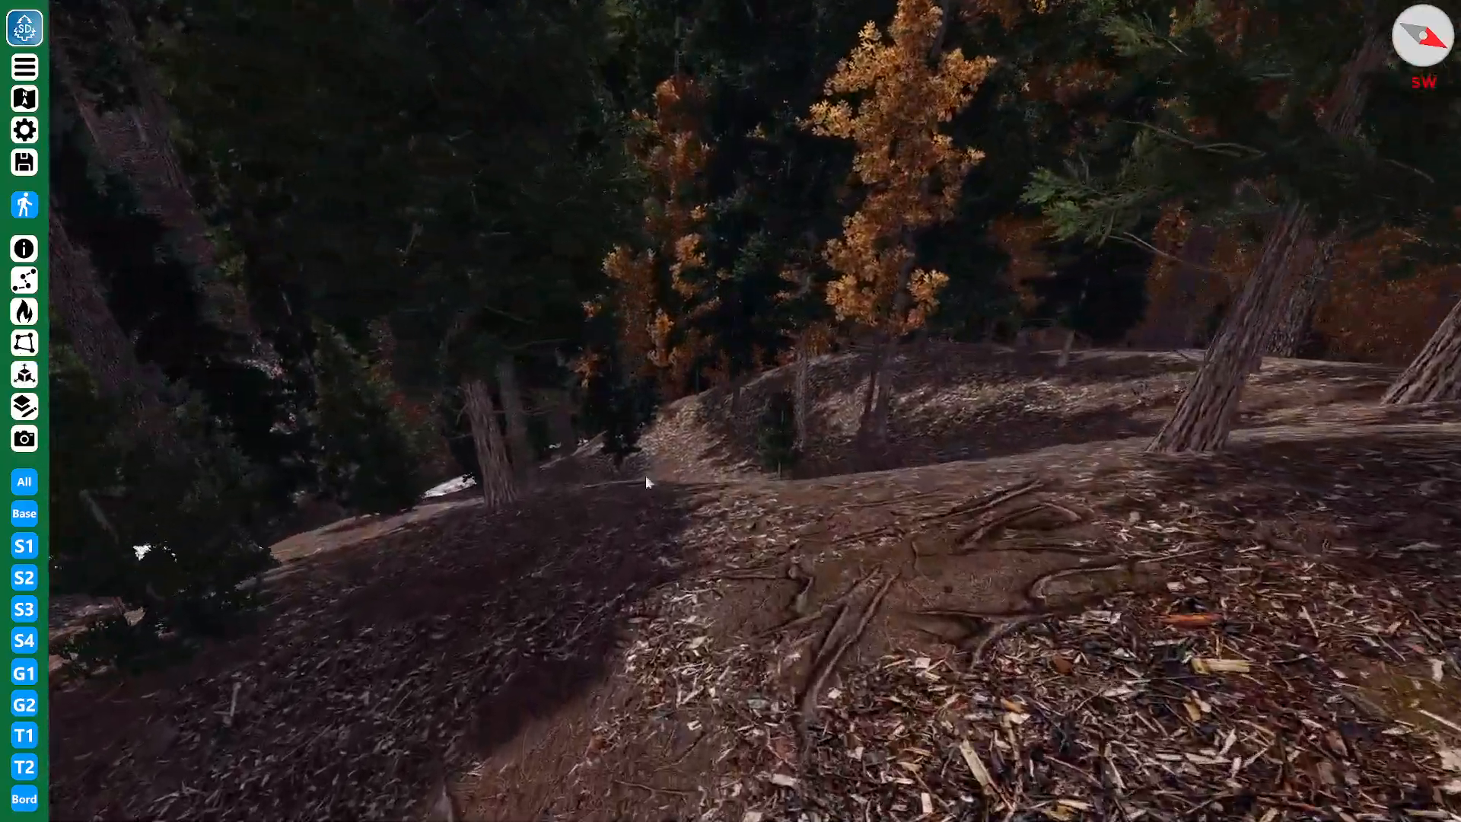
- Select the 18-inch Douglas Fir beside the small conifer on the slope and delete it
key("w")
scroll(742, 456, "down", 3)
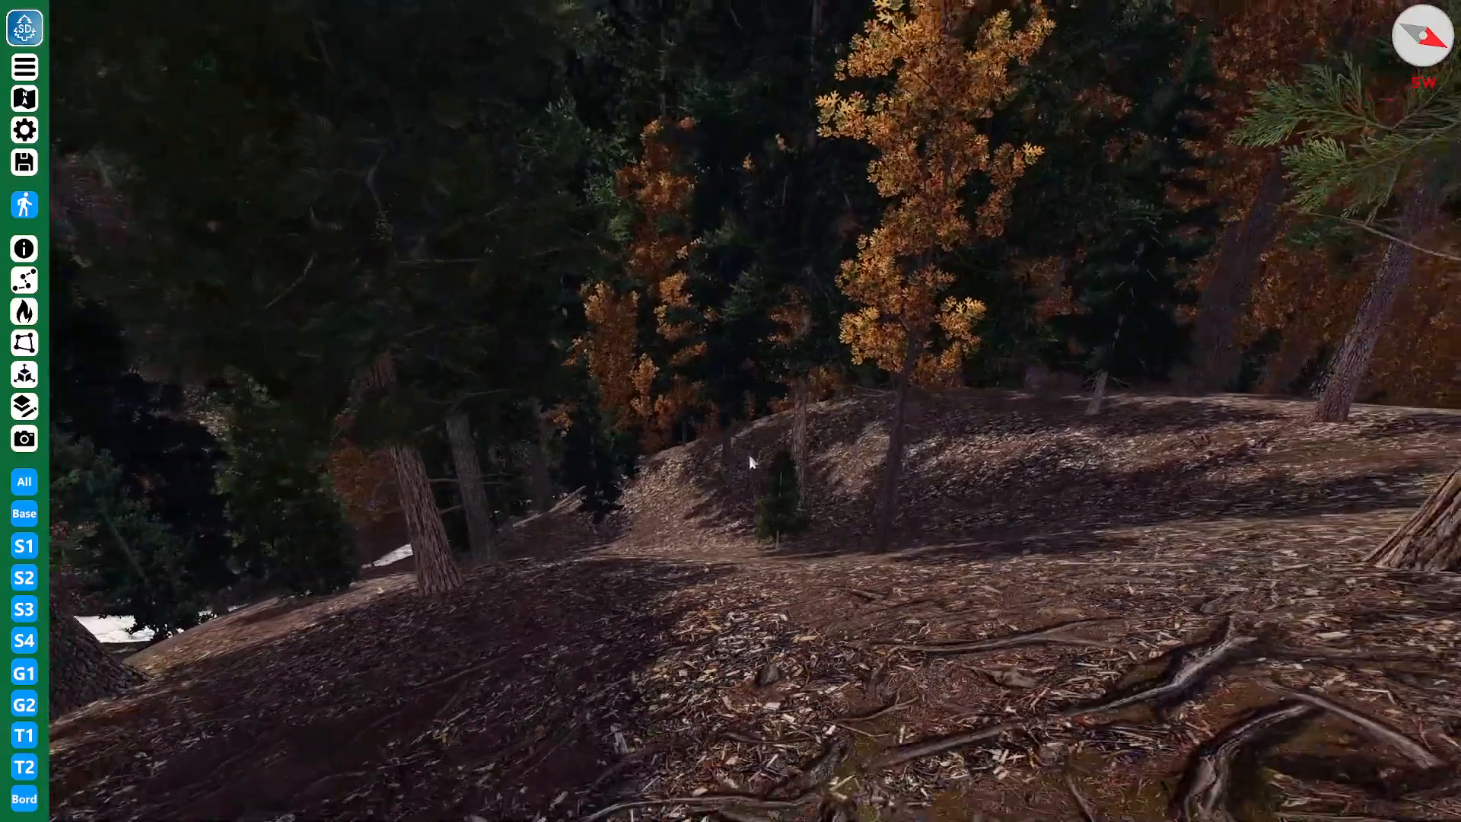
middle_click_drag(755, 457, 861, 364)
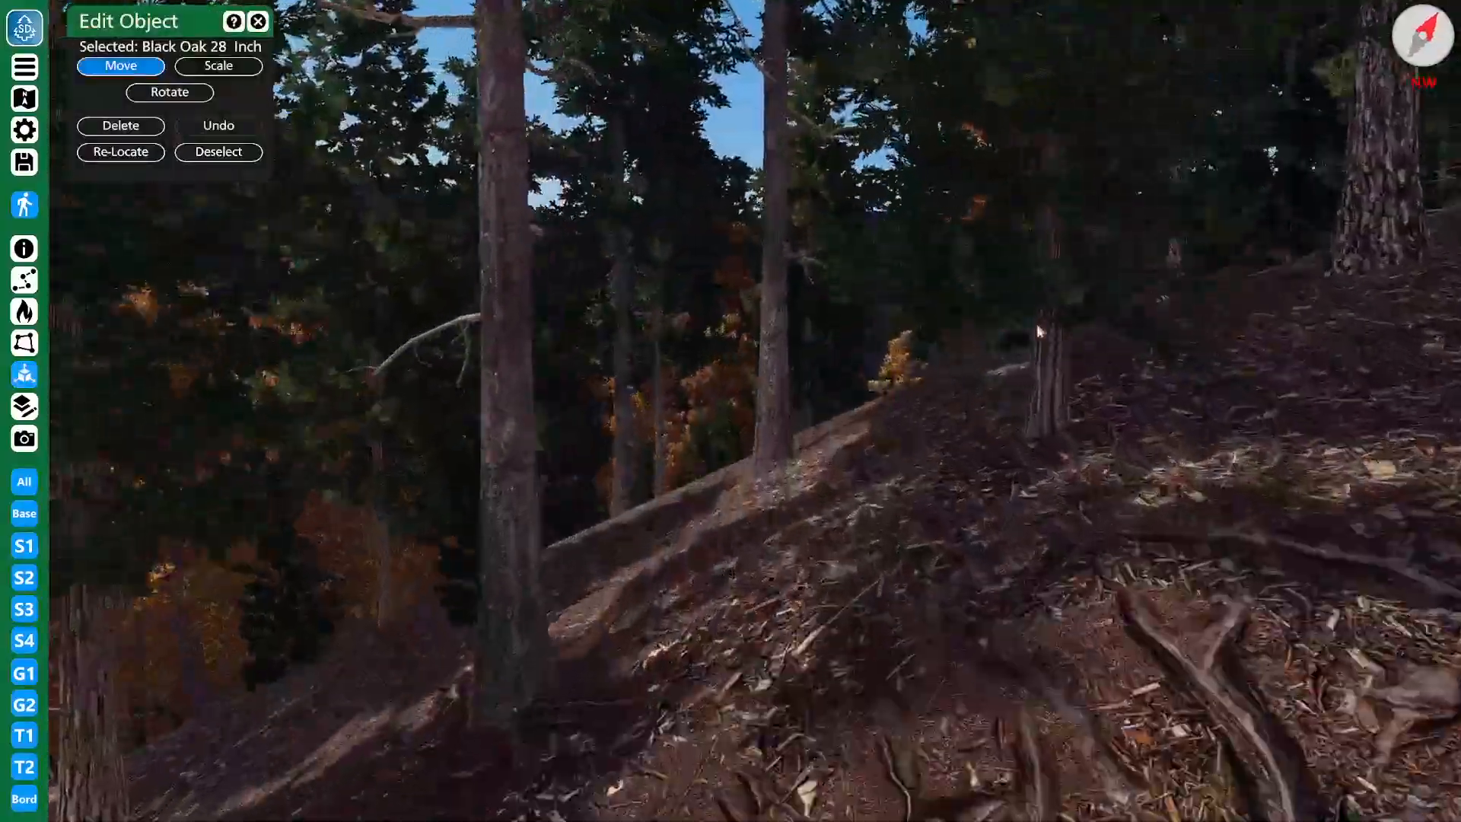
key("w")
middle_click_drag(1038, 331, 949, 372)
key("w")
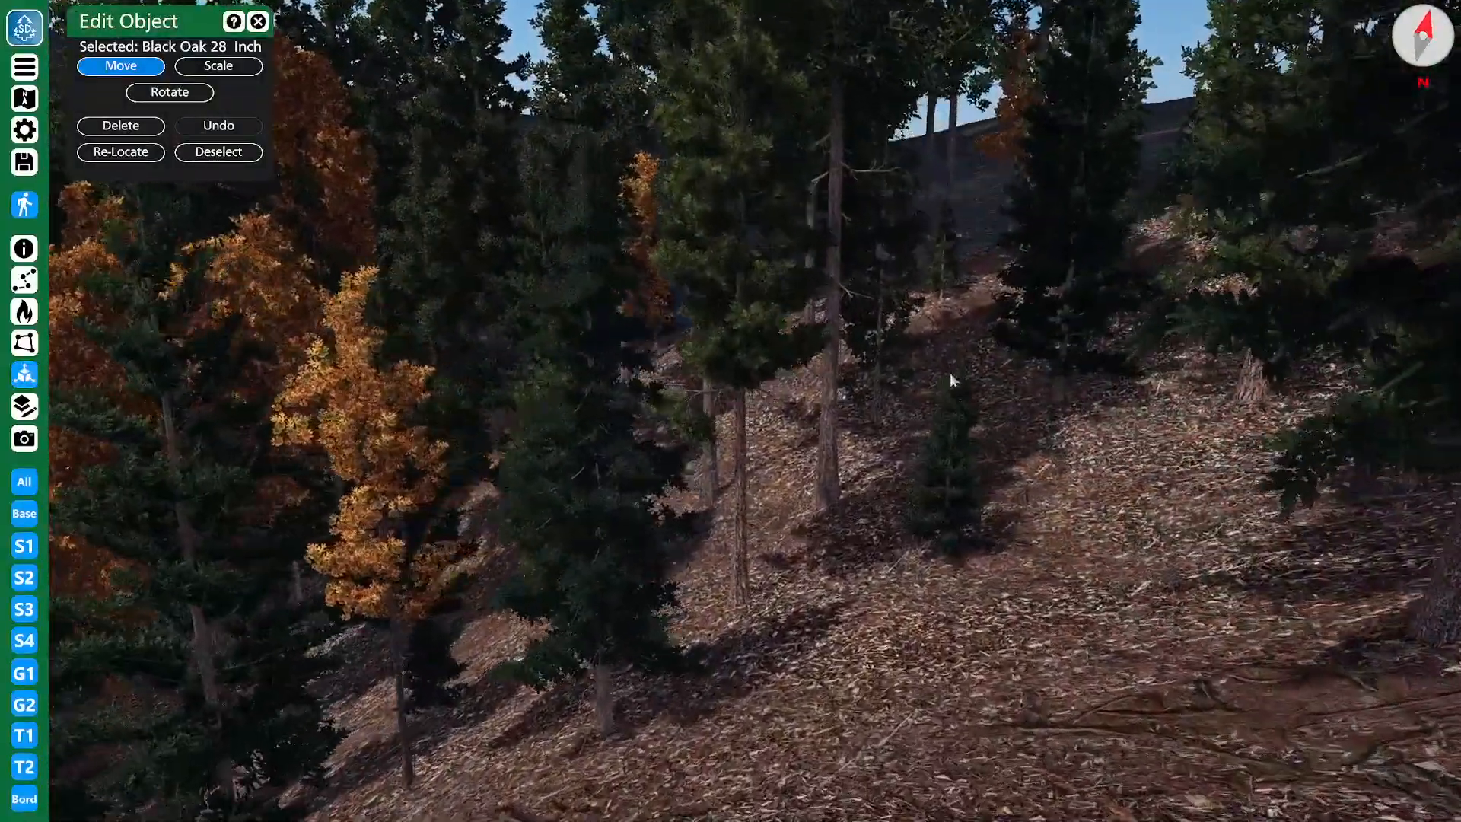
key("d")
left_click(733, 390)
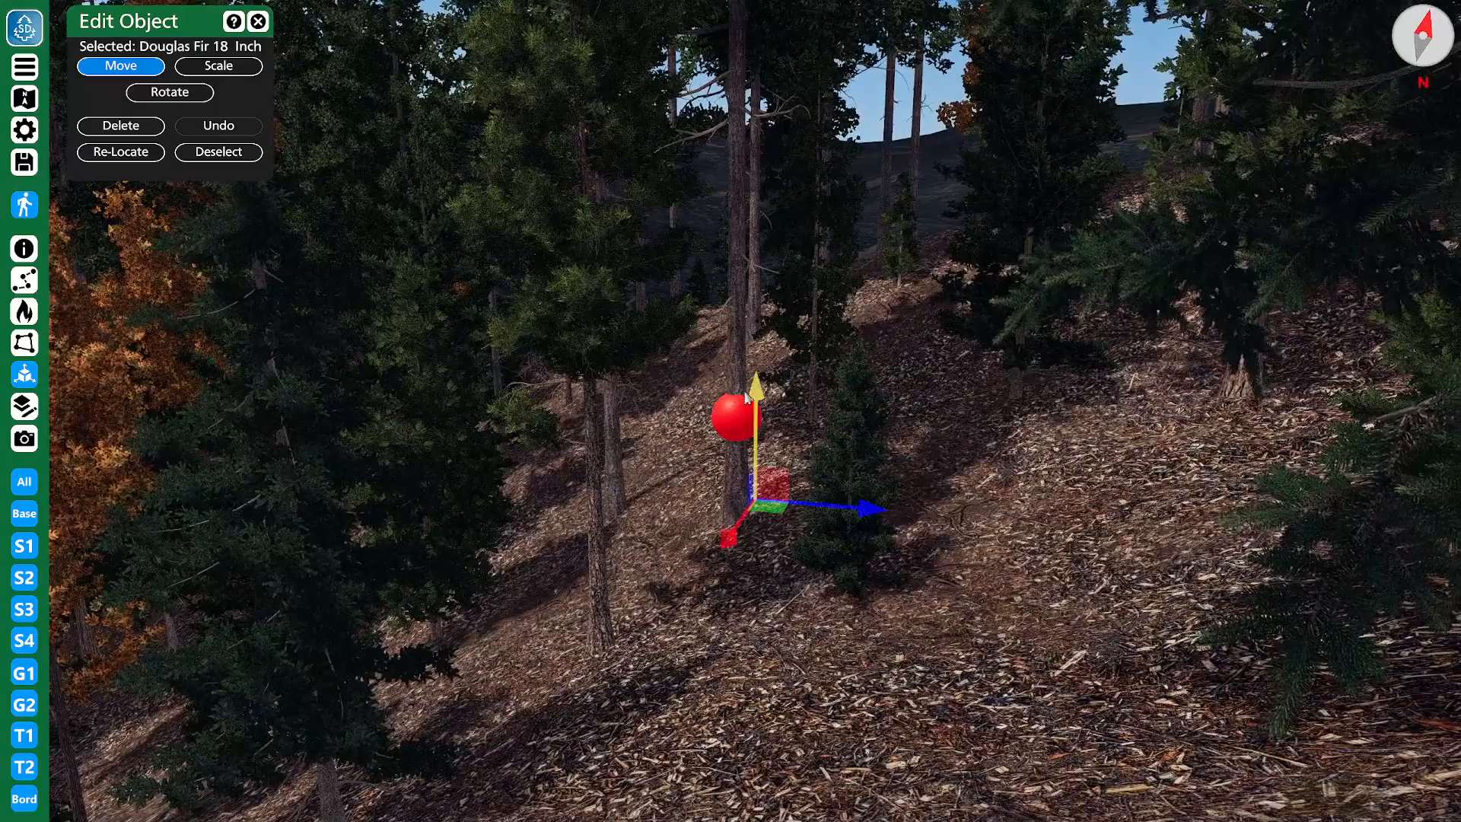
left_click(121, 126)
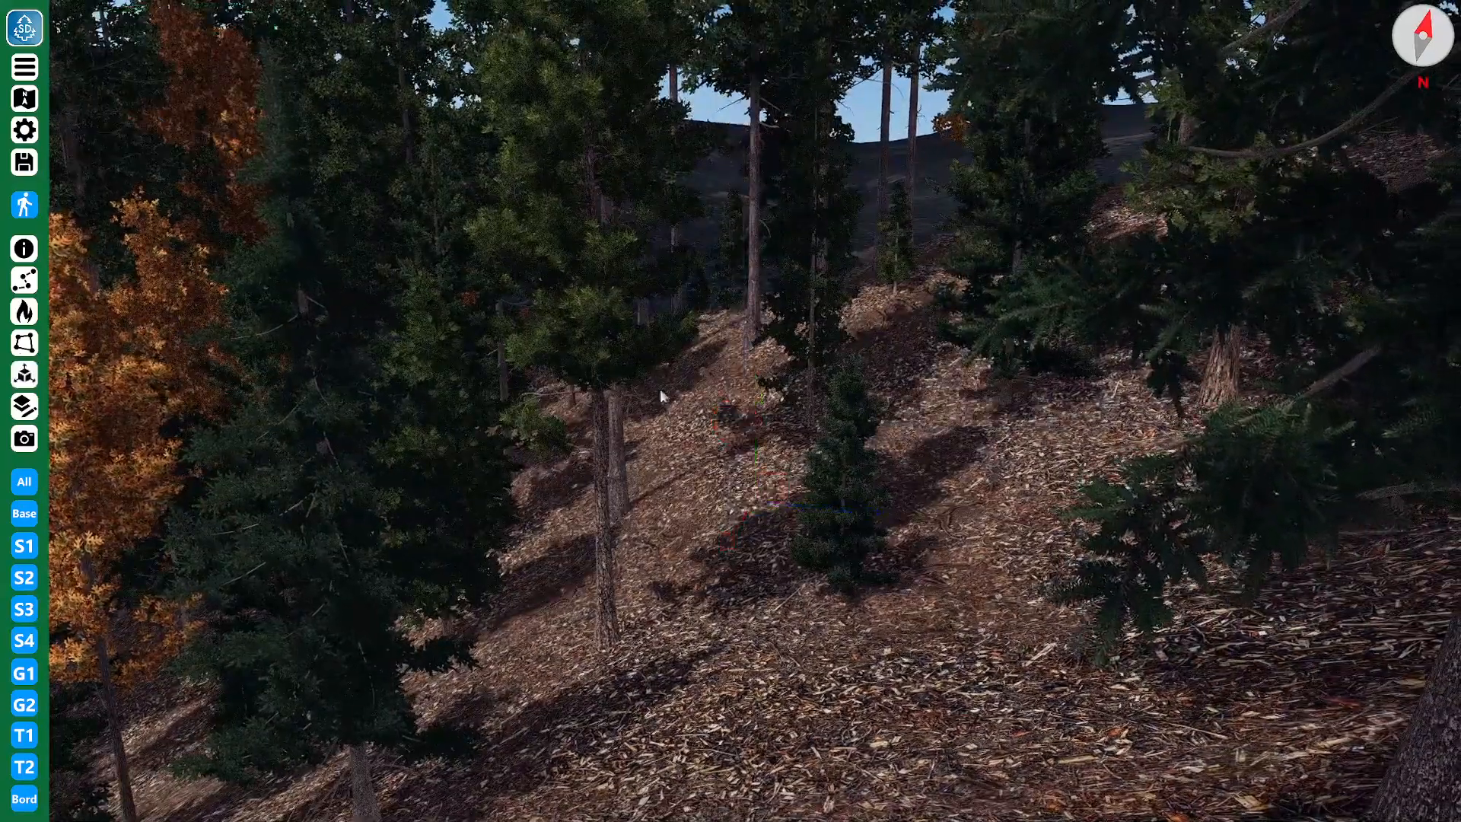
- Walk across the stand and select the 11-inch Ponderosa Pine on the hillside for editing
key("w")
middle_click_drag(861, 420, 533, 409)
key("d")
key("w")
middle_click_drag(850, 358, 349, 321)
key("w")
middle_click_drag(792, 342, 588, 333)
left_click(584, 332)
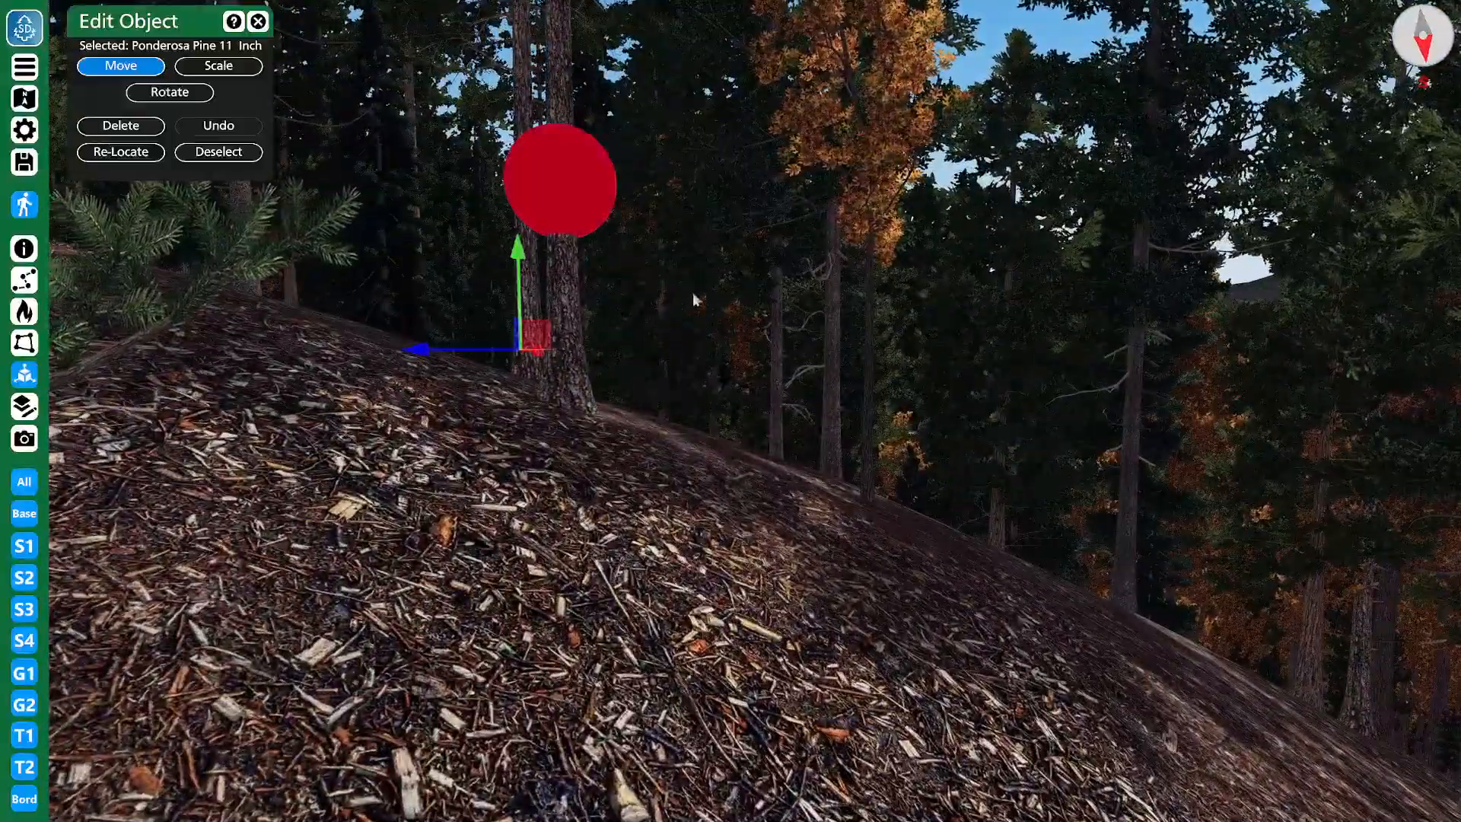
- Try to undo the last object edit with the 11-inch Ponderosa Pine in view
middle_click_drag(711, 295, 646, 283)
key("w")
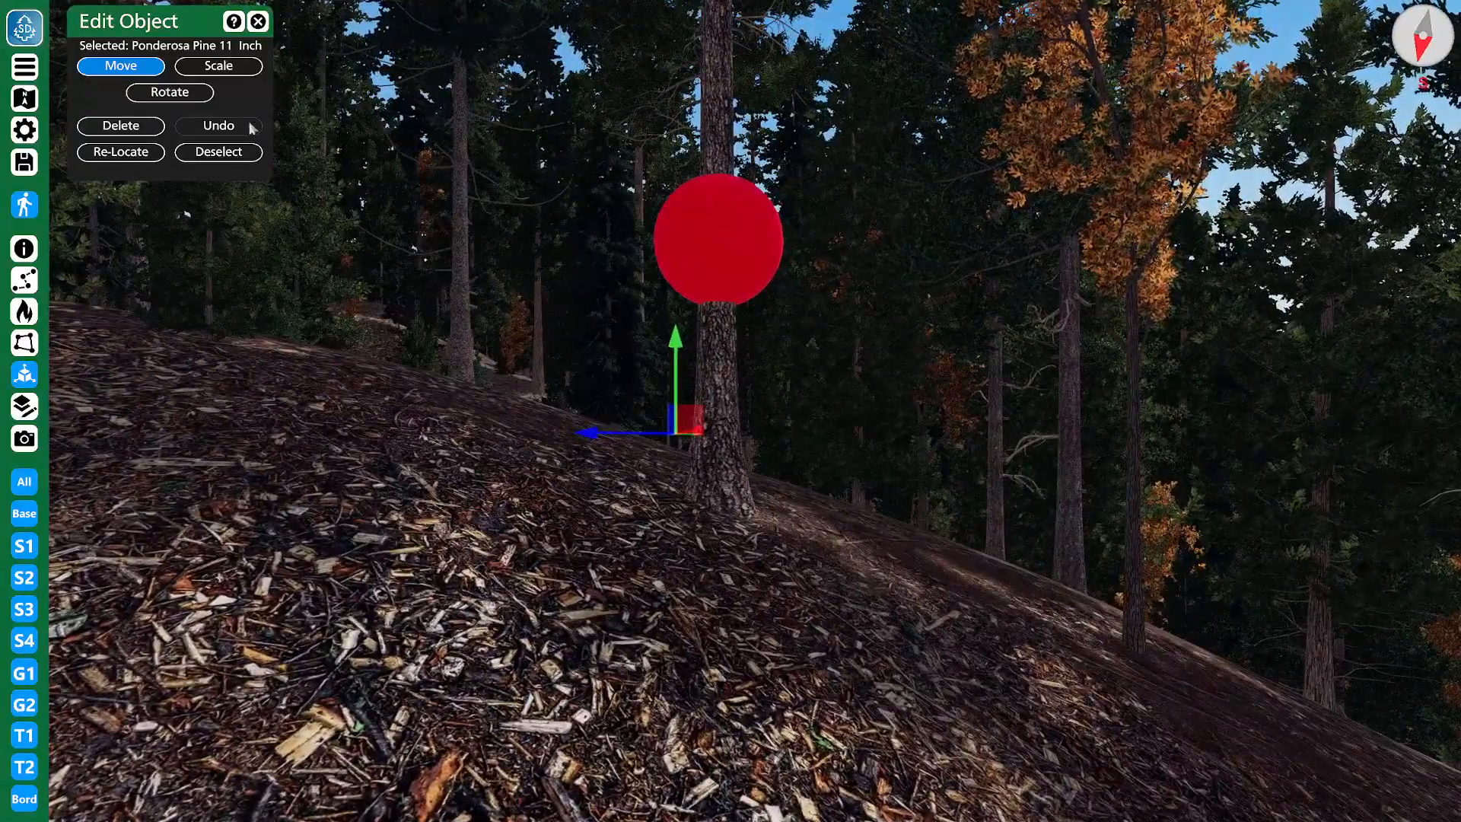
key("w")
key("a")
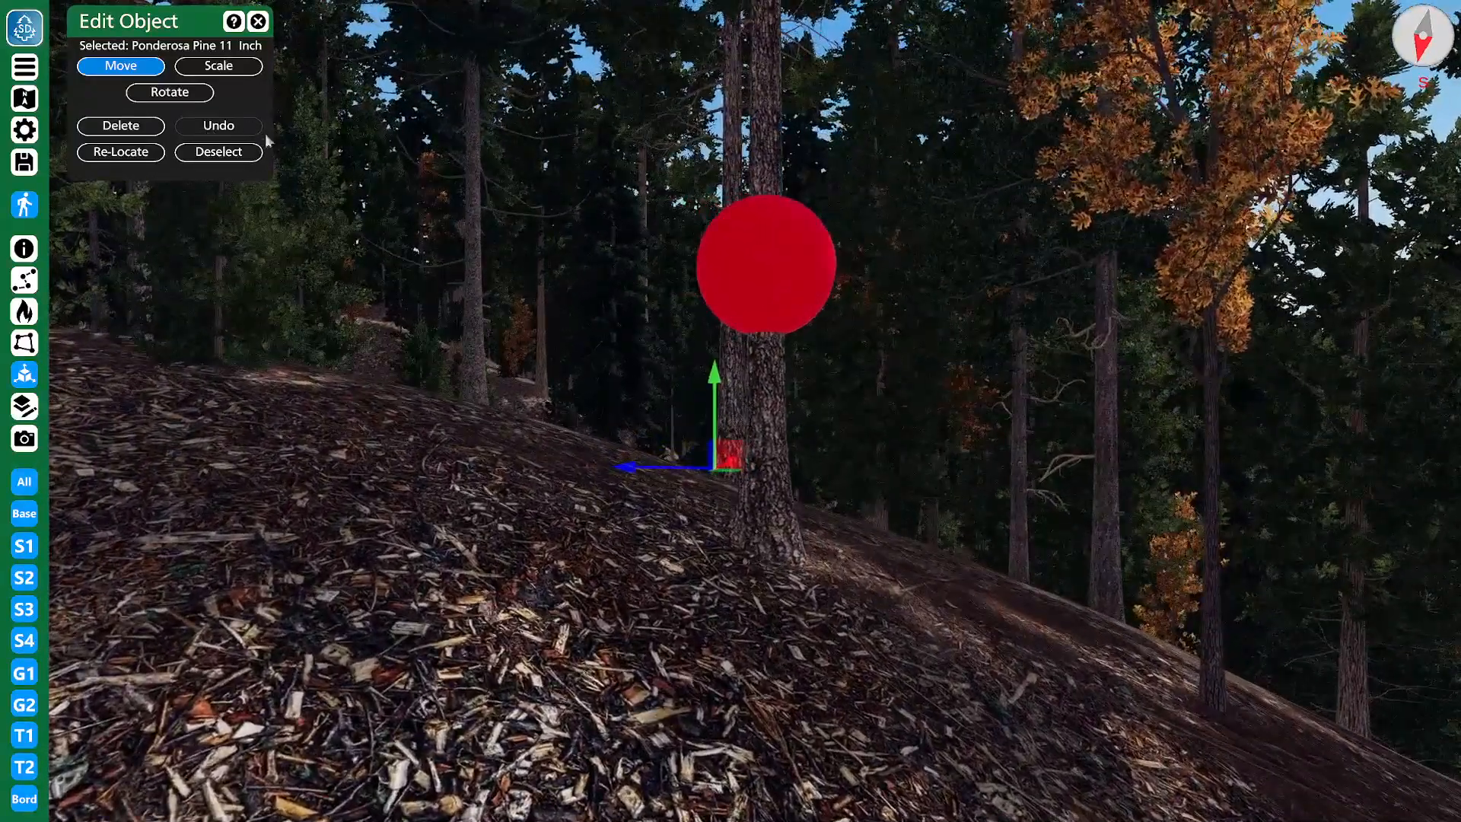
middle_click_drag(689, 210, 646, 211)
key("shift+z")
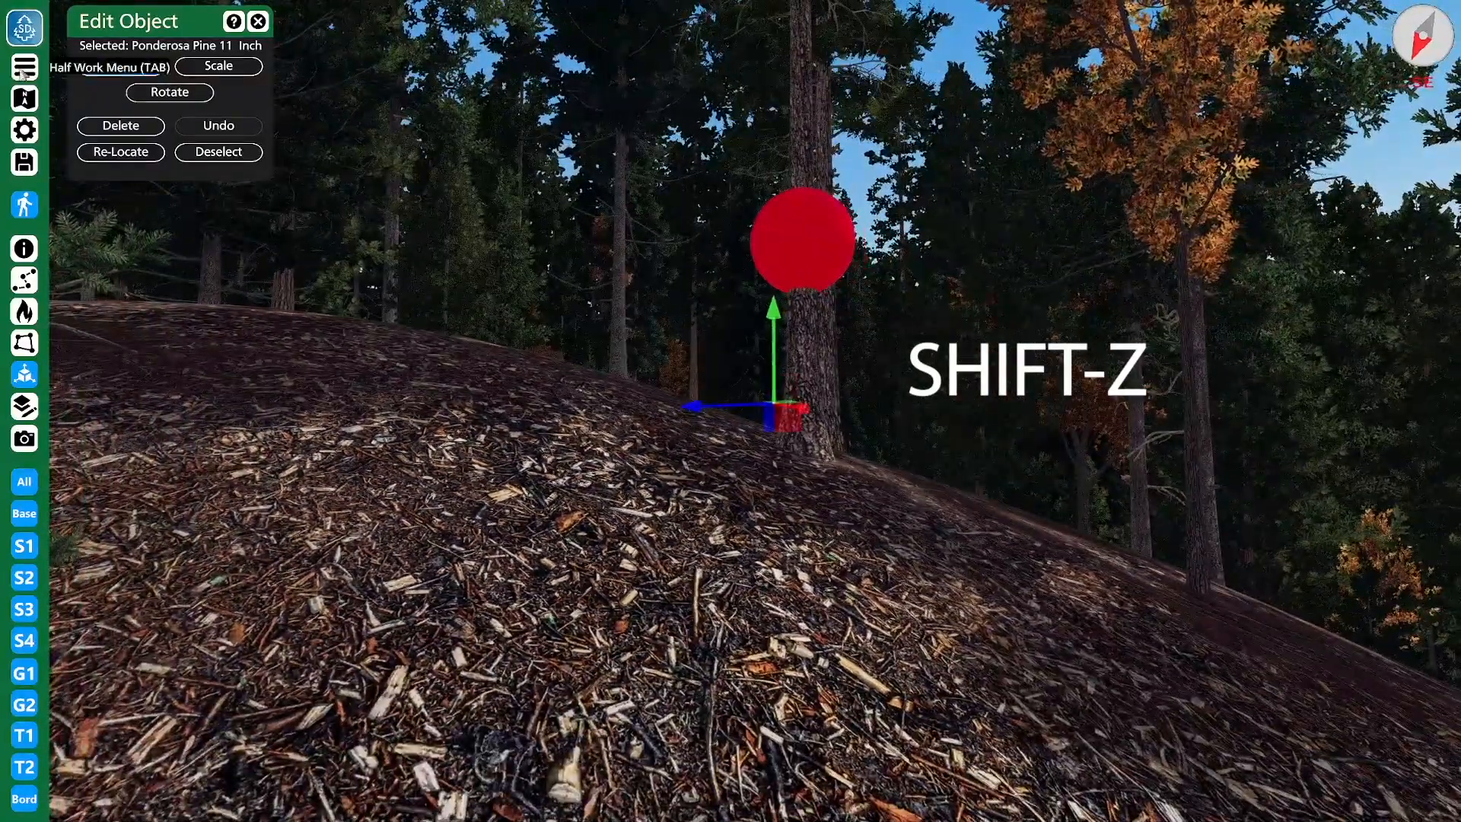
- Open Stand Tools, look through the vegetation categories offered for deletion, and return to the 3D scene
left_click(23, 68)
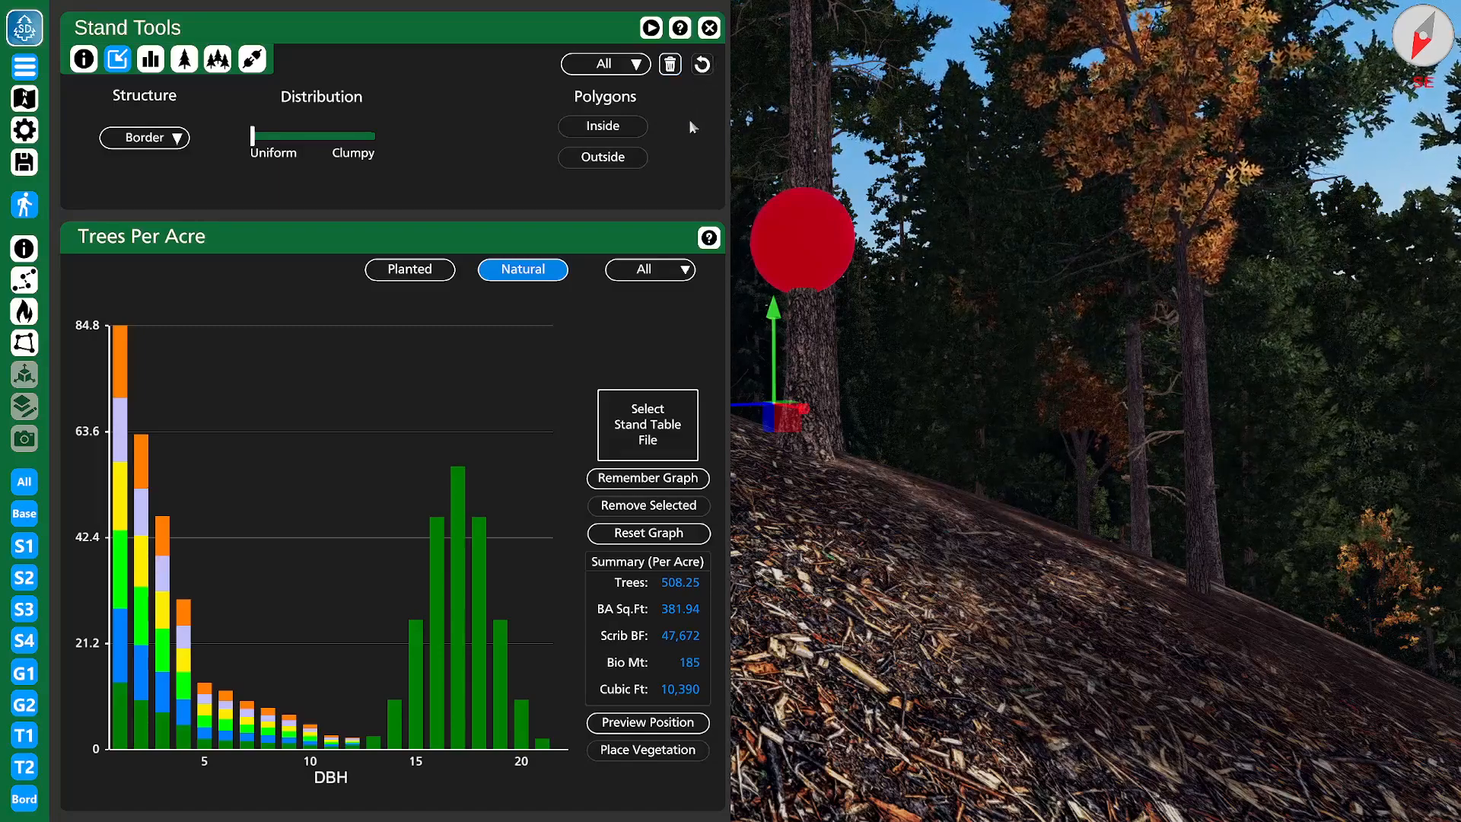
left_click(636, 65)
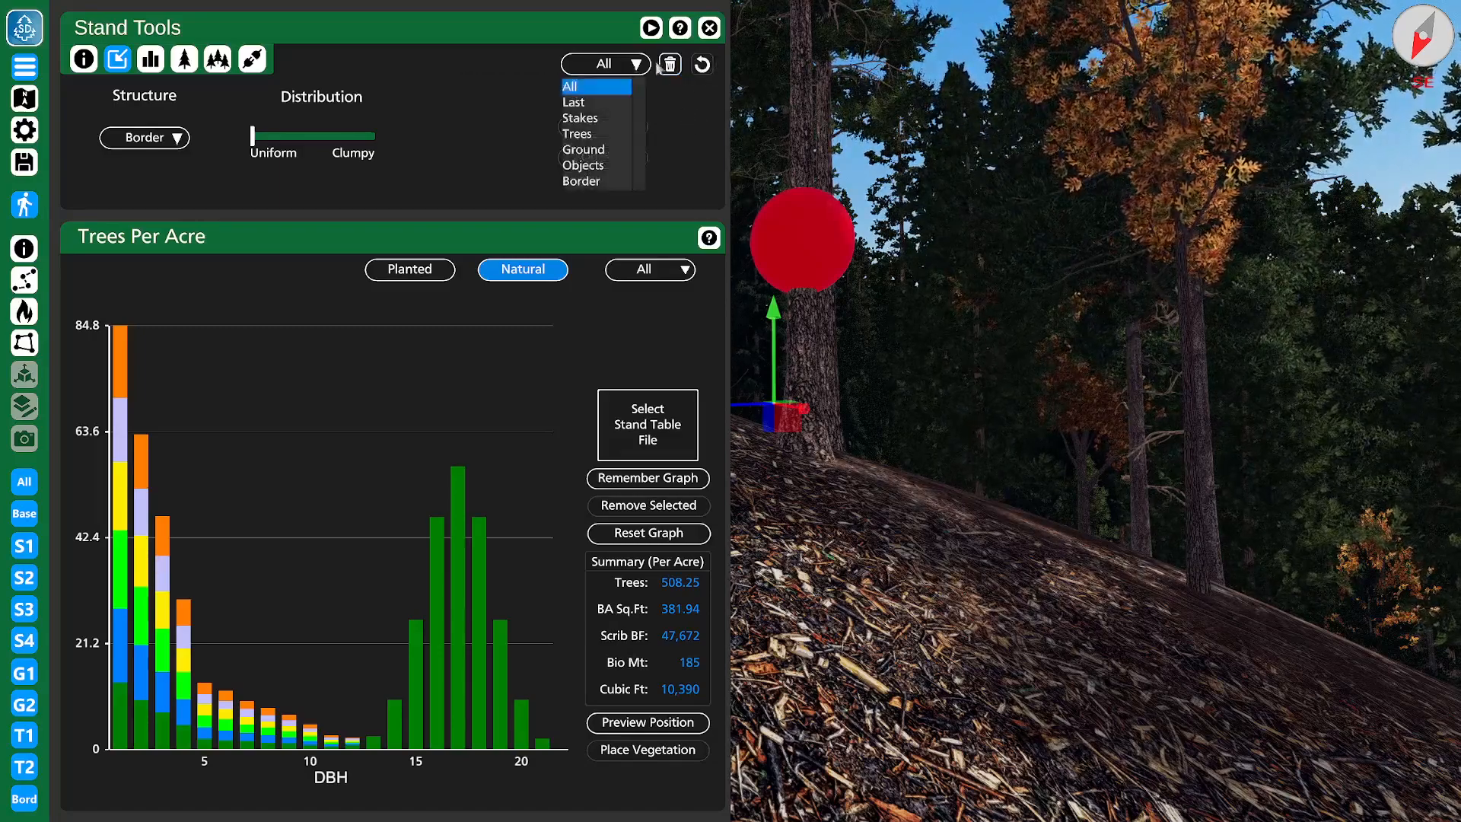
left_click(678, 111)
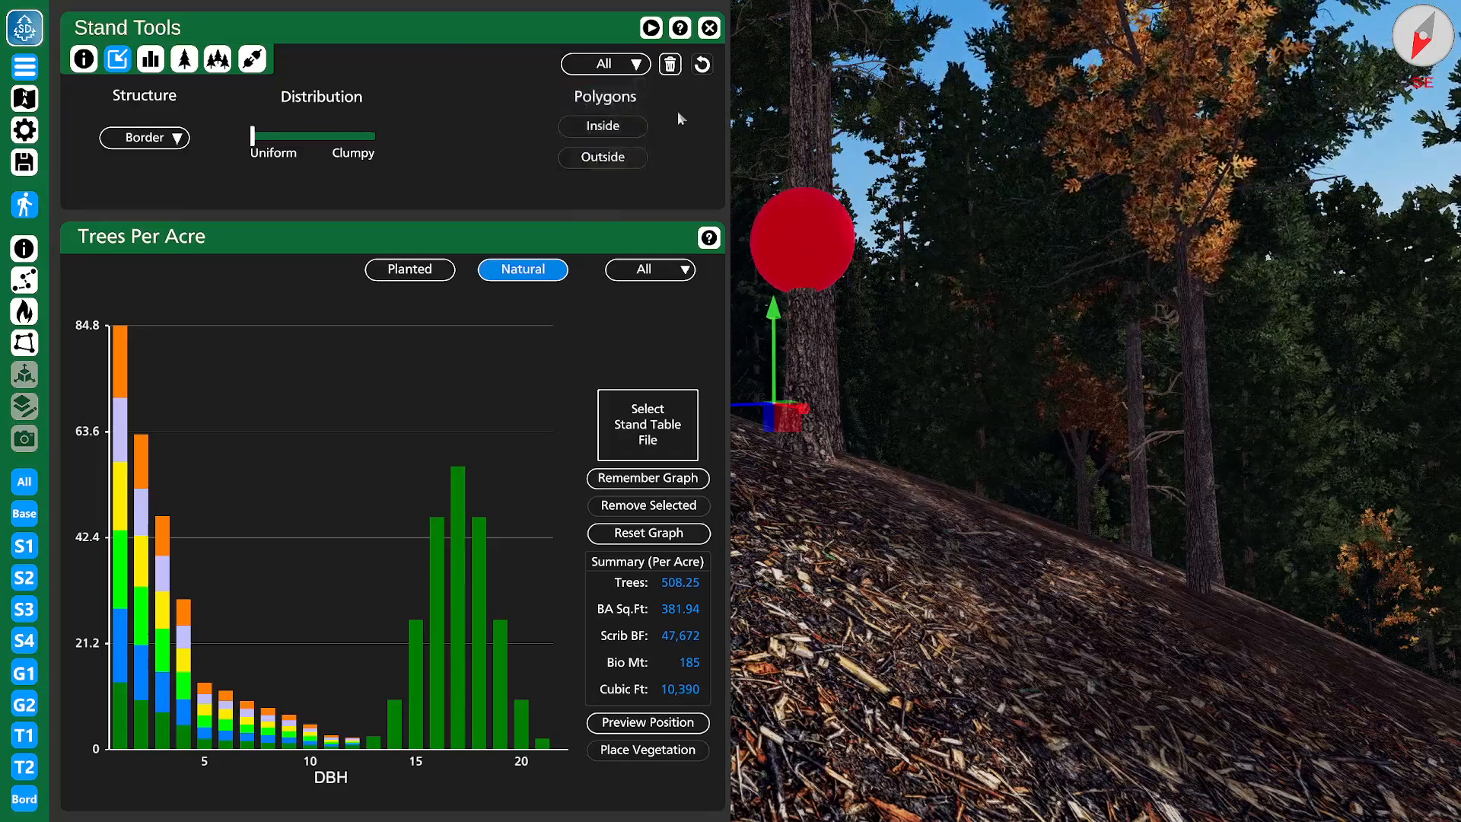
left_click(713, 28)
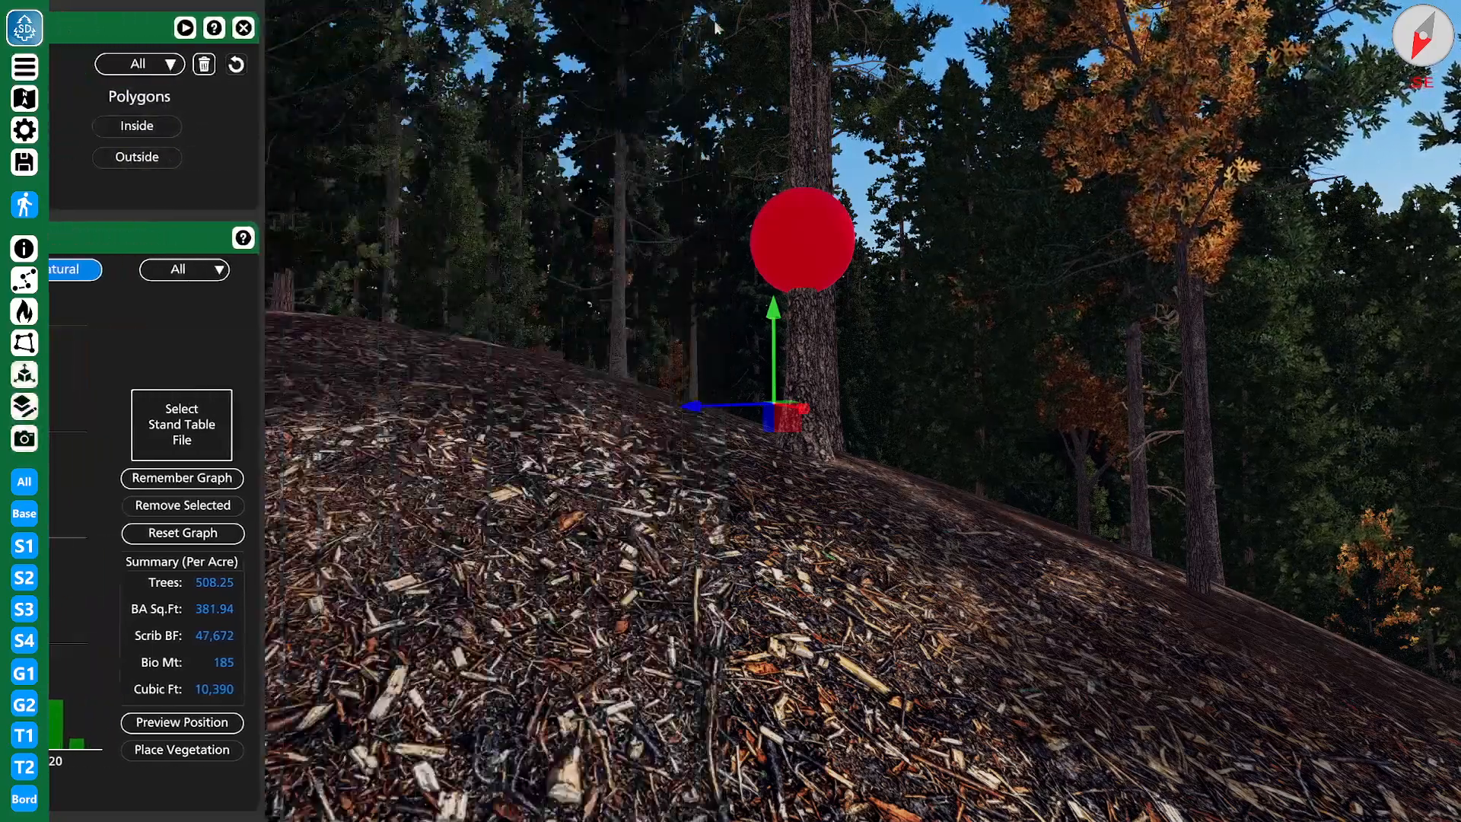
- Walk farther down the hillside and select the 20-inch White Fir on the opposite slope
key("w")
key("w")
right_click_drag(785, 253, 784, 288)
right_click_drag(662, 312, 740, 327)
key("w")
left_click(630, 423)
right_click_drag(636, 430, 641, 408)
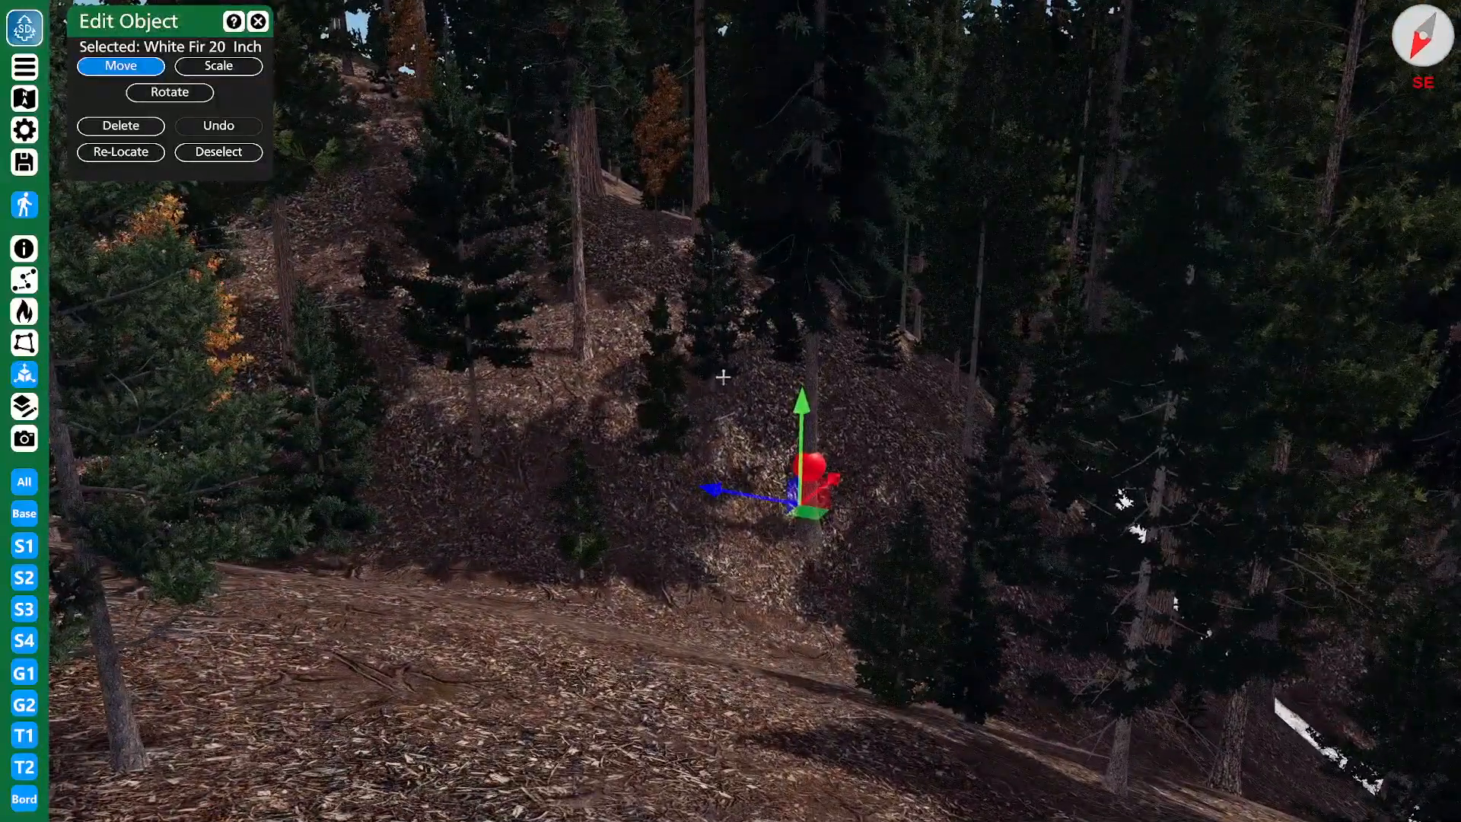
- Fly over the stand in drone mode to examine the canopy and ground, and return to walking mode
right_click_drag(715, 371, 708, 330)
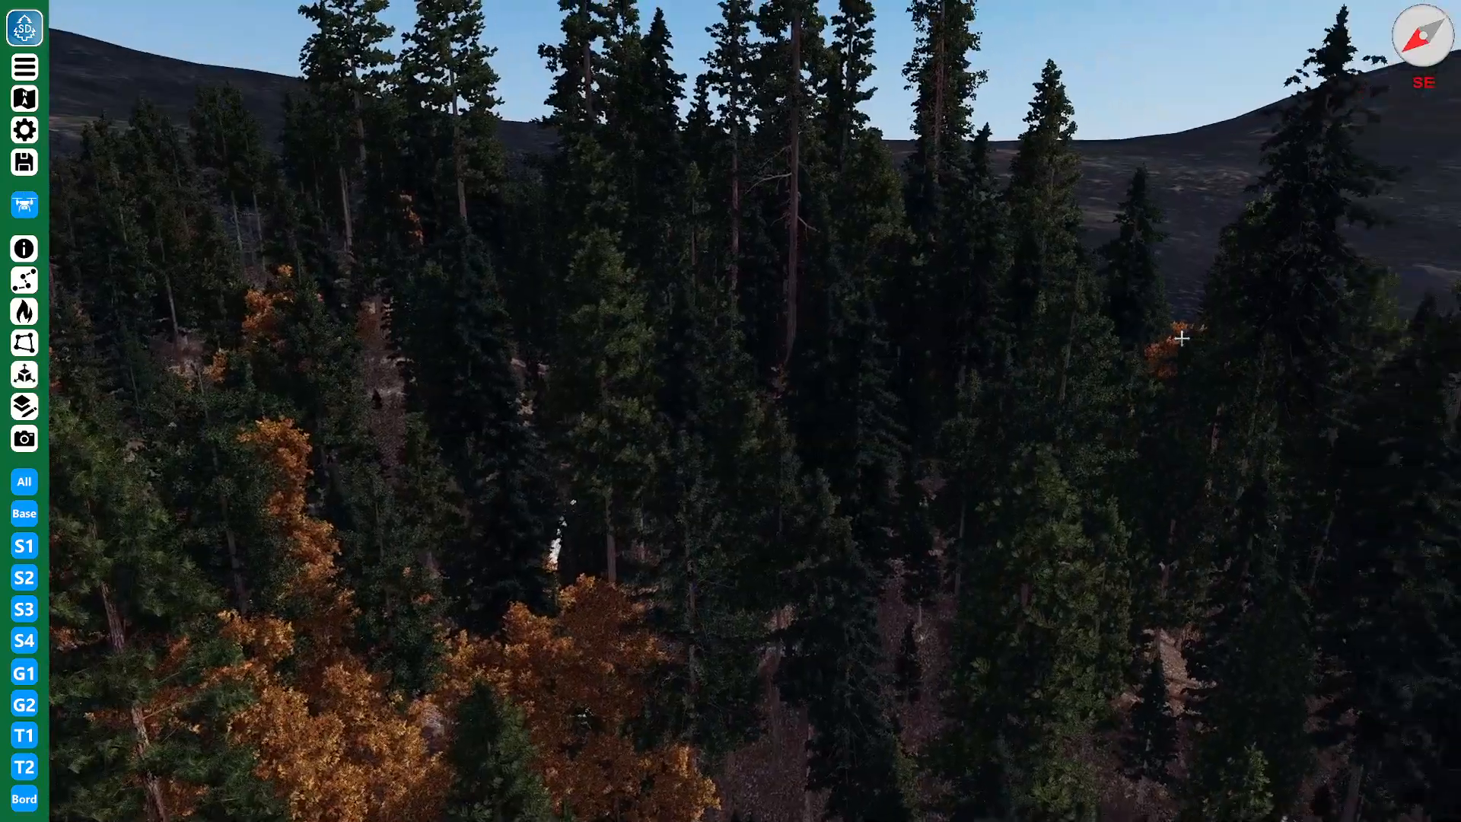
key("w")
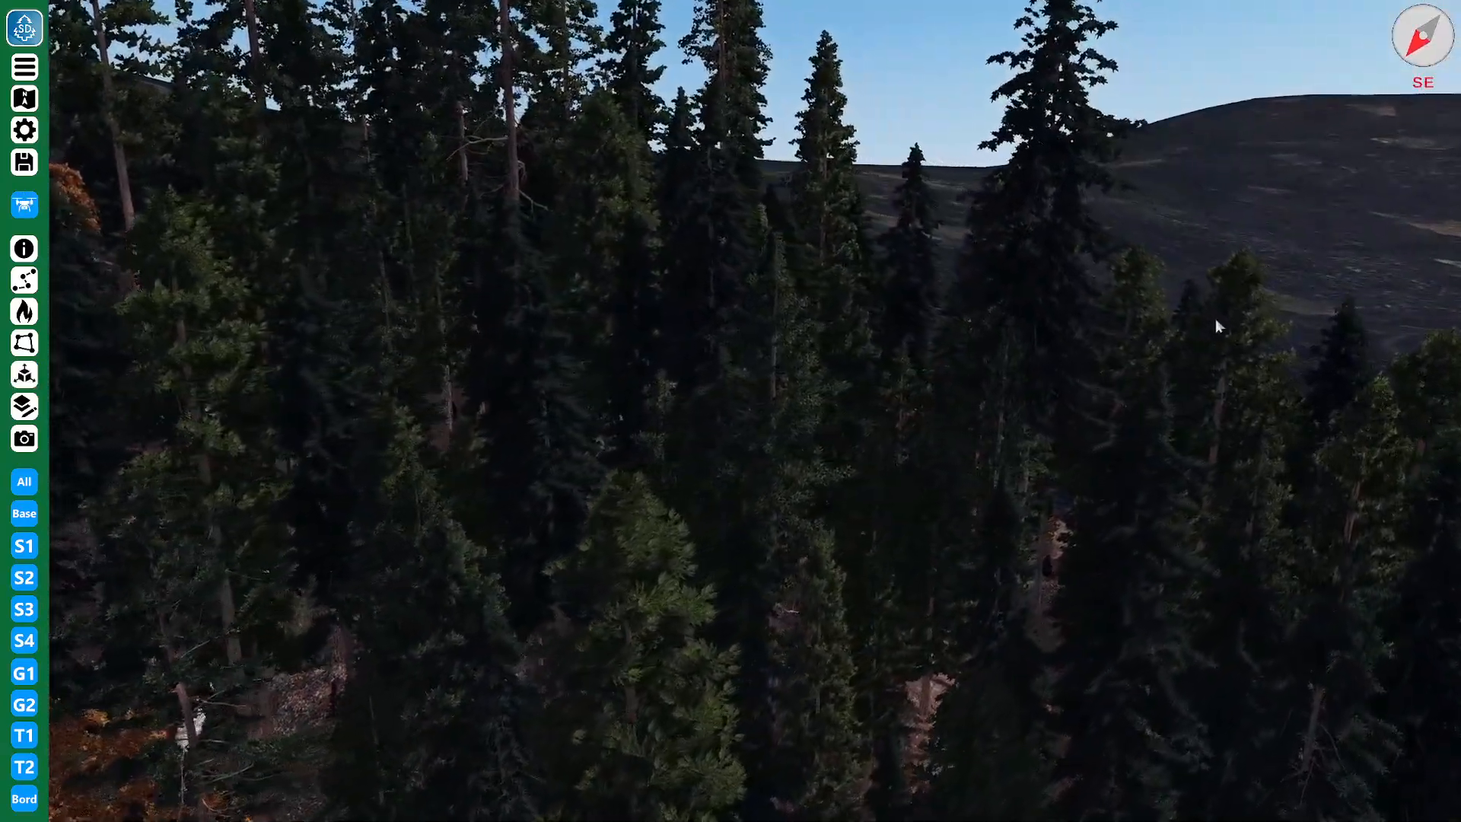
right_click_drag(1216, 318, 675, 398)
key("w")
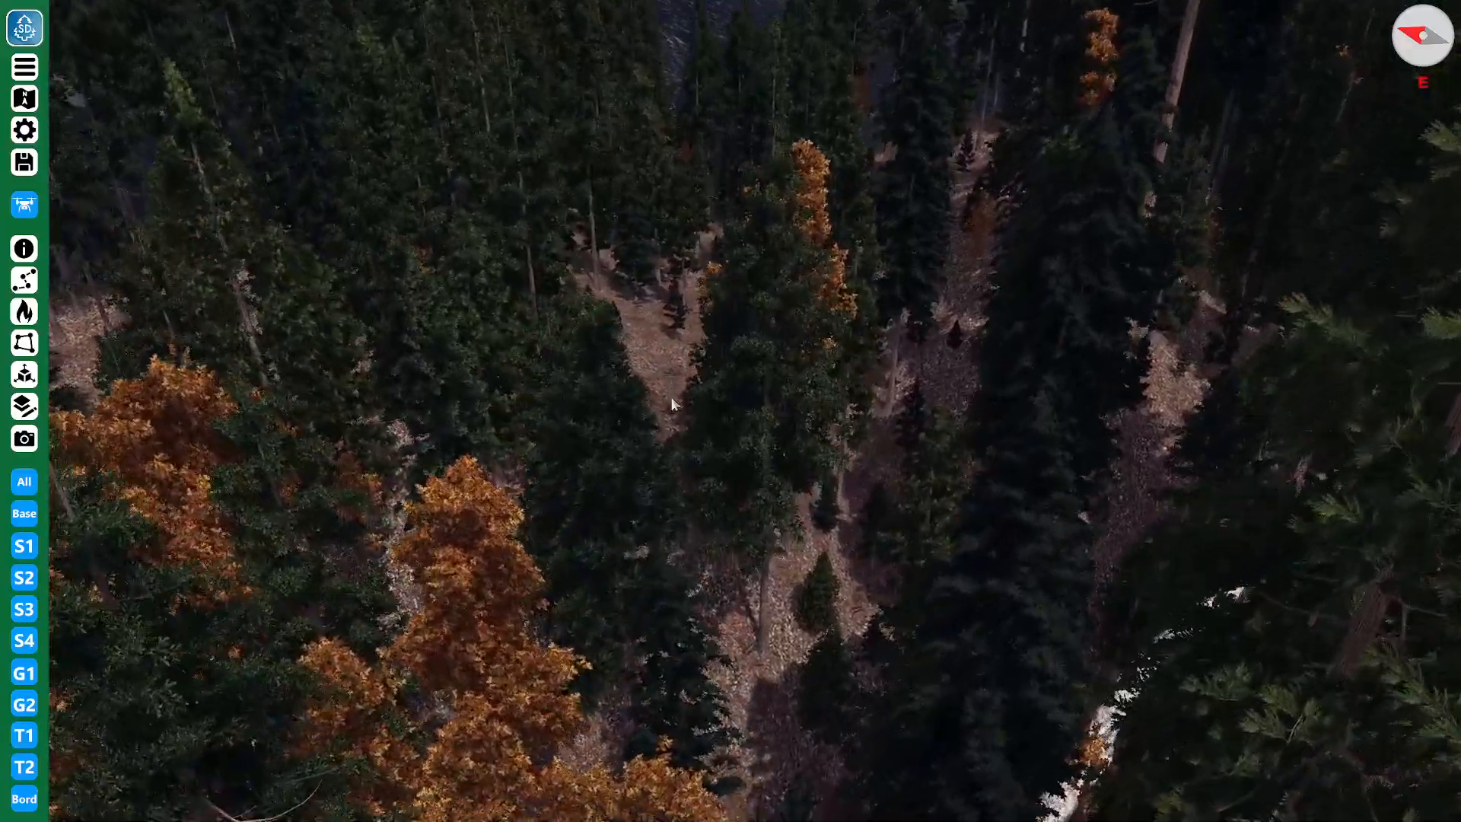
right_click_drag(671, 397, 623, 386)
right_click_drag(788, 364, 672, 203)
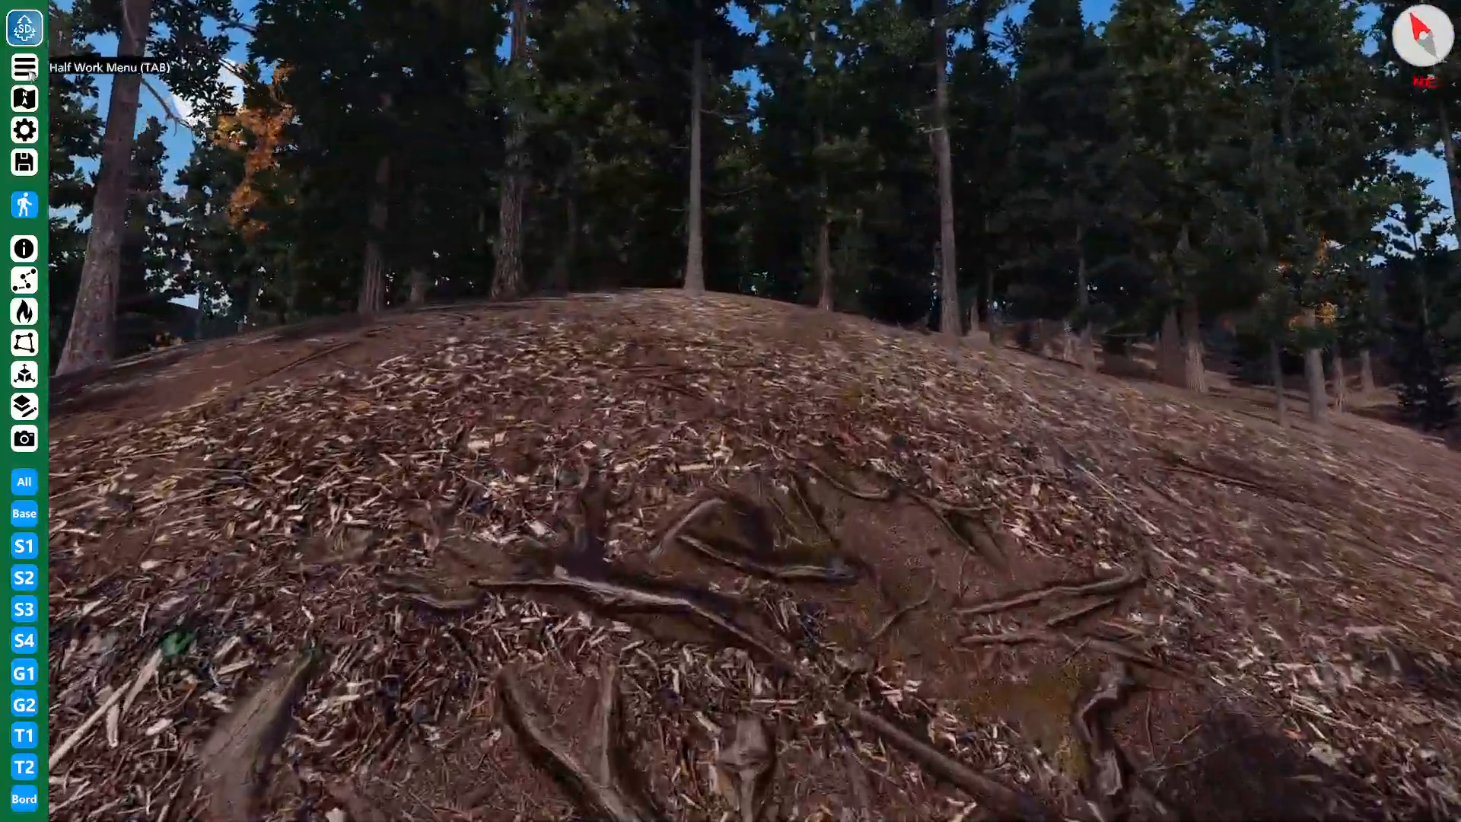
- Open multiple object placement in Stand Tools and list the forbs ground cover
left_click(24, 67)
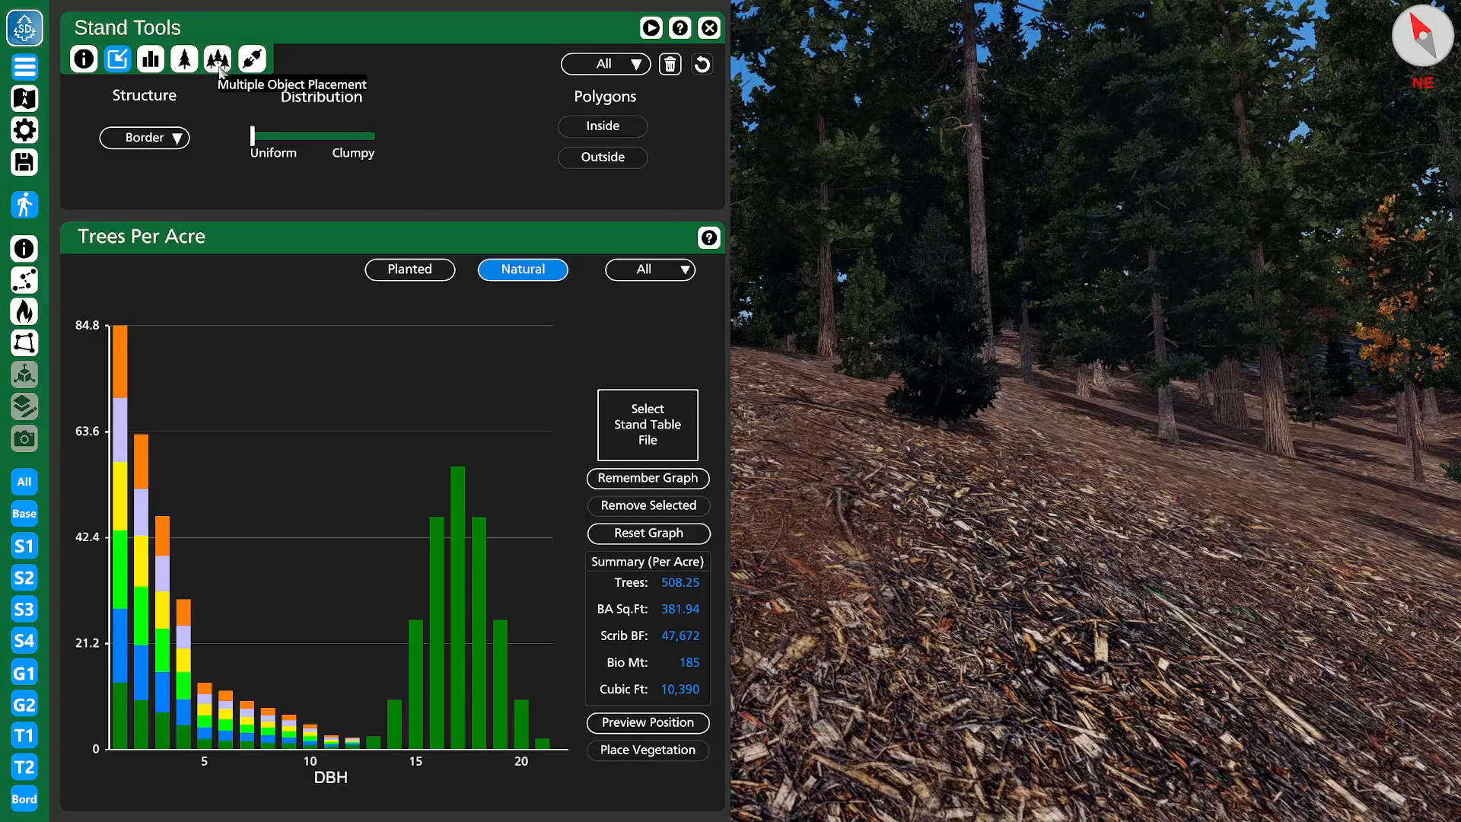
left_click(220, 61)
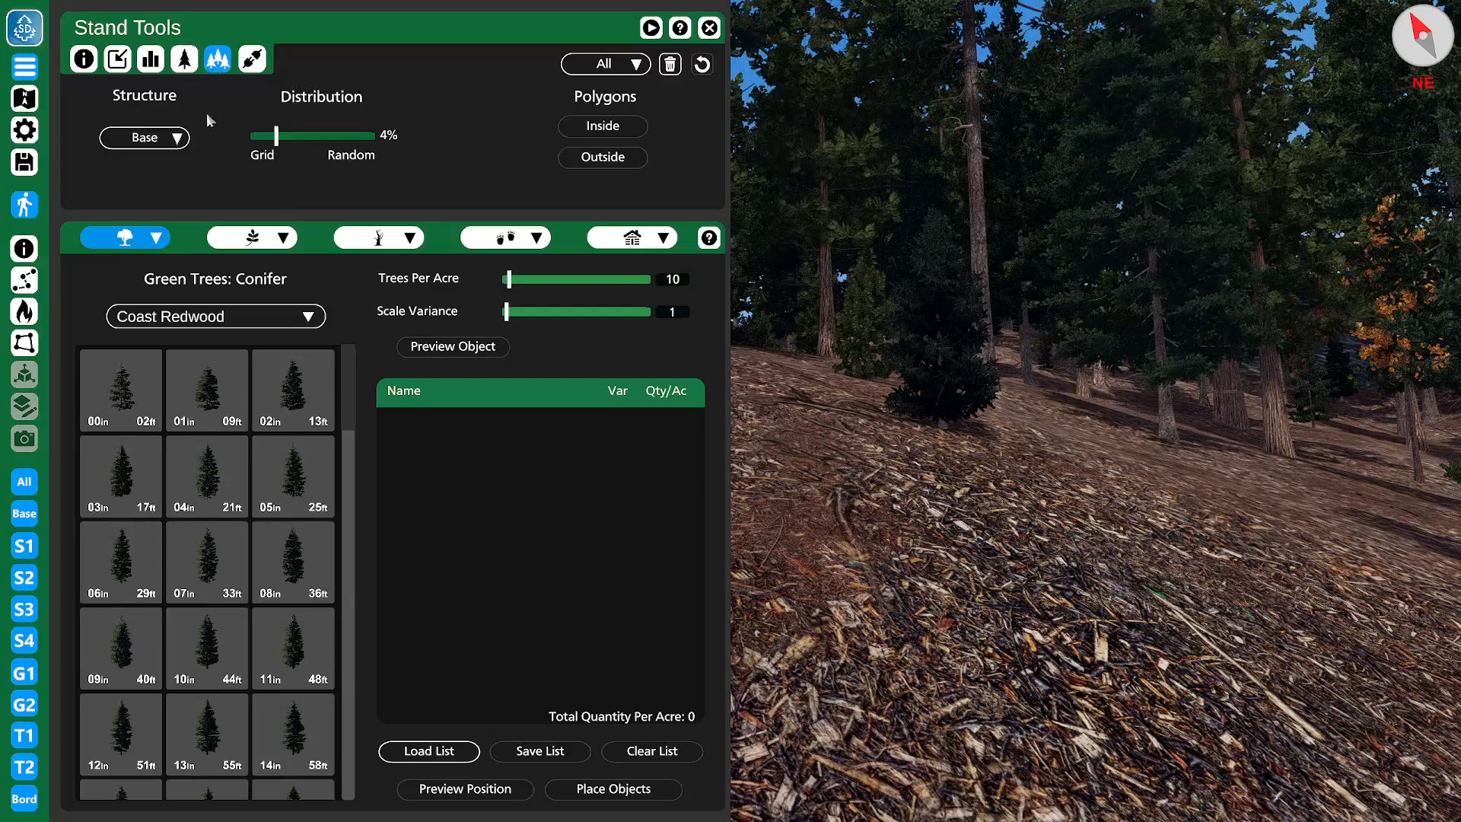
left_click(259, 238)
left_click(232, 262)
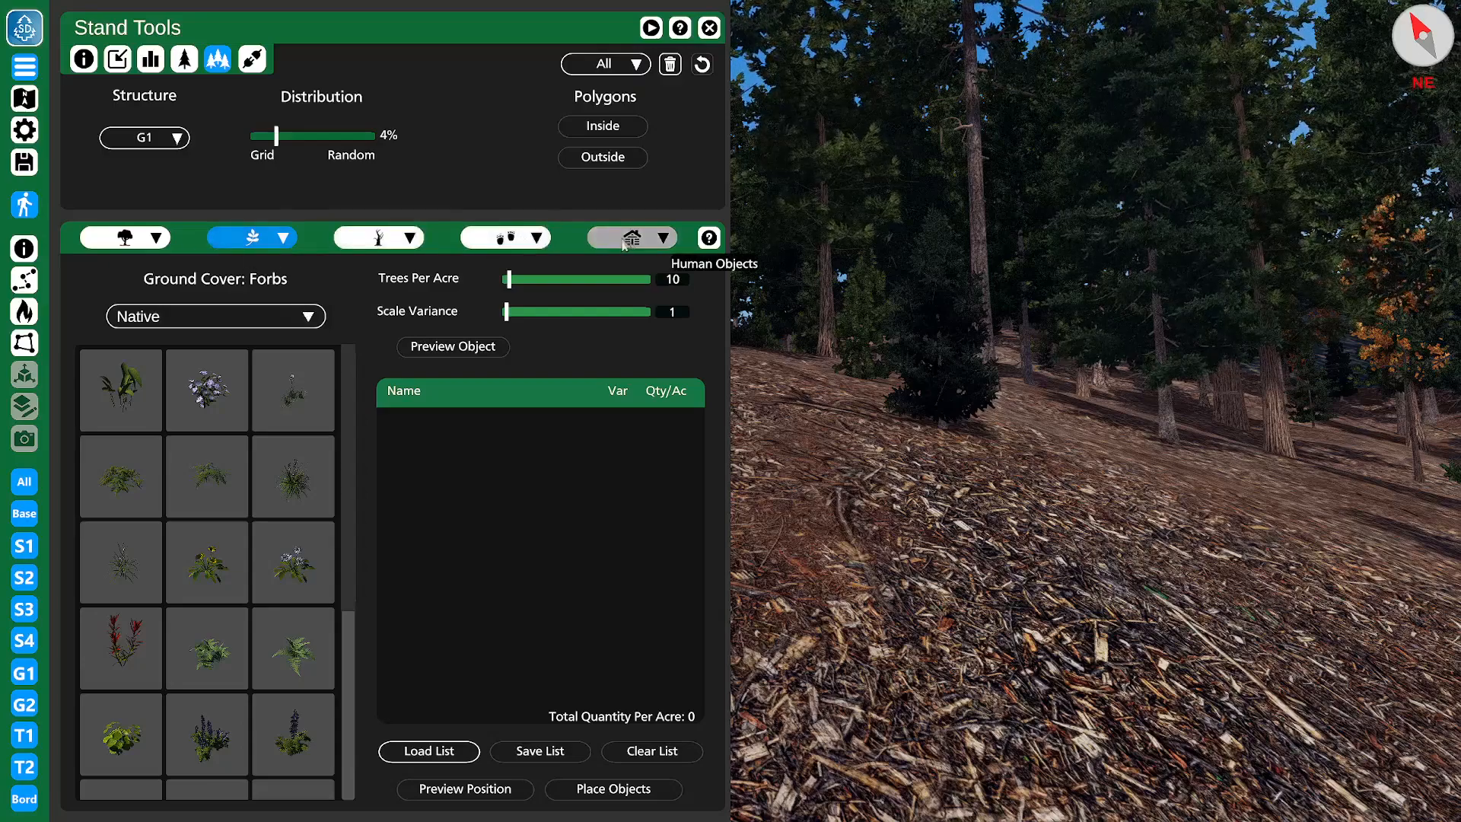
- Look through the placeable object categories, from green trees and ground cover to snags, rocks, woody debris and human objects
left_click(128, 237)
left_click(255, 237)
left_click(381, 237)
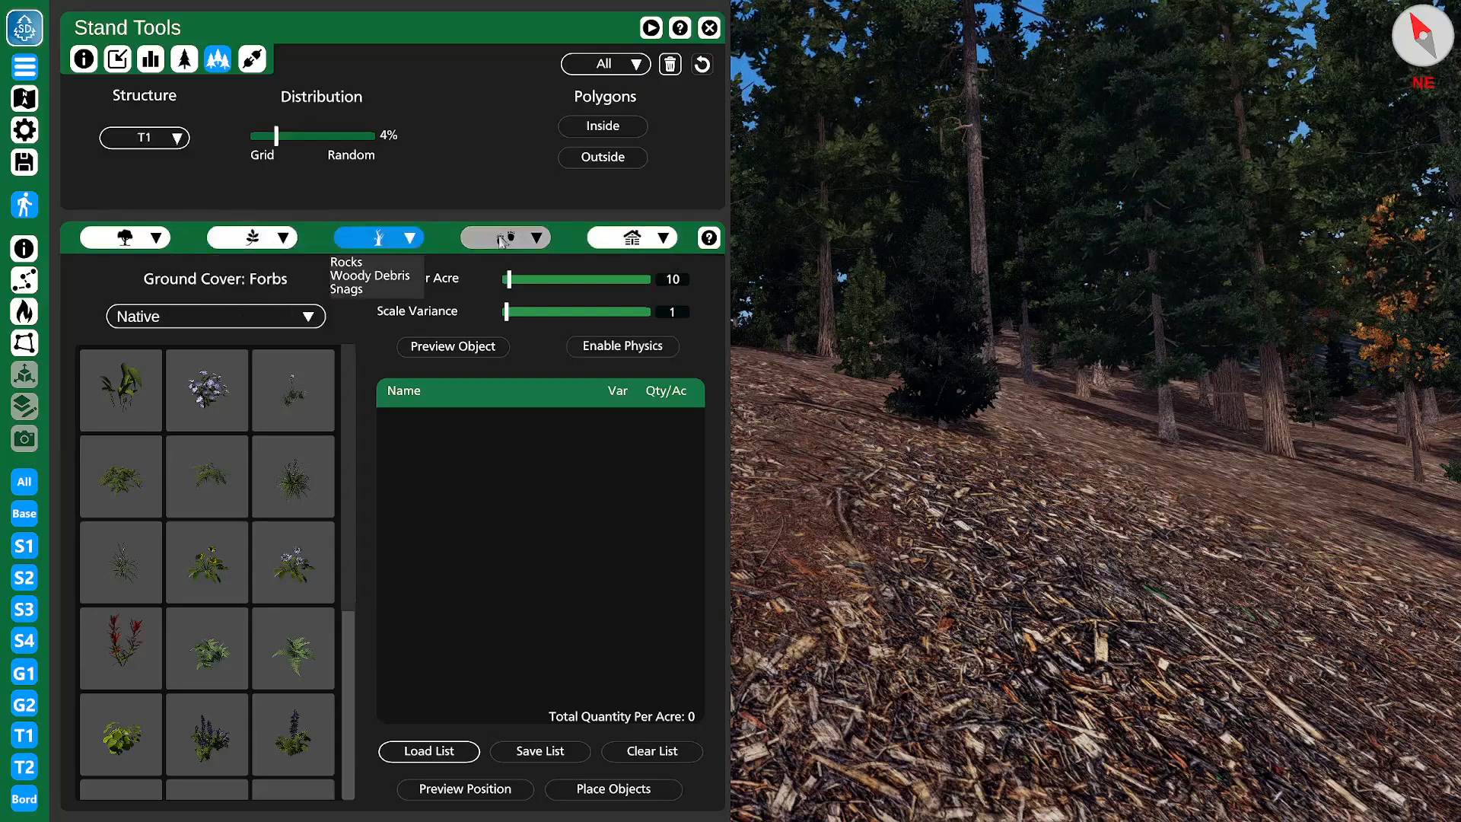
left_click(368, 244)
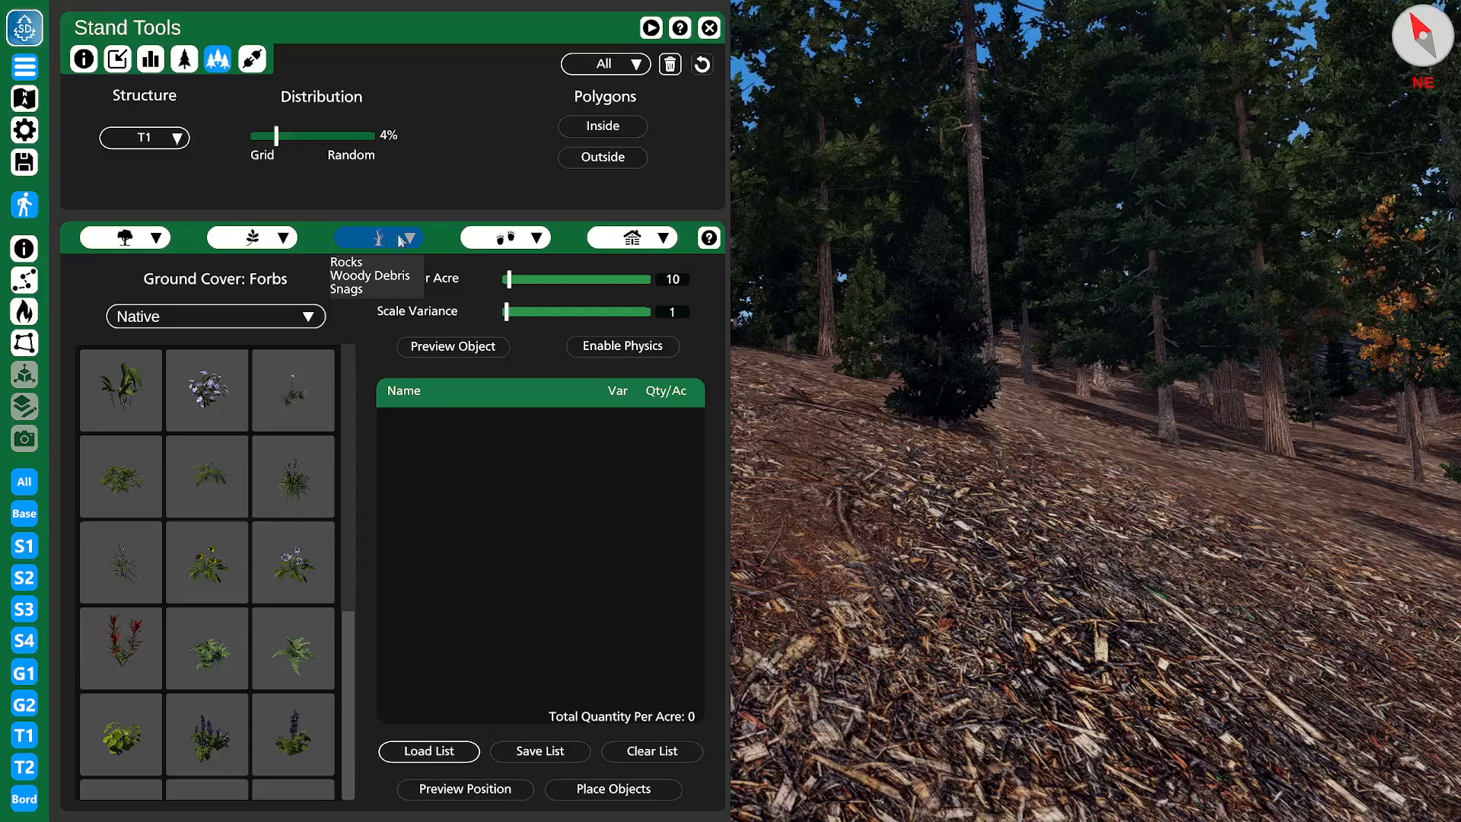
left_click(507, 241)
left_click(631, 240)
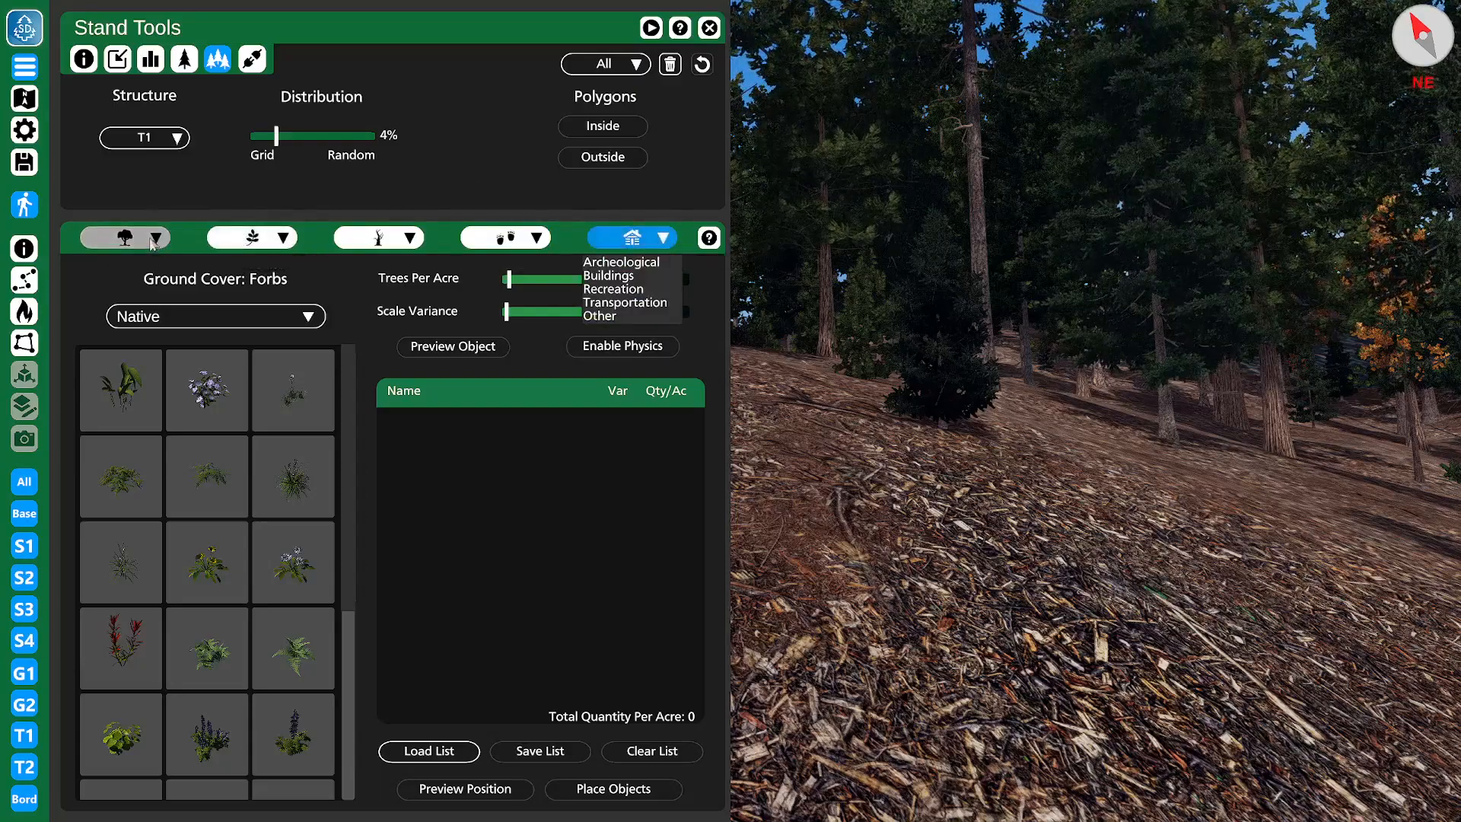
- List the grass ground cover and add Rye Grass Dry 1, 2, 3 and 4 to the placement list
left_click(254, 237)
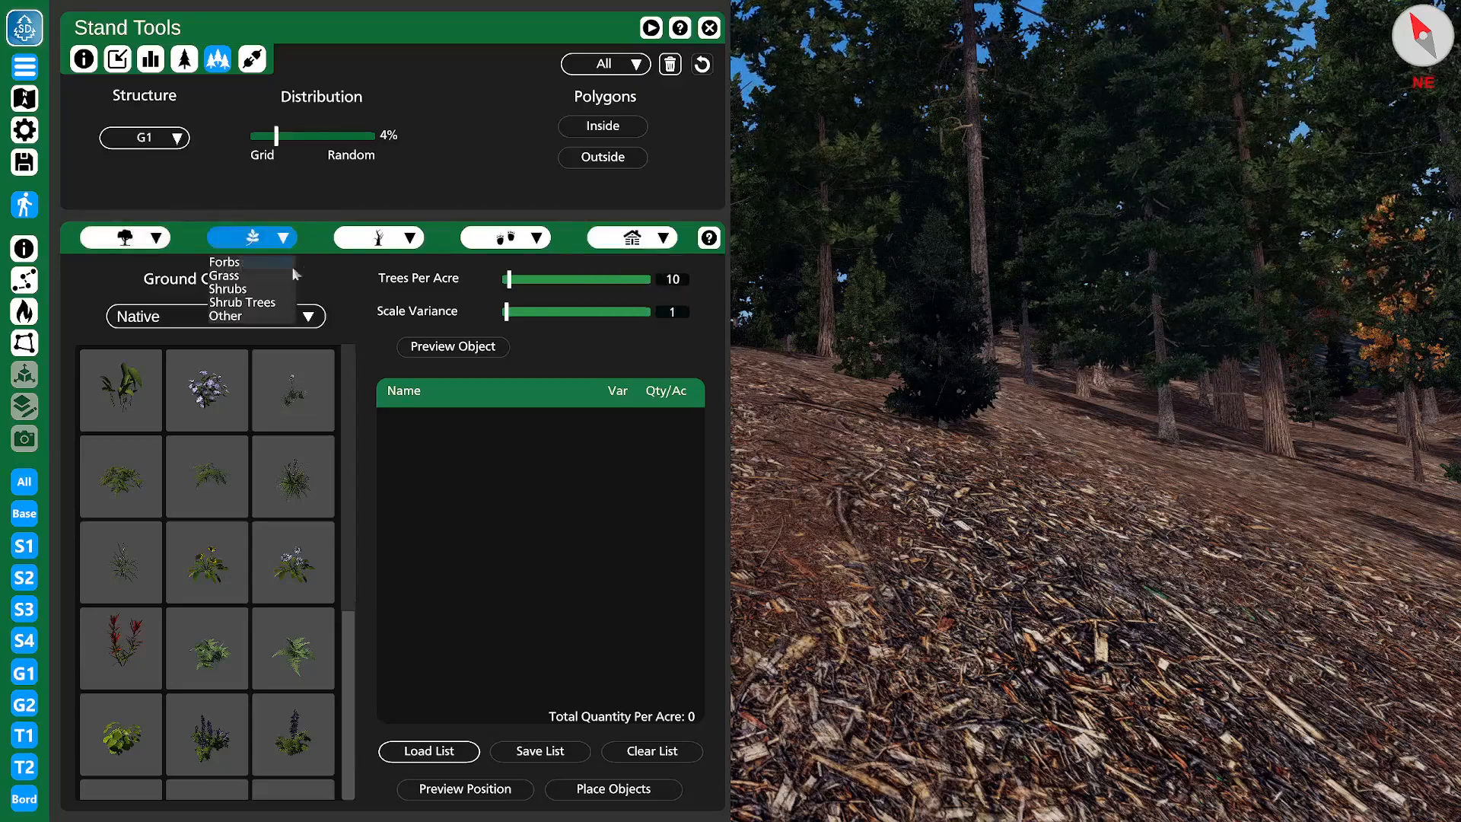
left_click(239, 277)
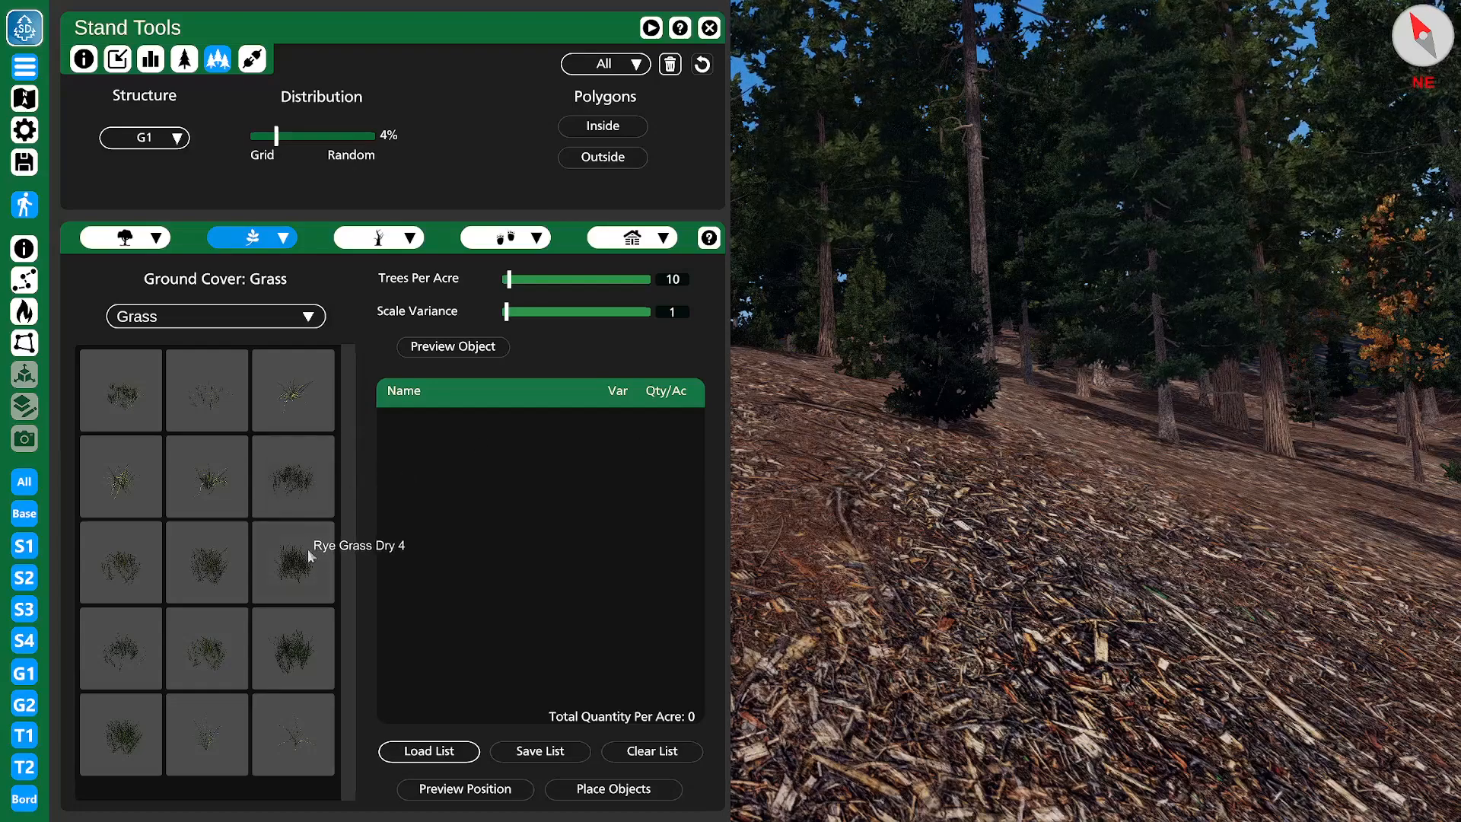
left_click(301, 469)
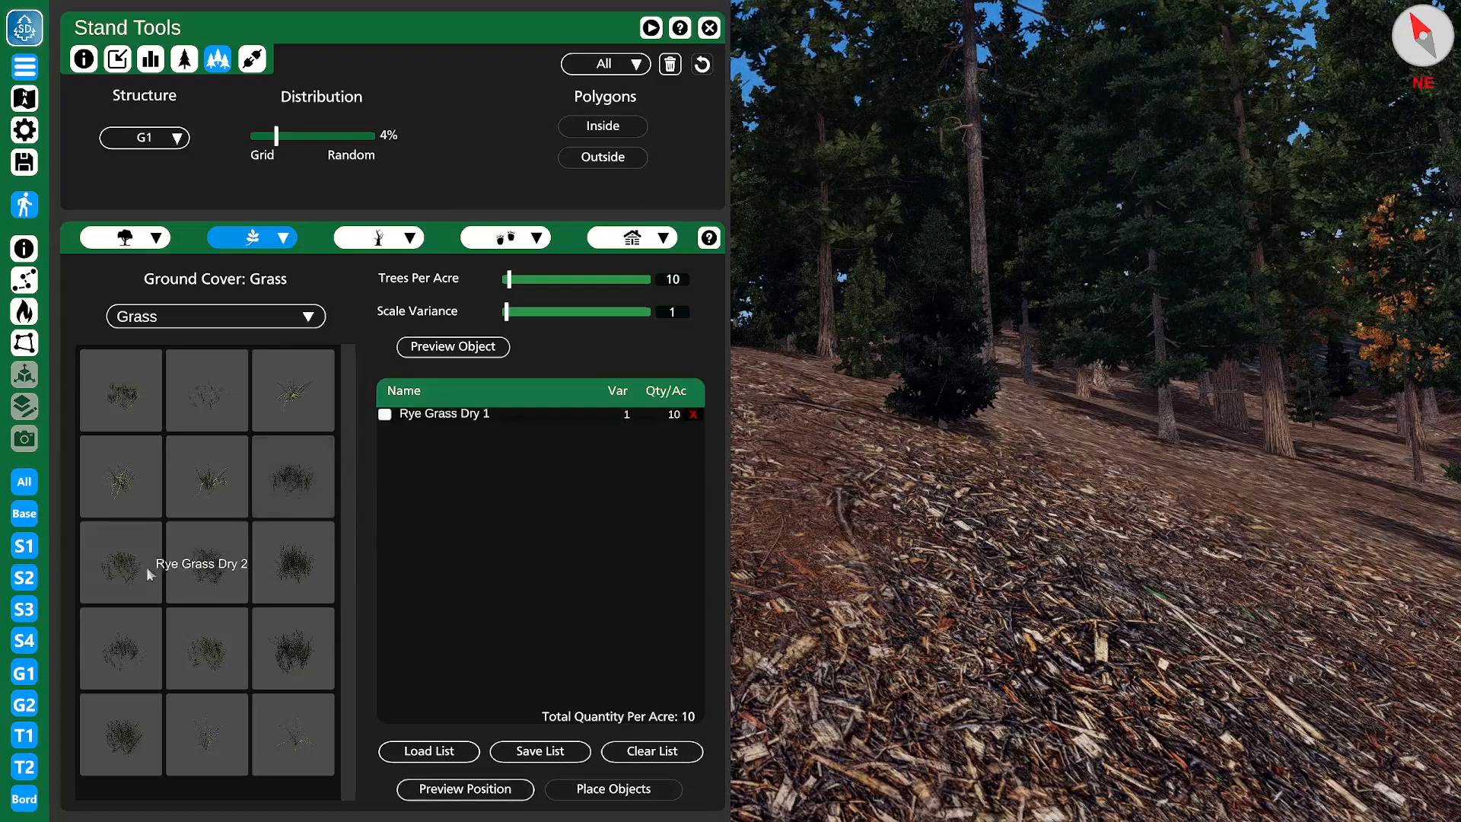
left_click(149, 566)
left_click(205, 563)
left_click(288, 564)
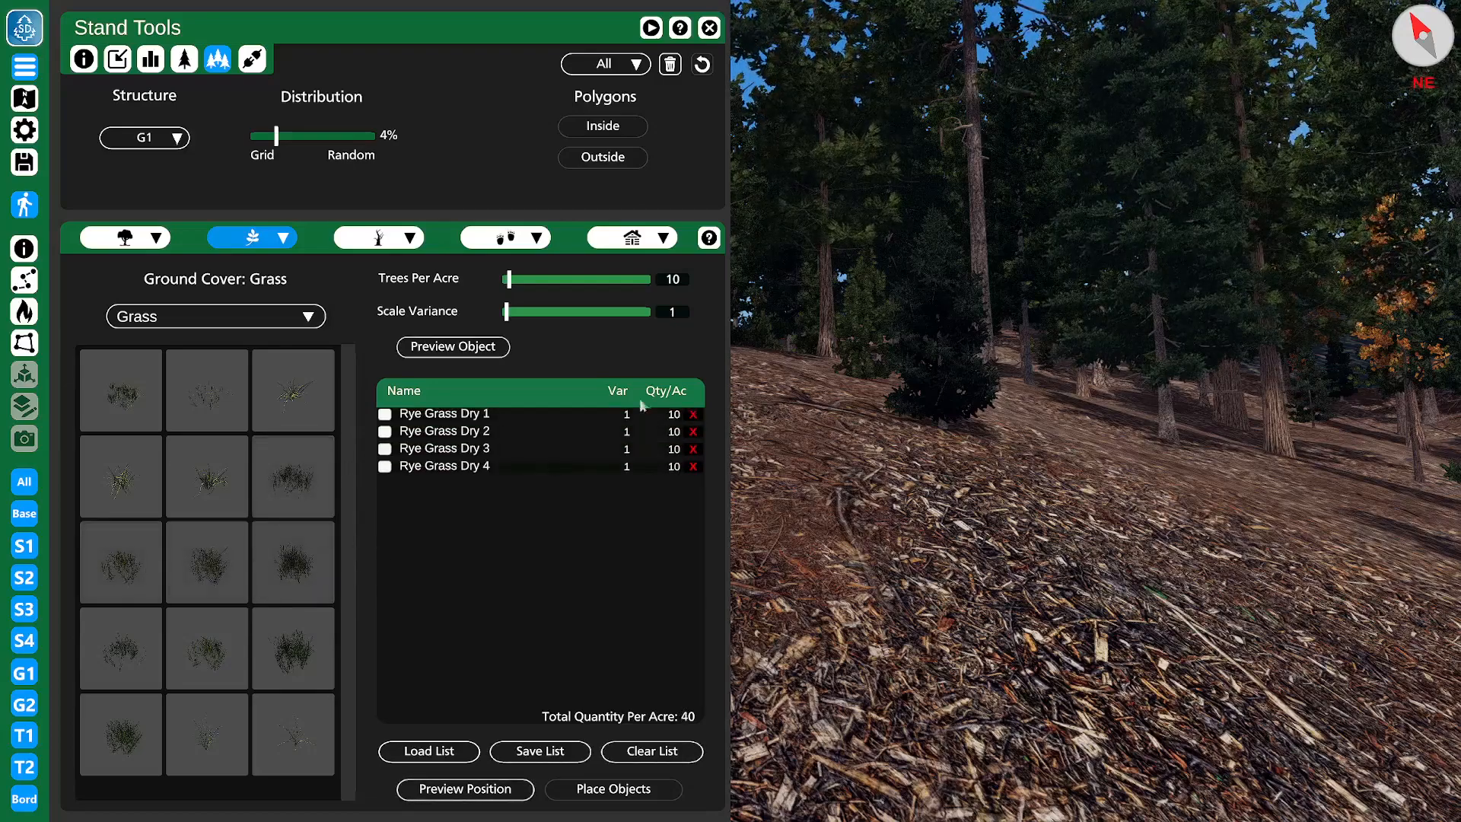
- Keep only Rye Grass Dry 1 in the list and set it to 300 per acre with a scale variance of 1.3
type("00")
left_click(676, 314)
type(".3")
key("Return")
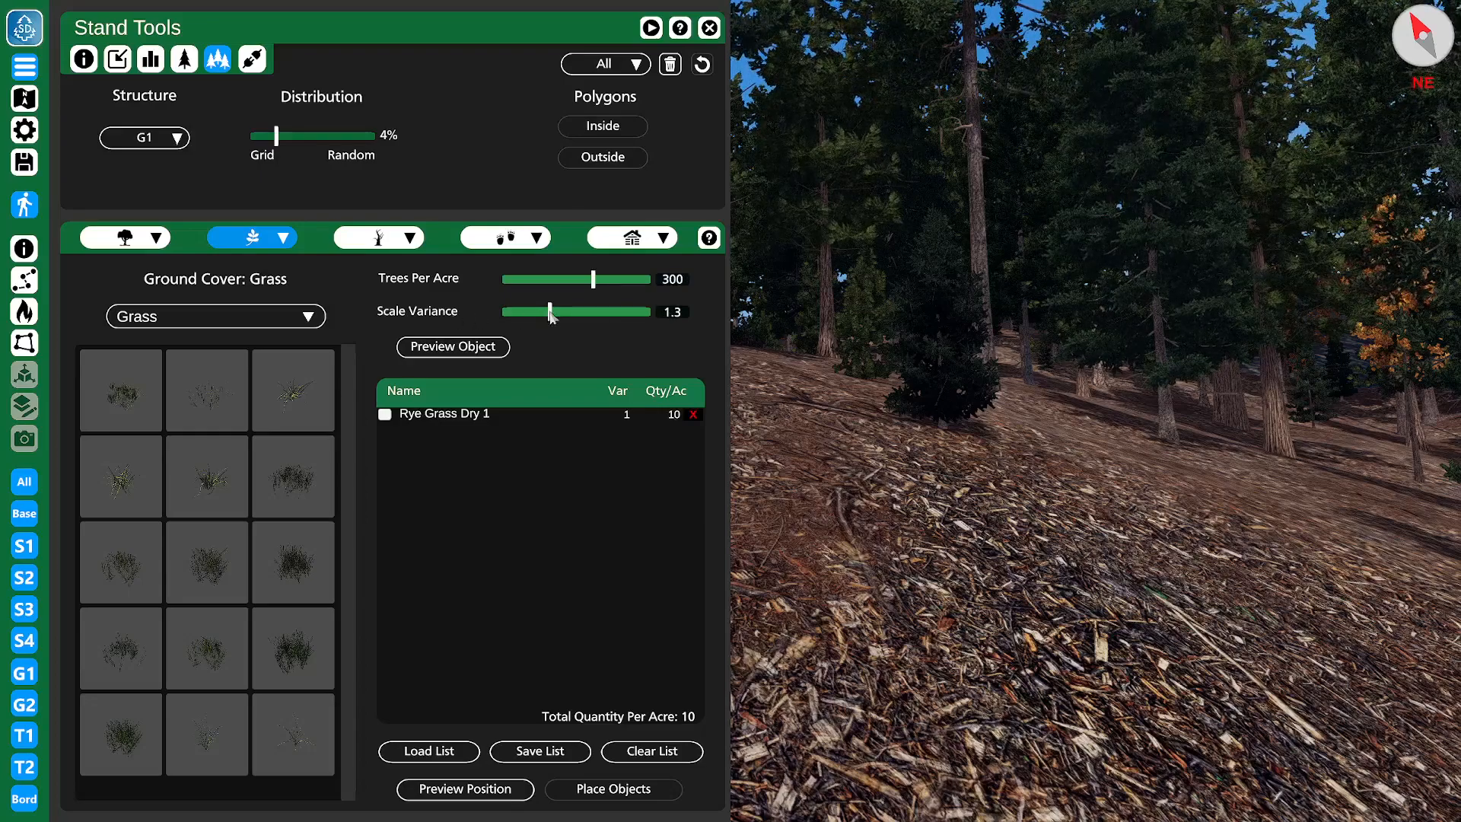
left_click(673, 418)
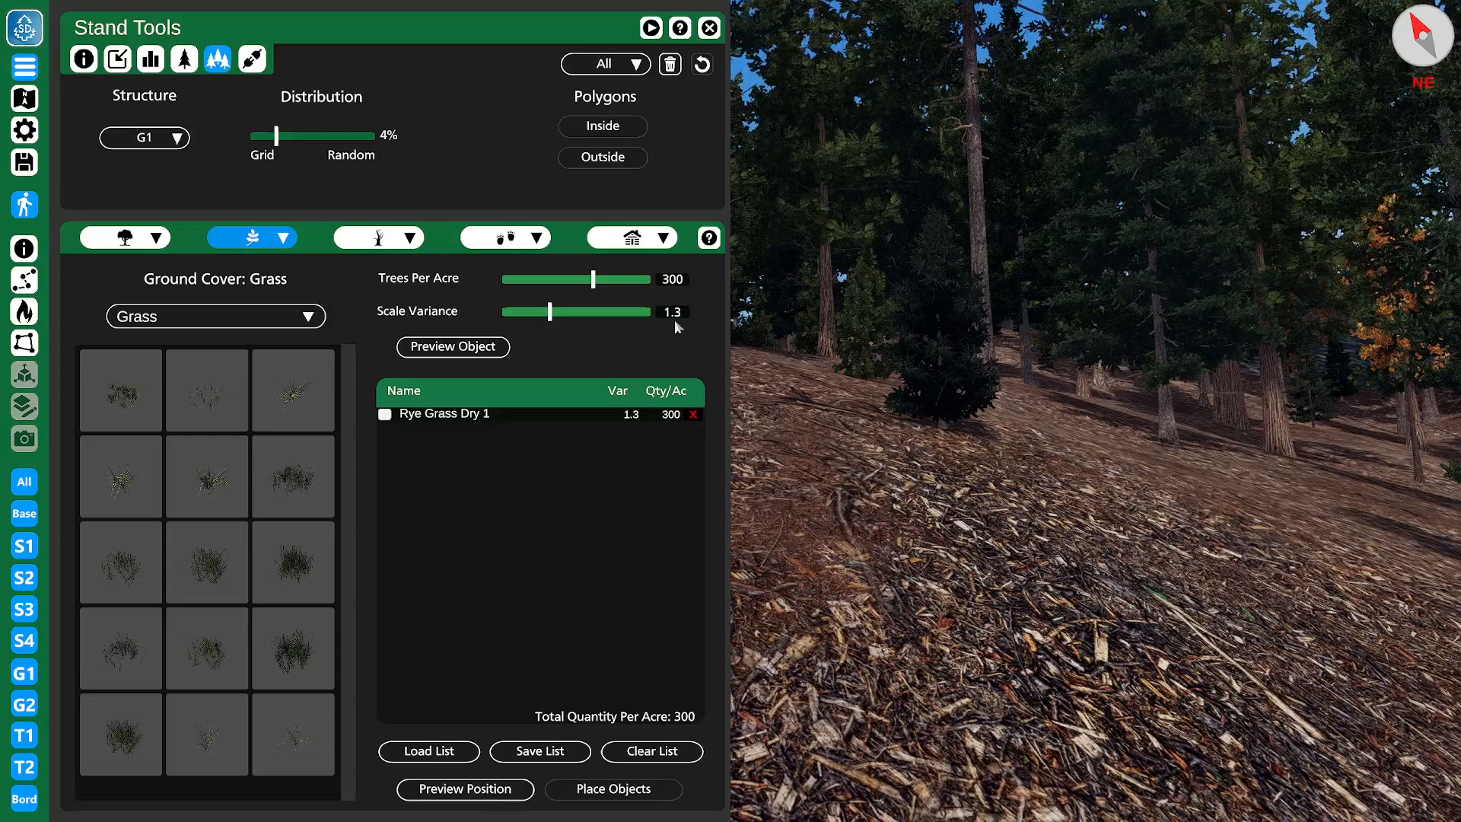
- Open the object preview, compare Rye Grass Green 2 with Rye Grass Dry 1, and remove the green grass from the list
left_click(489, 351)
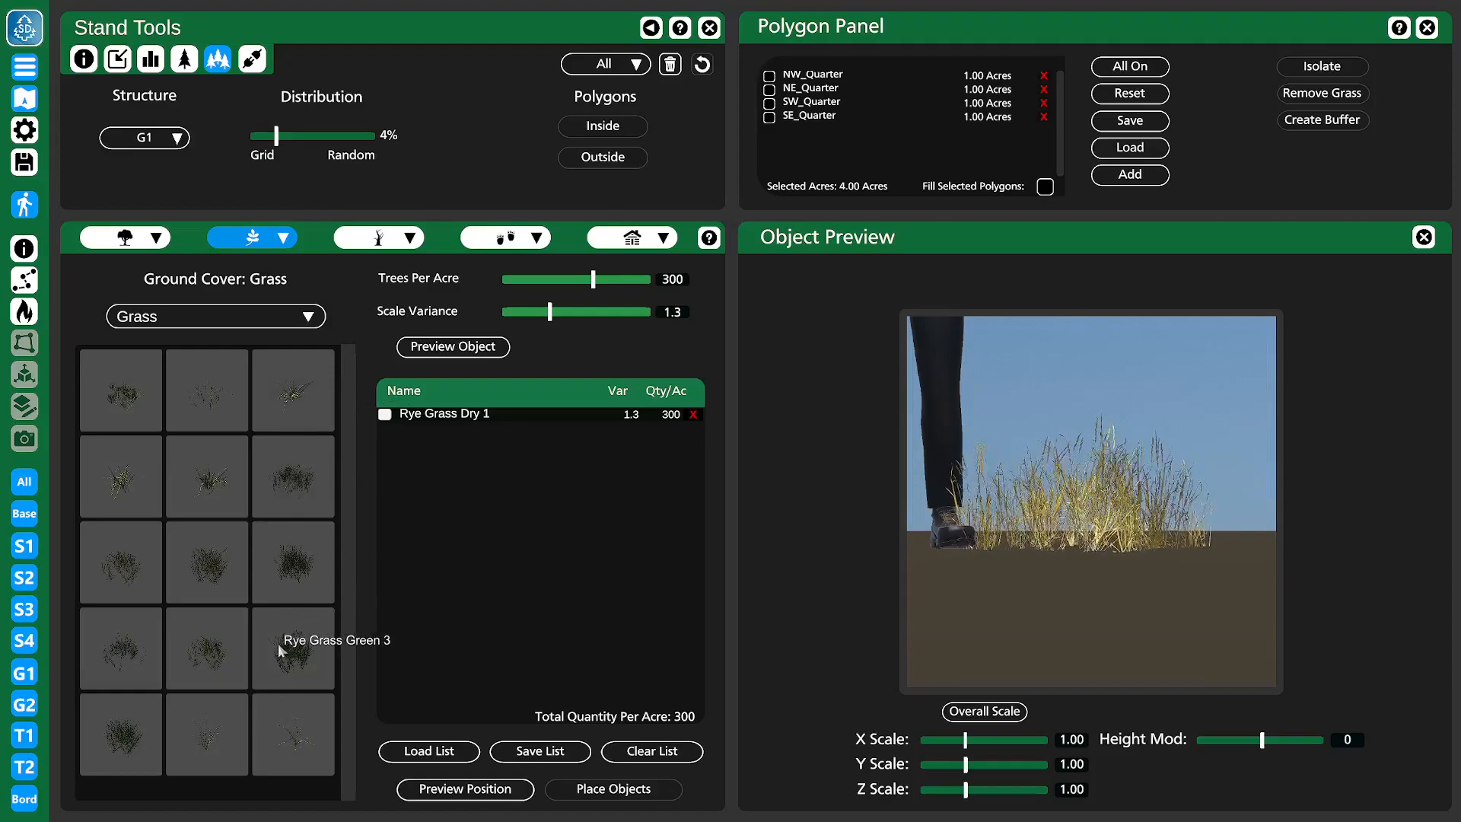
left_click(210, 645)
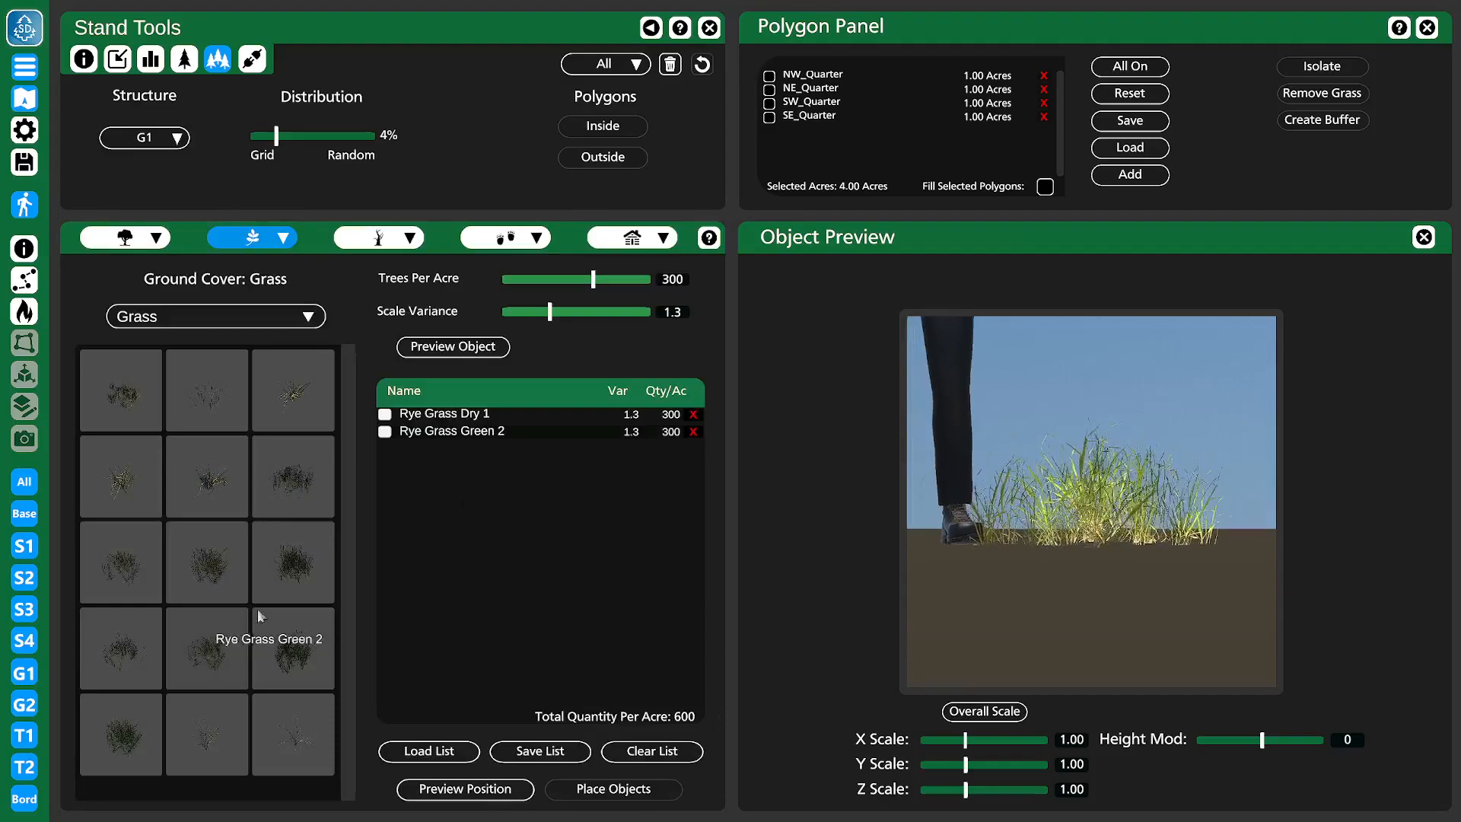
left_click(482, 418)
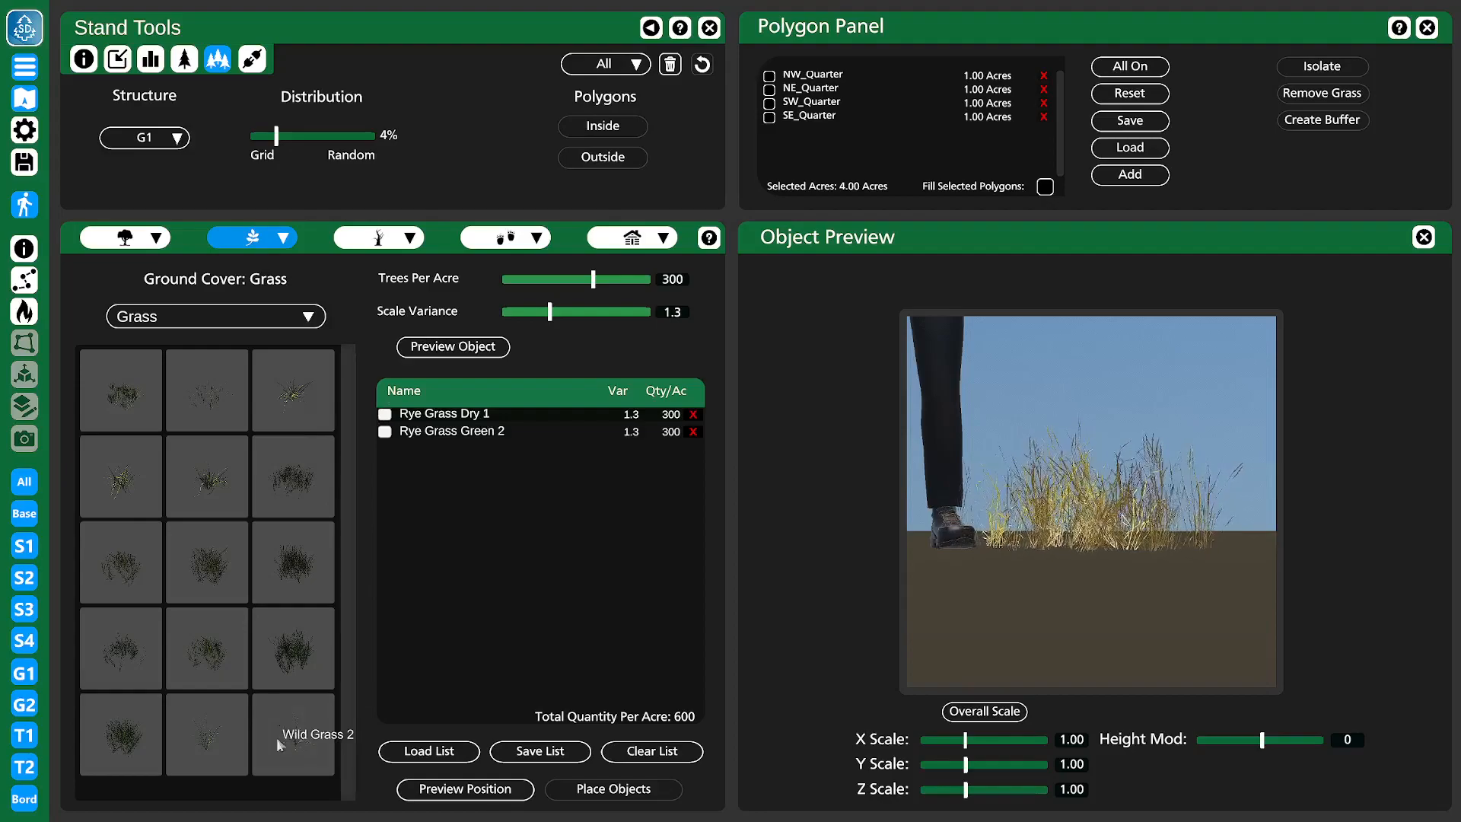
left_click(693, 431)
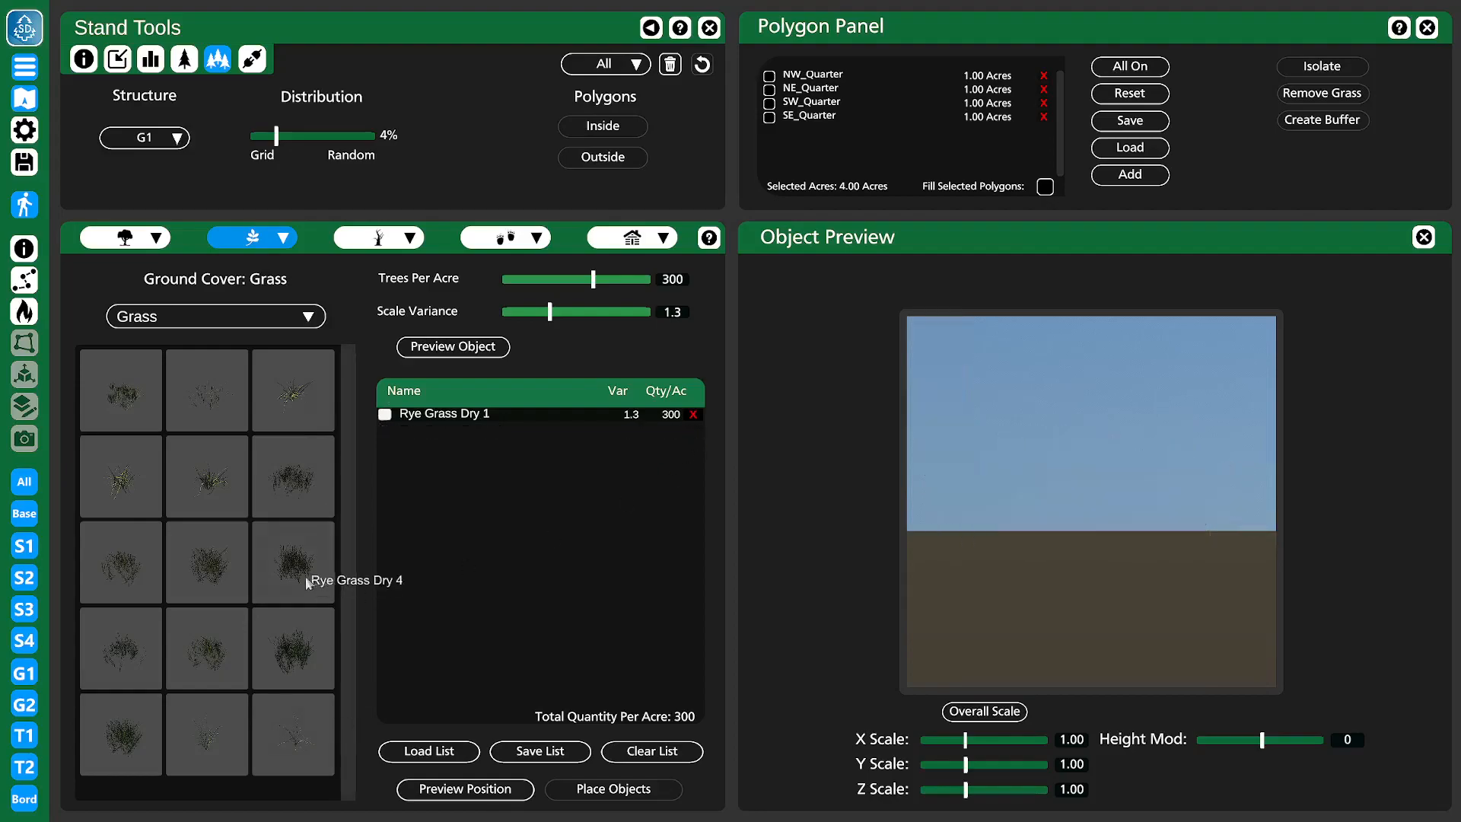
- Add Rye Grass Dry 2, 3 and 4 to the list and preview Rye Grass Dry 1 and 4
left_click(121, 543)
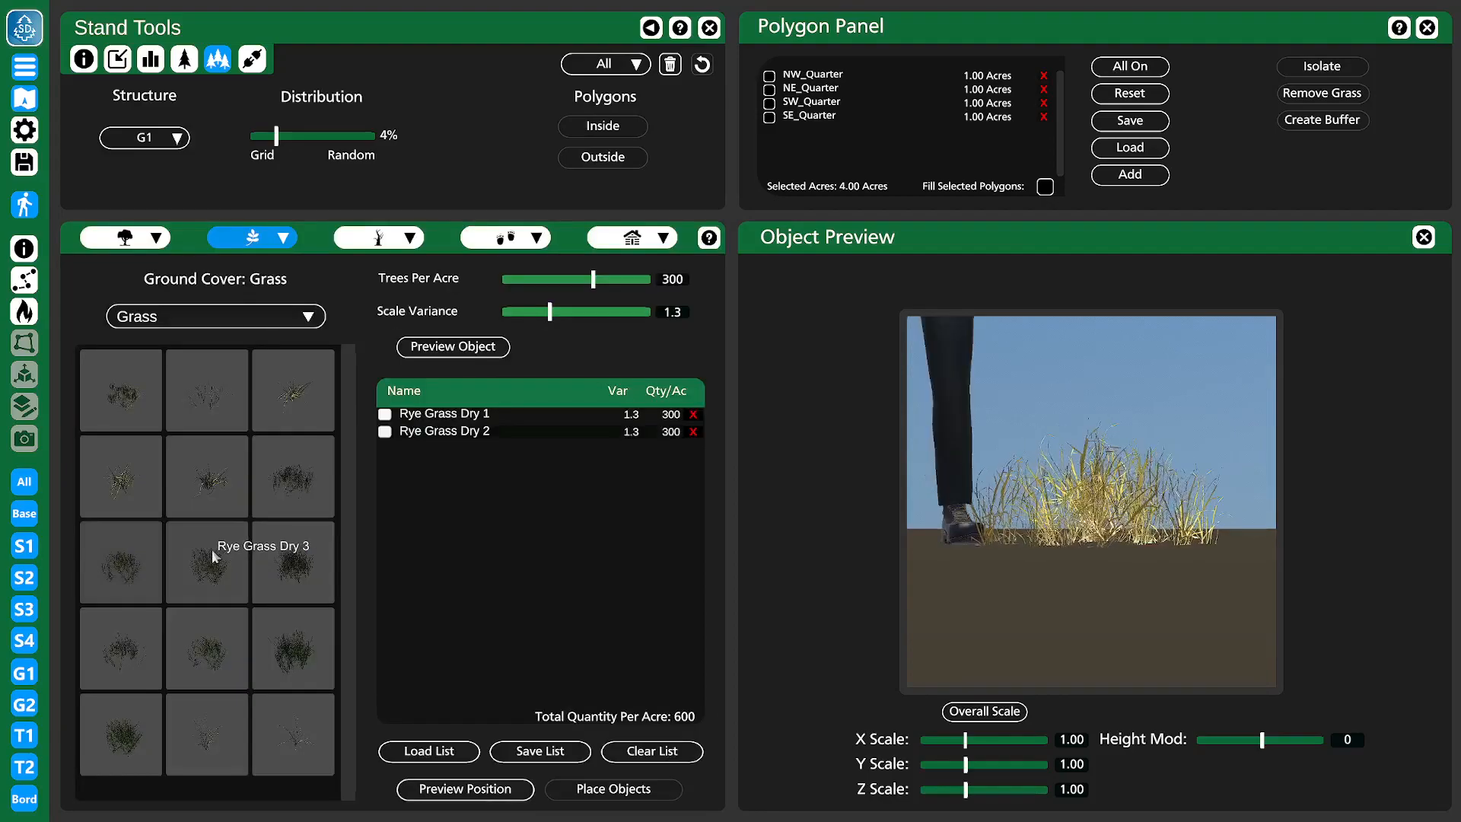
left_click(209, 552)
left_click(290, 546)
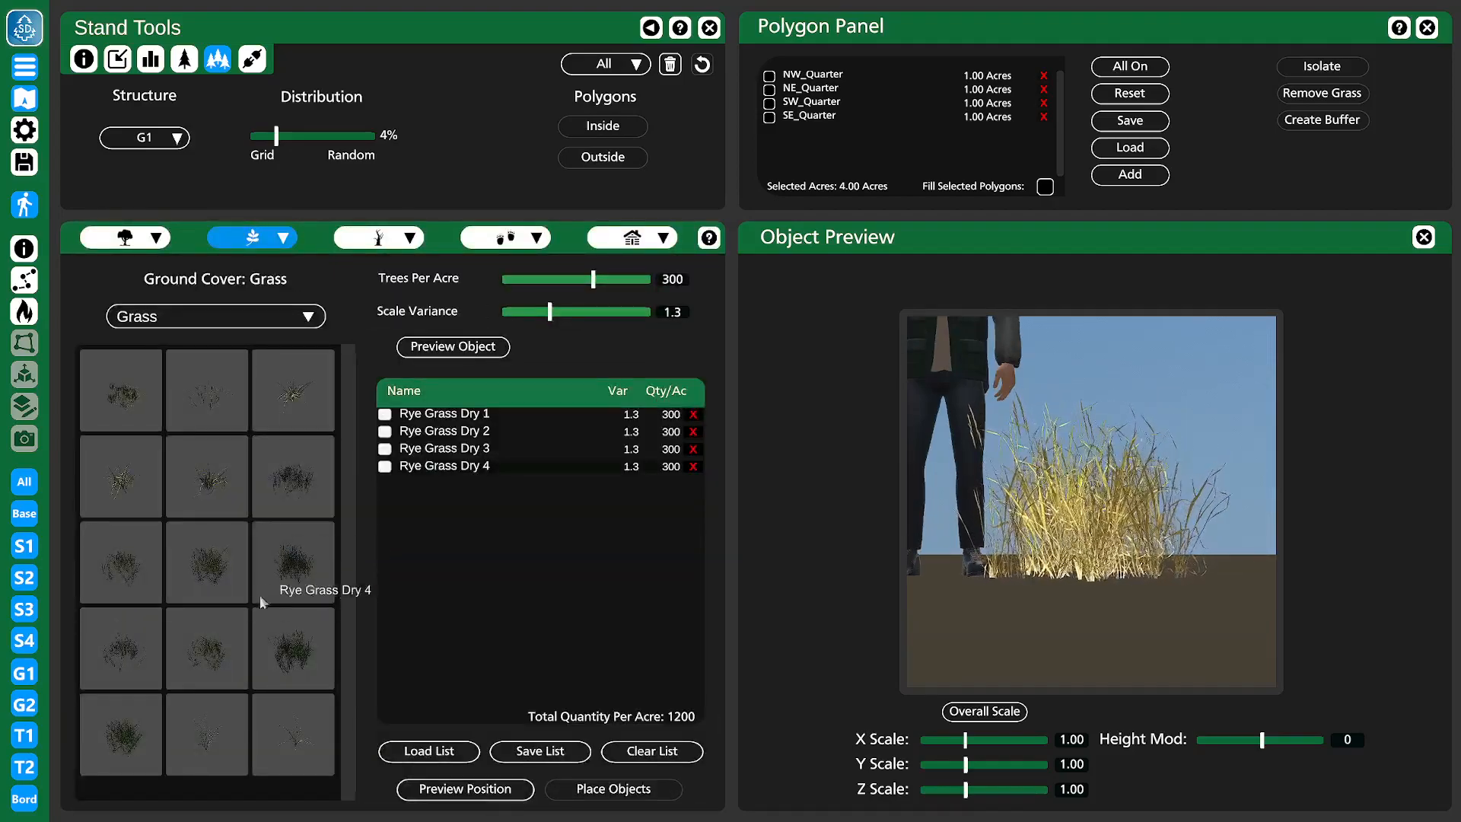
left_click(484, 428)
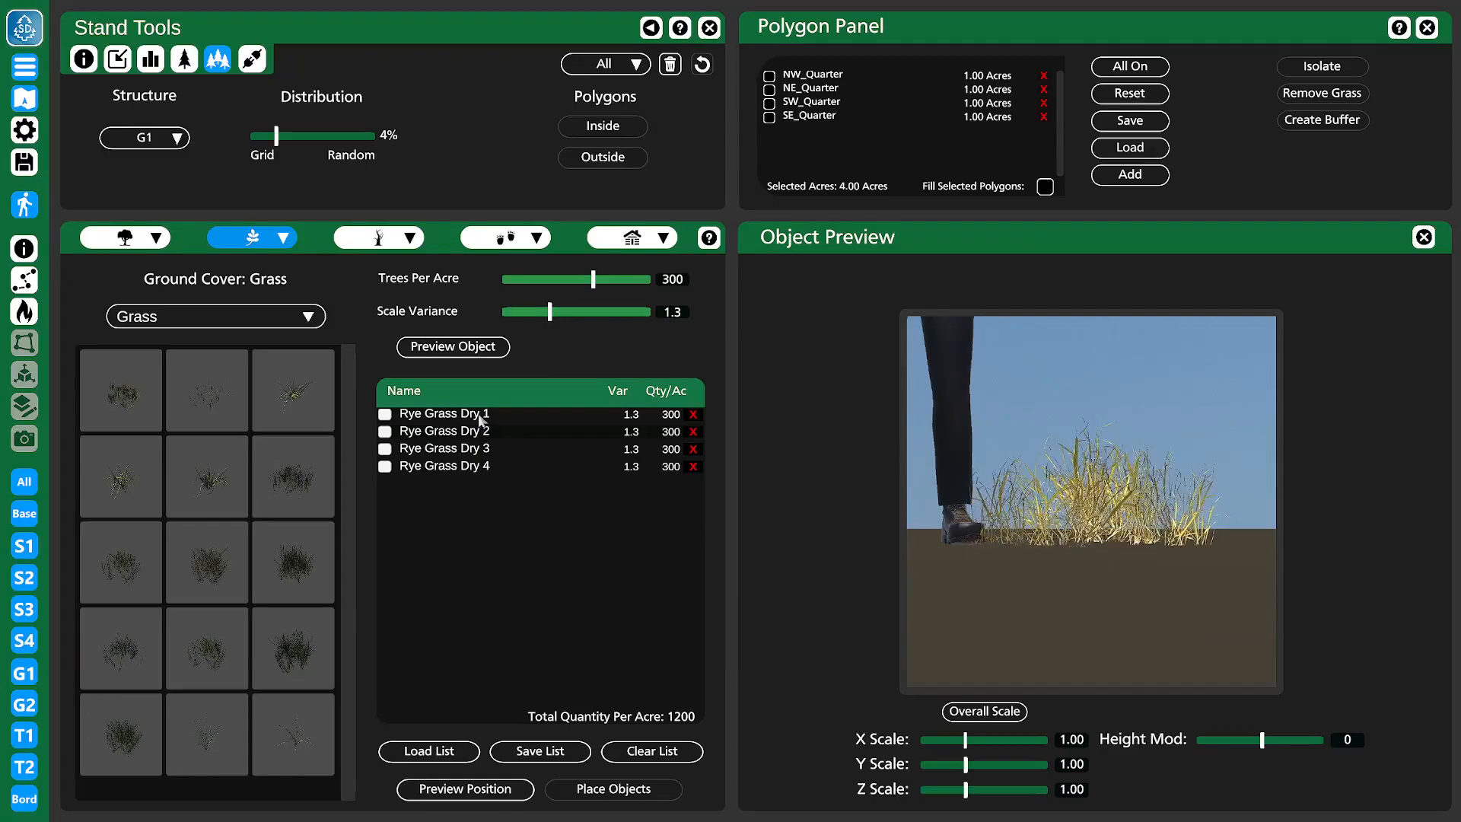
left_click(481, 466)
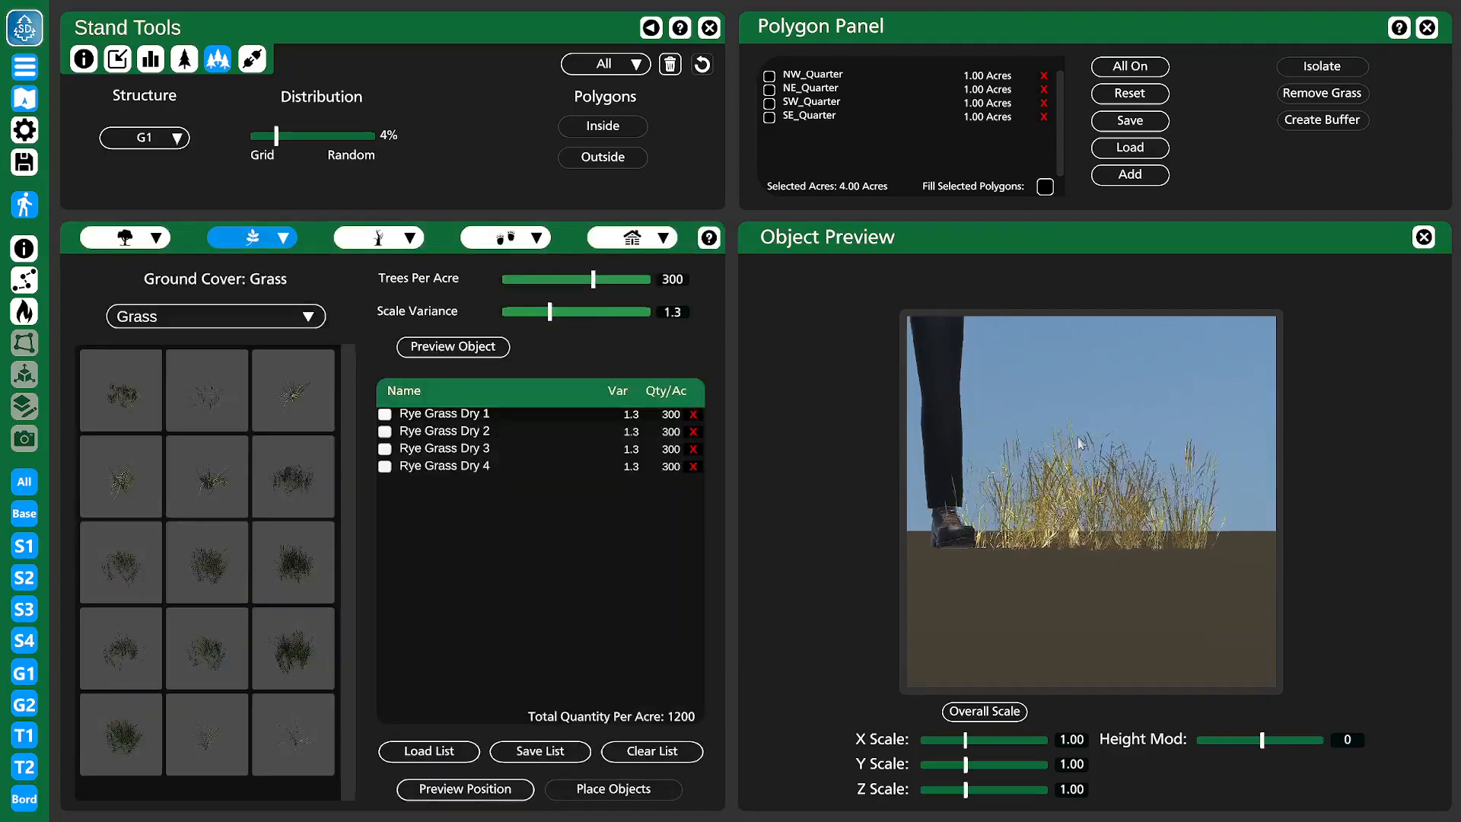
left_click(490, 465)
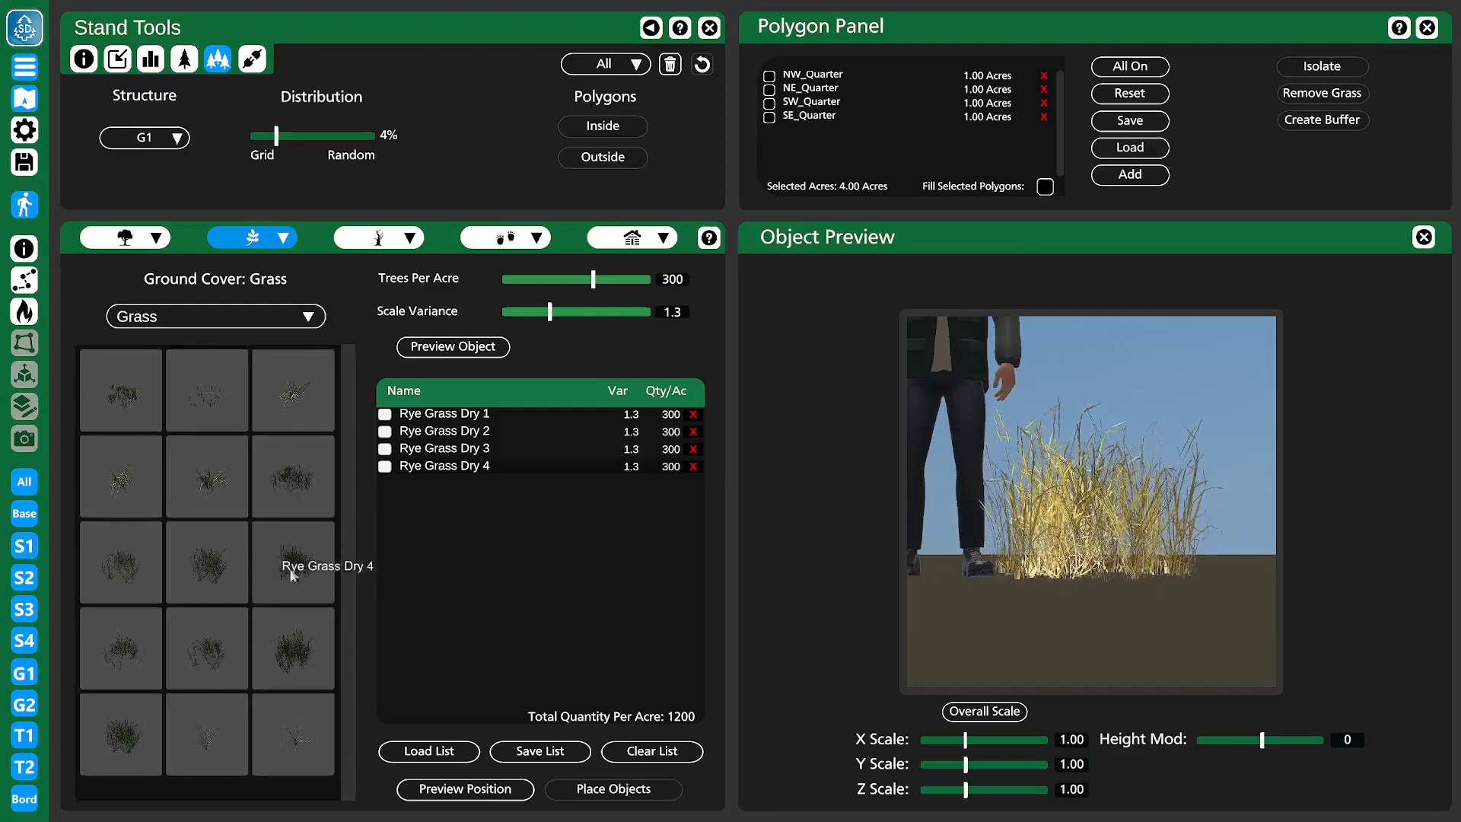
- Add Rye Grass Green 1 to 4, and set Green 4's height modifier to -0.11 while trying a smaller Y scale
left_click(131, 659)
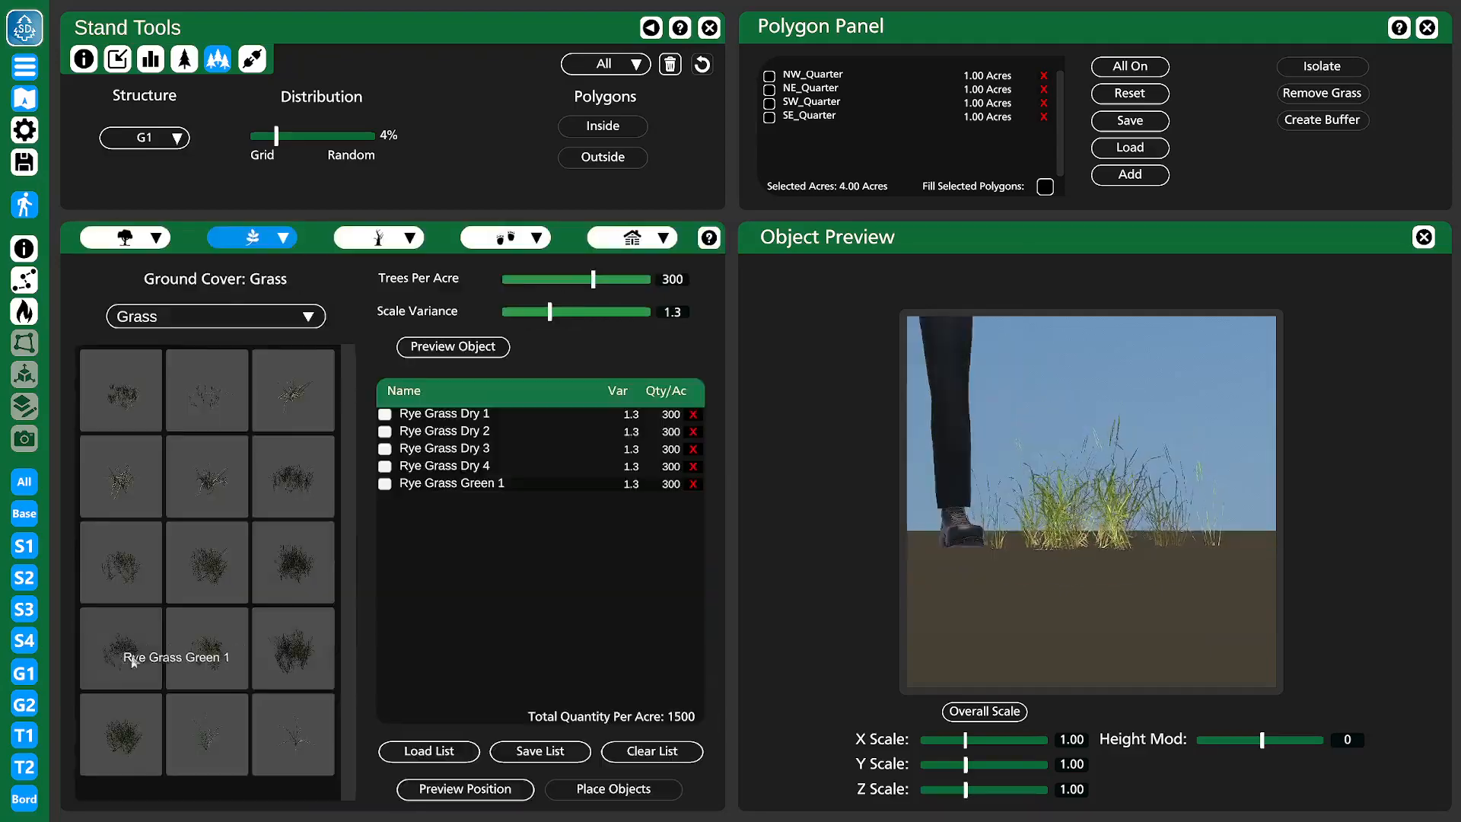
left_click(201, 638)
left_click(293, 652)
left_click(150, 722)
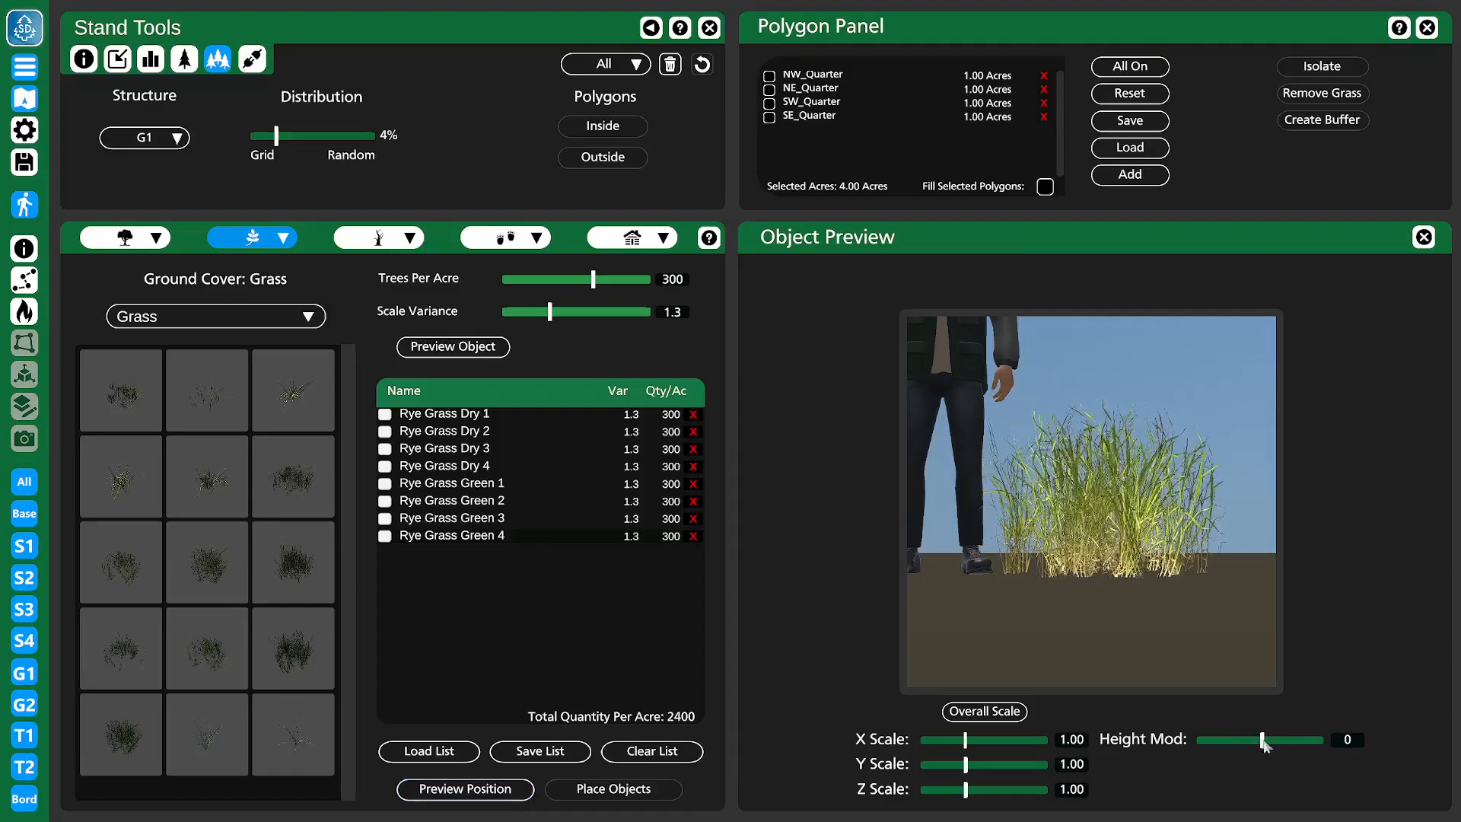
left_click_drag(1262, 739, 1260, 741)
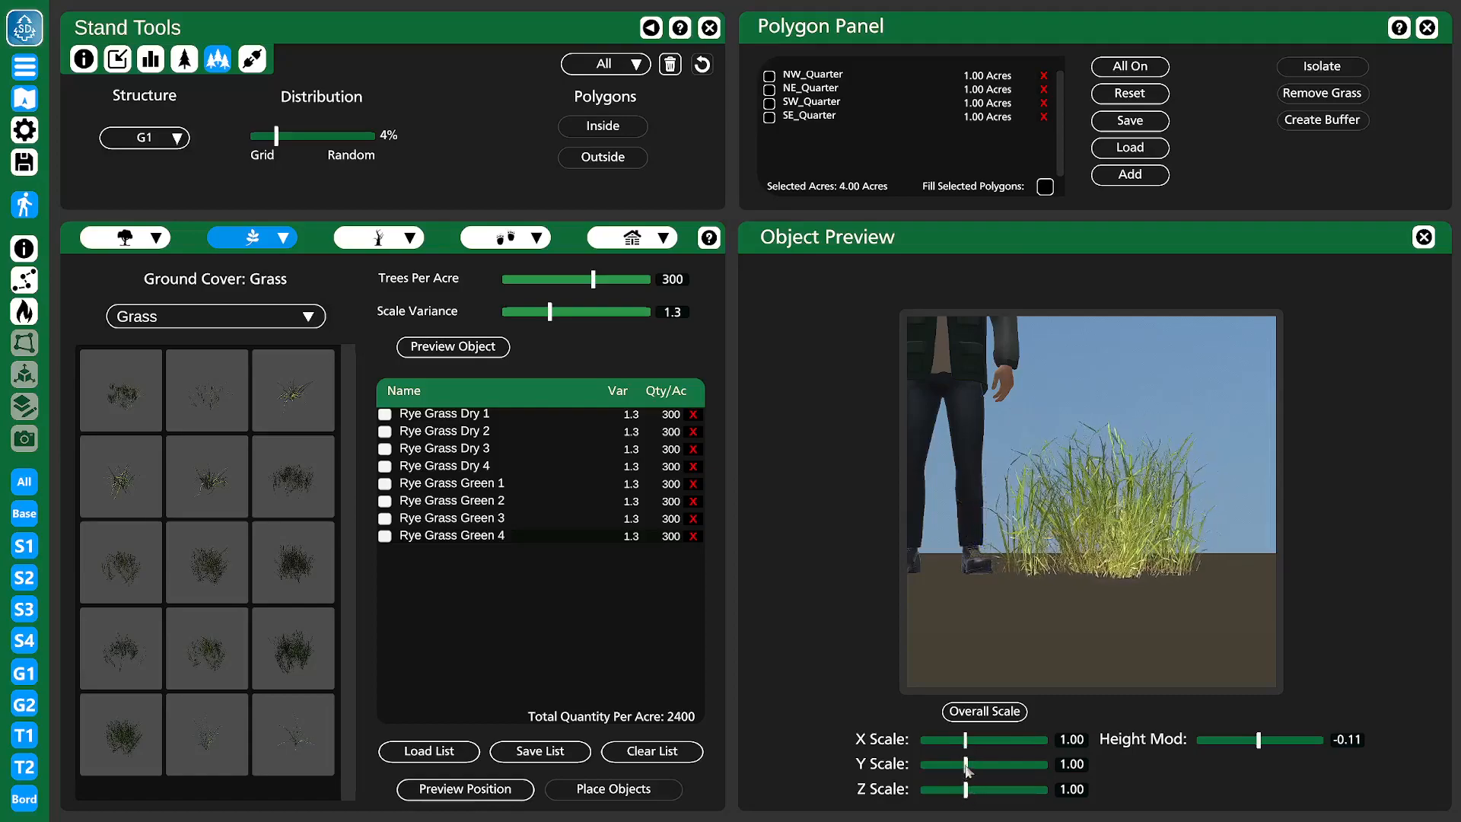
mouse_move(967, 764)
left_mouse_down()
mouse_move(1013, 764)
mouse_move(946, 765)
left_mouse_up()
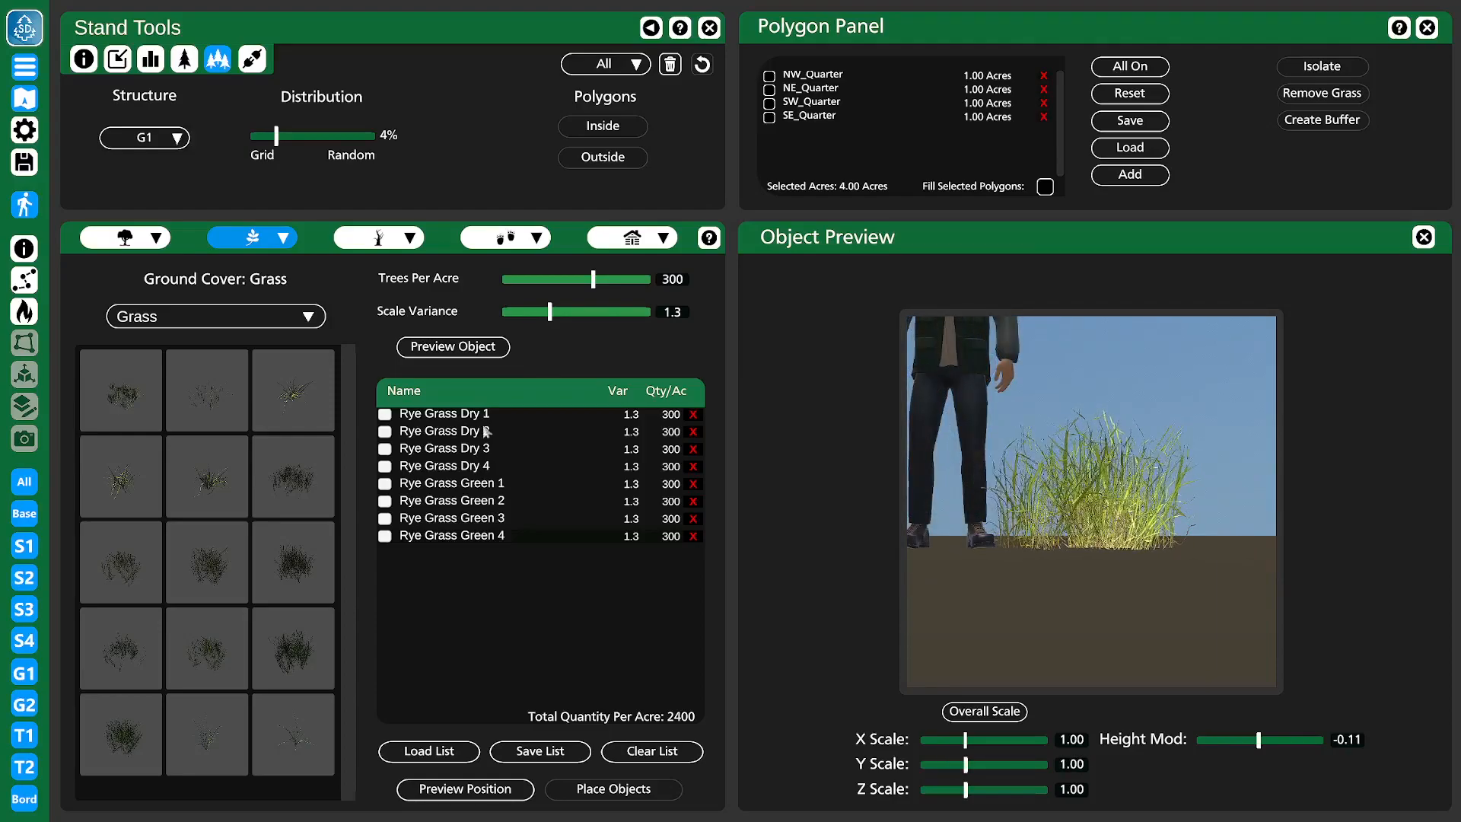
- Preview Rye Grass Dry 1 and Dry 4, and save the placement list as All Grasses
left_click(483, 430)
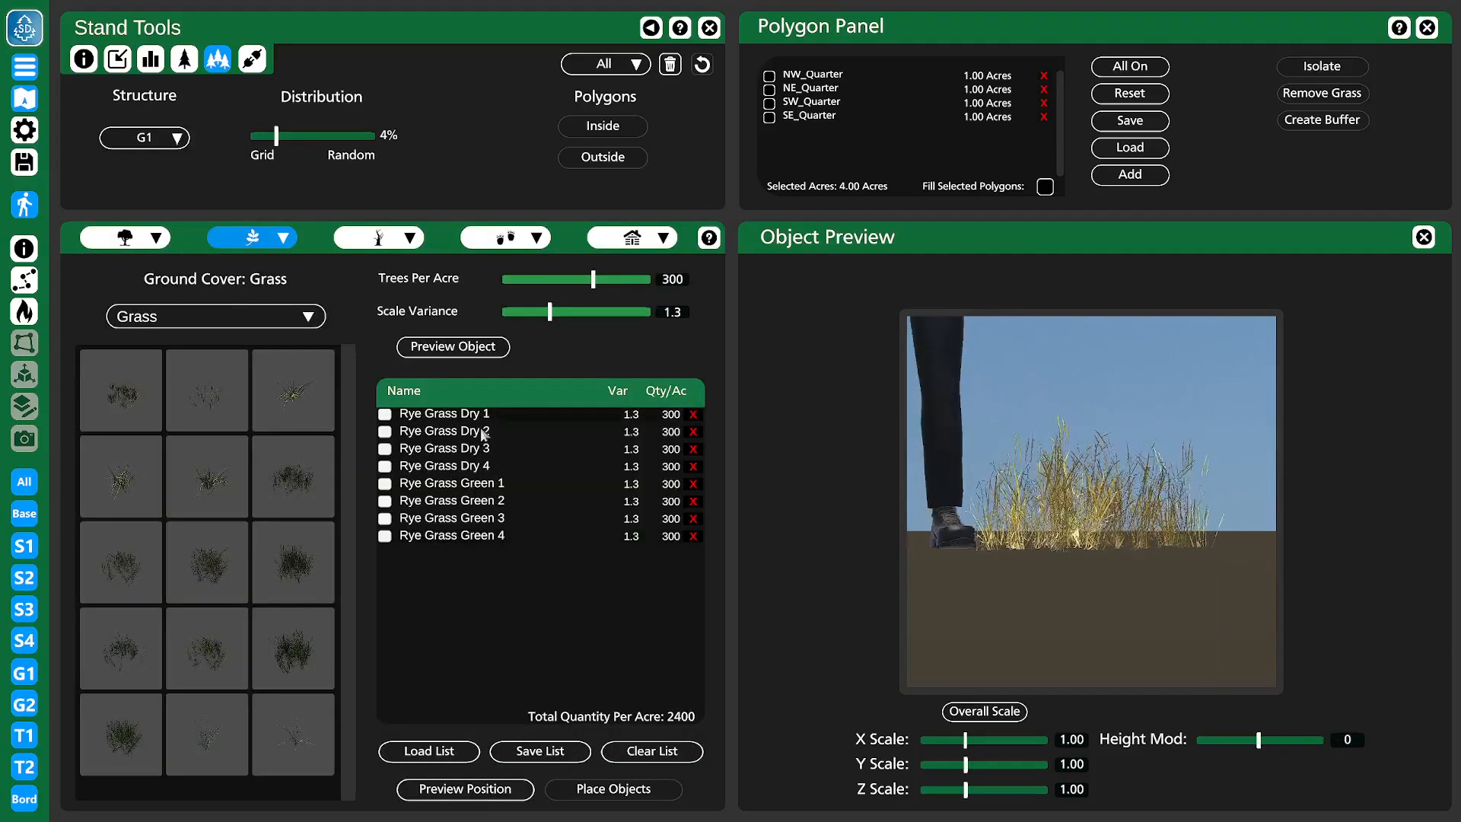
left_click(512, 465)
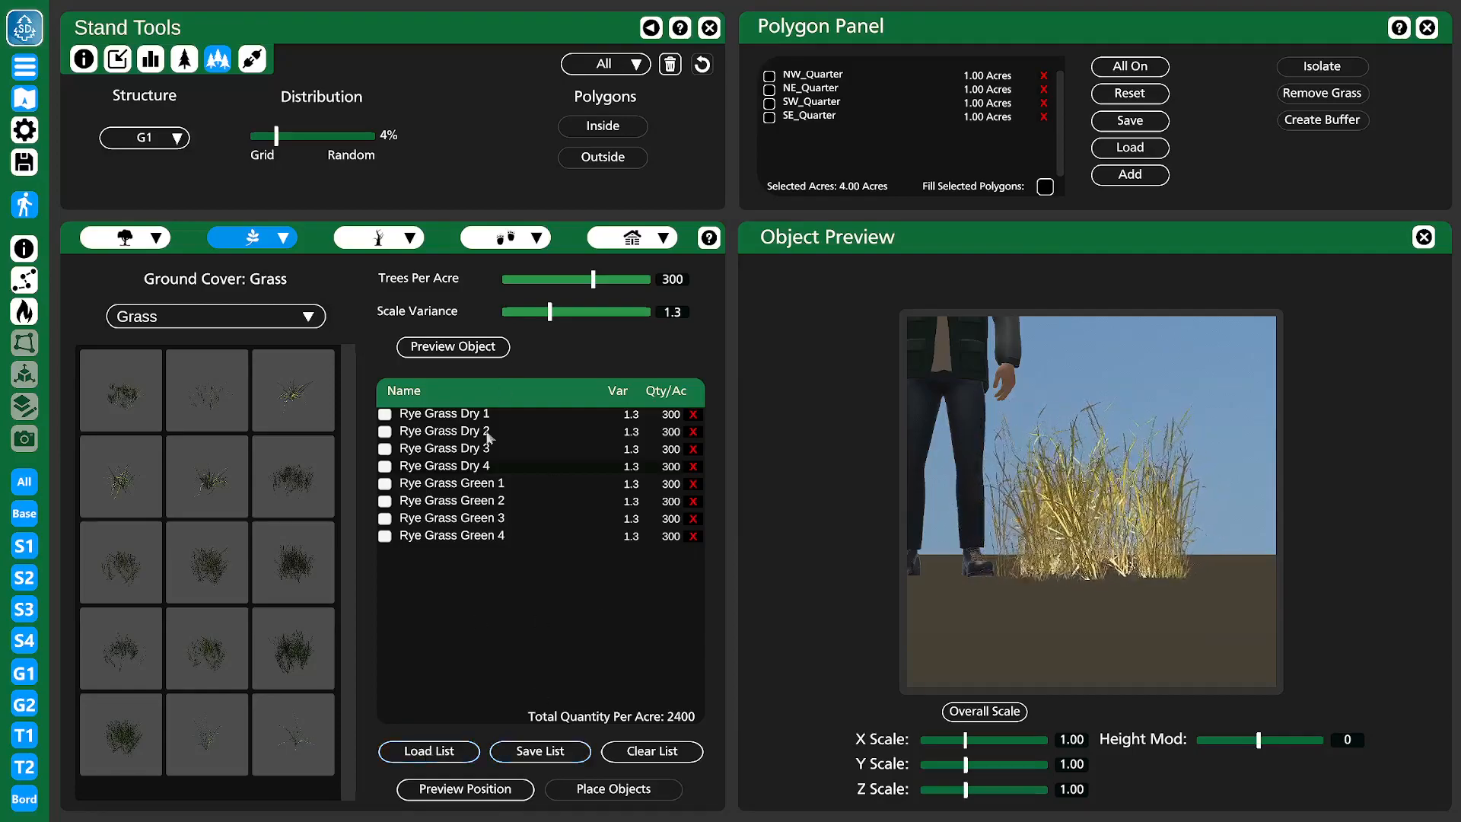
left_click(541, 751)
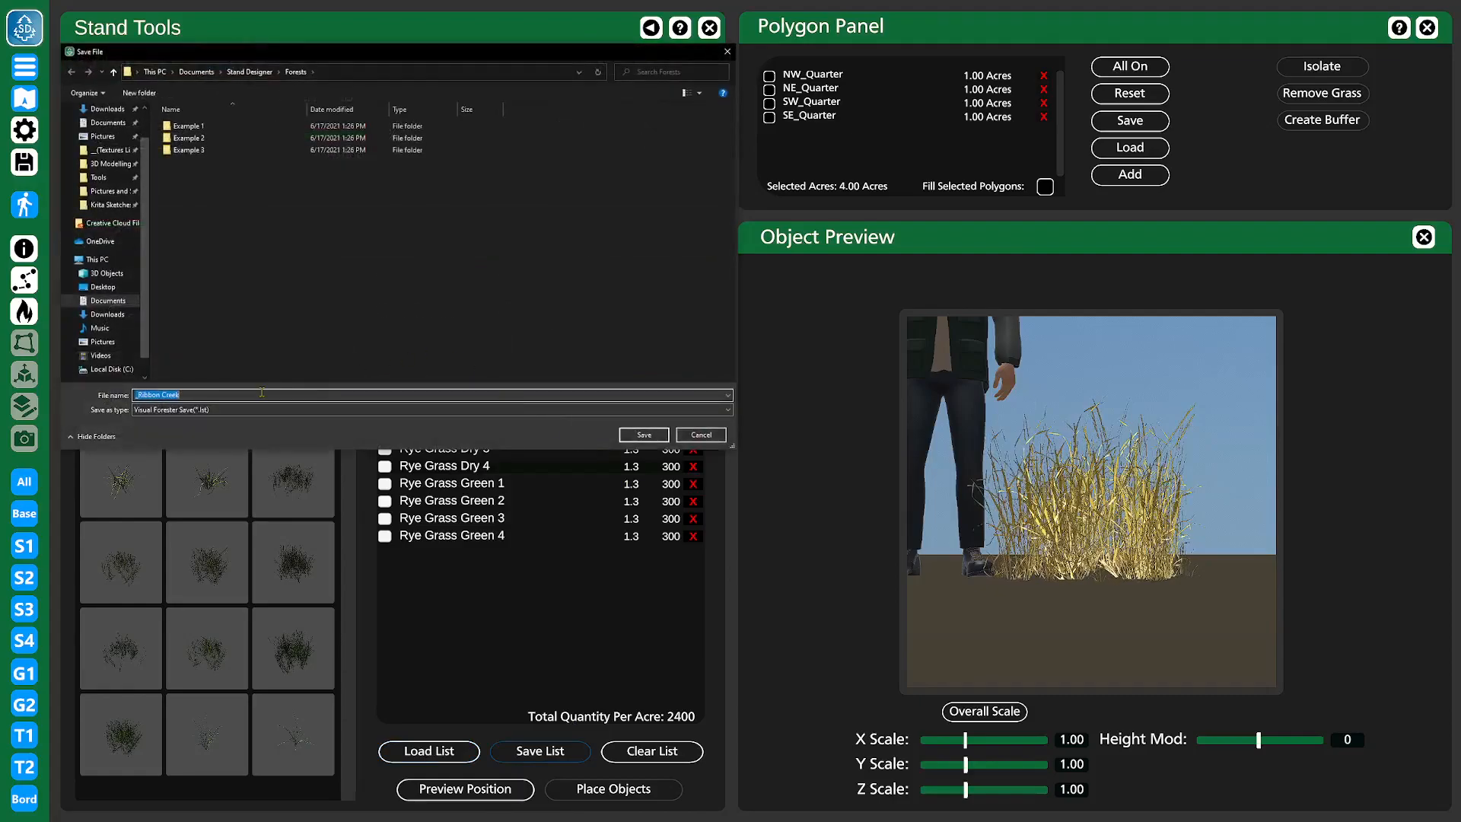
type("All Grasses")
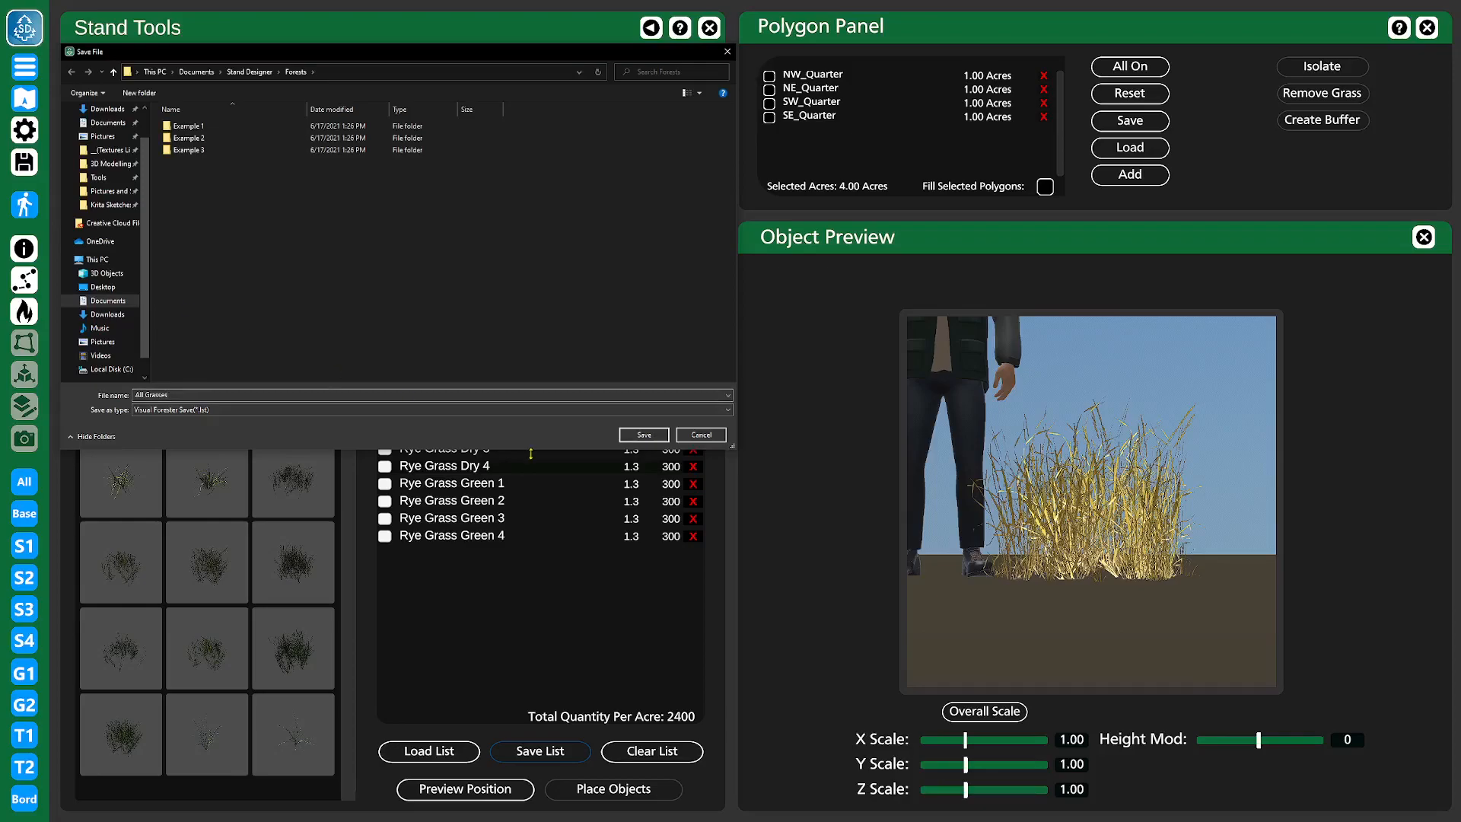
left_click(639, 438)
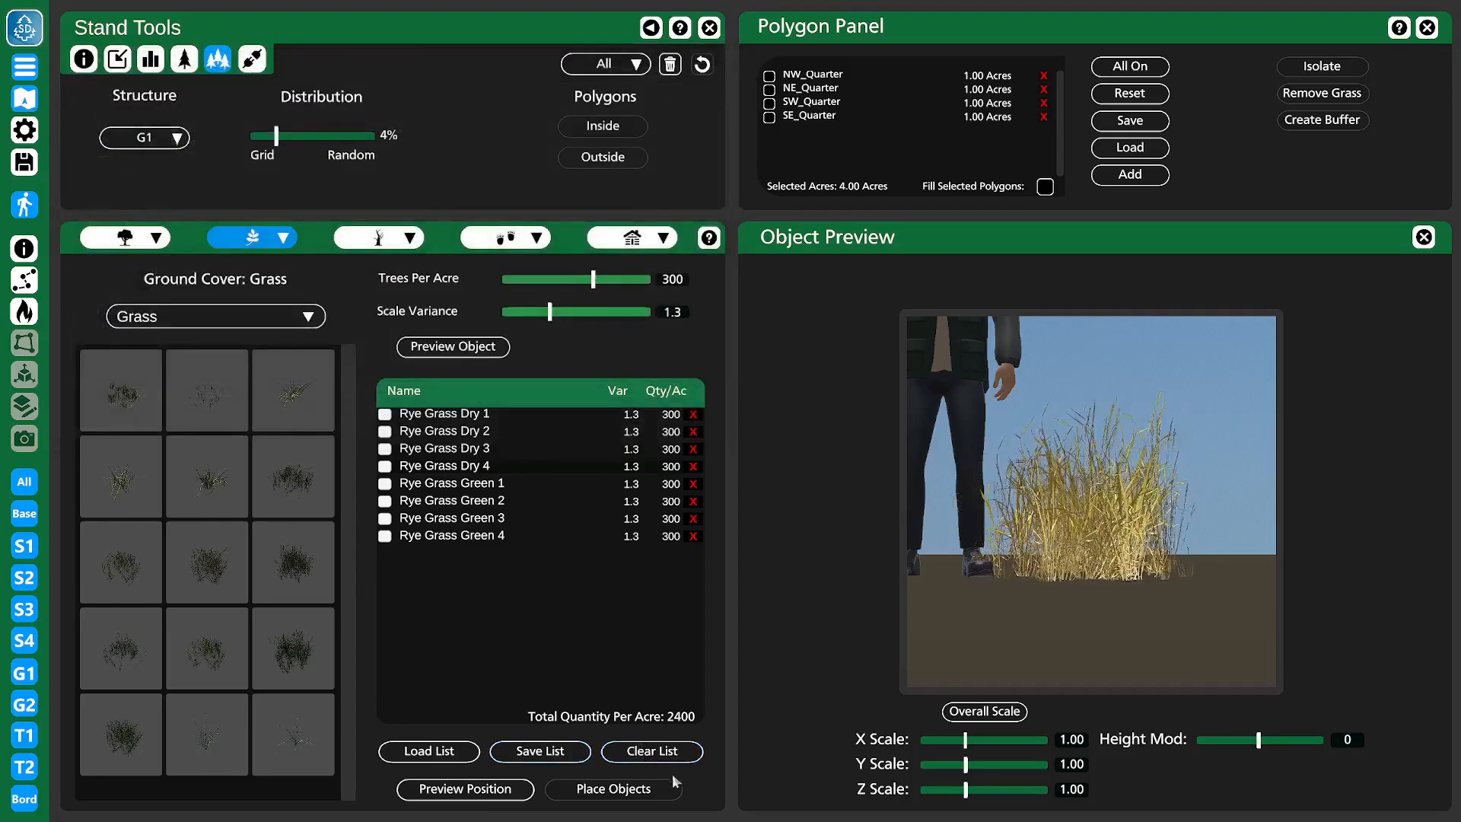
- Clear the placement list and load the saved All Grasses list back in
left_click(649, 751)
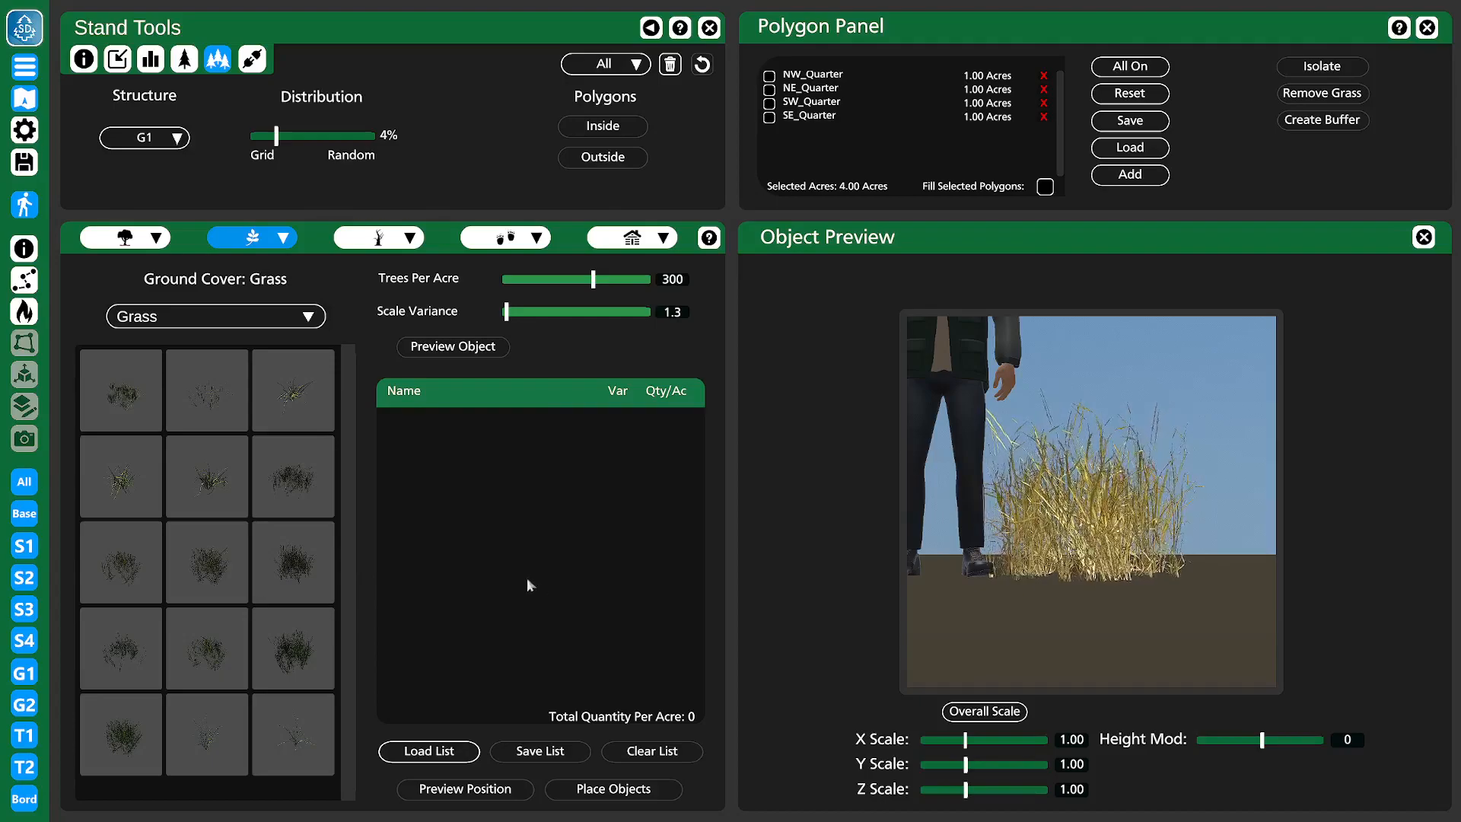
left_click(448, 751)
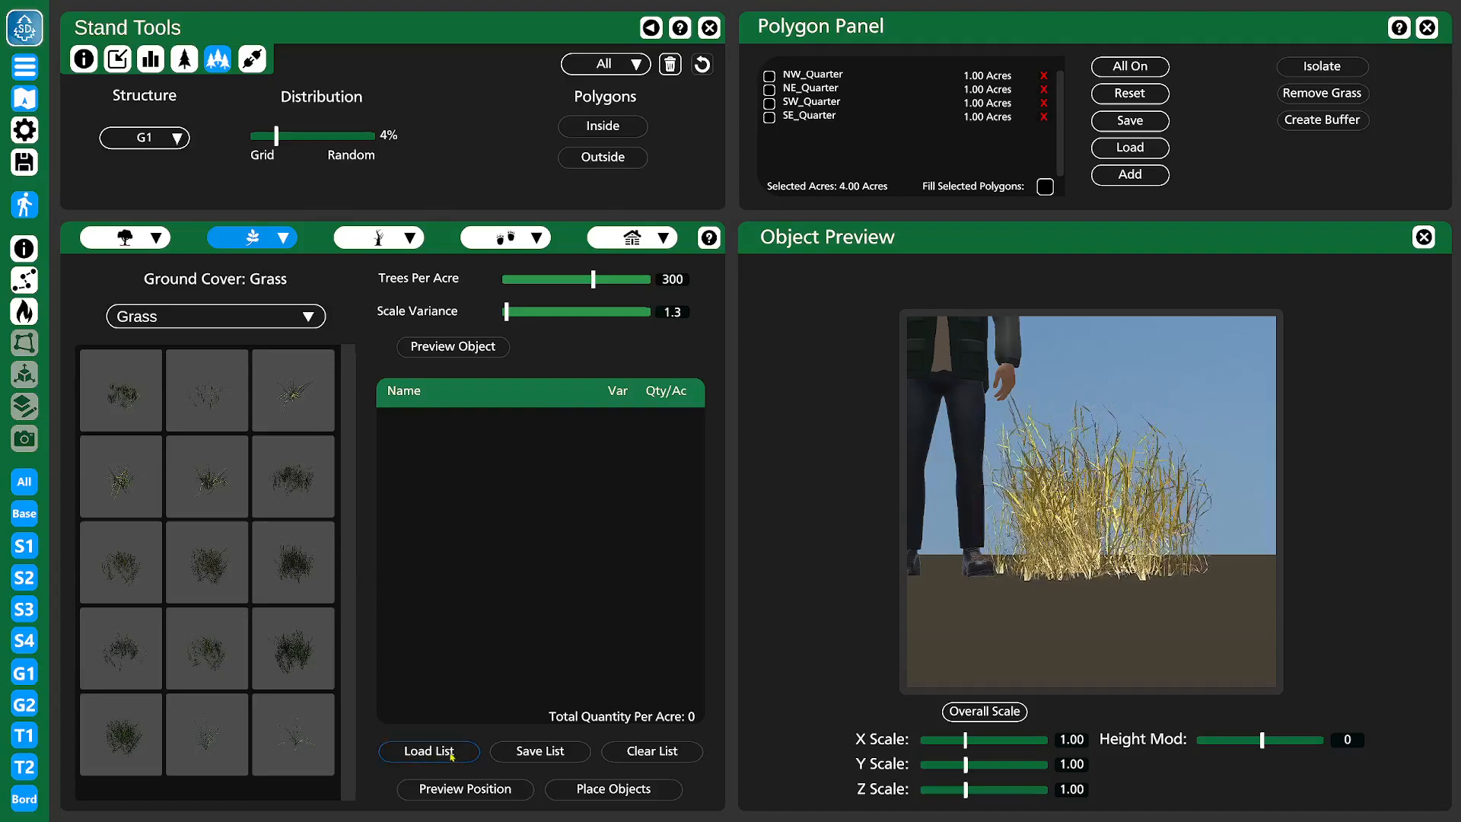
double_click(194, 162)
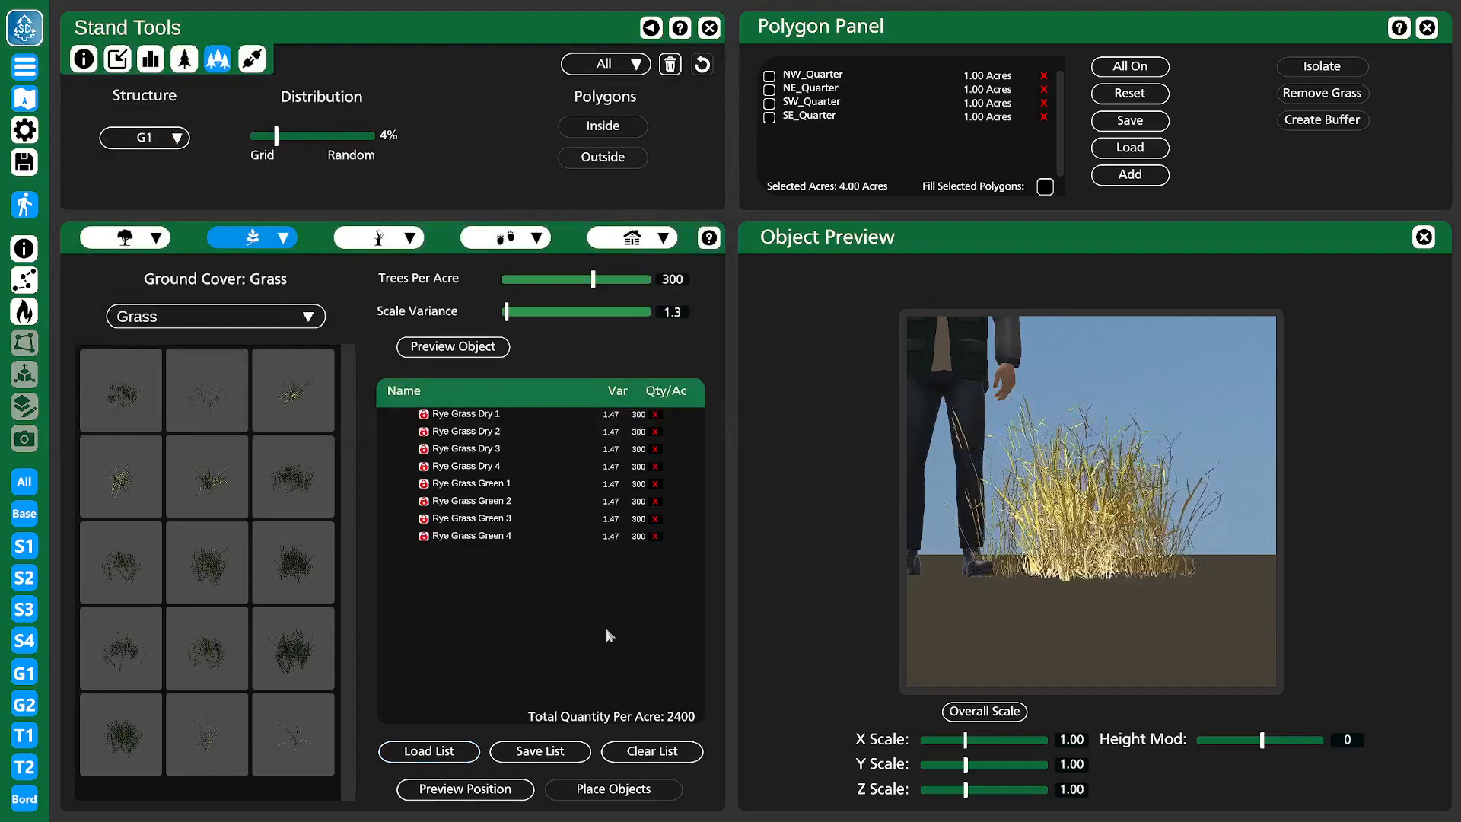
- Unlock the Rye Grass Dry 4 entry in the loaded list and add Rye Grass Dry 1 as a separate entry
left_click(424, 466)
left_click(424, 448)
left_click(424, 448)
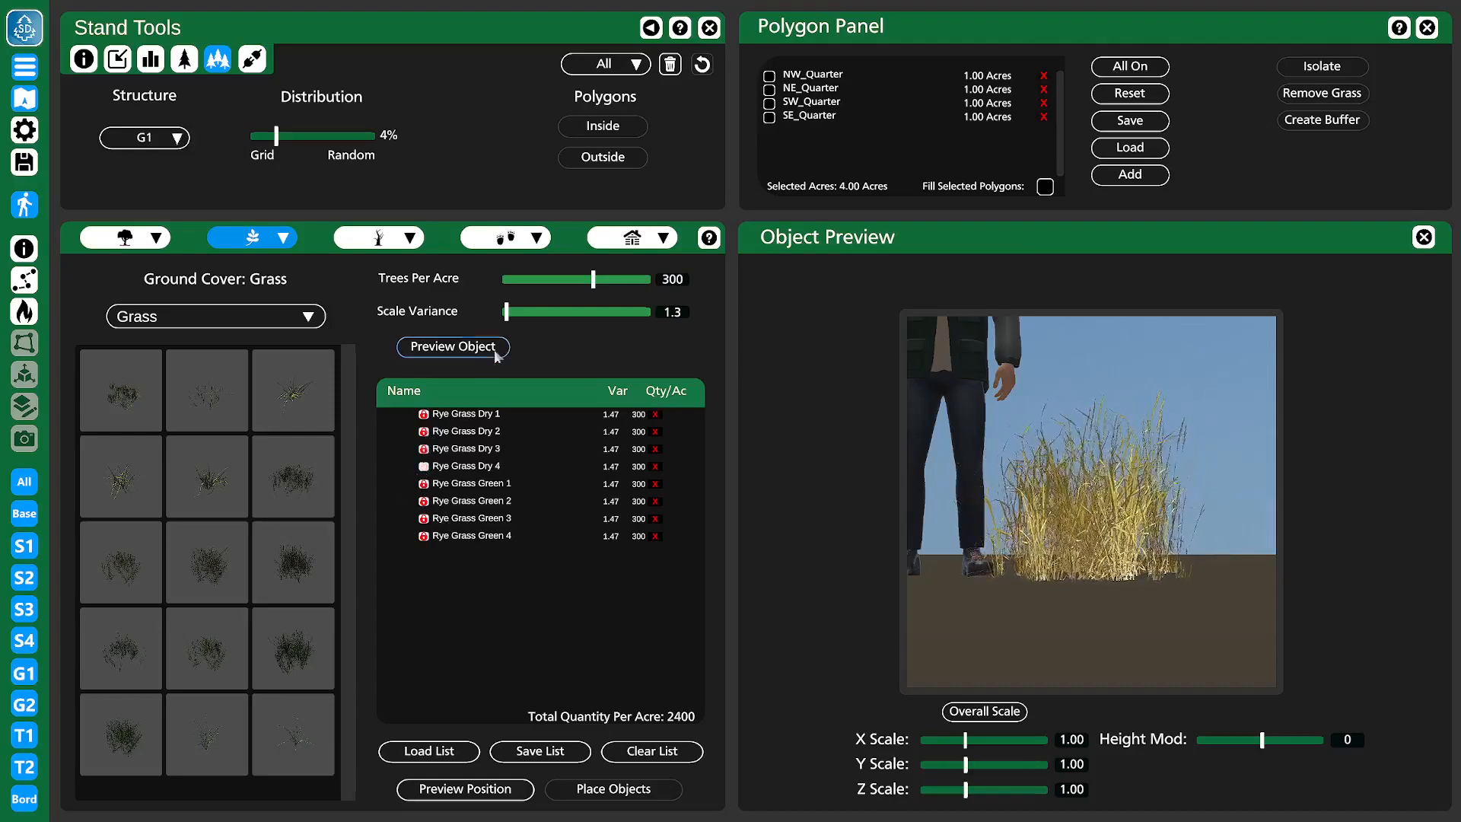
left_click(295, 464)
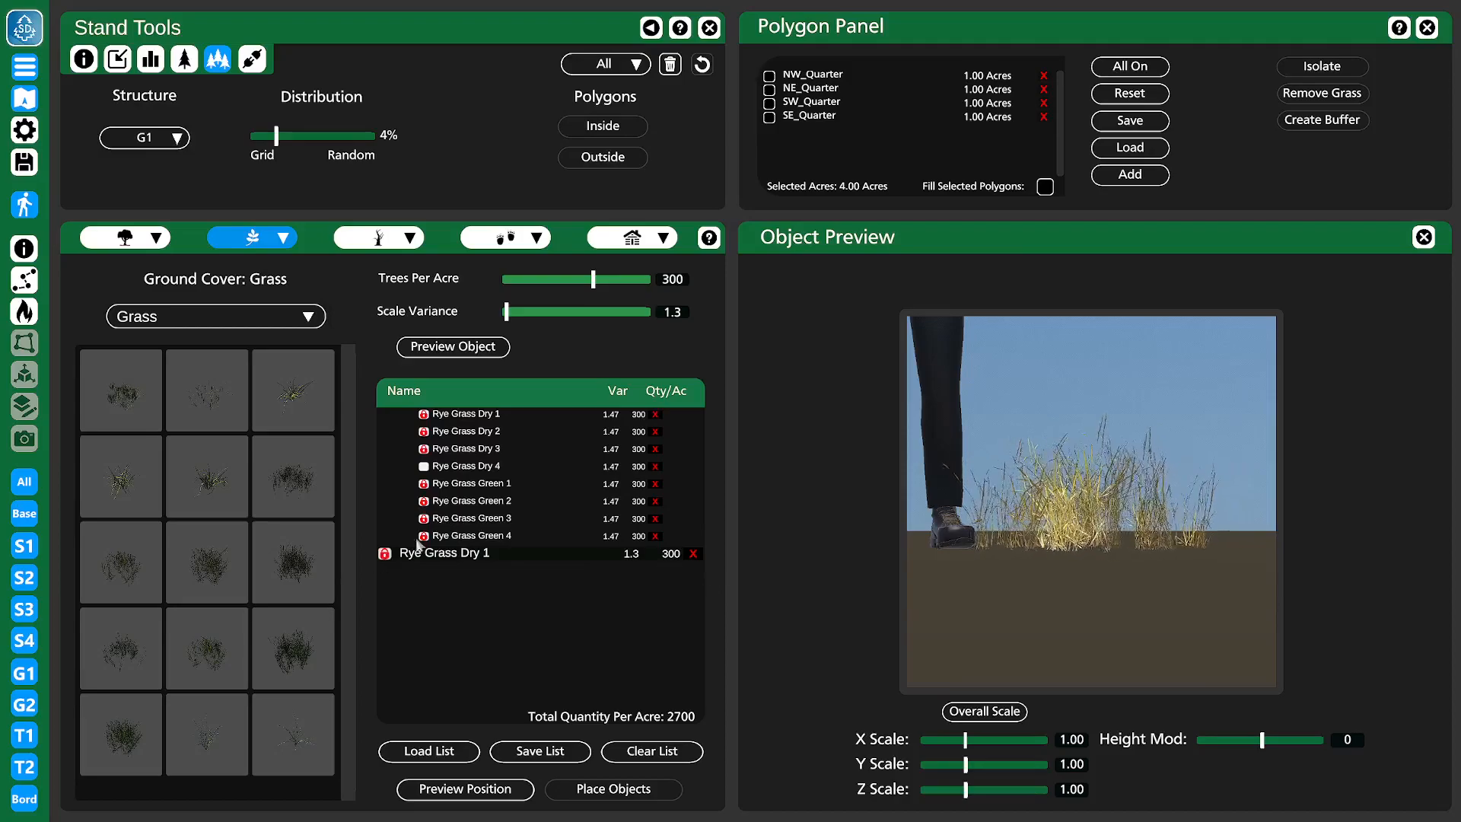
- Unlock the separate Rye Grass Dry 1 entry and add Ribbon Grass 3, Ribbon Grass 1 and Bunchgrass 2 to the list
left_click(672, 280)
type("2")
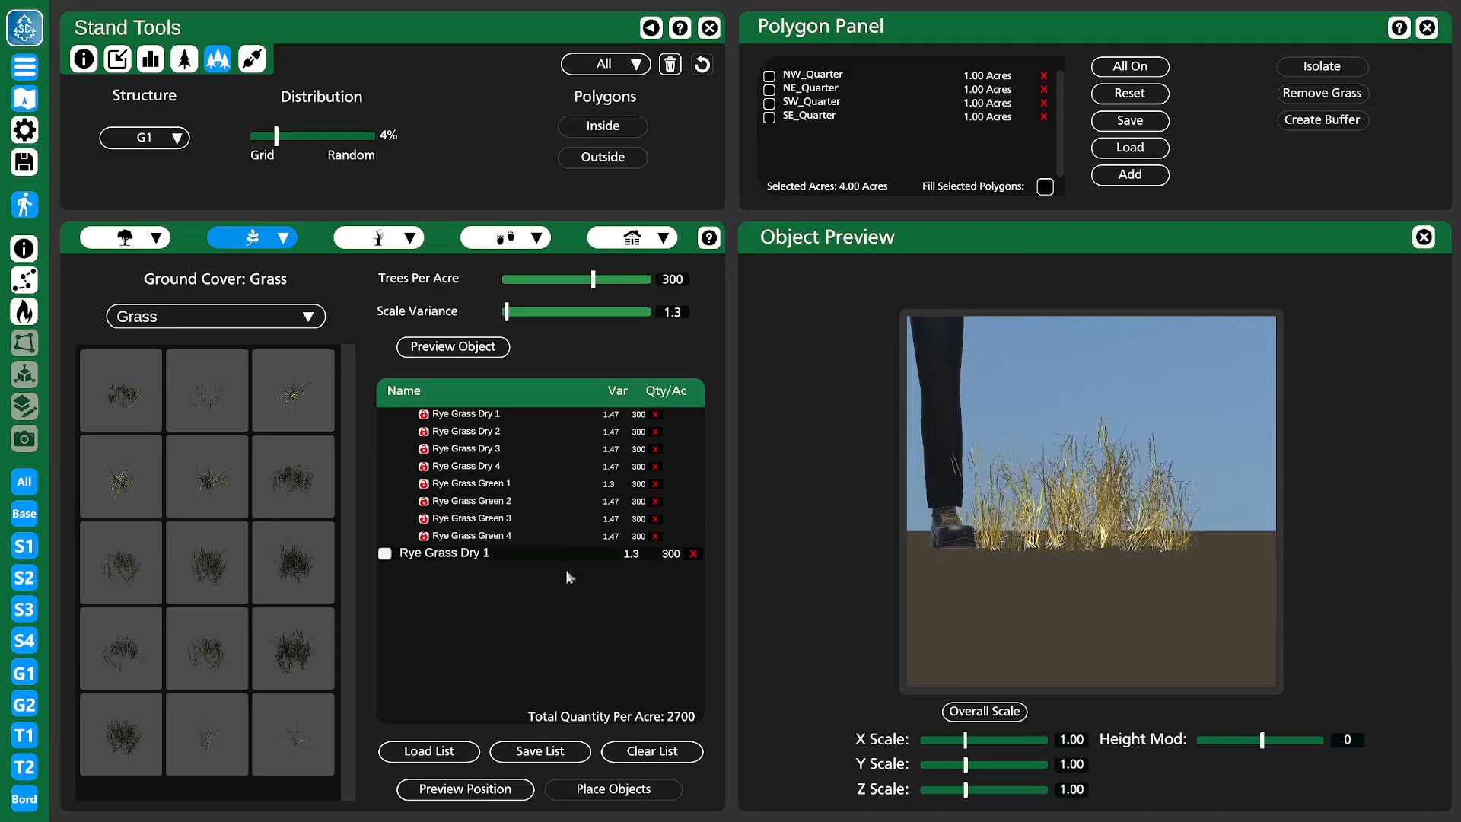
left_click(216, 450)
left_click(280, 382)
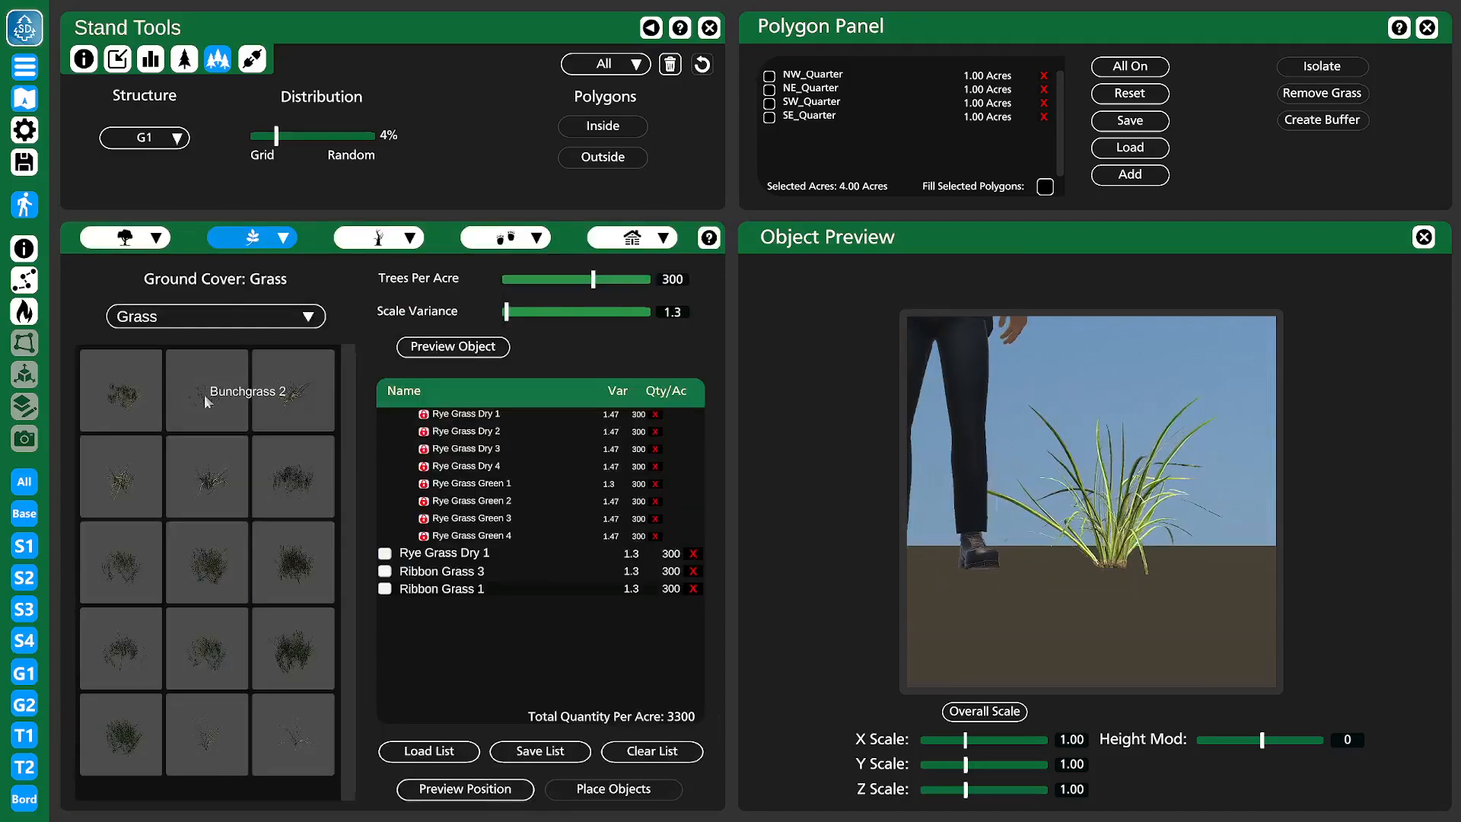
left_click(204, 394)
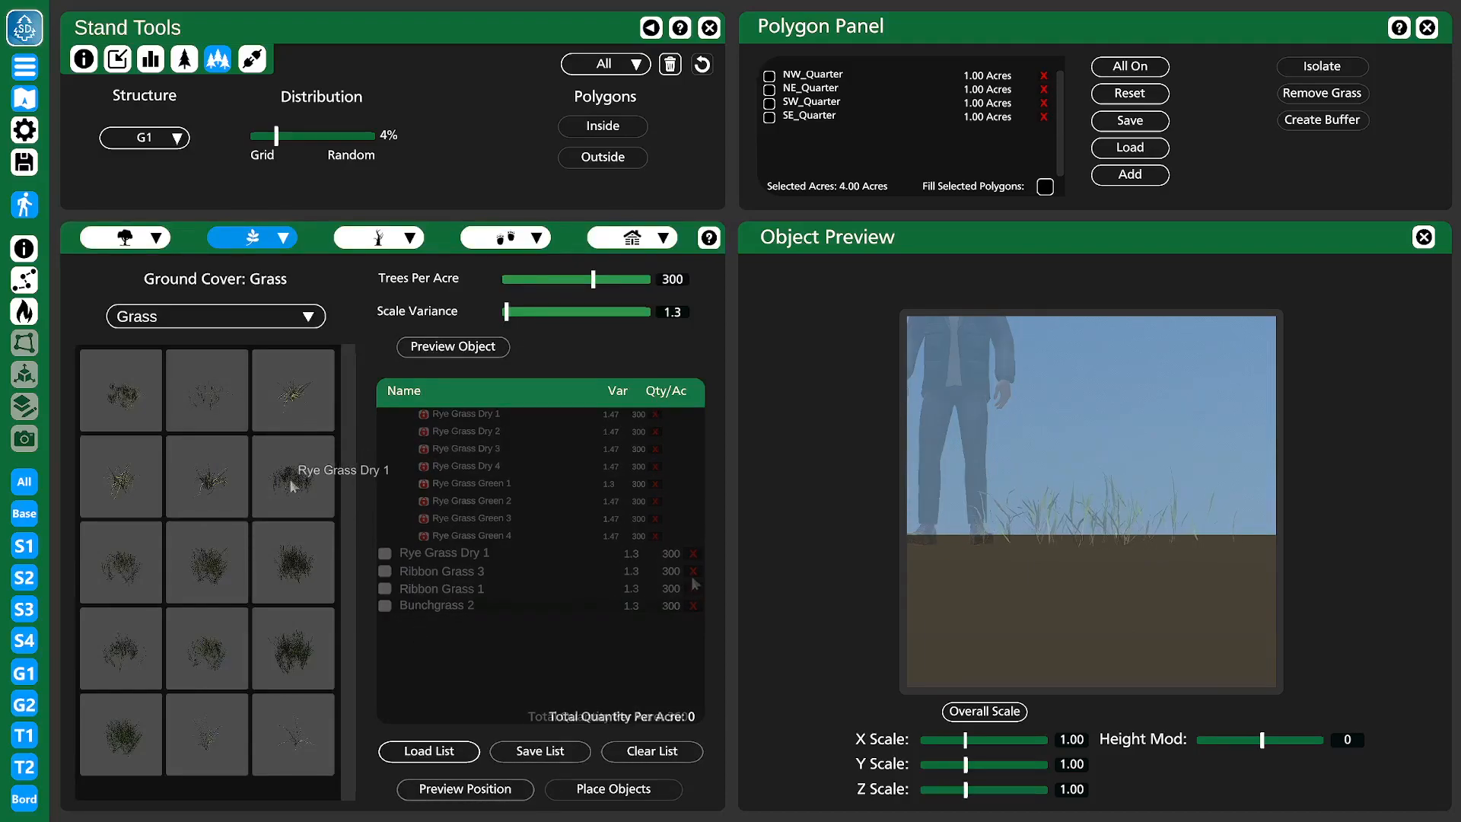
- Rebuild the cleared placement list with Rye Grass Dry 1 to 4 and Rye Grass Green 1 to 4 at 300 per acre each
left_click(283, 487)
left_click(131, 564)
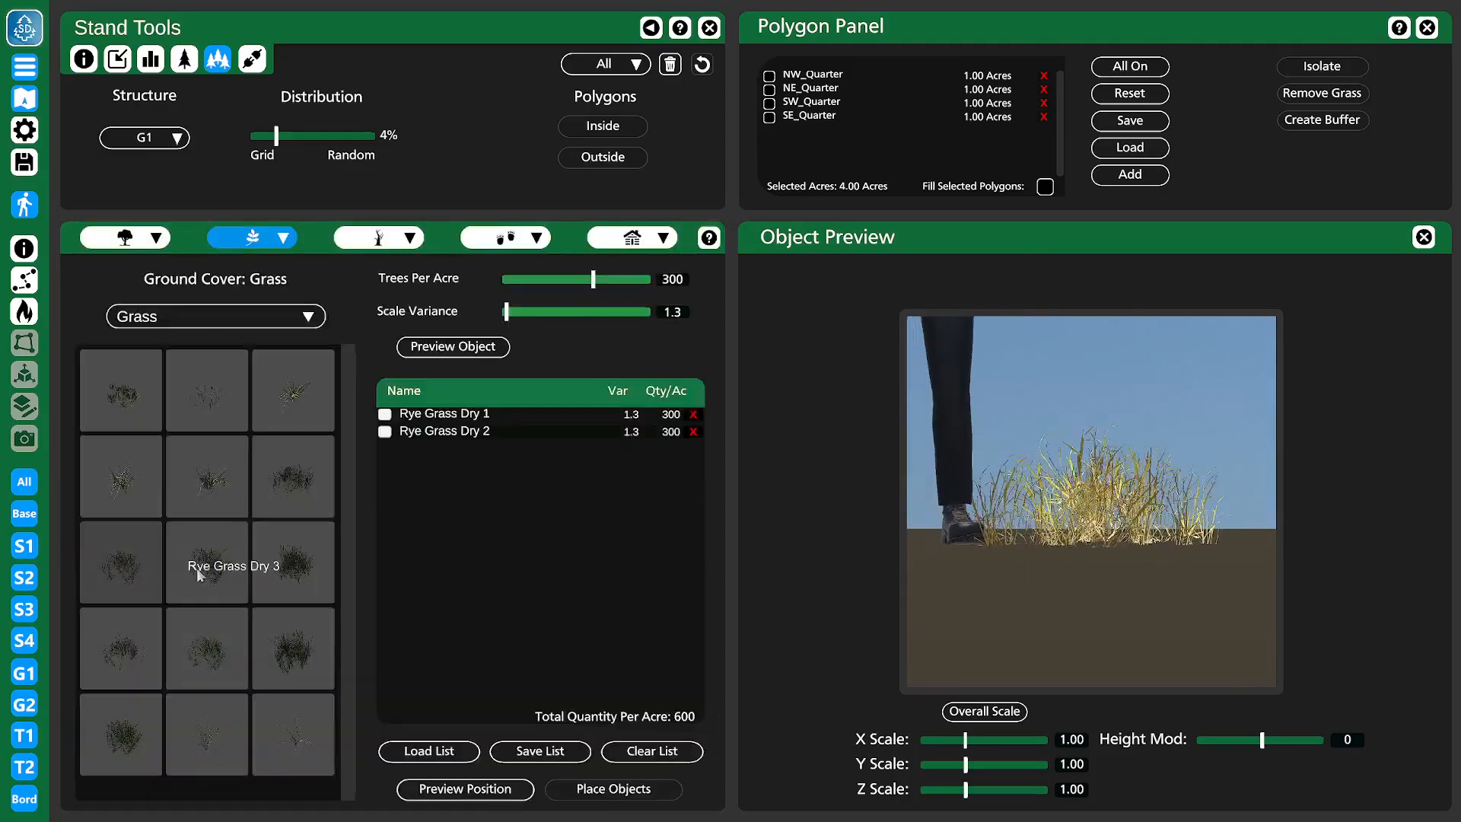
left_click(190, 568)
left_click(274, 563)
left_click(162, 655)
left_click(207, 646)
left_click(329, 668)
left_click(143, 741)
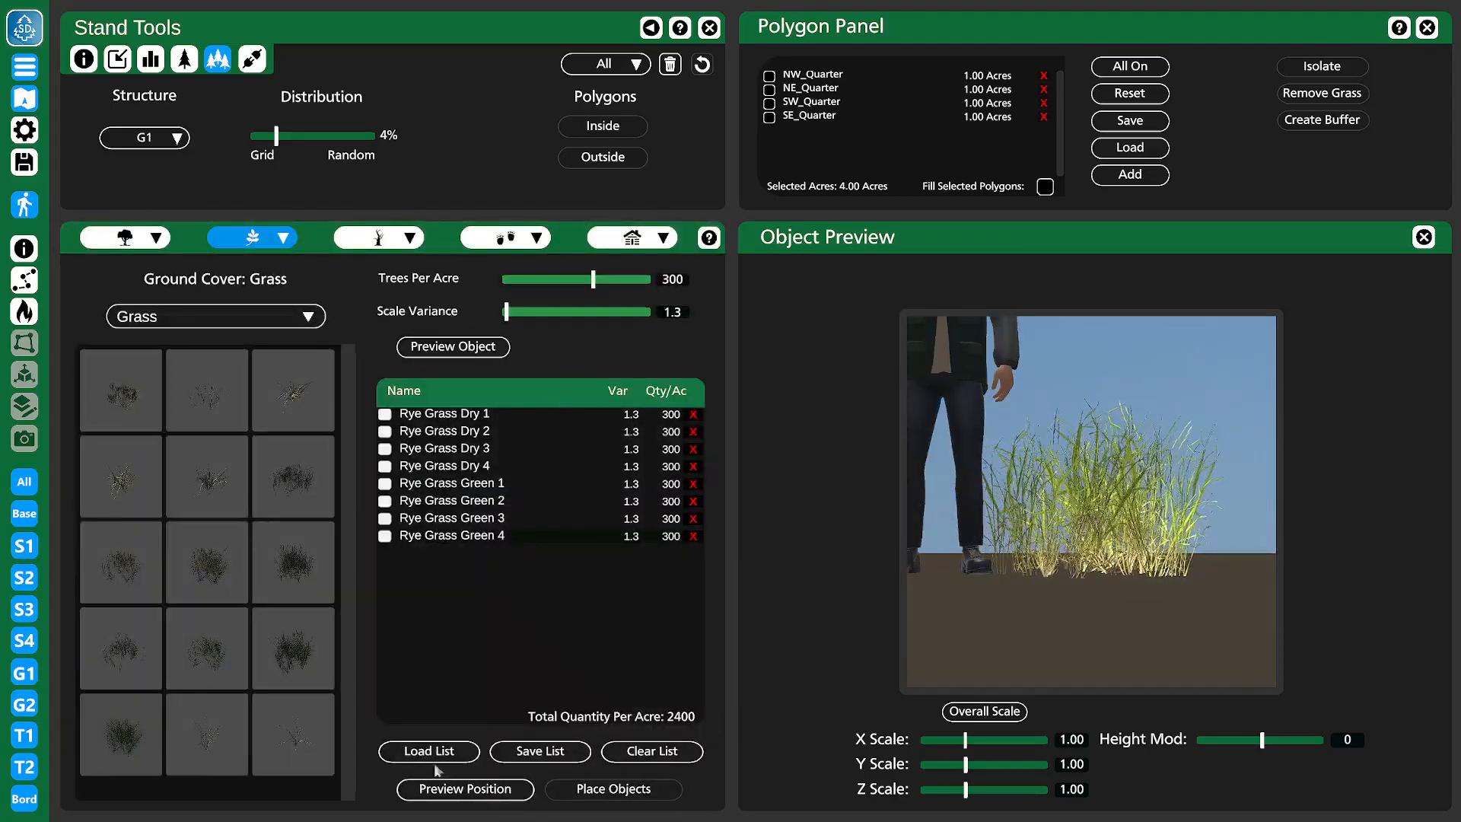
- Preview the rye grass positions with increasing randomness, and place the grasses with the distribution set to 22%
left_click(460, 791)
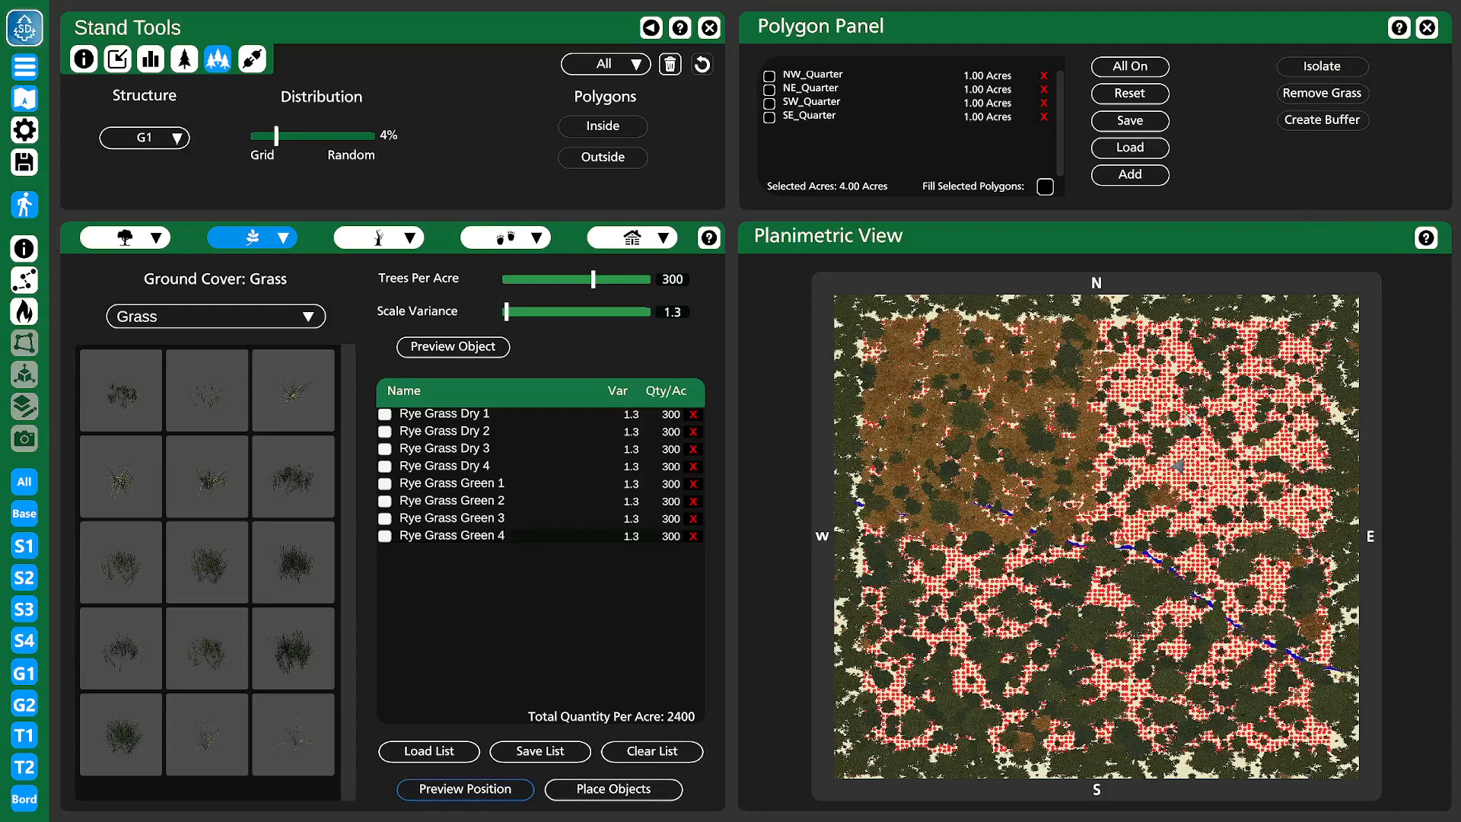
left_click_drag(276, 135, 346, 138)
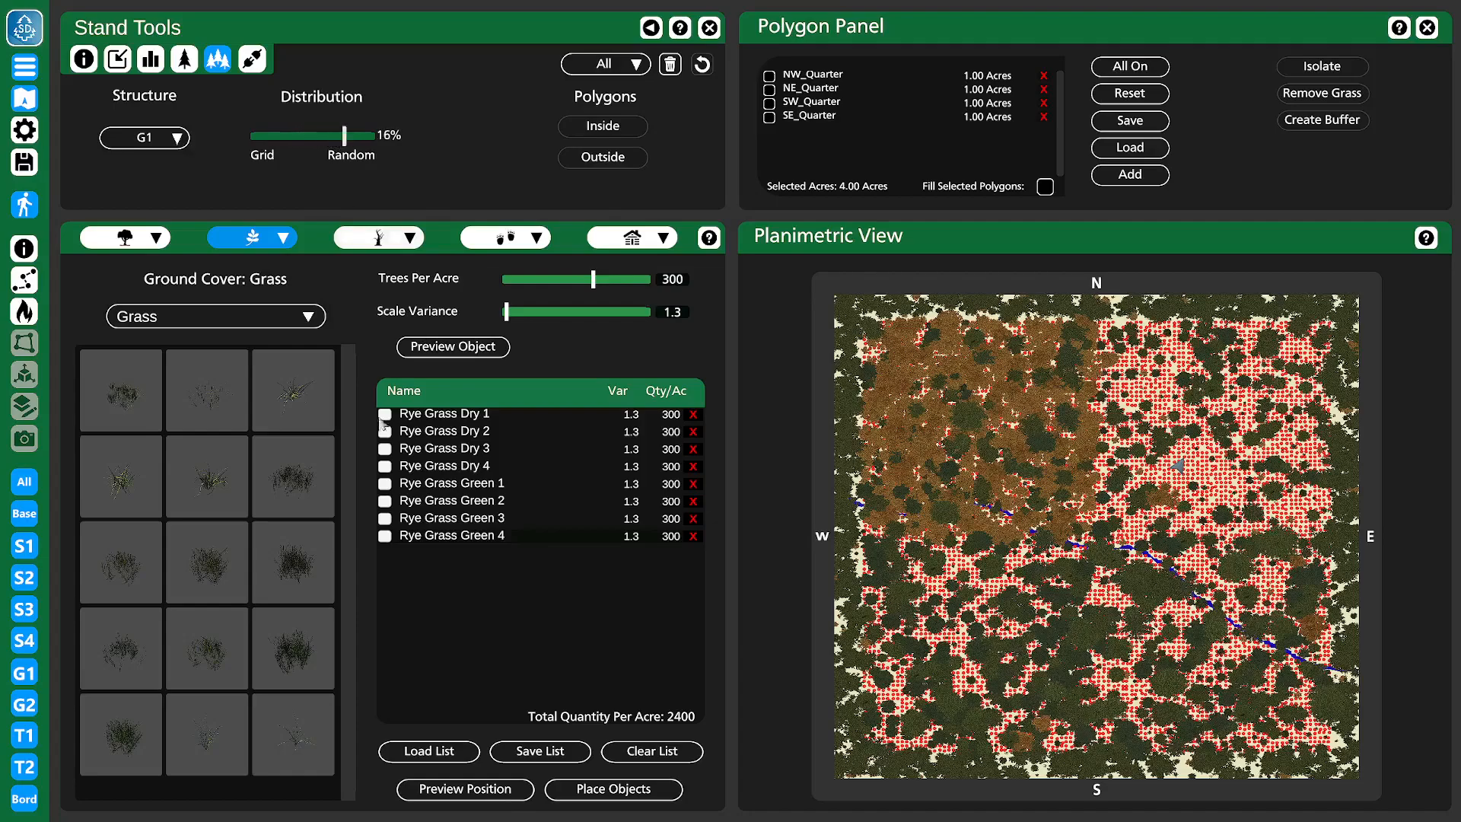
left_click(473, 788)
left_click_drag(346, 138, 404, 133)
left_click(489, 792)
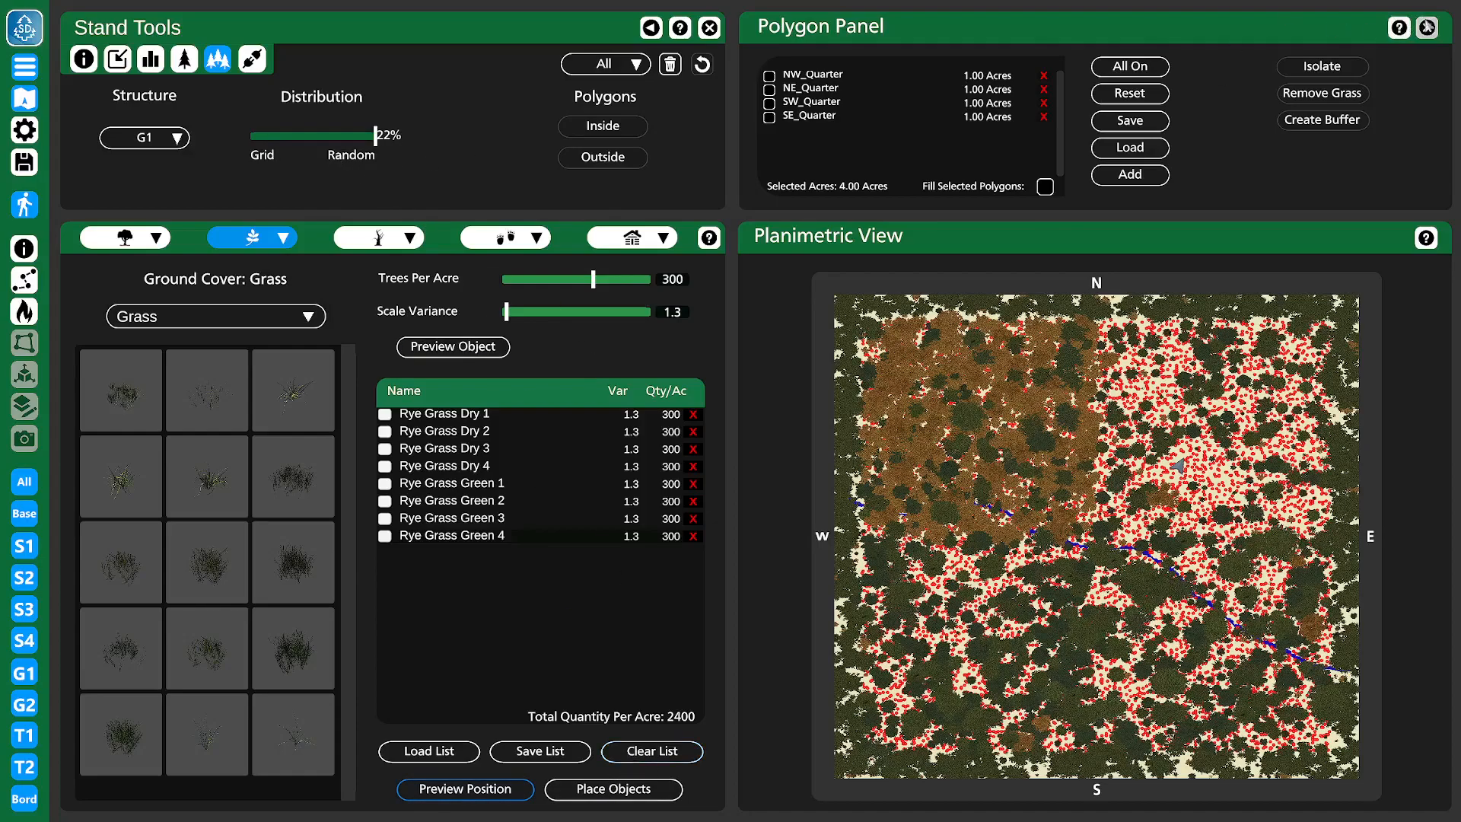
left_click(659, 785)
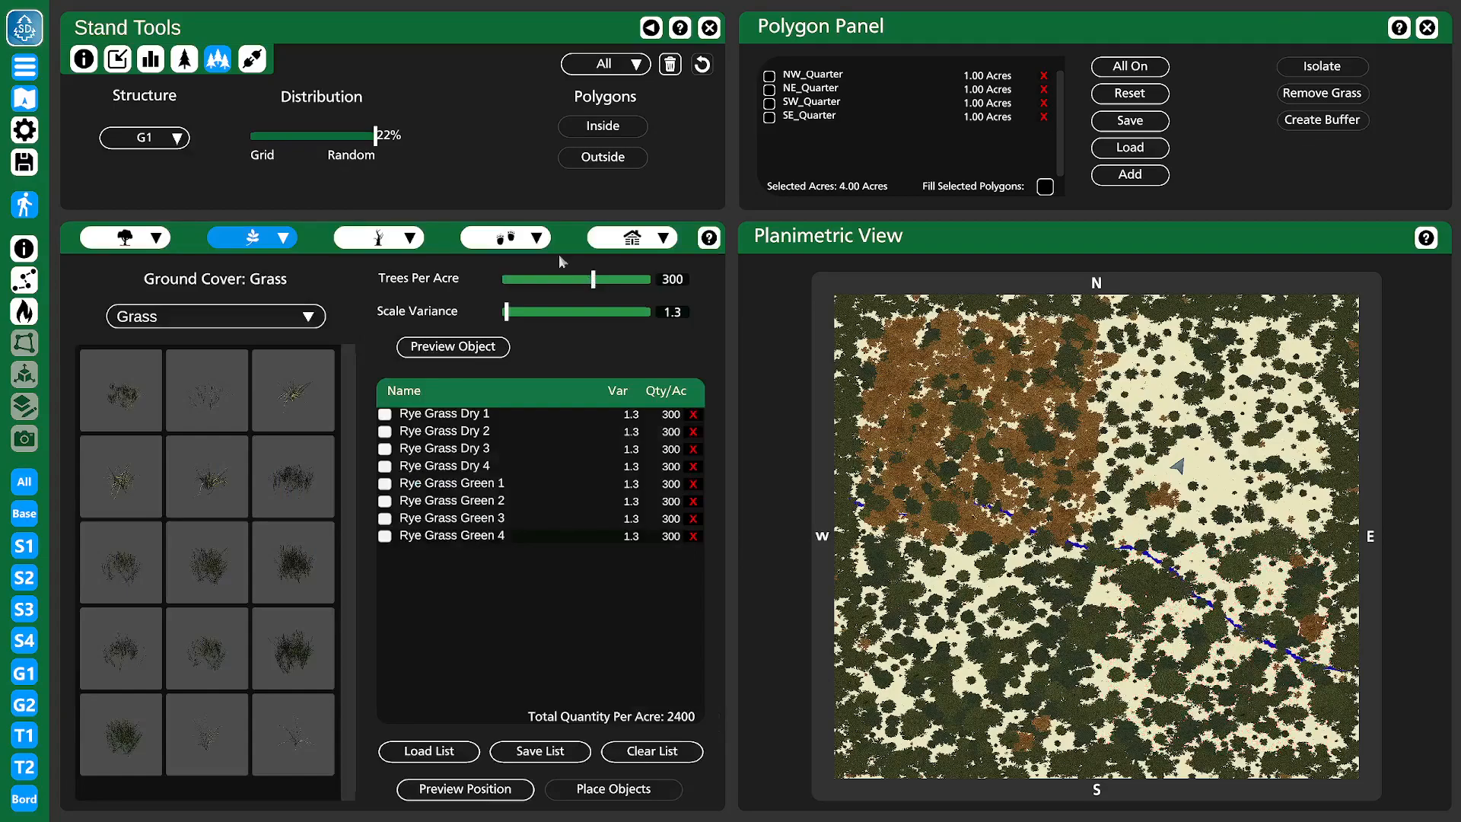
- Set the distribution to a 0% grid, preview the rye grass positions and place the grasses
left_click_drag(375, 137, 253, 137)
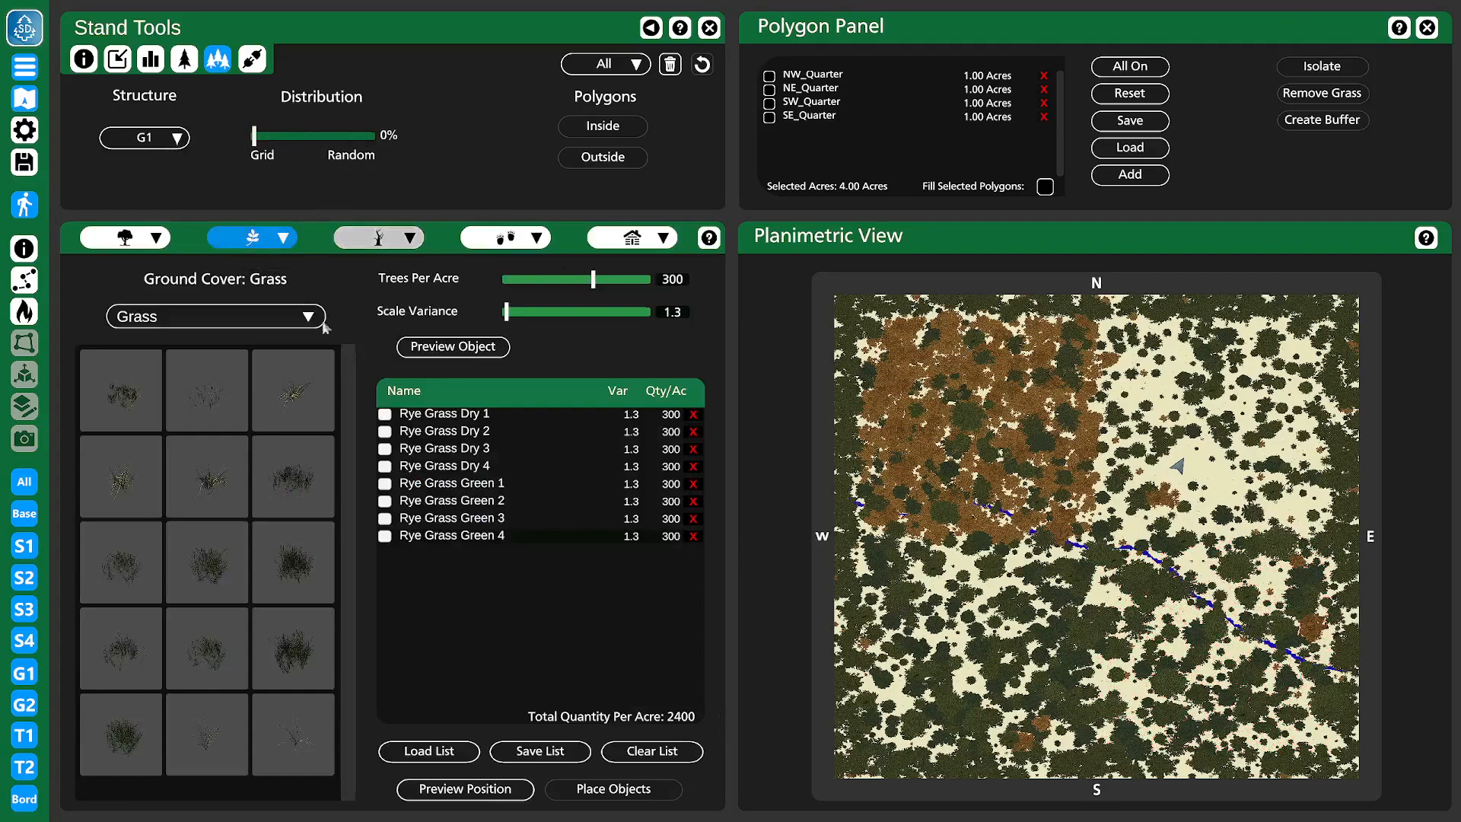
left_click(455, 791)
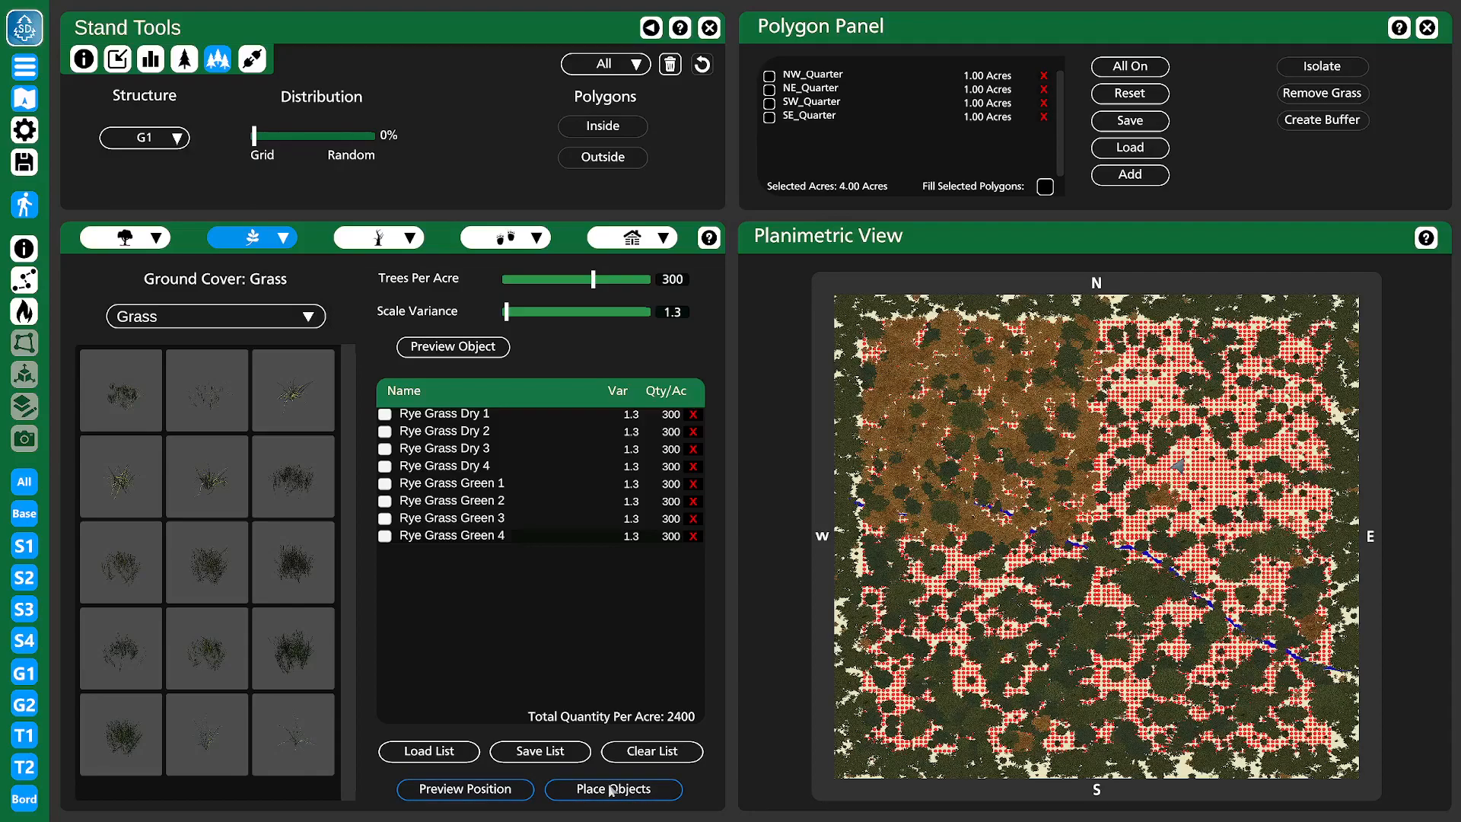
left_click(611, 790)
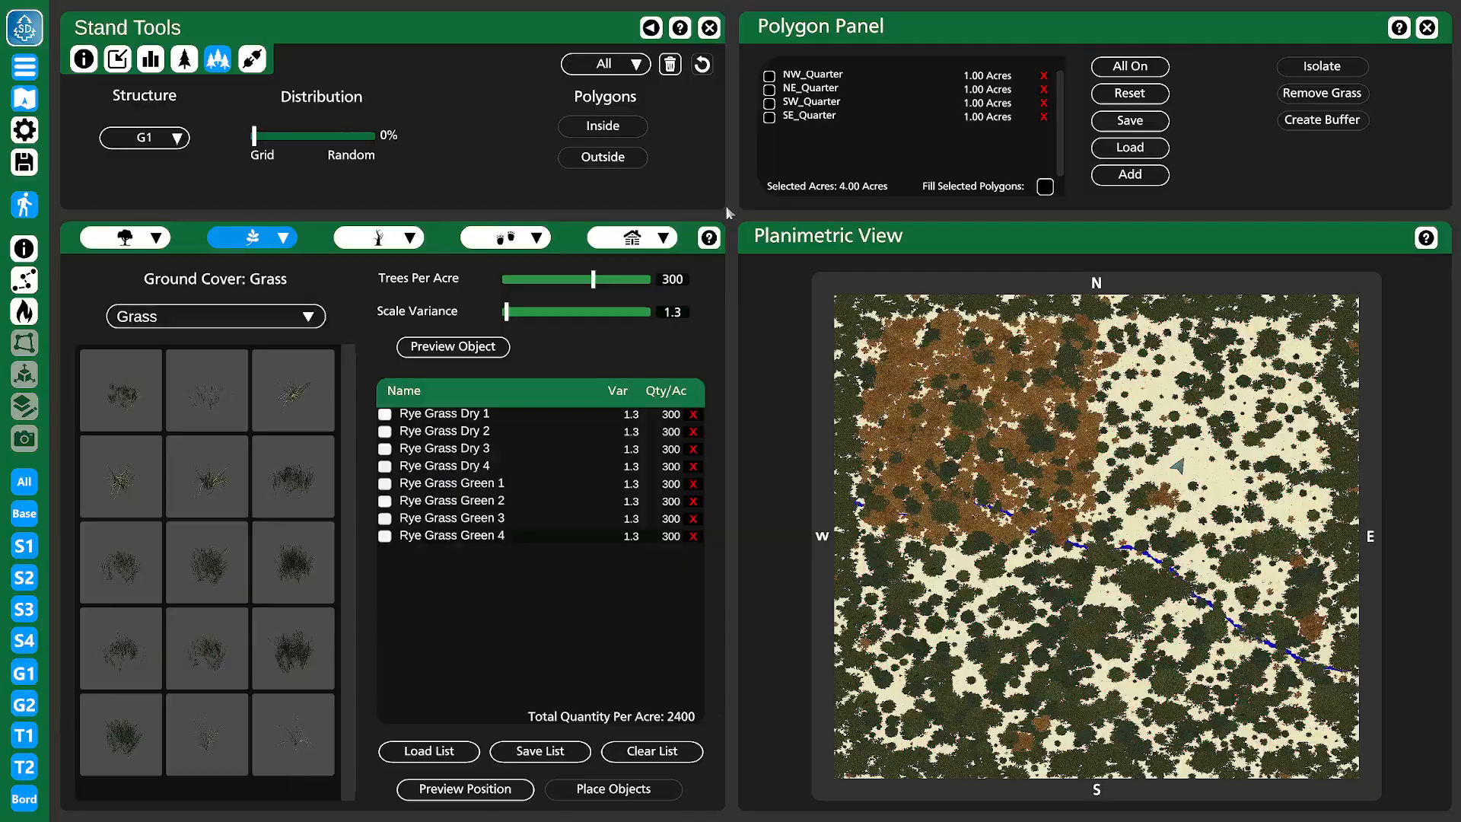
- Close the work panels and walk through the stand to inspect the placed rye grass
left_click(1427, 27)
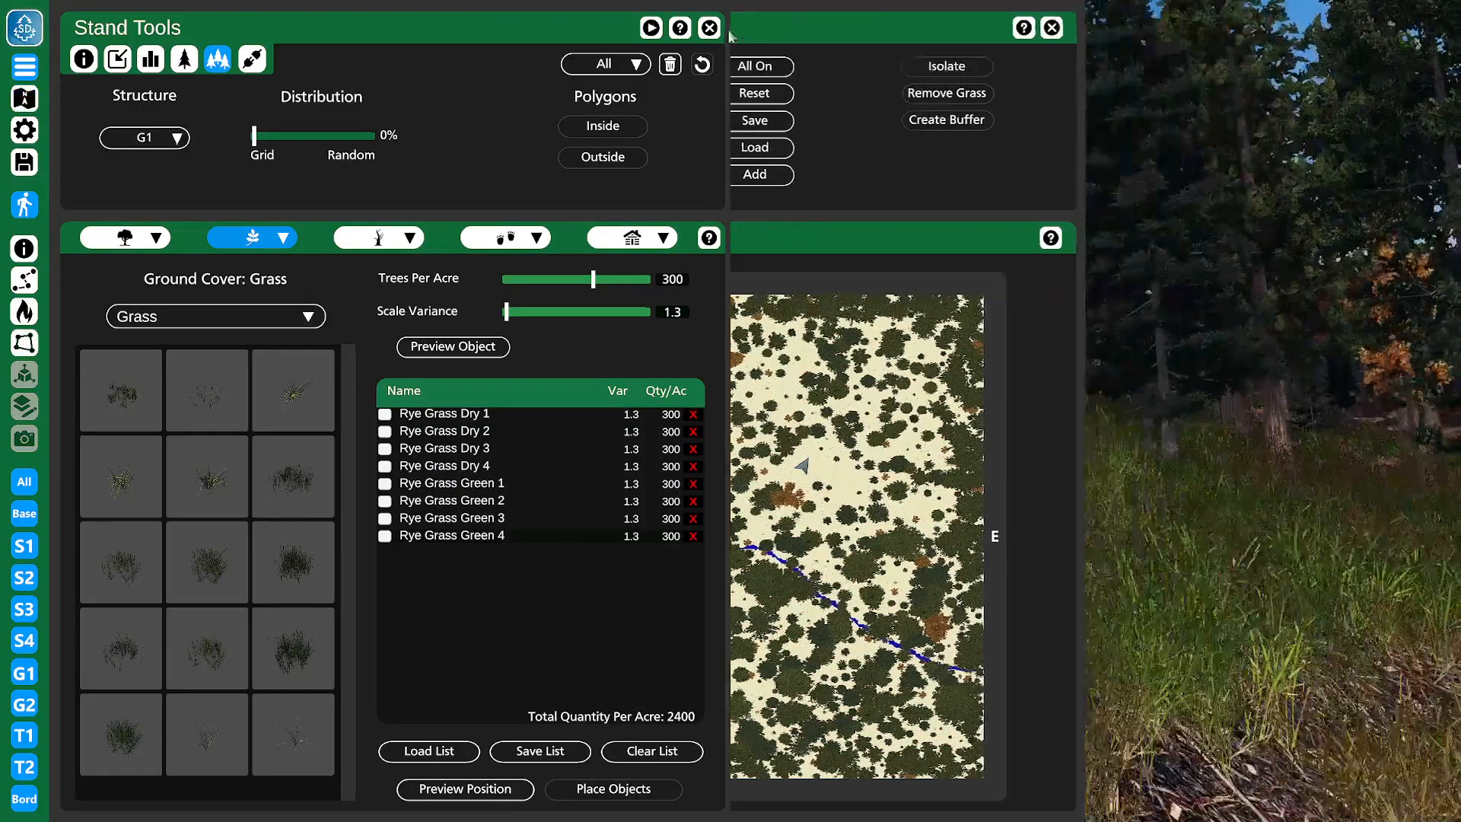
left_click(711, 29)
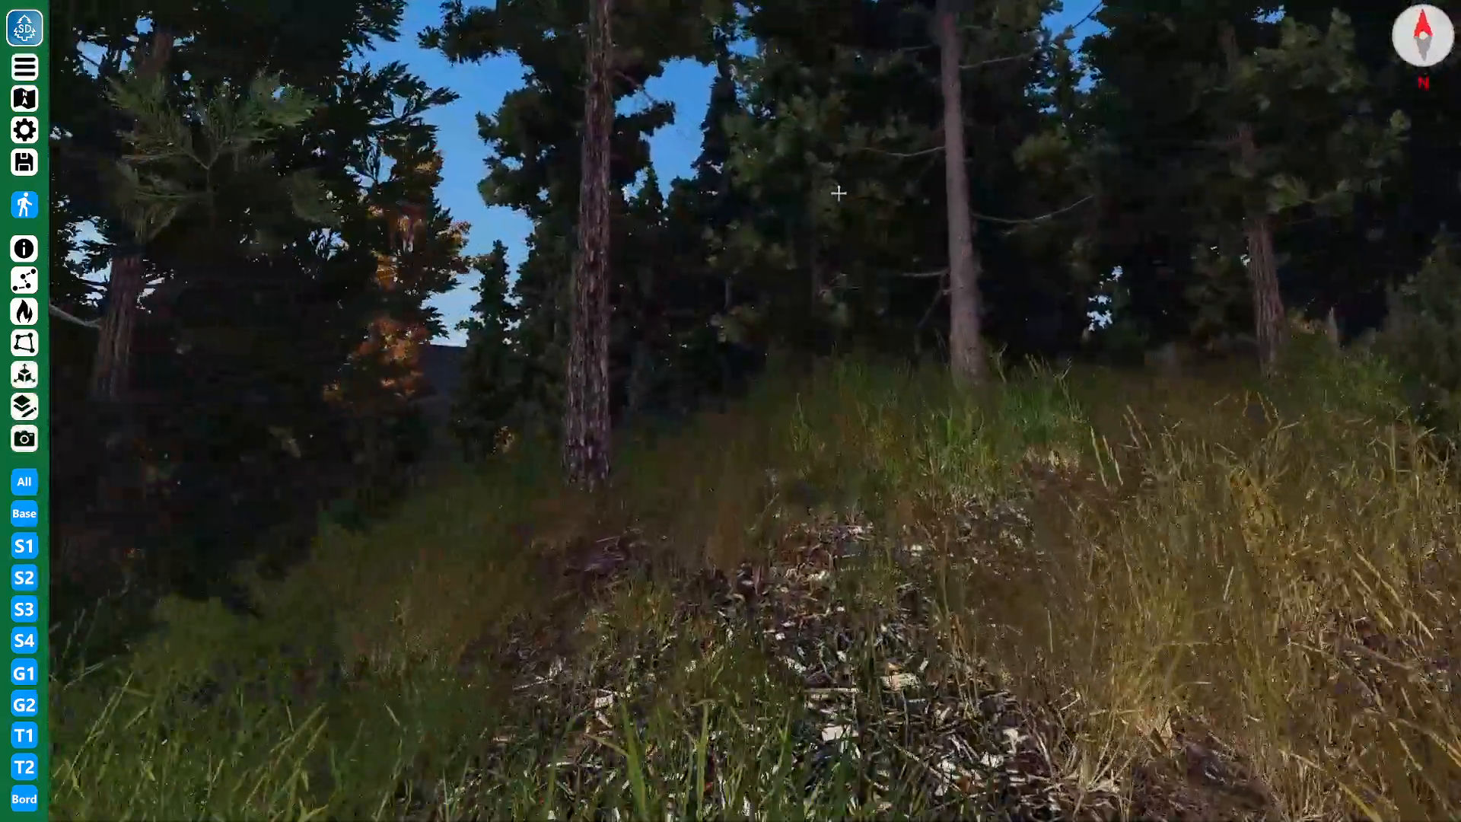
key("w")
right_click_drag(838, 193, 571, 349)
key("d")
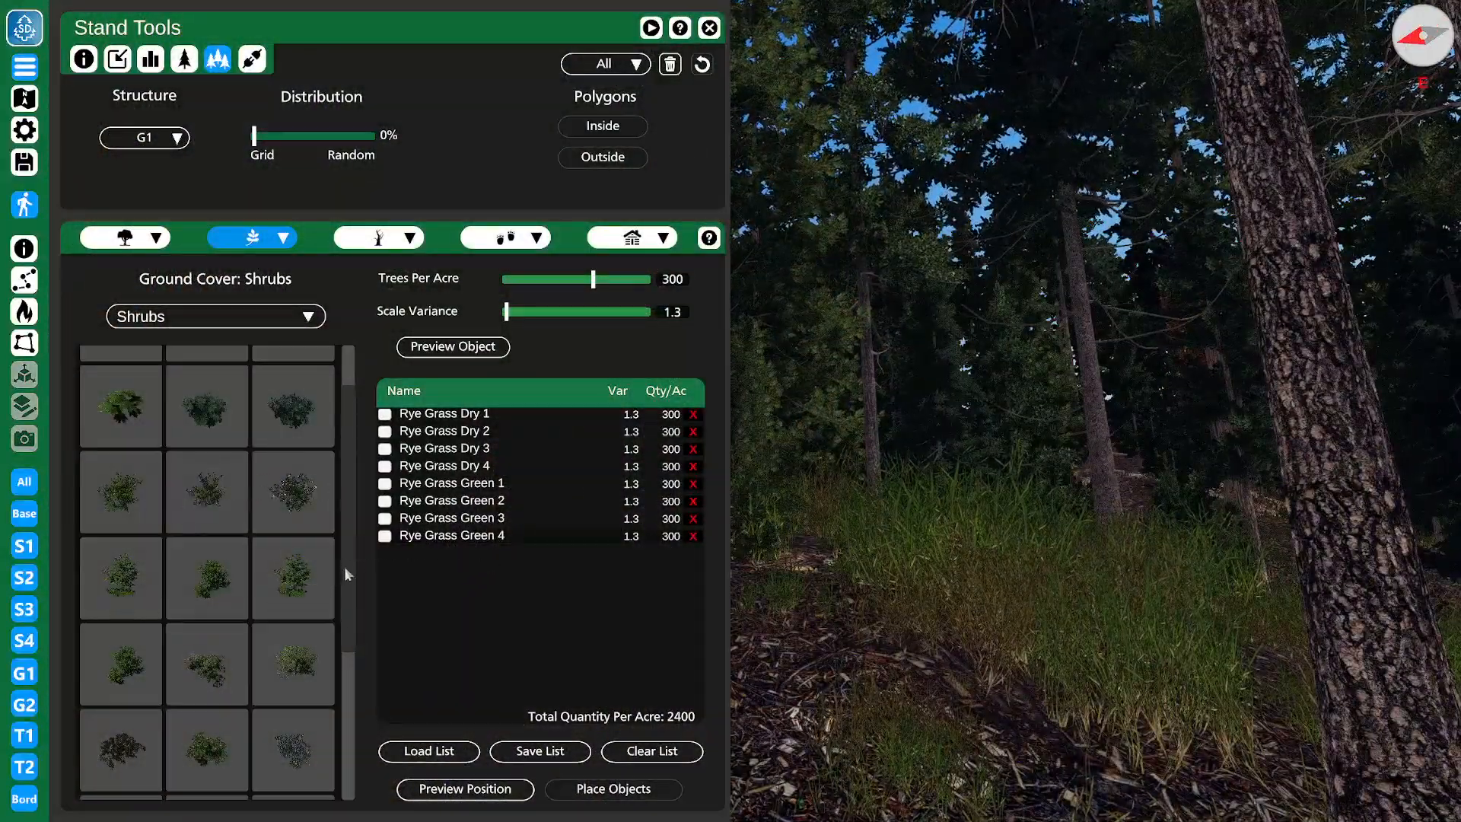
- Browse the Shrubs ground cover and remove all eight rye grass entries from the placement list
scroll(344, 564, "up", 3)
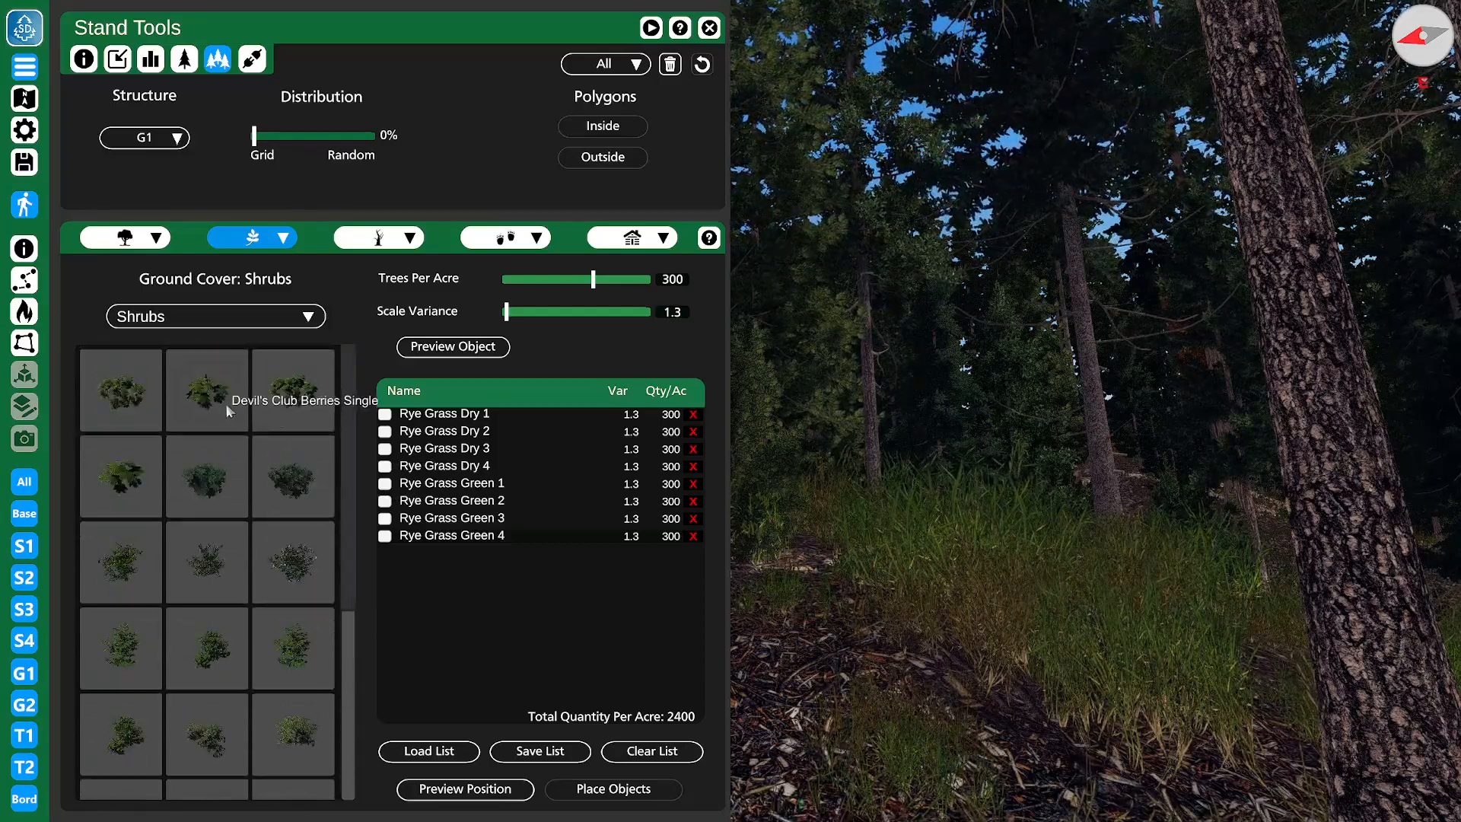
left_click(692, 418)
left_click(692, 418)
left_click(692, 418)
left_click(691, 417)
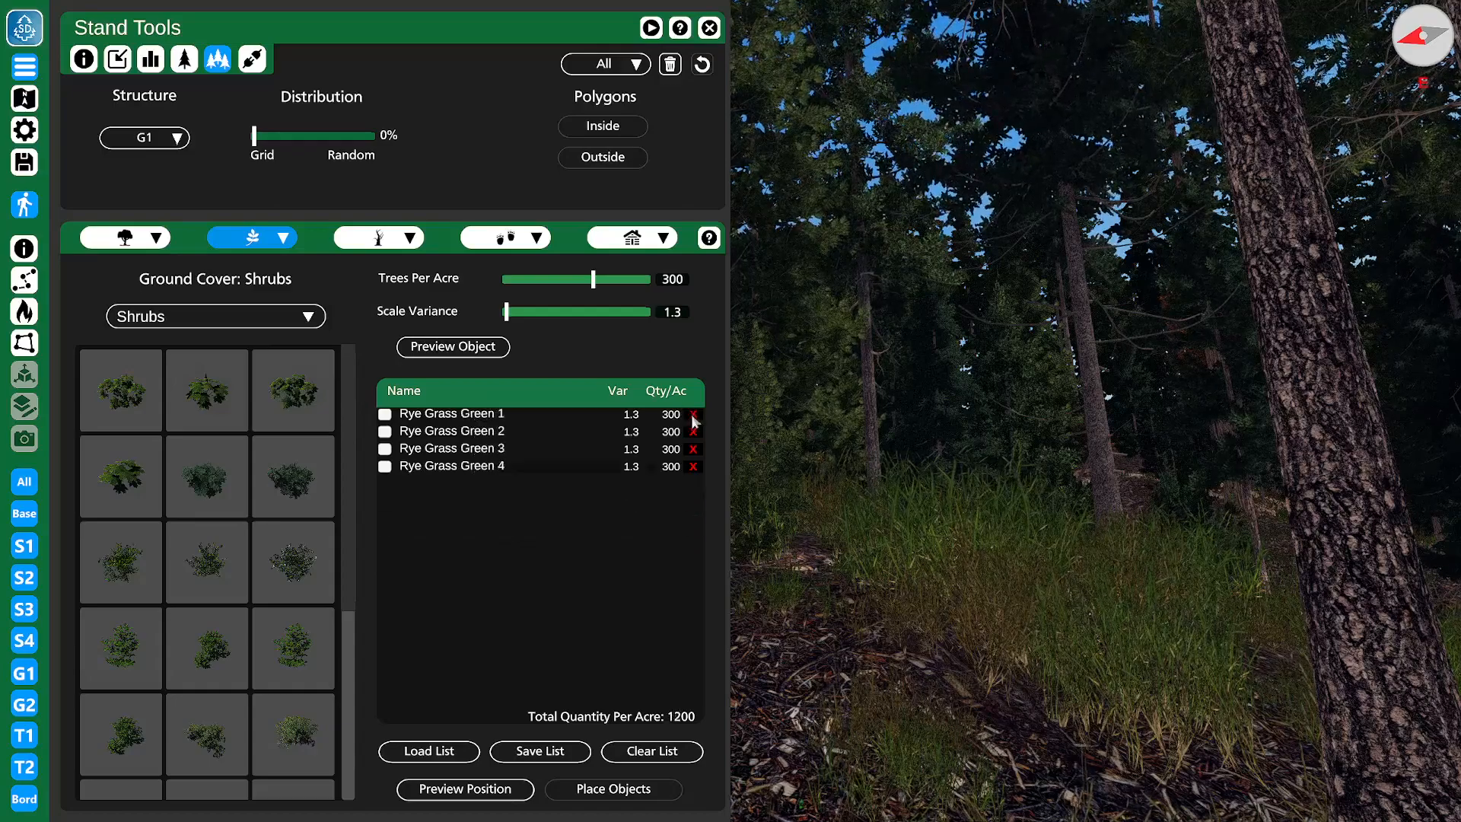
left_click(691, 418)
left_click(691, 418)
left_click(692, 417)
left_click(692, 418)
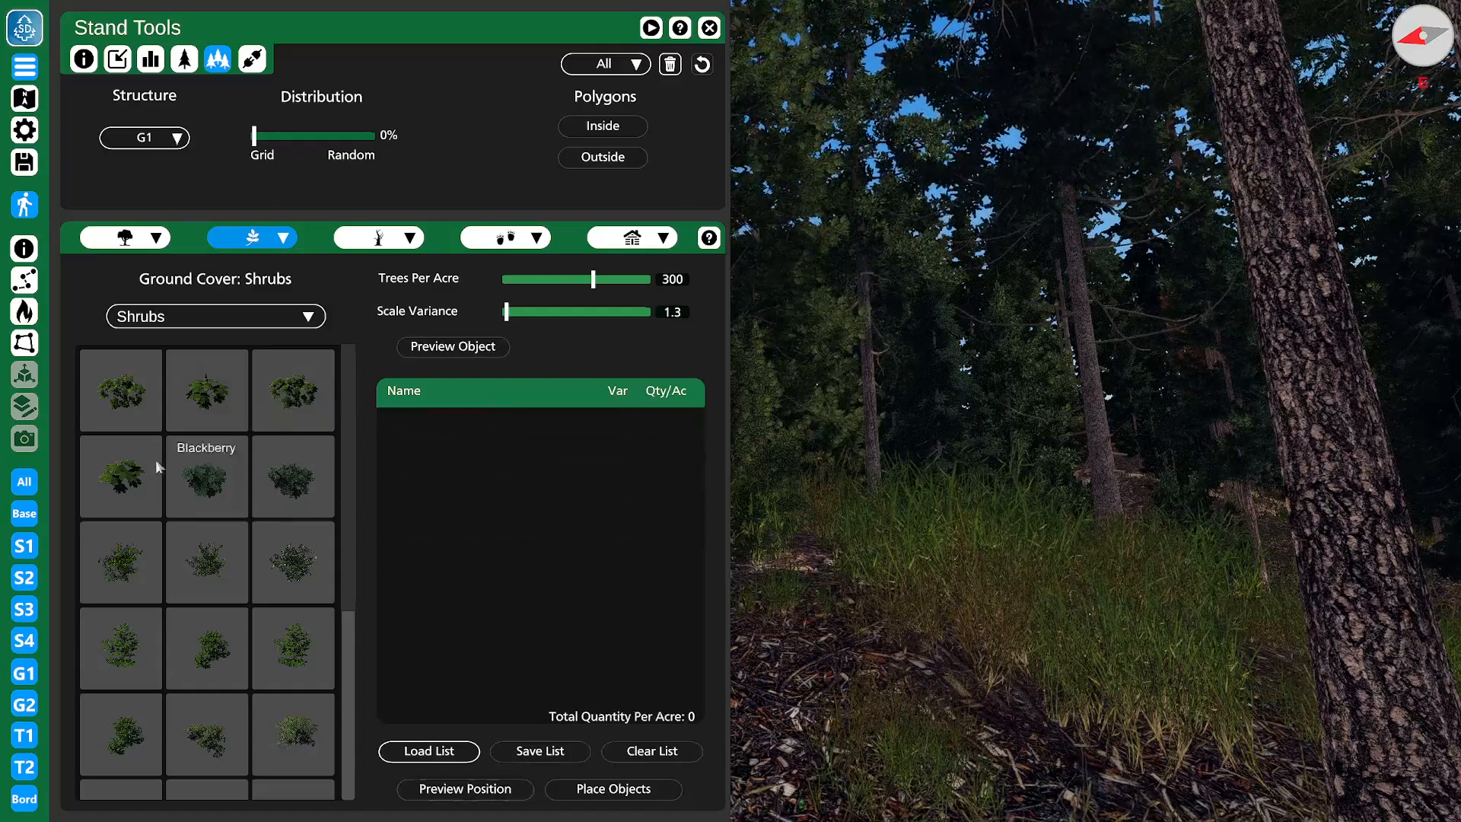
- Add Devil's Club Berries Bunch, Berries Single, Bunch and Single to the list, and set each quantity to 10 per acre
left_click(137, 407)
left_click(204, 403)
left_click(268, 413)
left_click(137, 477)
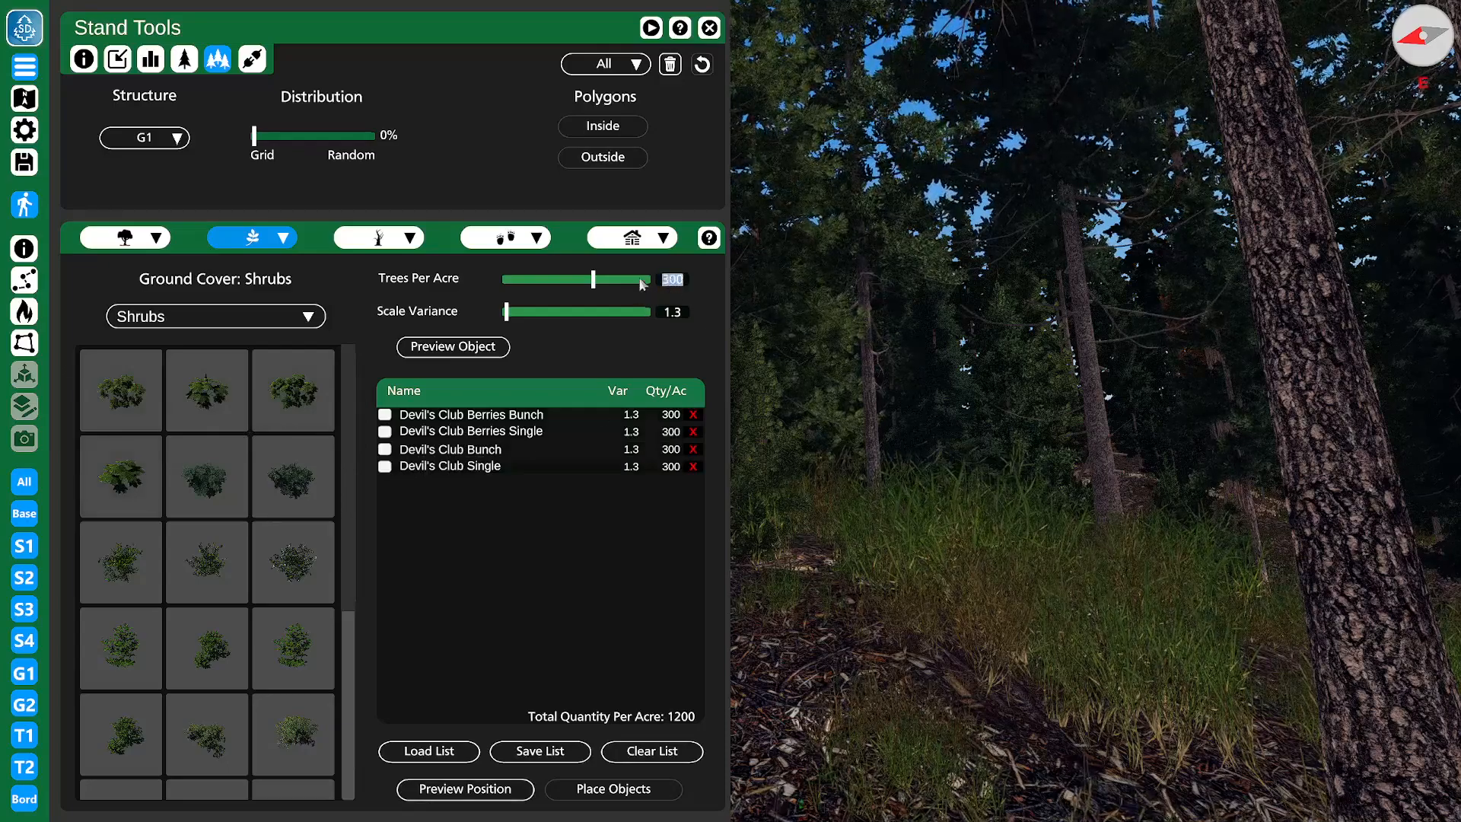
type("10")
left_click(665, 416)
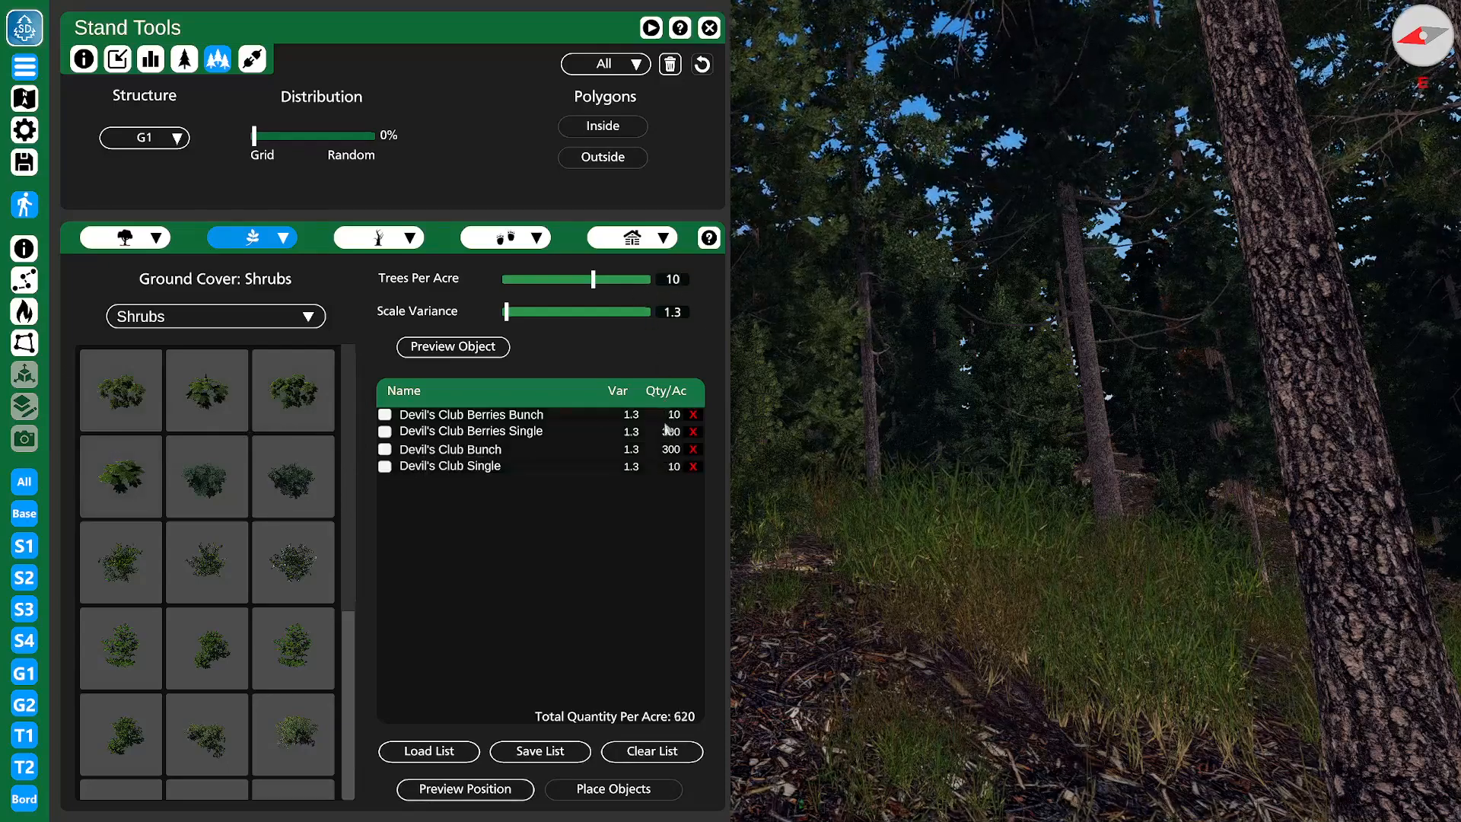
left_click(667, 448)
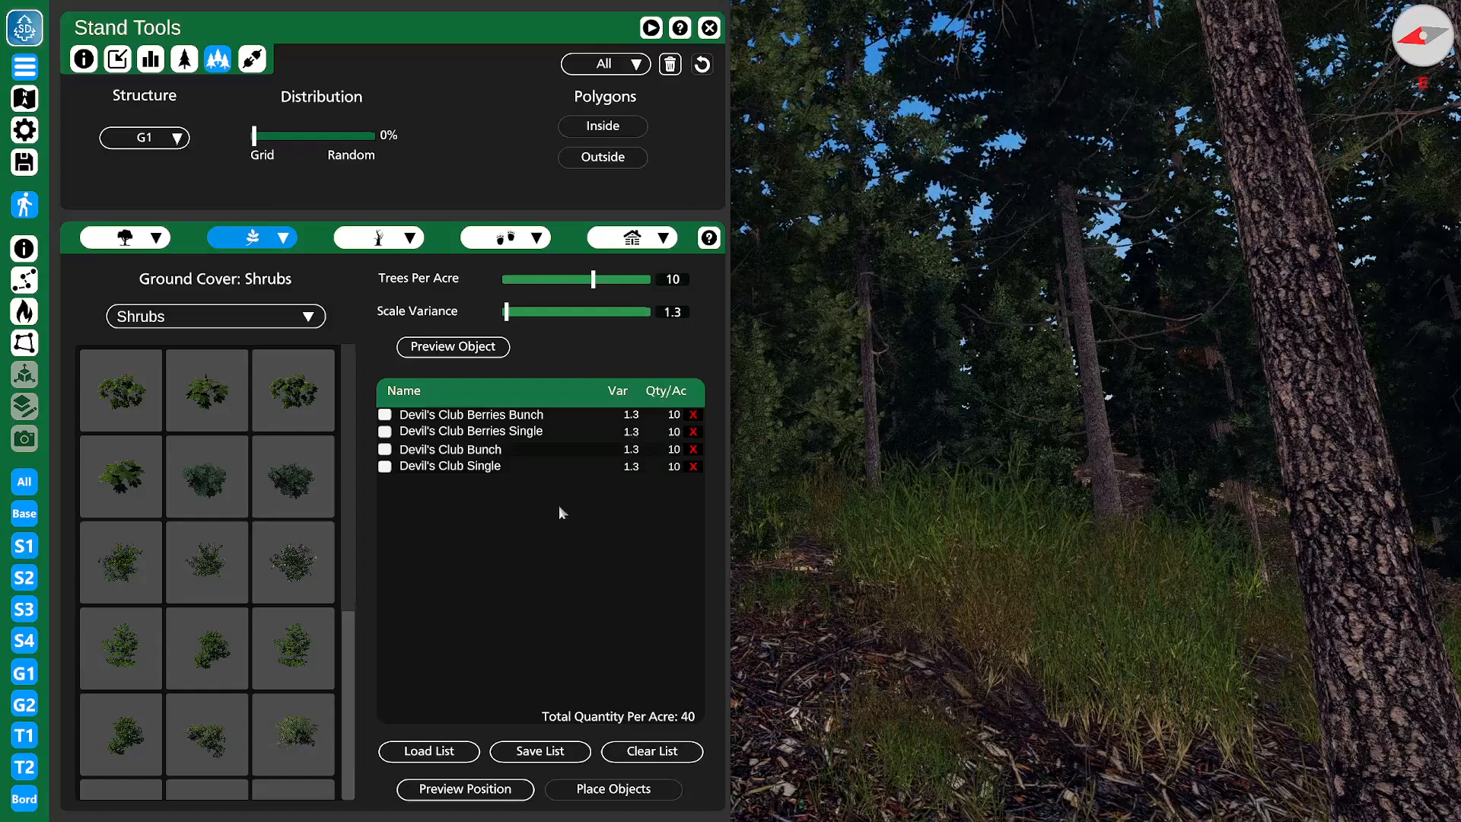
- Preview and place the Devil's Club shrubs with 0% distribution, and walk up to view them in the stand
left_click(521, 797)
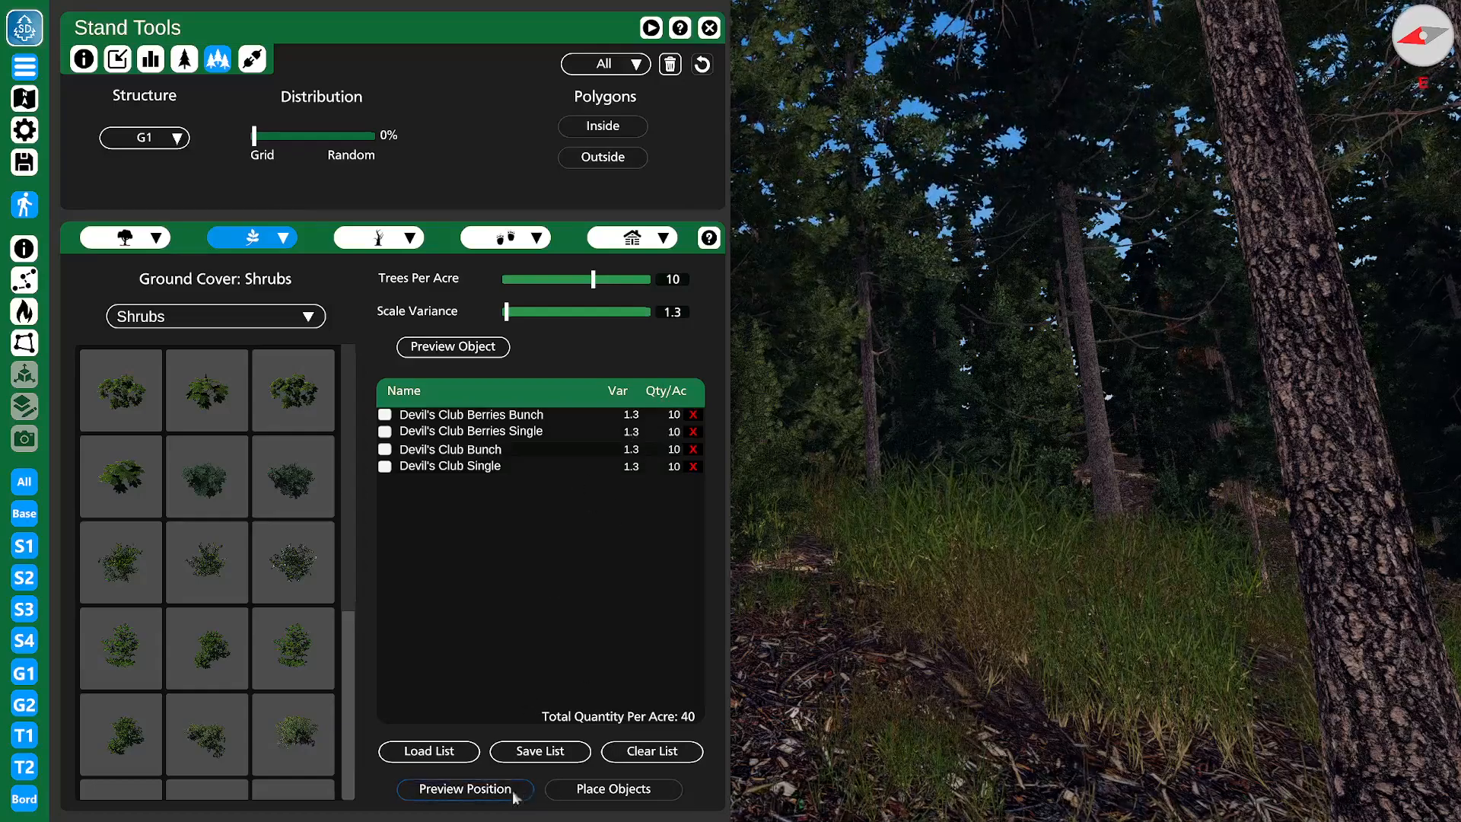
left_click(595, 790)
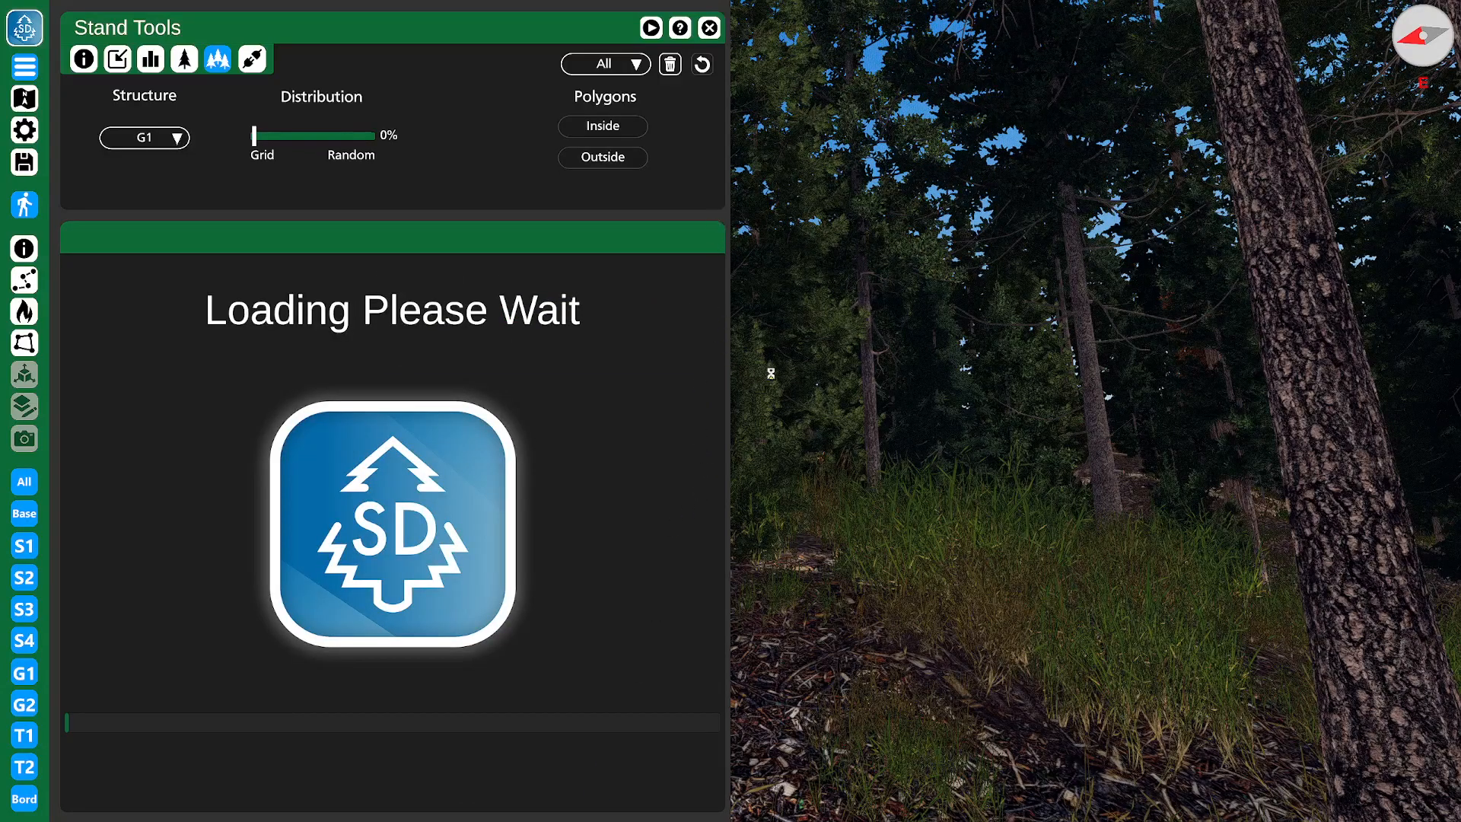
key("m")
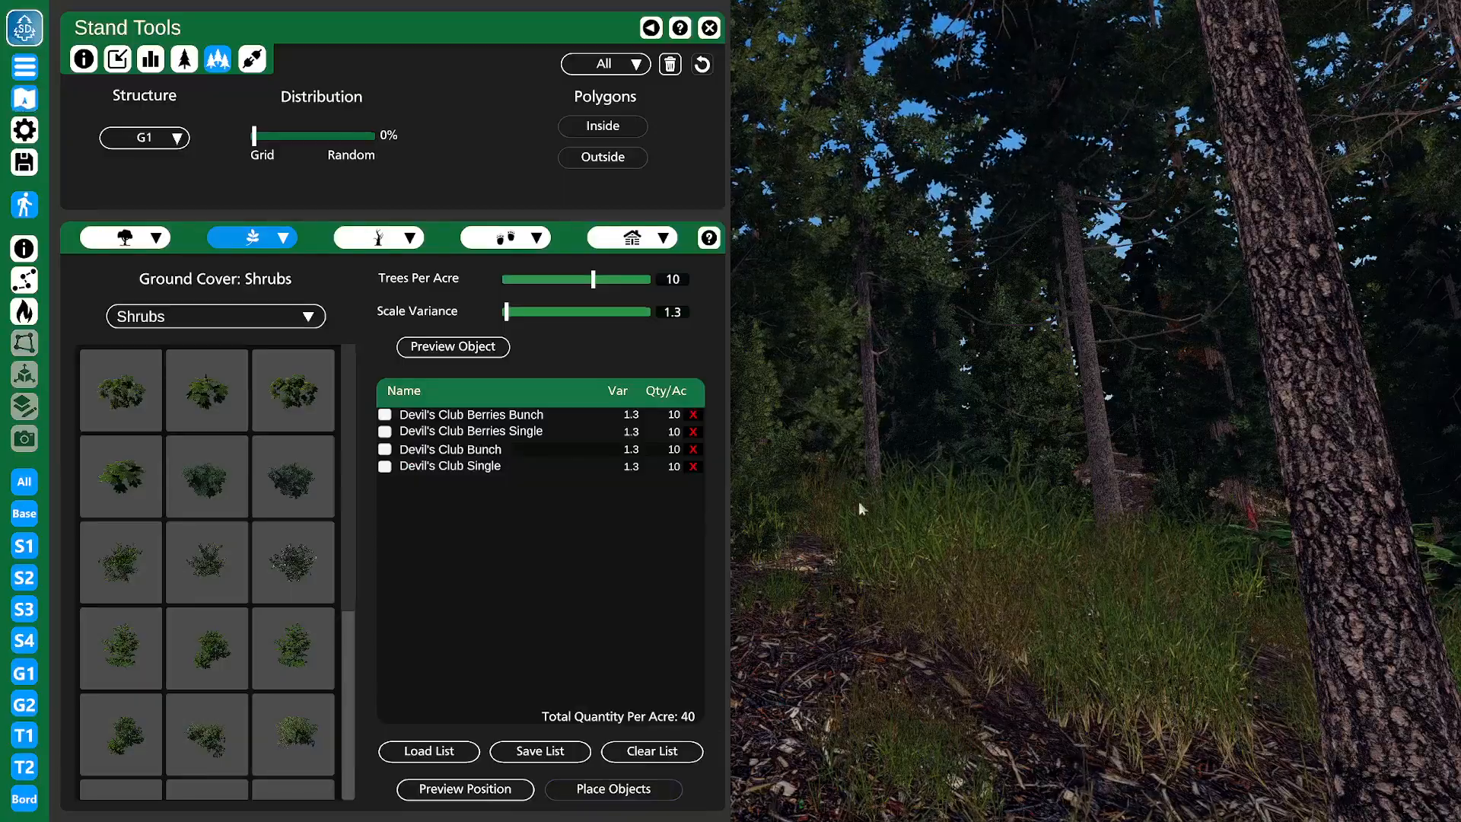
key("m")
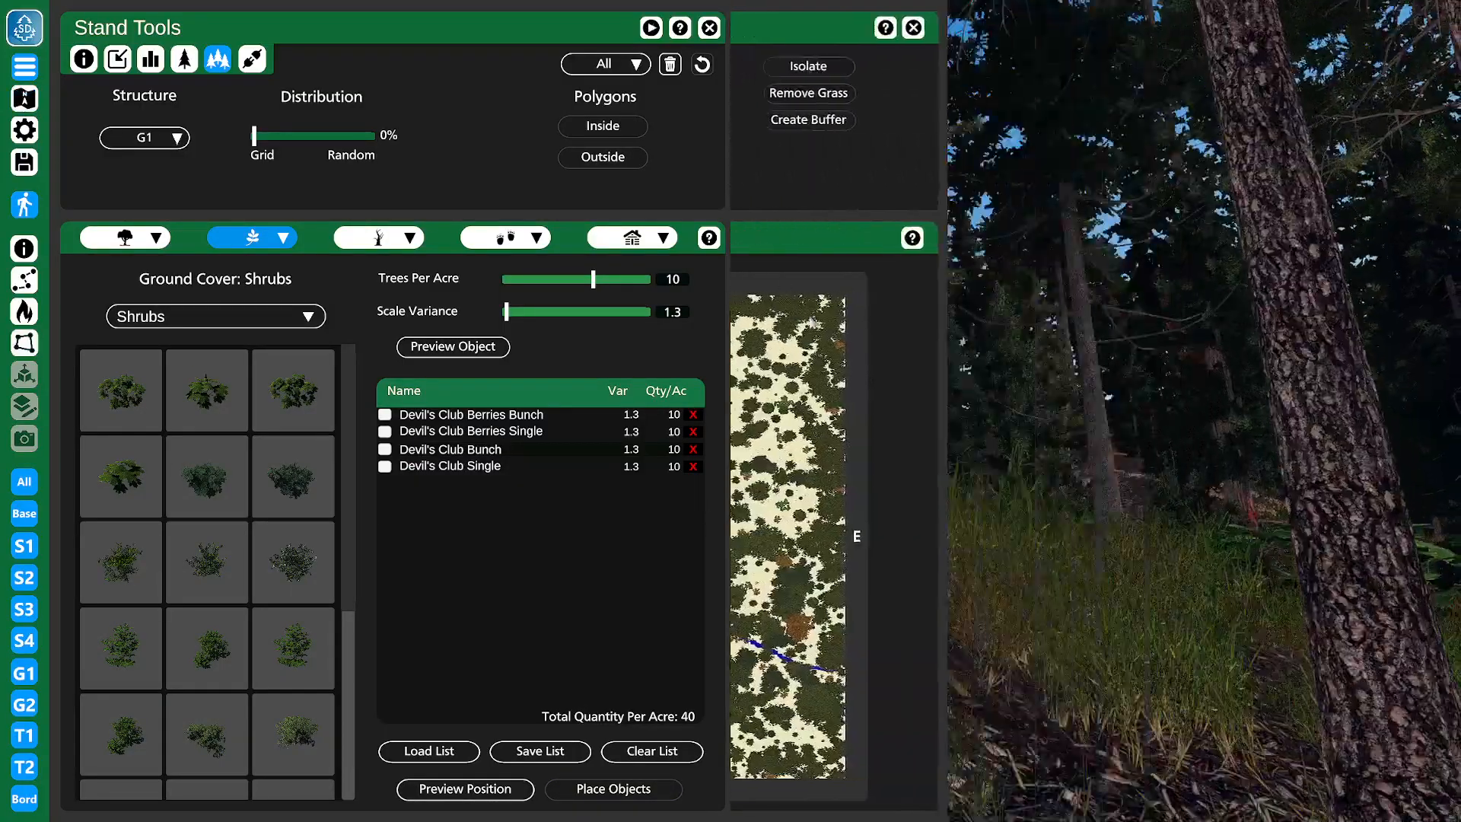
key("w")
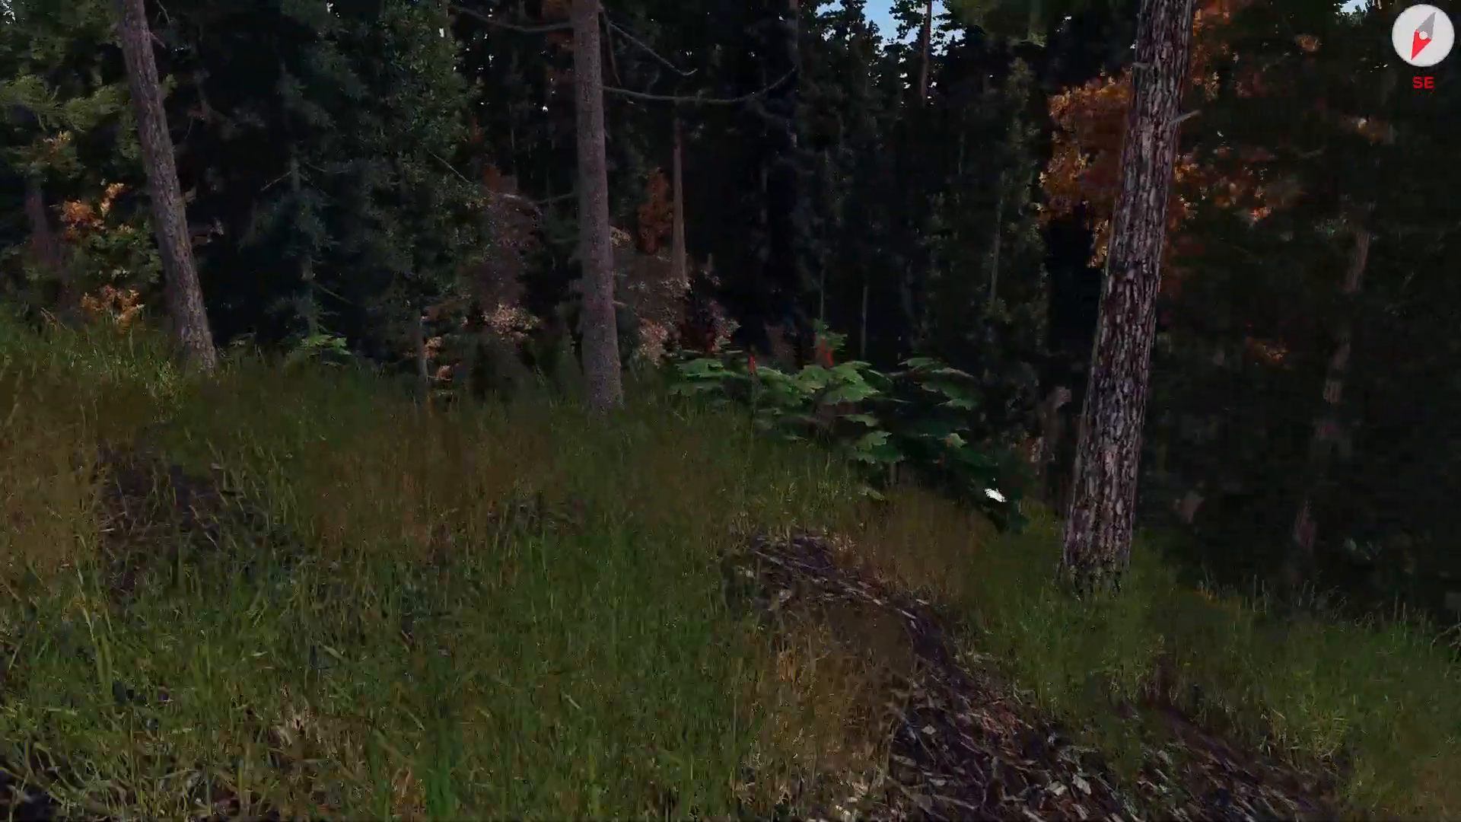
key("w")
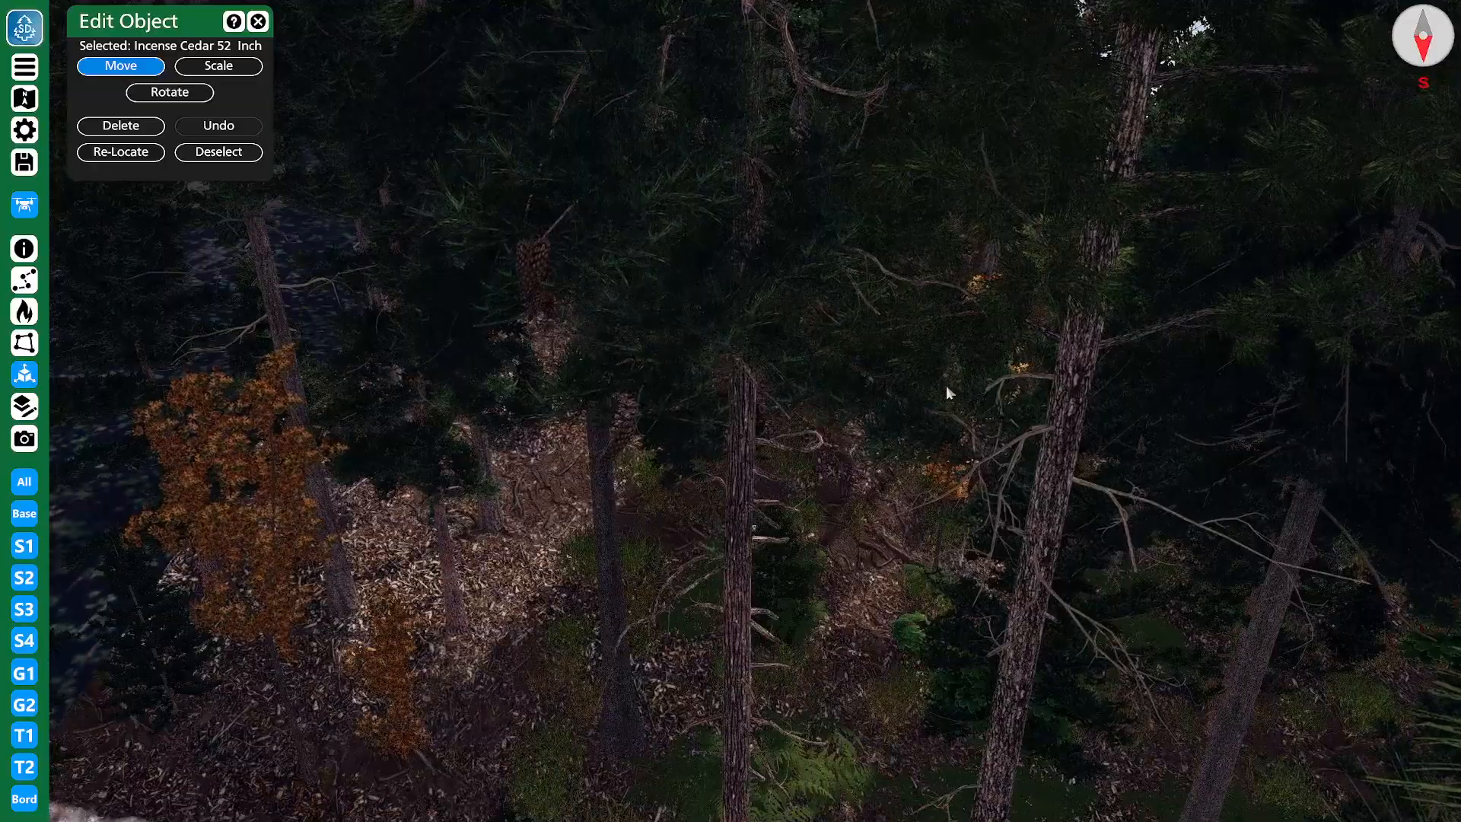
- Select the 27 inch Douglas Fir in the drone view and delete it
right_click_drag(953, 394, 1217, 378)
key("w")
right_click_drag(1006, 361, 617, 404)
key("w")
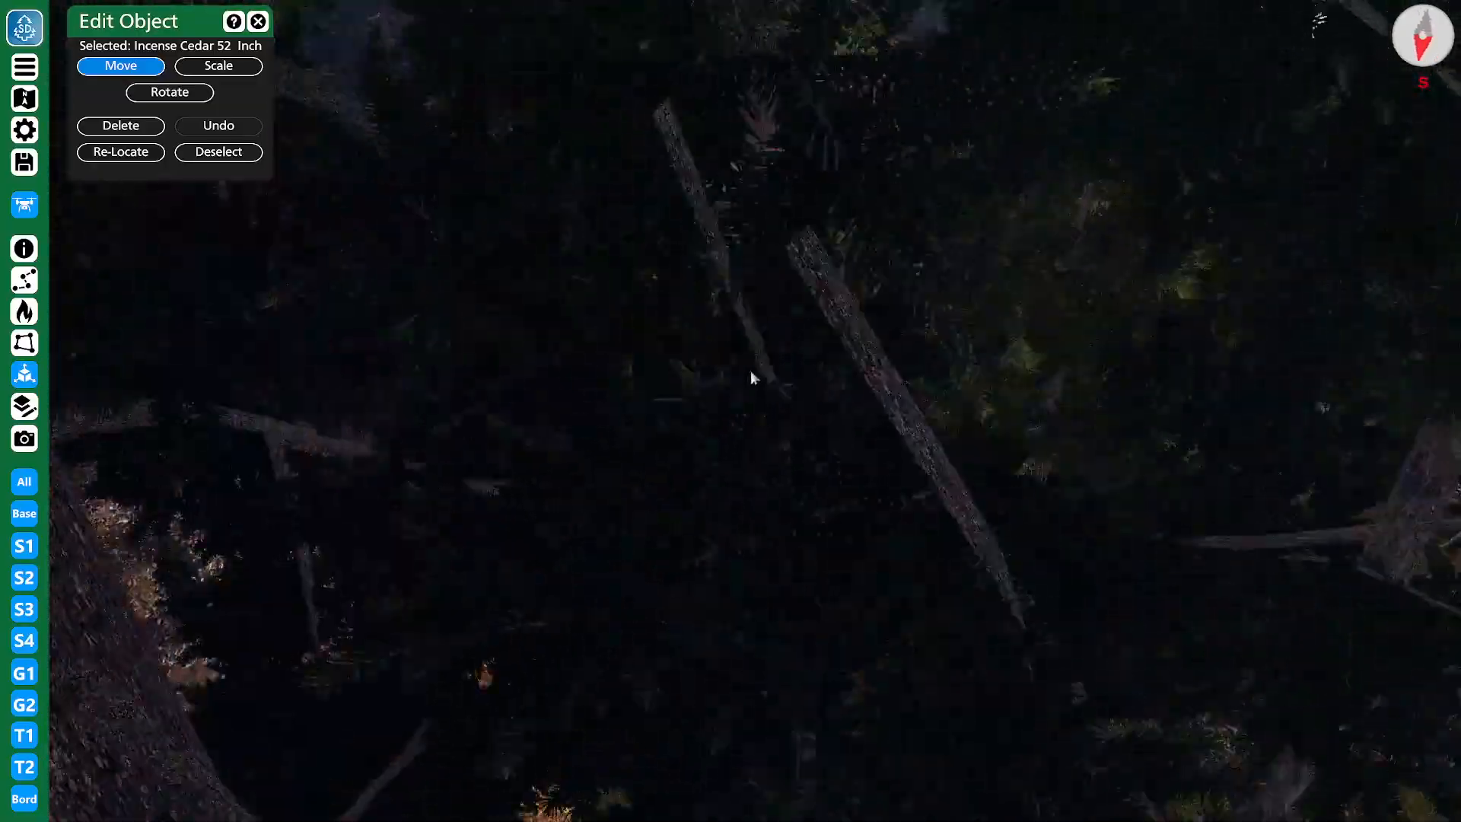
right_click_drag(924, 333, 465, 496)
key("s")
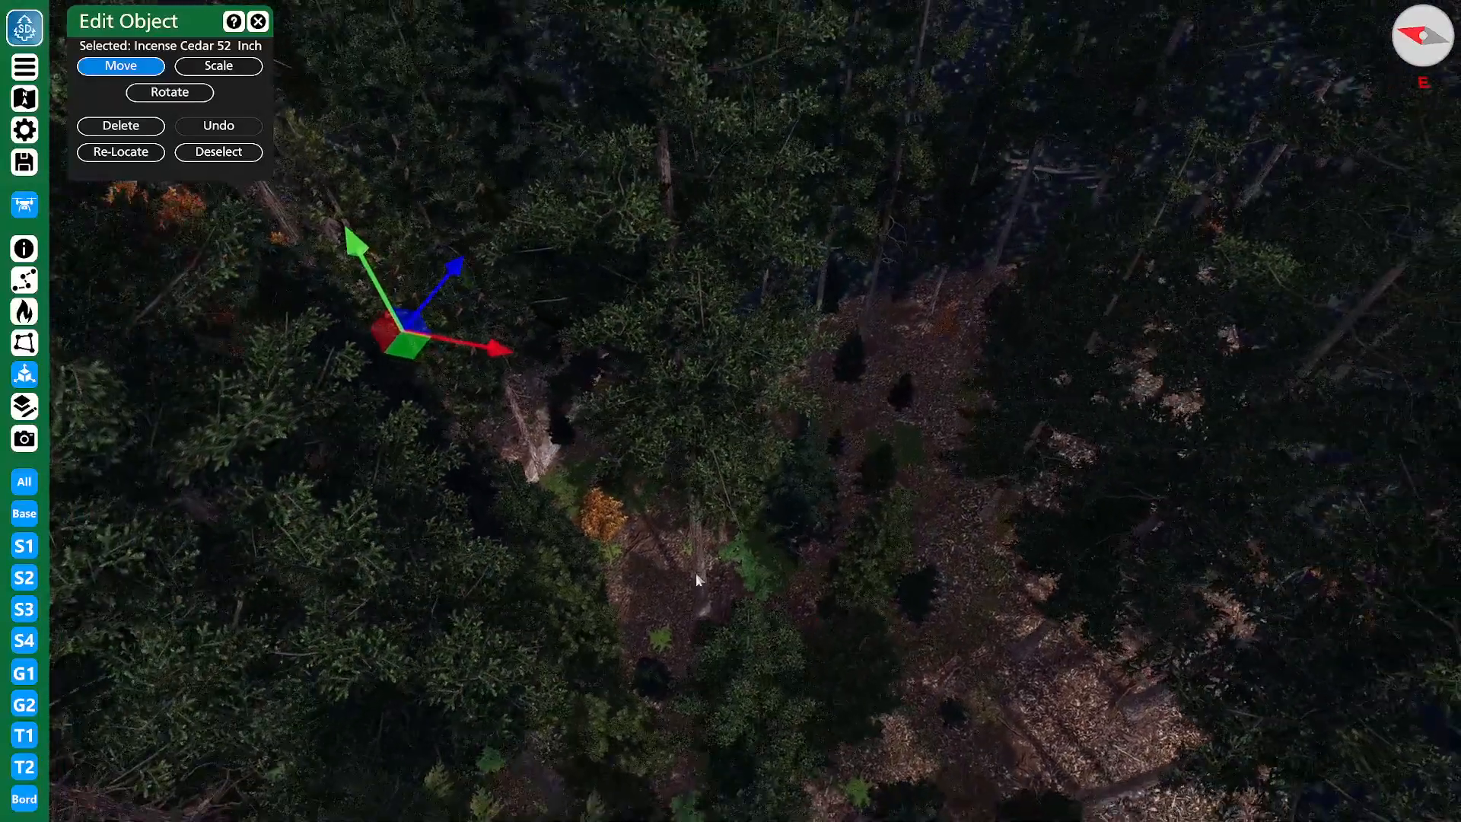
left_click(694, 573)
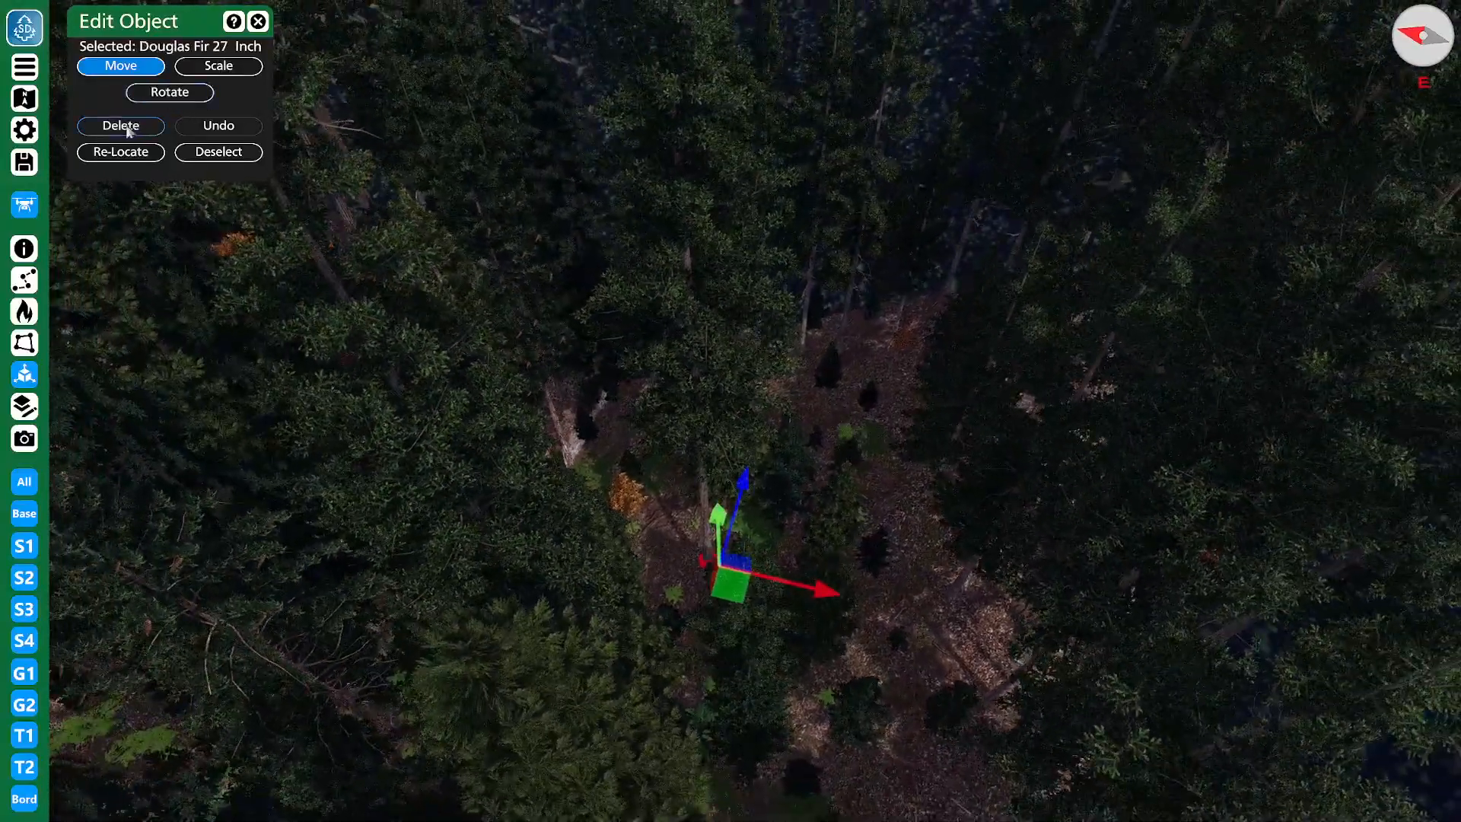
left_click(127, 130)
- Leave object editing and open the Polygon Panel over the drone view
key("e")
right_click_drag(802, 435, 870, 472)
key("s")
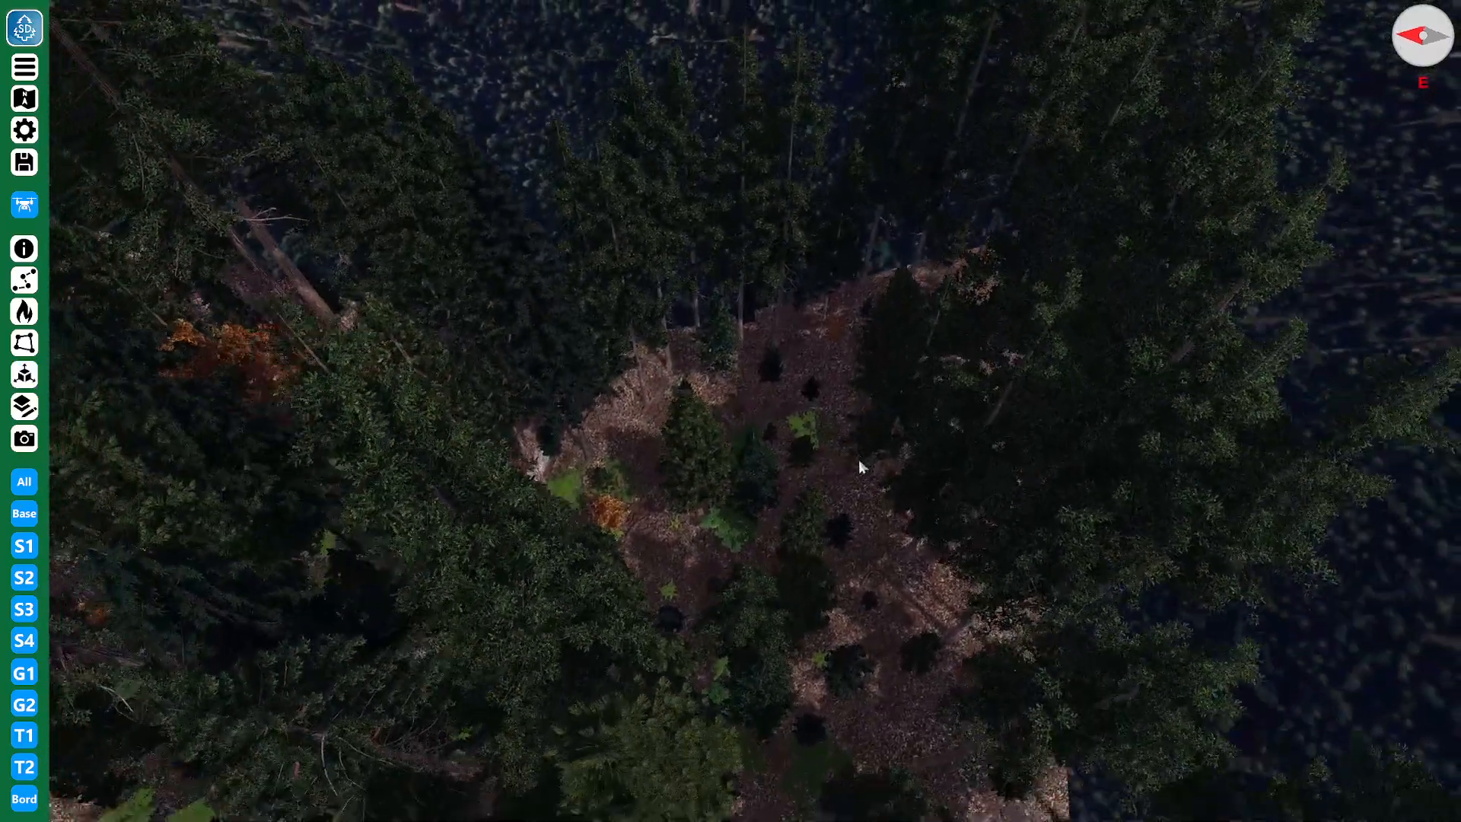
key("a")
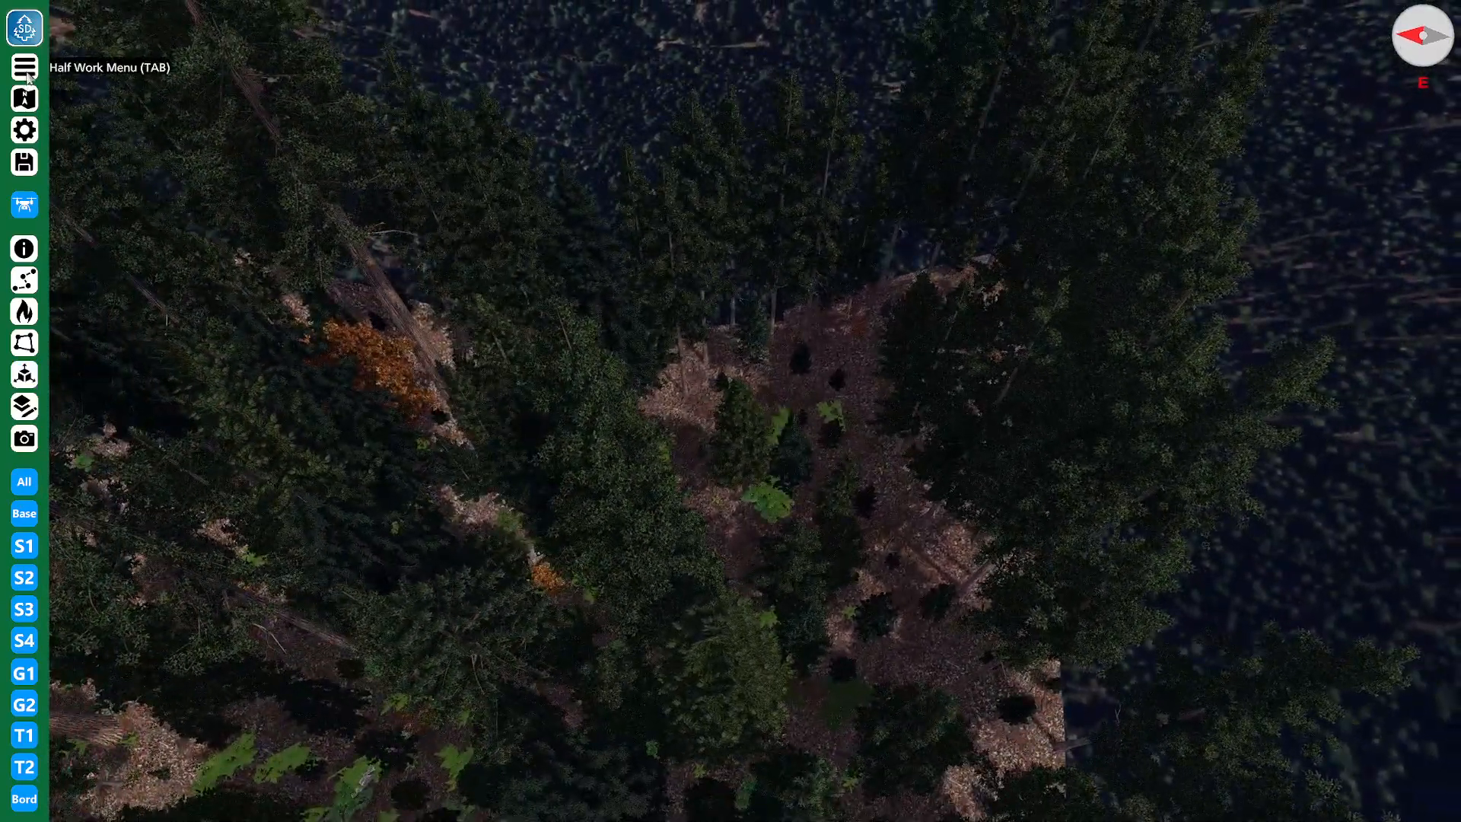
left_click(17, 69)
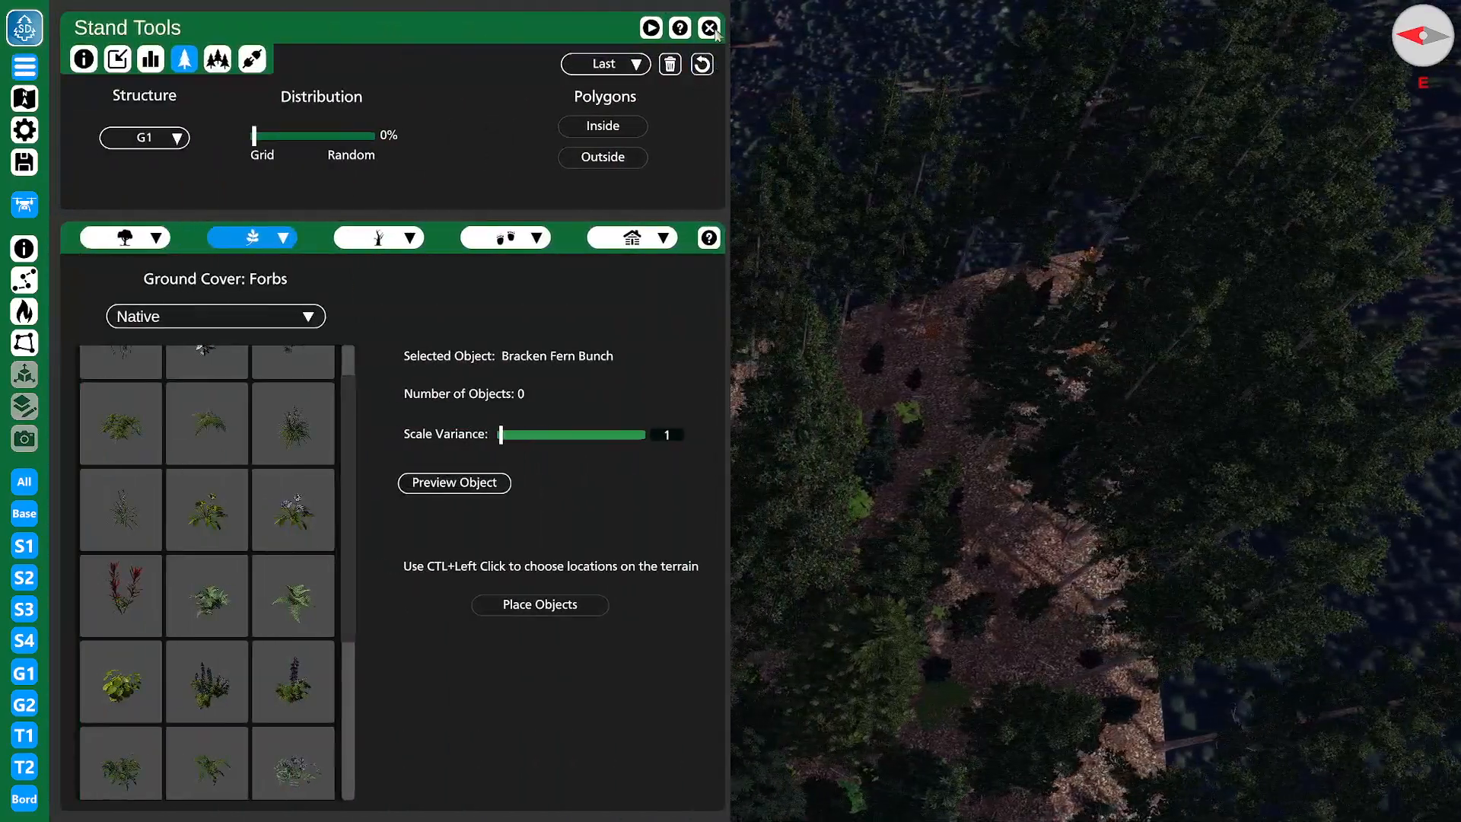
left_click(709, 28)
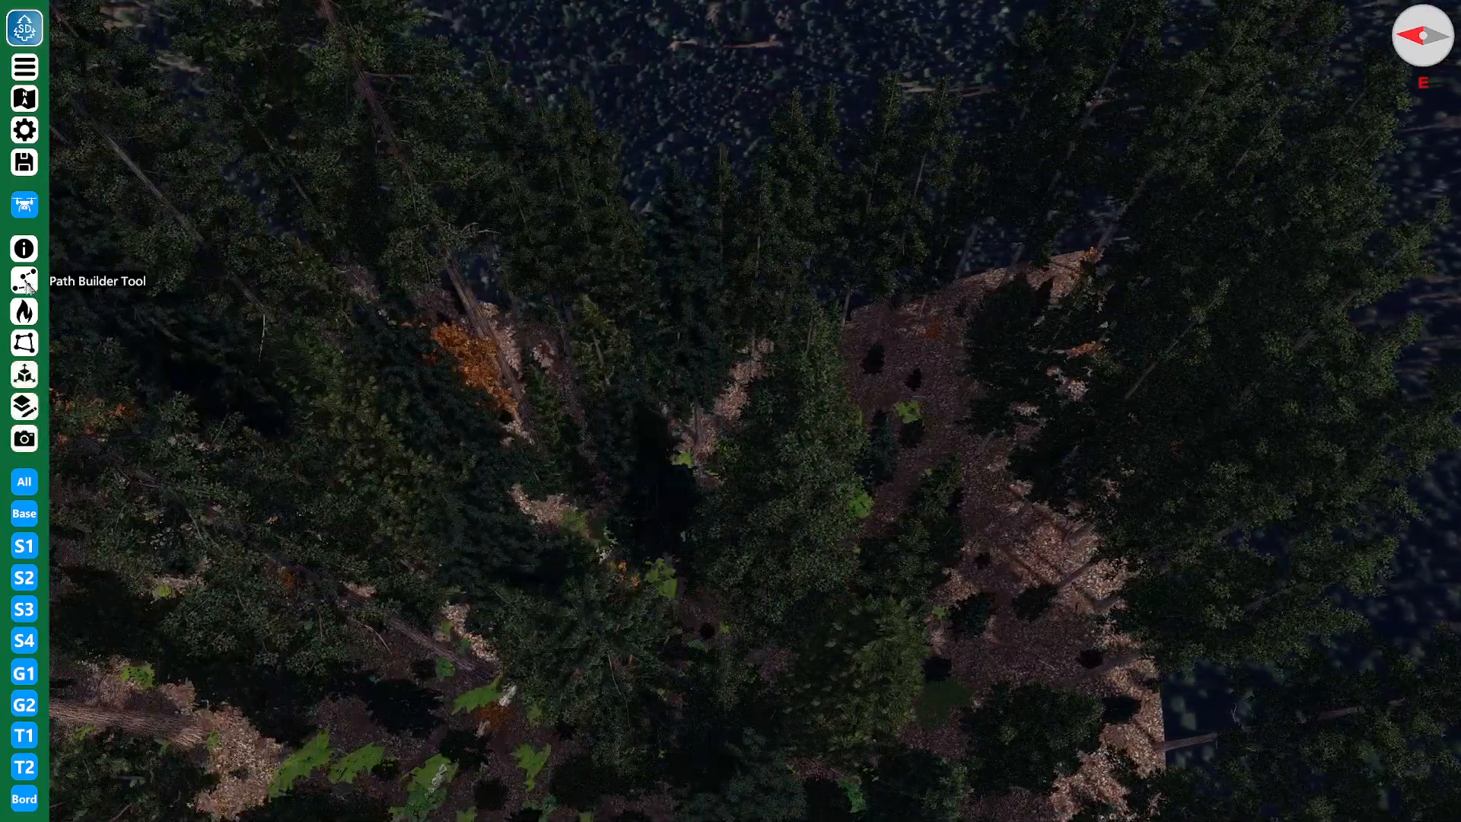
left_click(24, 342)
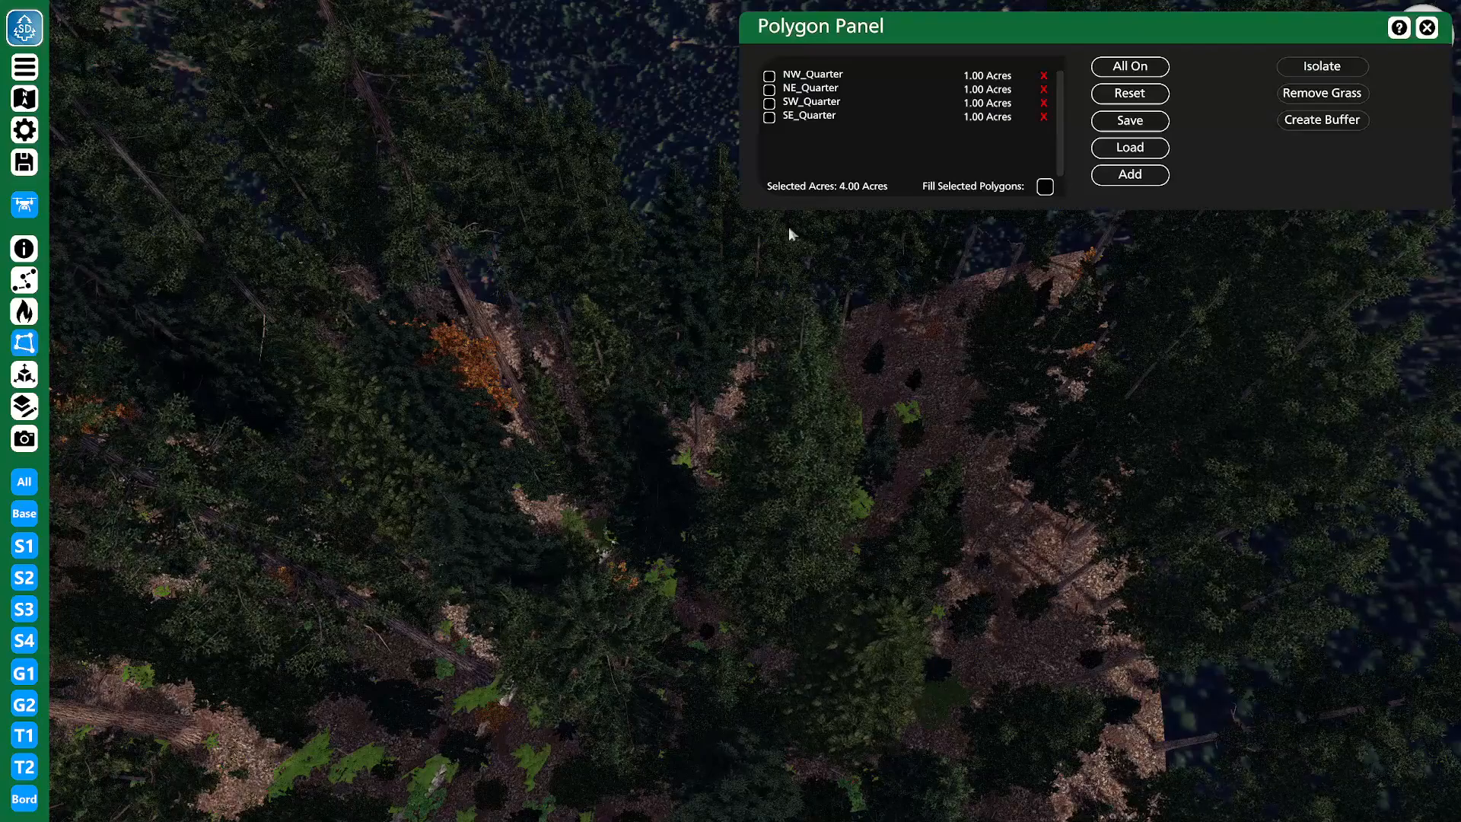
- Draw a freehand polygon of about 0.11 acres around the open patch of the stand and finish it
right_click_drag(854, 288, 871, 372)
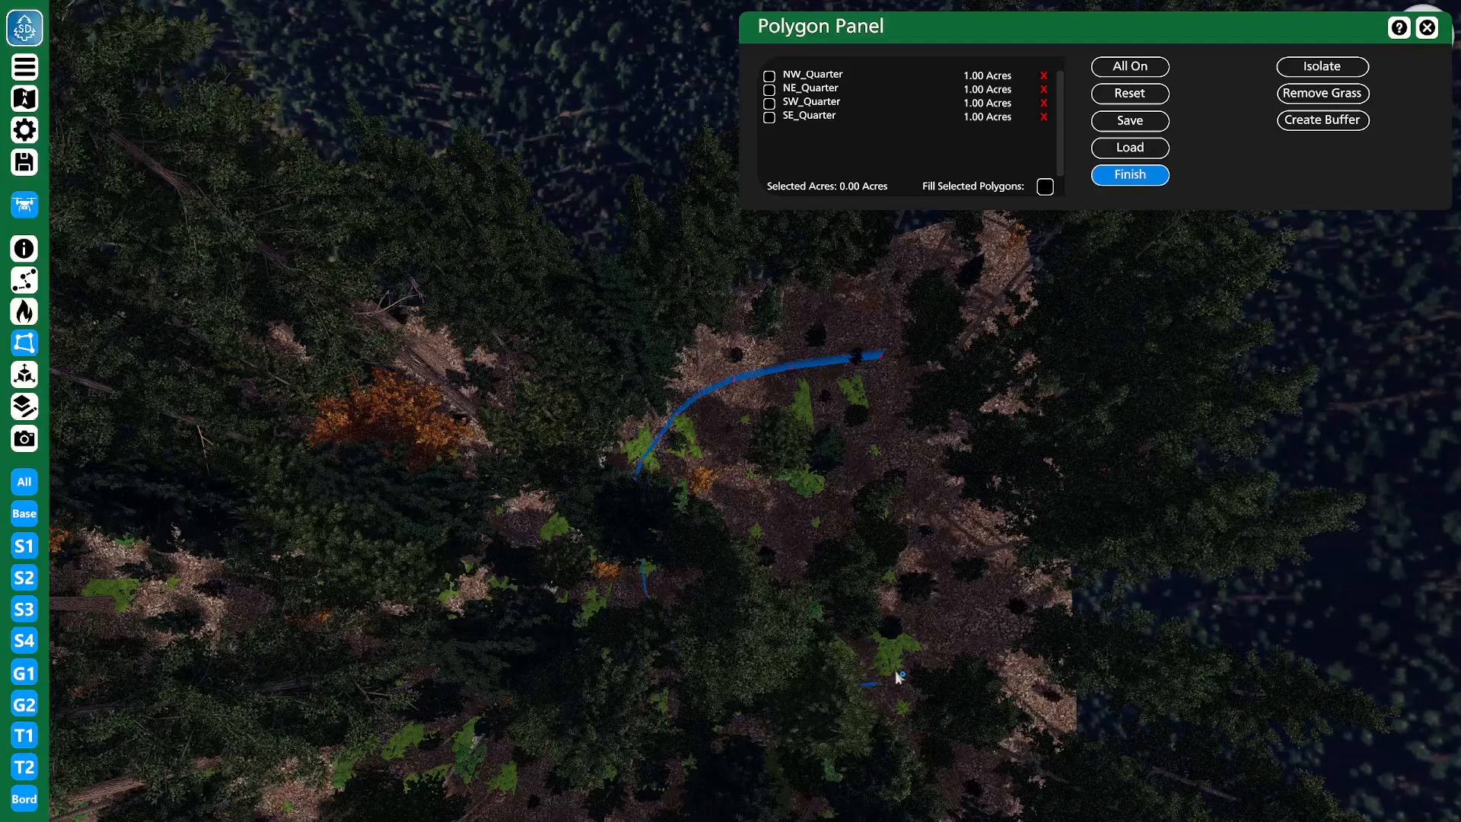
left_click_drag(904, 432, 895, 363)
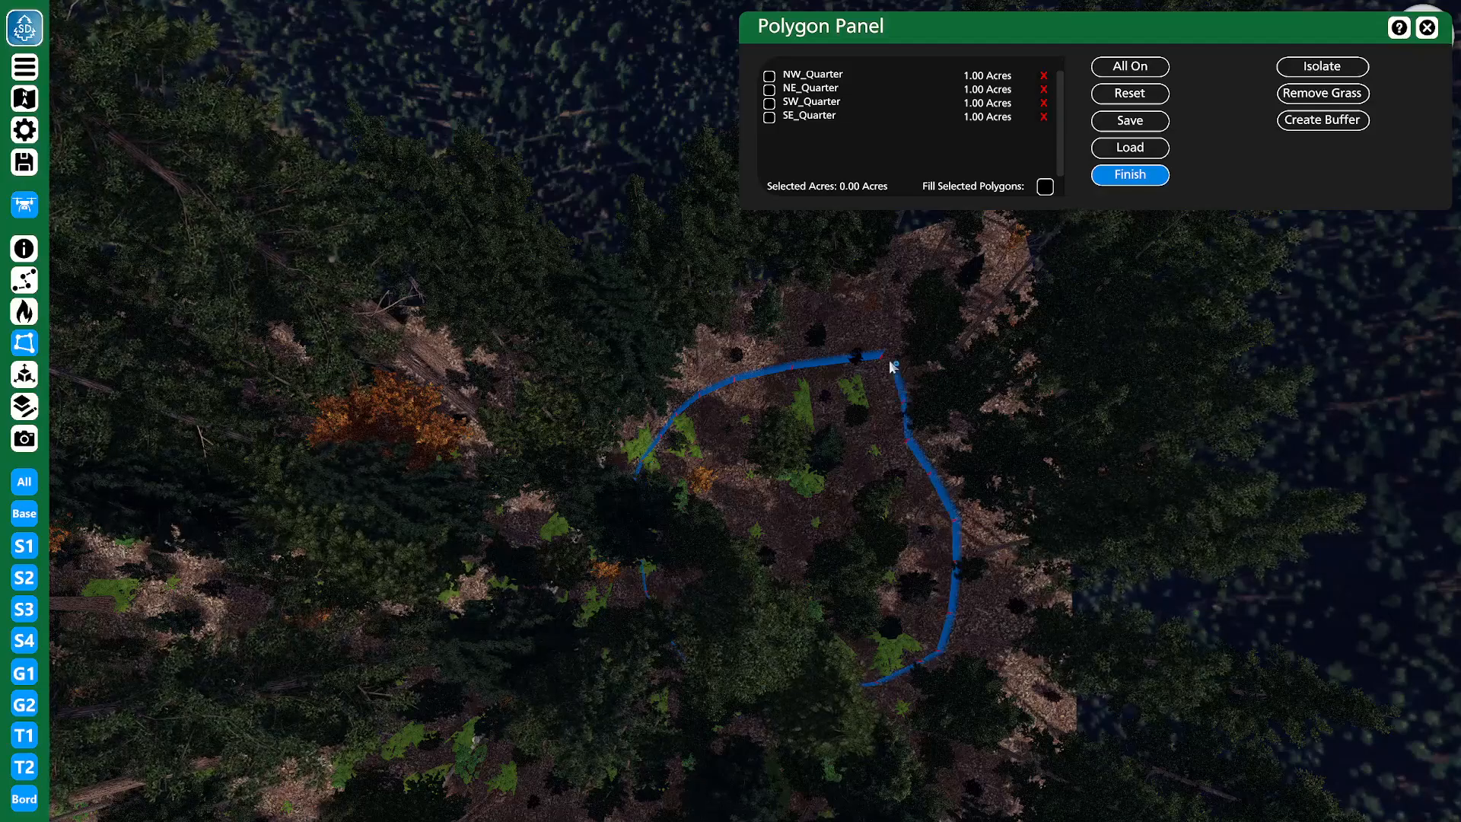
left_click(1123, 177)
- Try clearing objects of type All inside the drawn polygon, and undo the clearing
right_click_drag(920, 417, 875, 295)
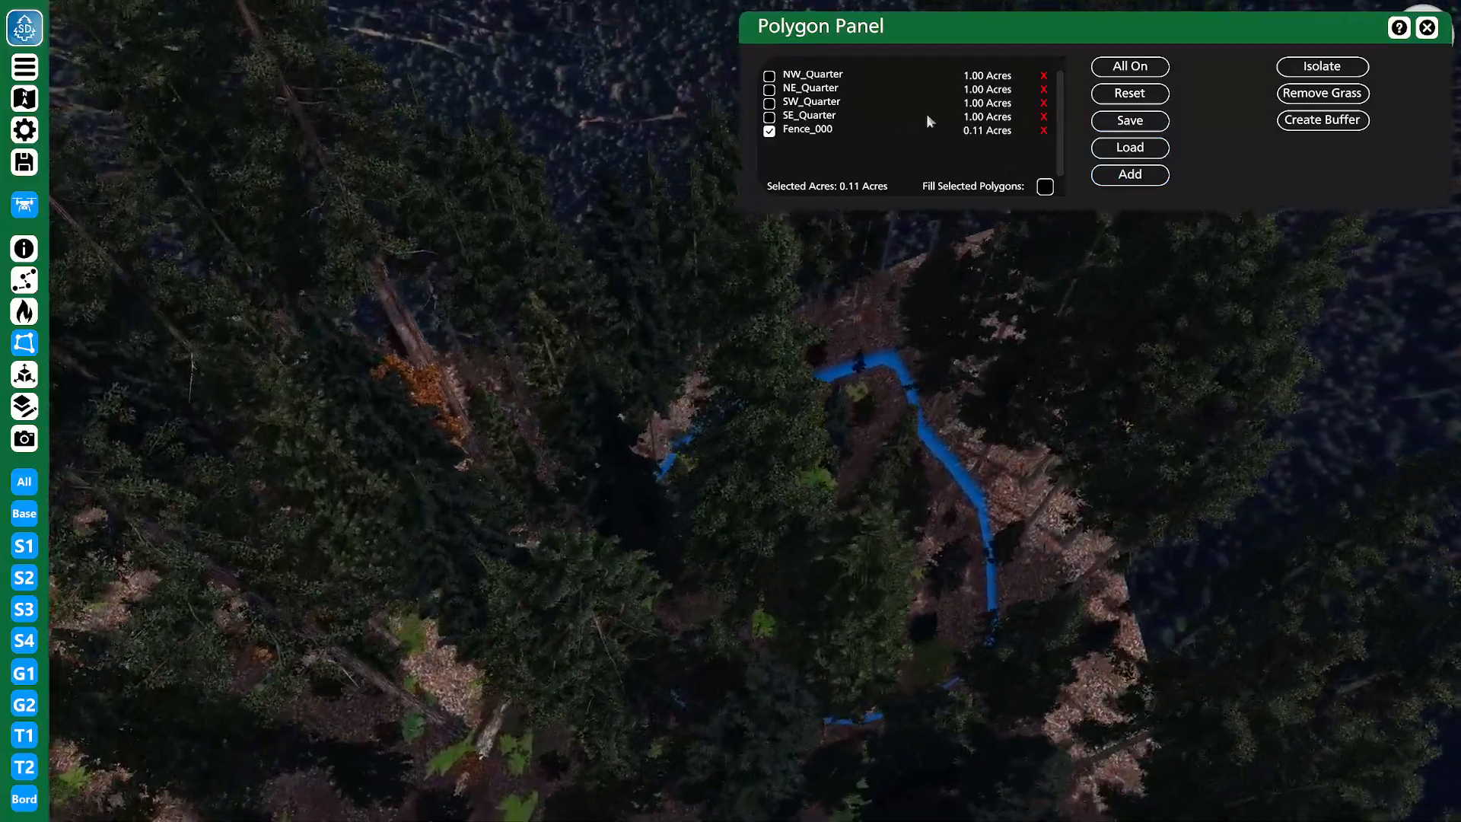
key("s")
key("d")
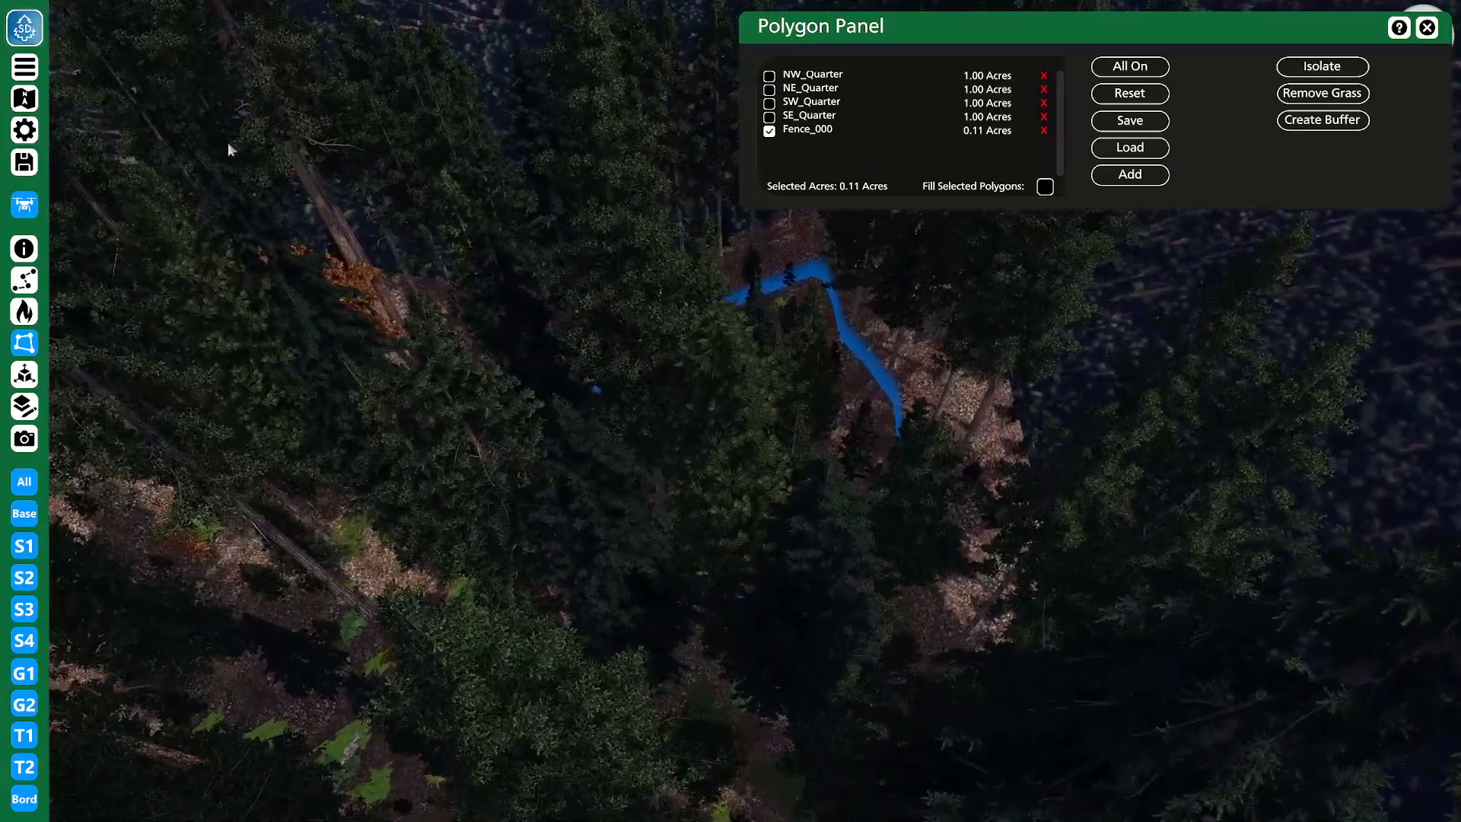
left_click(24, 67)
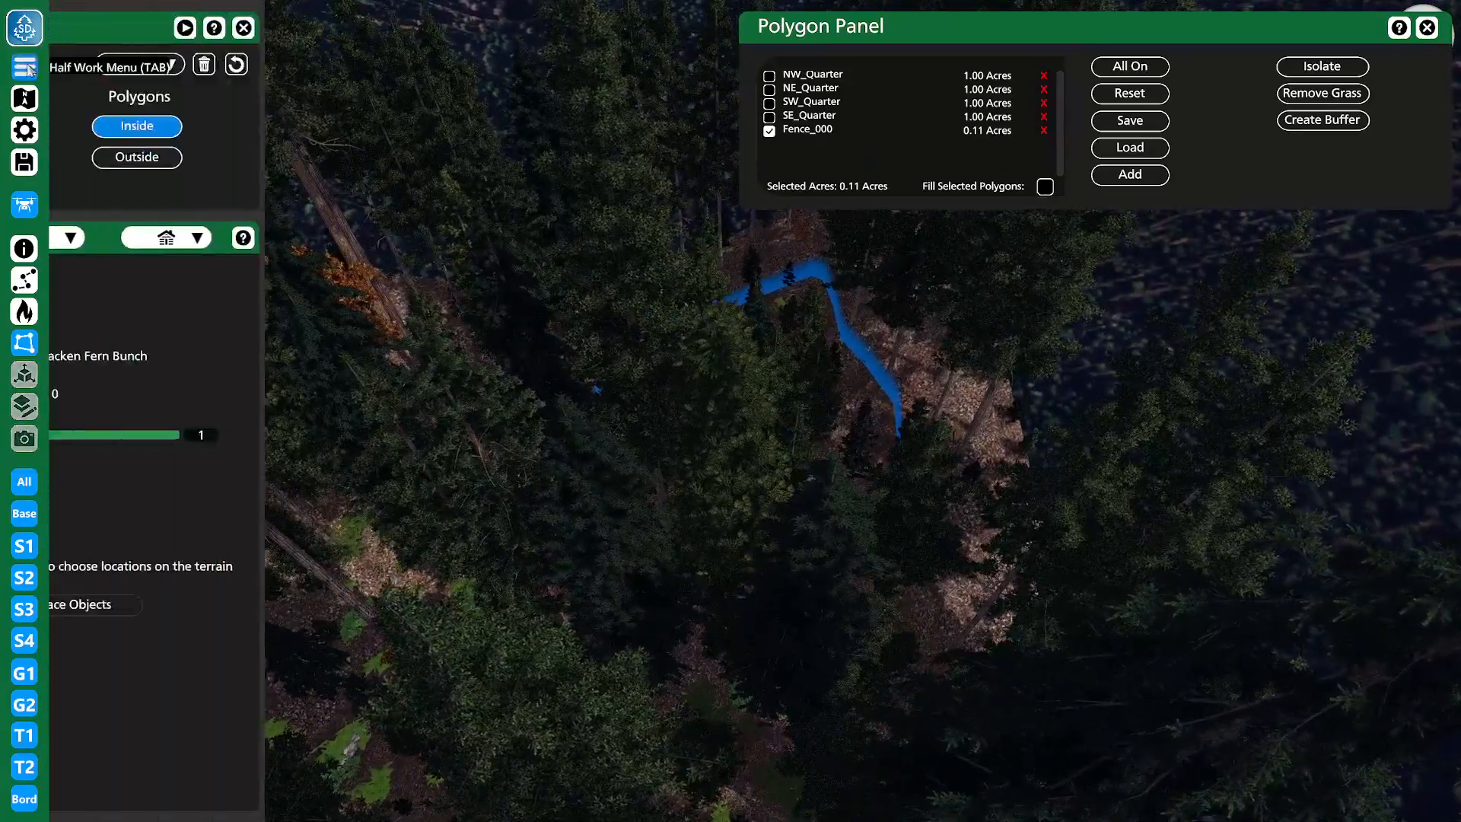
left_click(609, 64)
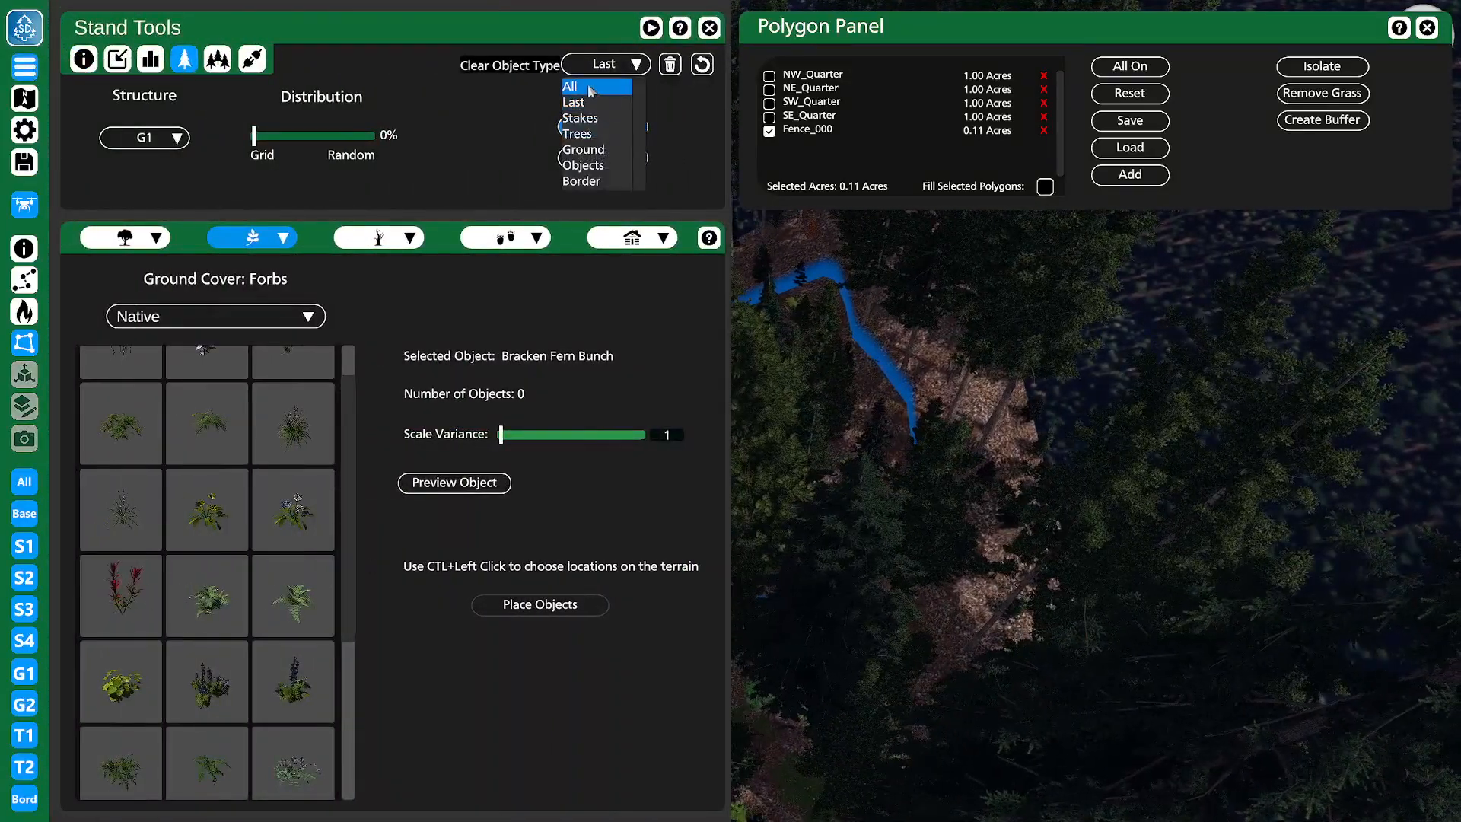
left_click(636, 85)
key("a")
left_click(672, 72)
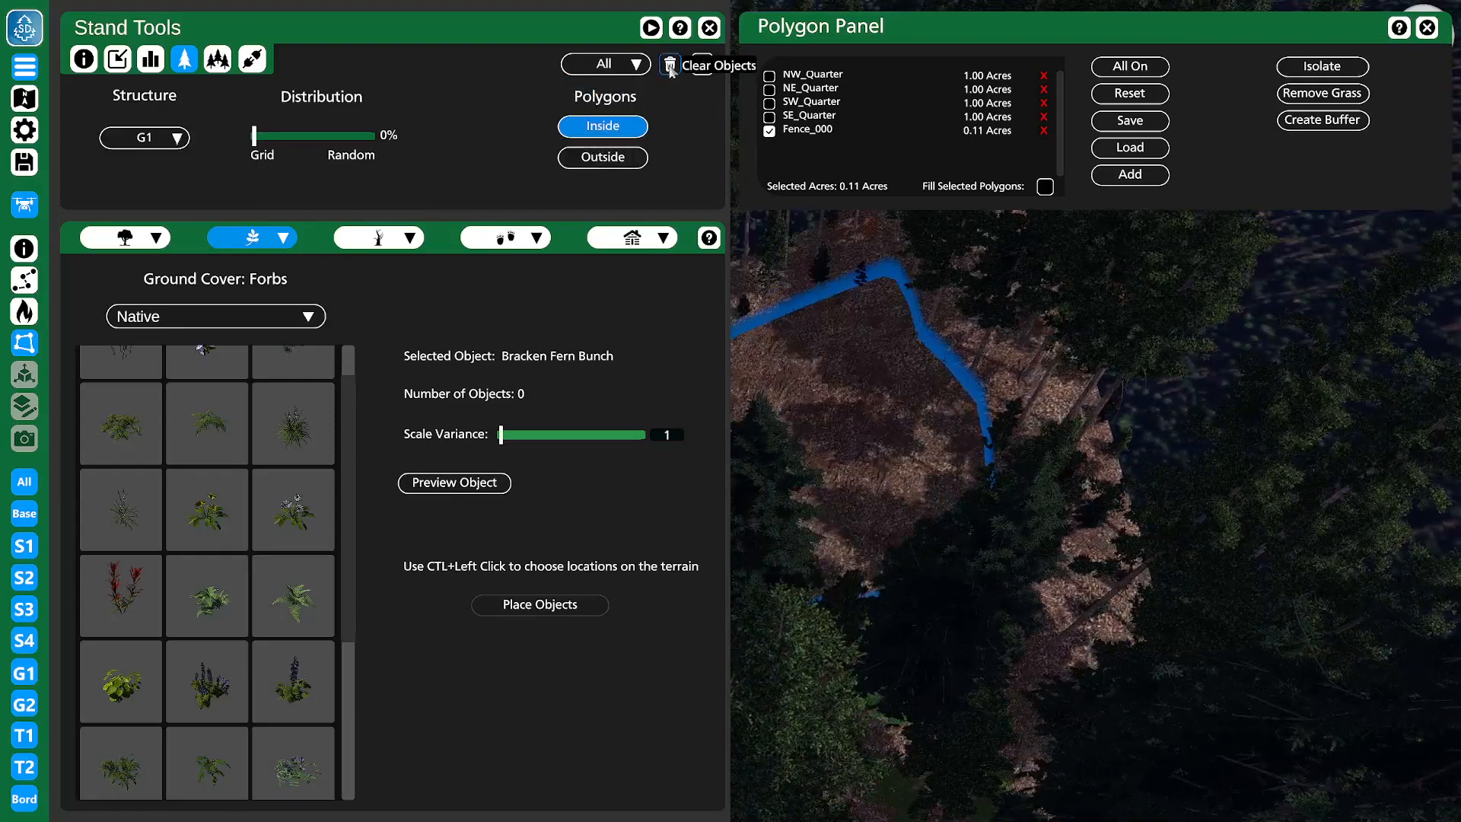
key("w")
key("w")
key("d")
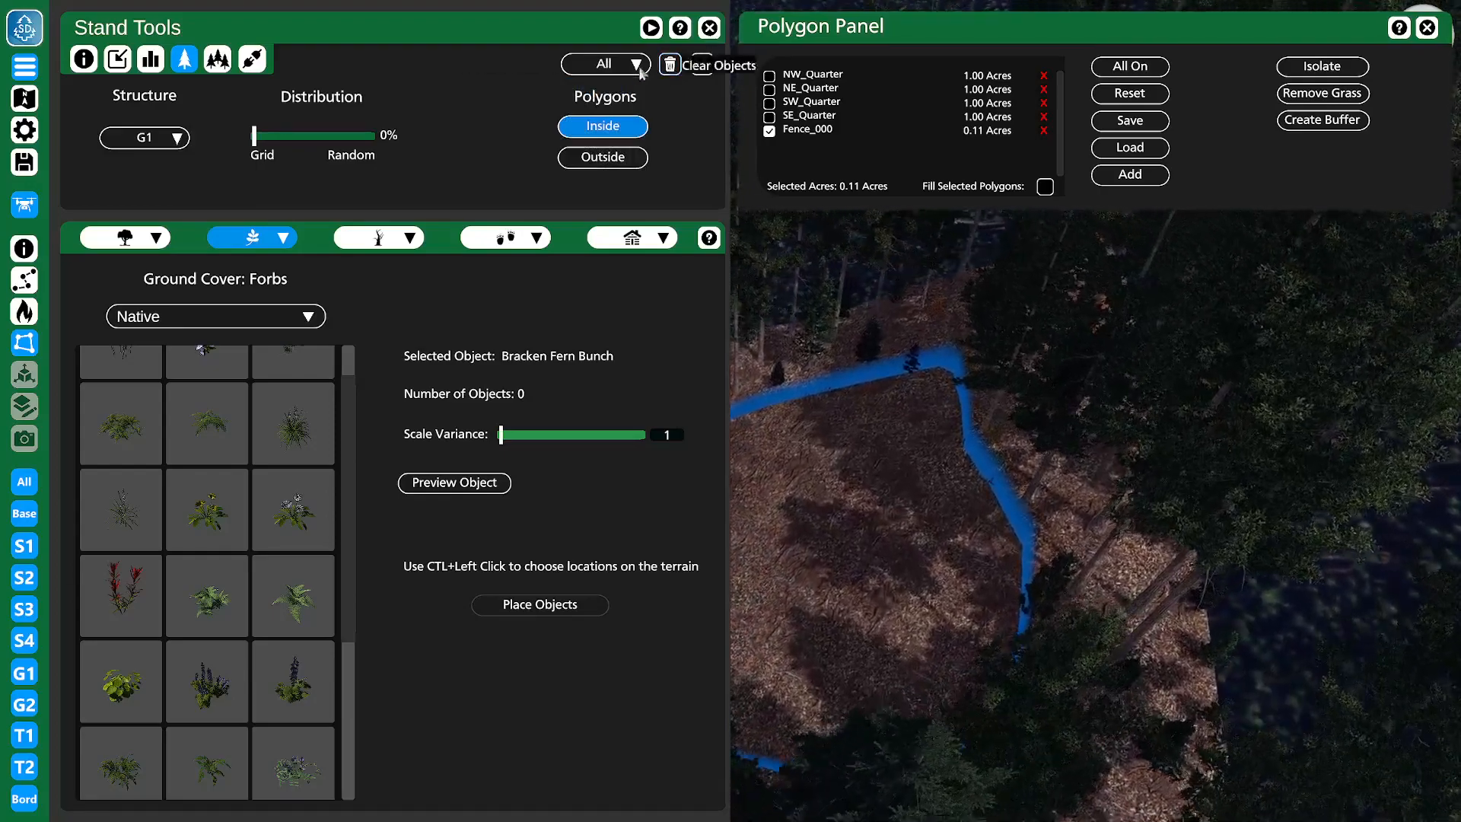
left_click(701, 65)
- Clear only the Trees inside the drawn polygon
left_click(608, 64)
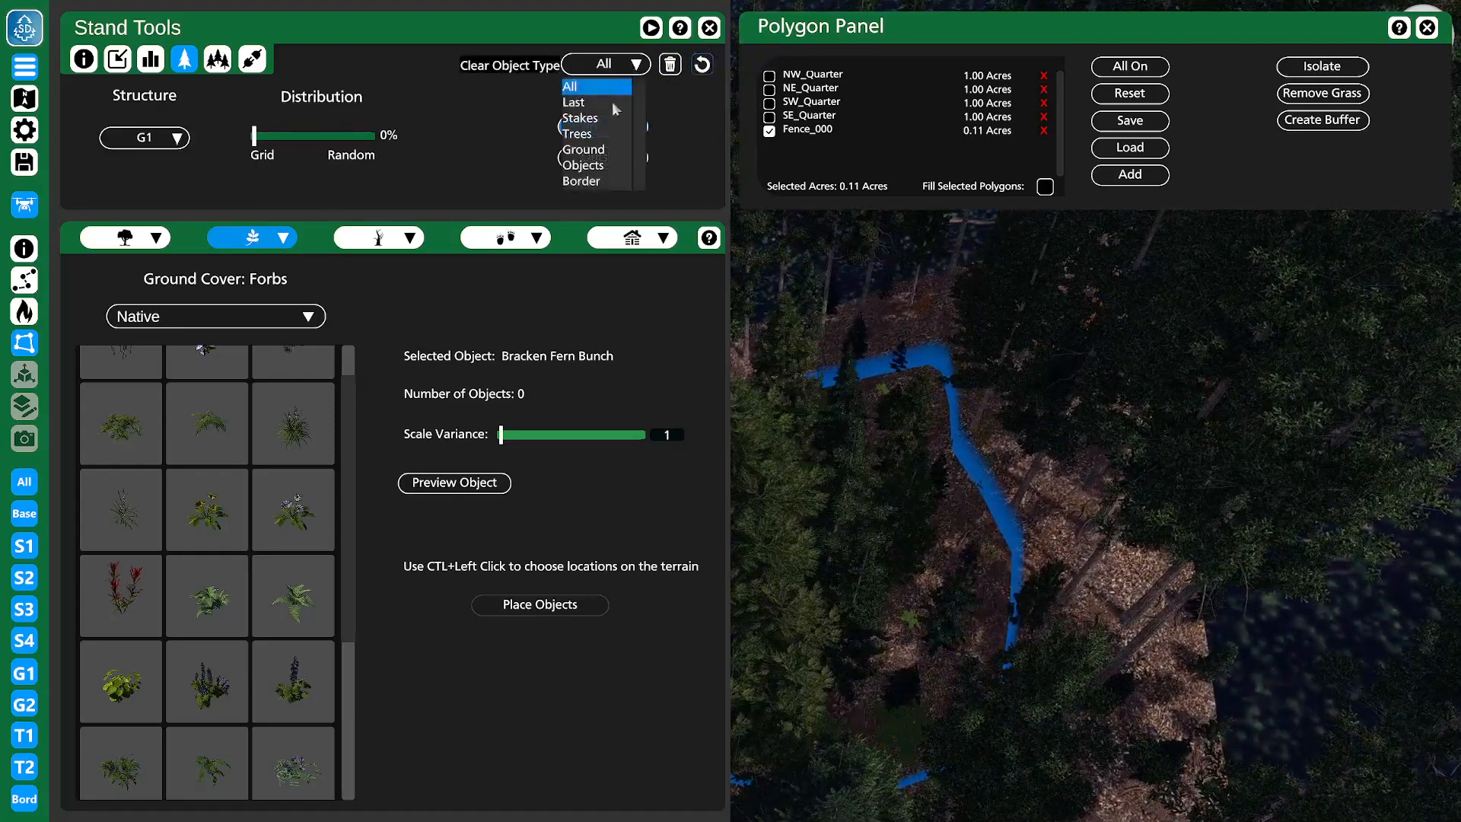
left_click(594, 134)
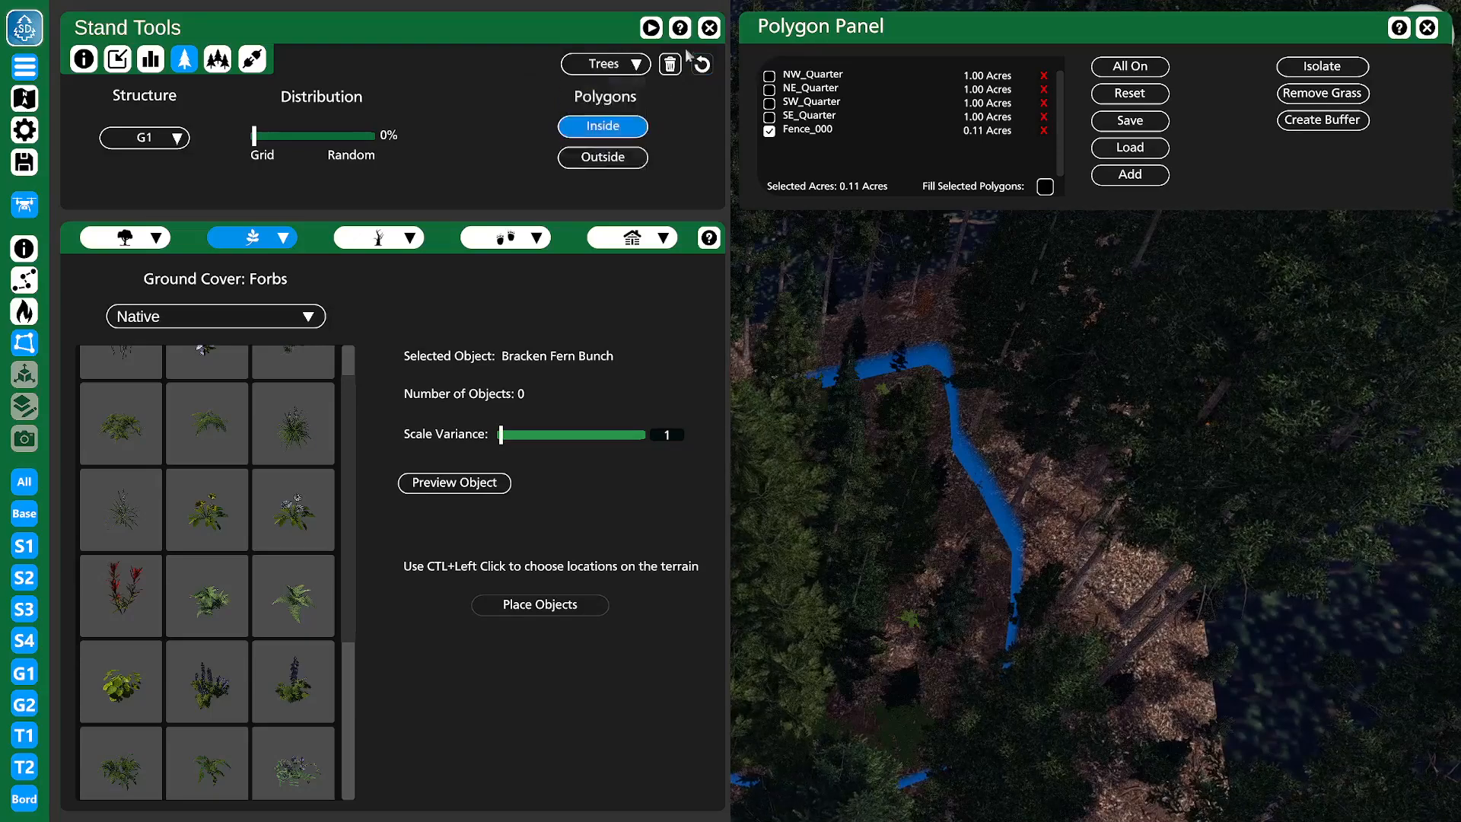
left_click(670, 64)
key("w")
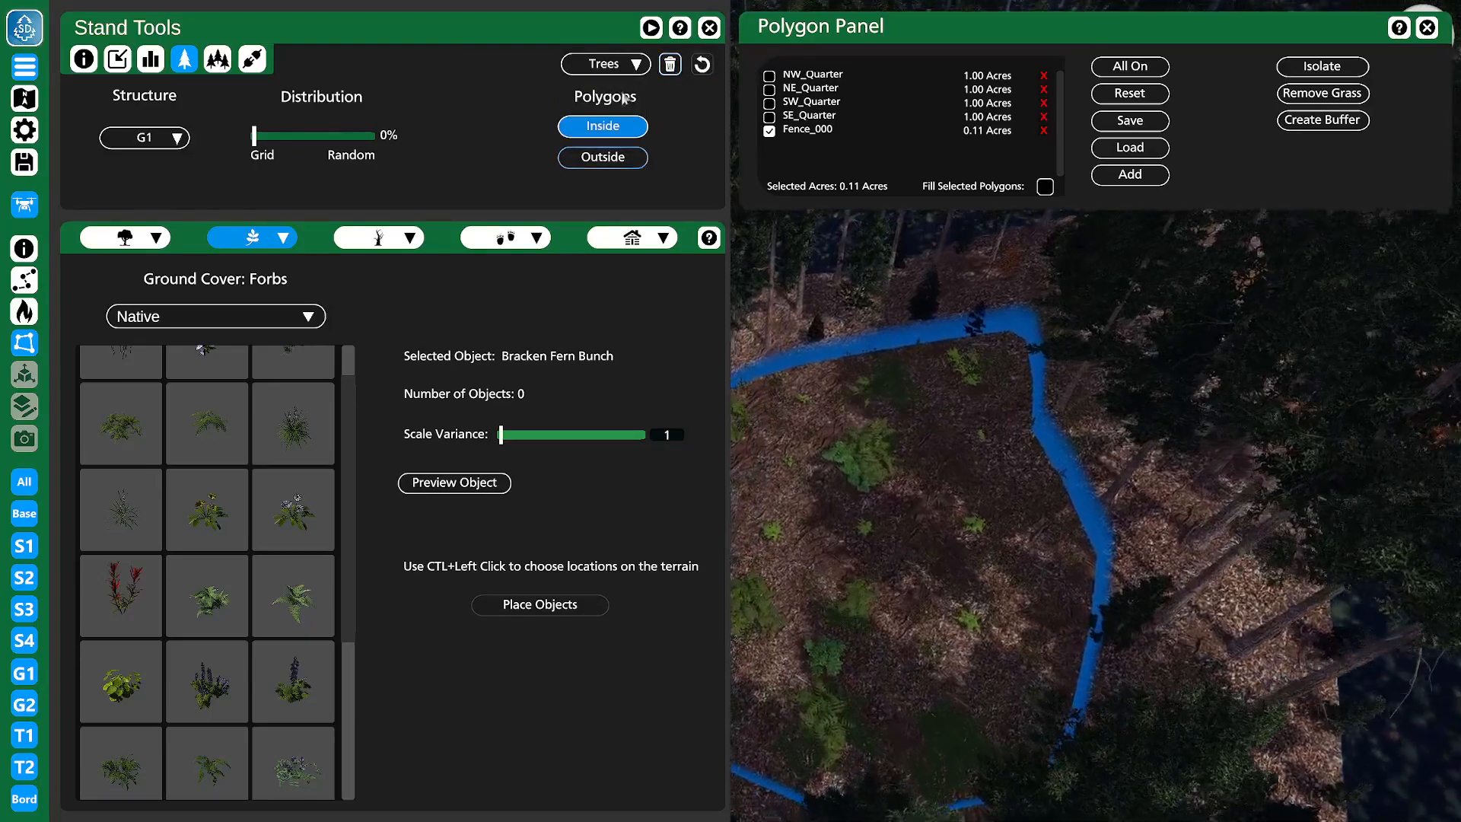
- Clear the Ground objects inside the drawn polygon
left_click(608, 64)
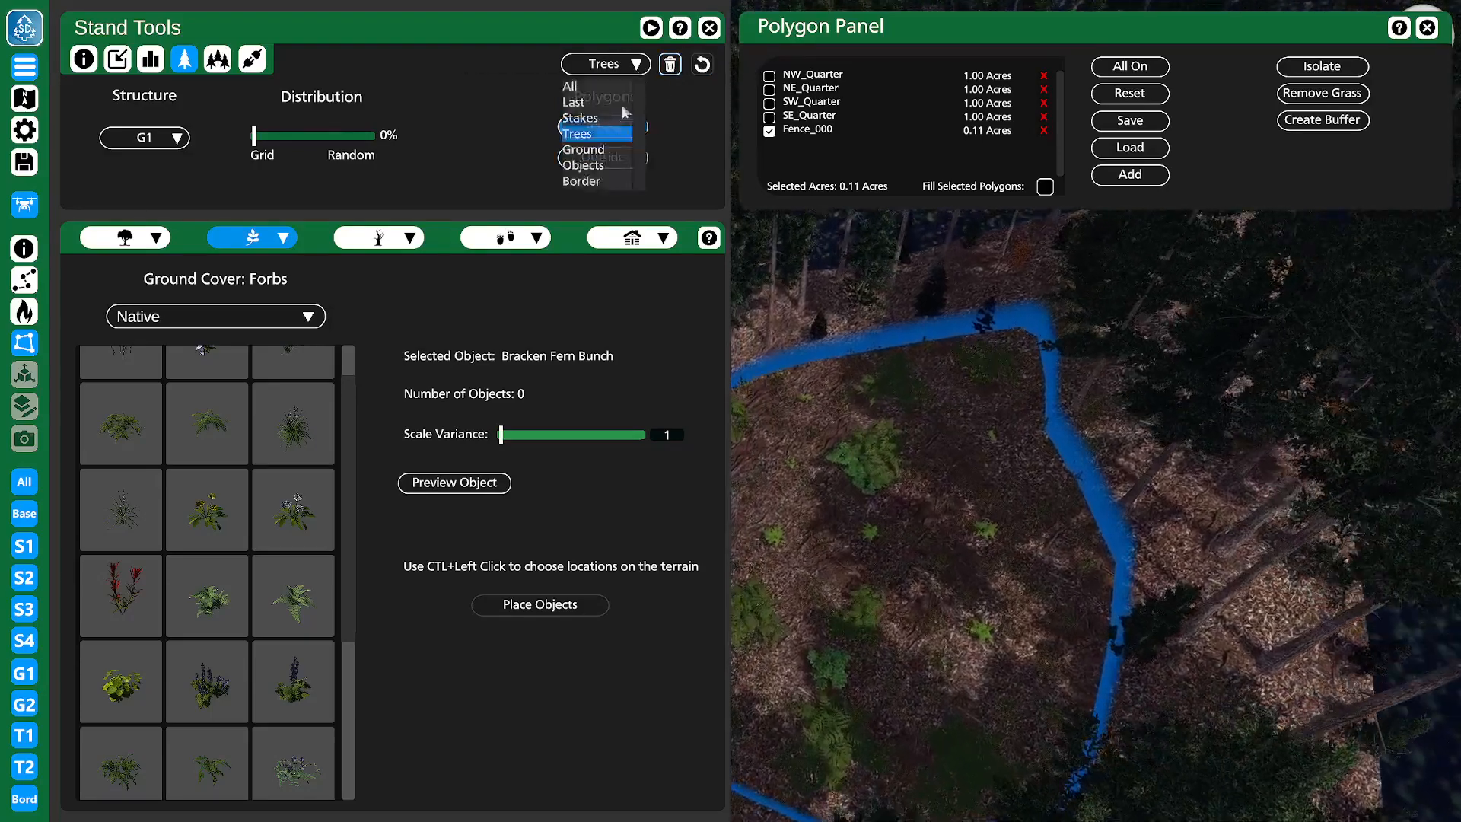
left_click(594, 150)
key("w")
left_click(670, 64)
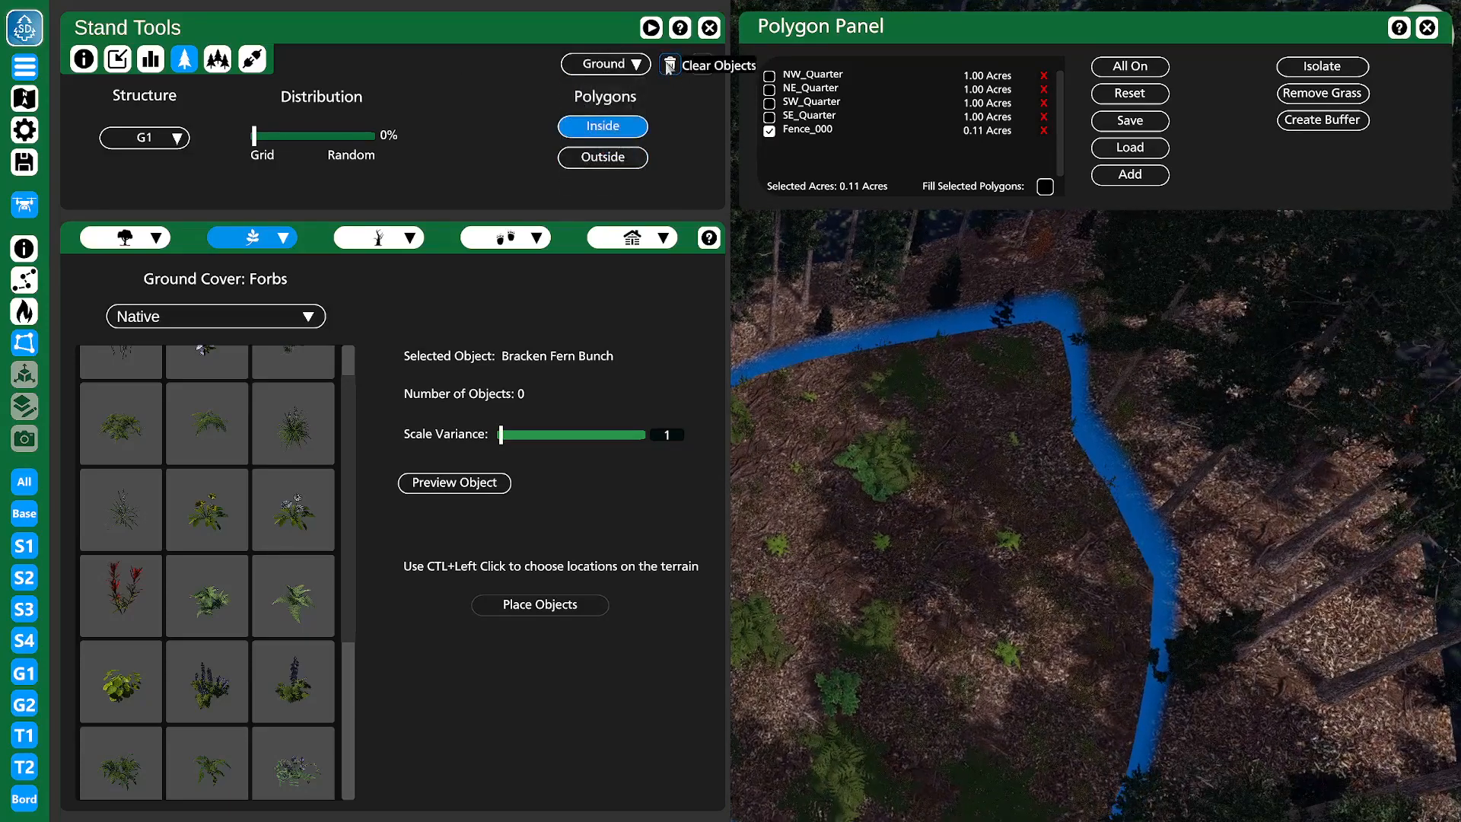
- Close Stand Tools and the Polygon Panel, and look over the cleared polygon from closer up
left_click(709, 28)
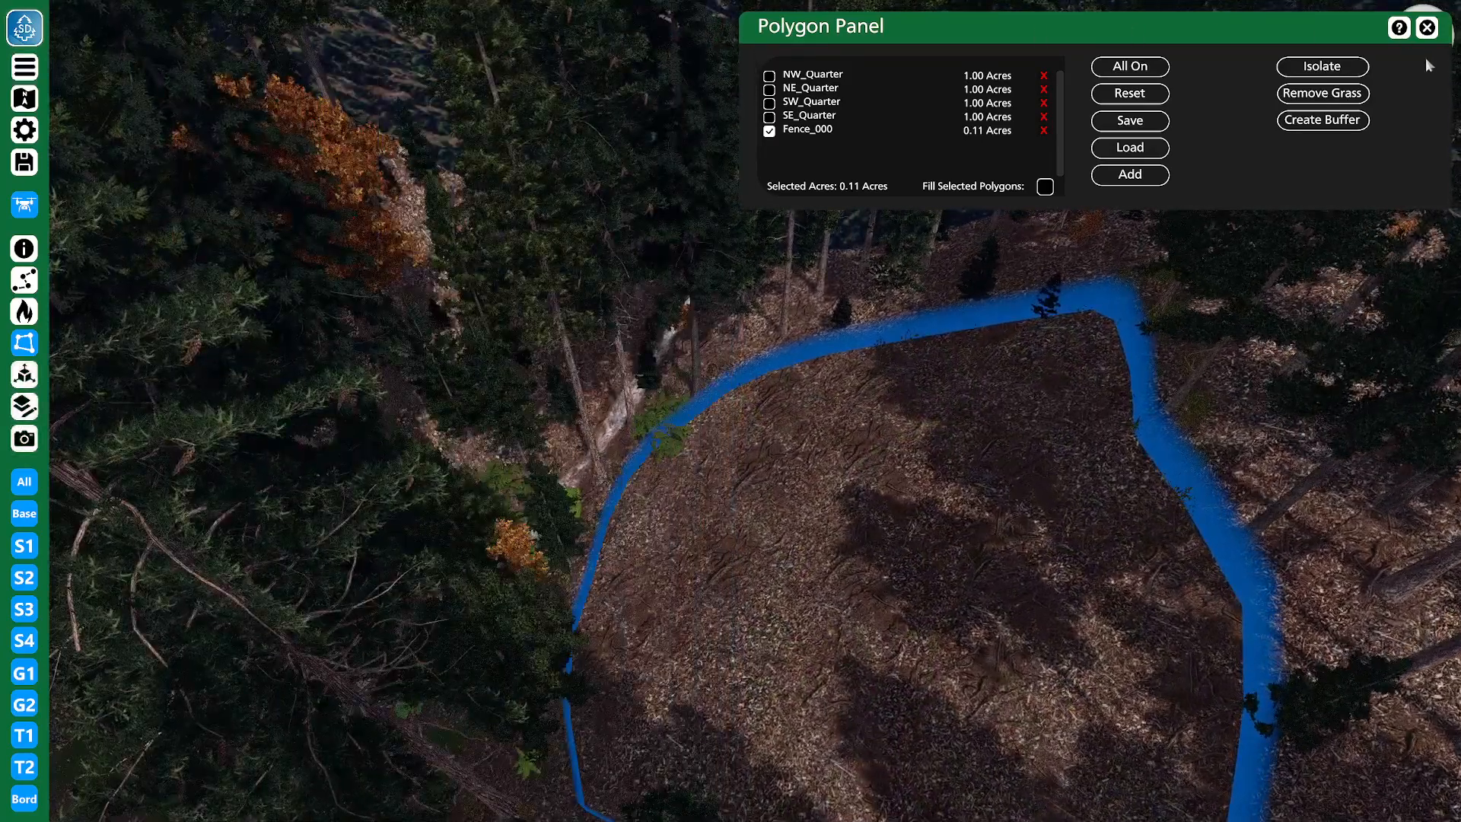
left_click(1427, 28)
key("w")
key("f")
right_click_drag(897, 504, 674, 369)
right_click_drag(1080, 293, 1317, 600)
key("e")
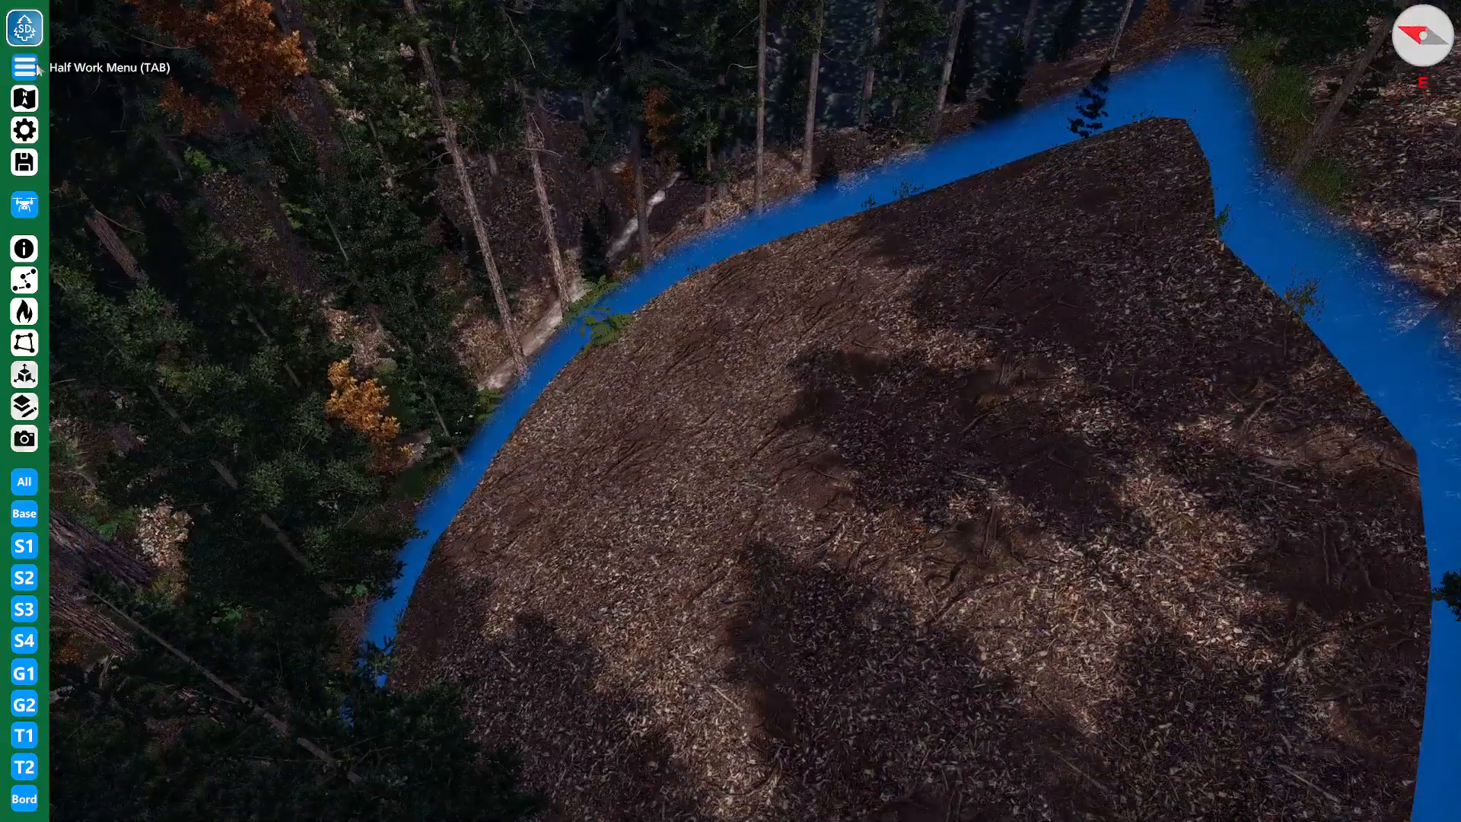
- Choose Cabin with Cellar from the human-made Buildings objects and mark one location for it inside the cleared polygon
left_click(25, 67)
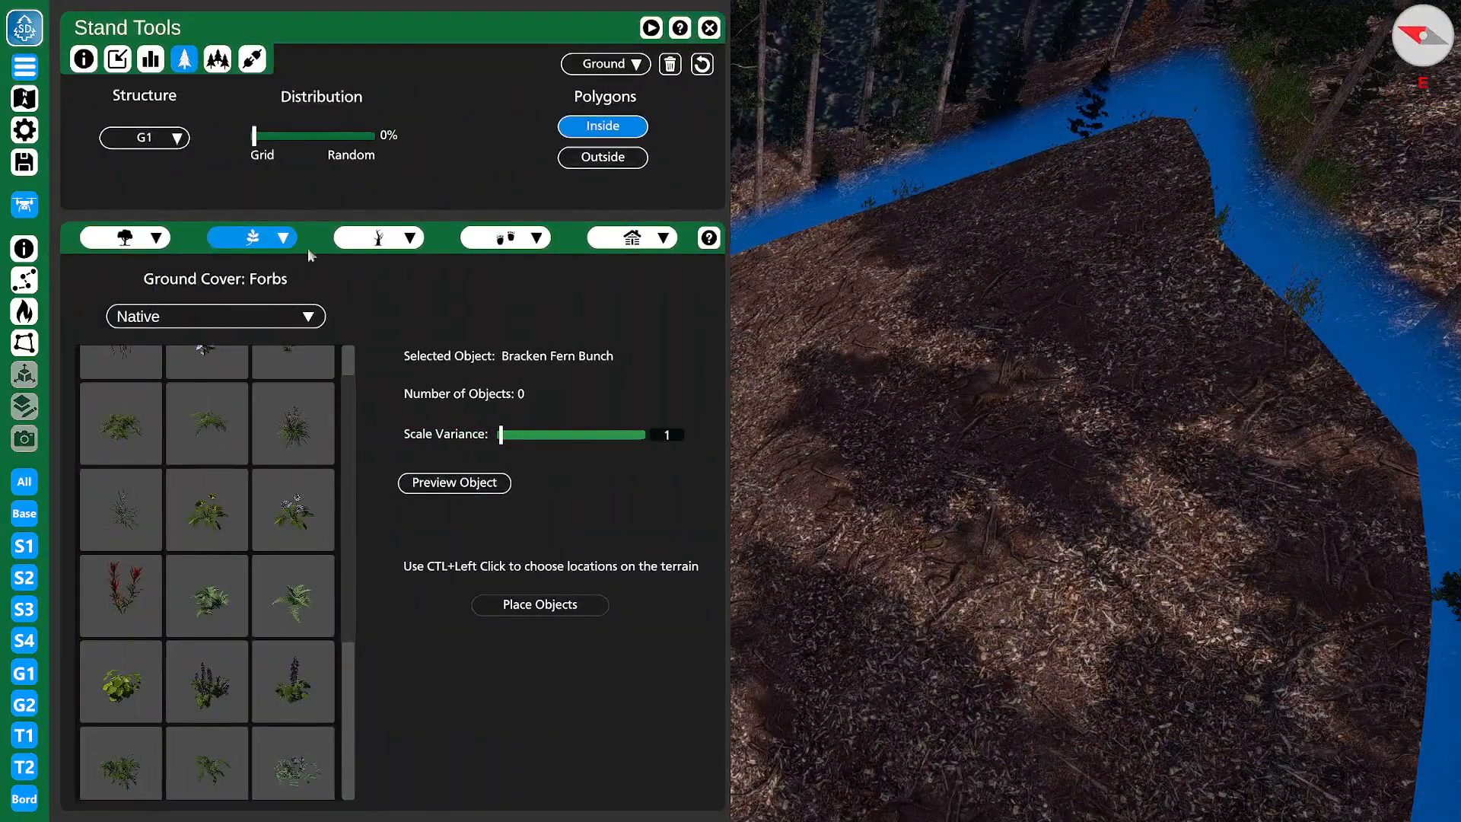
left_click(656, 238)
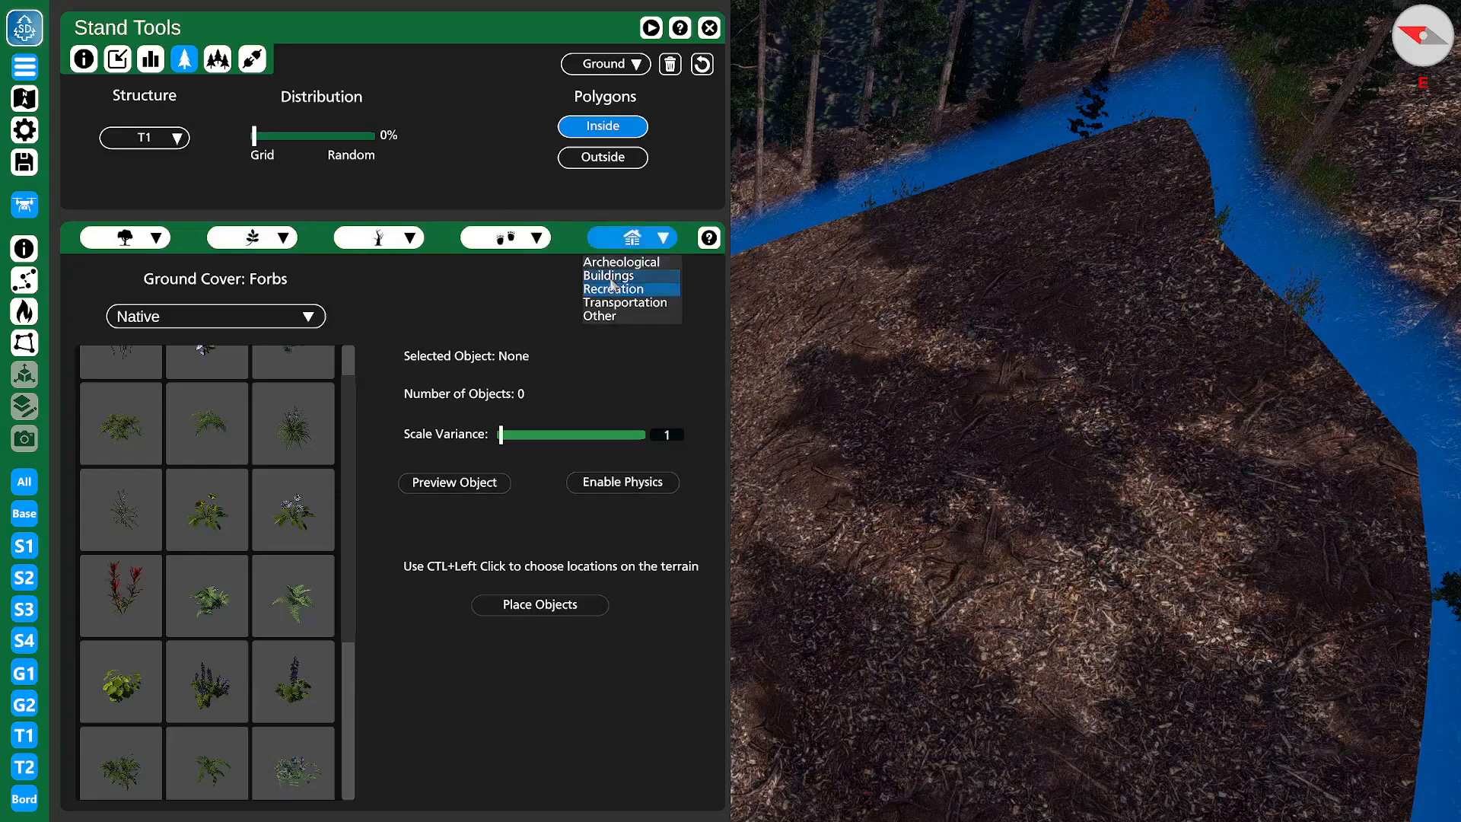
left_click(618, 276)
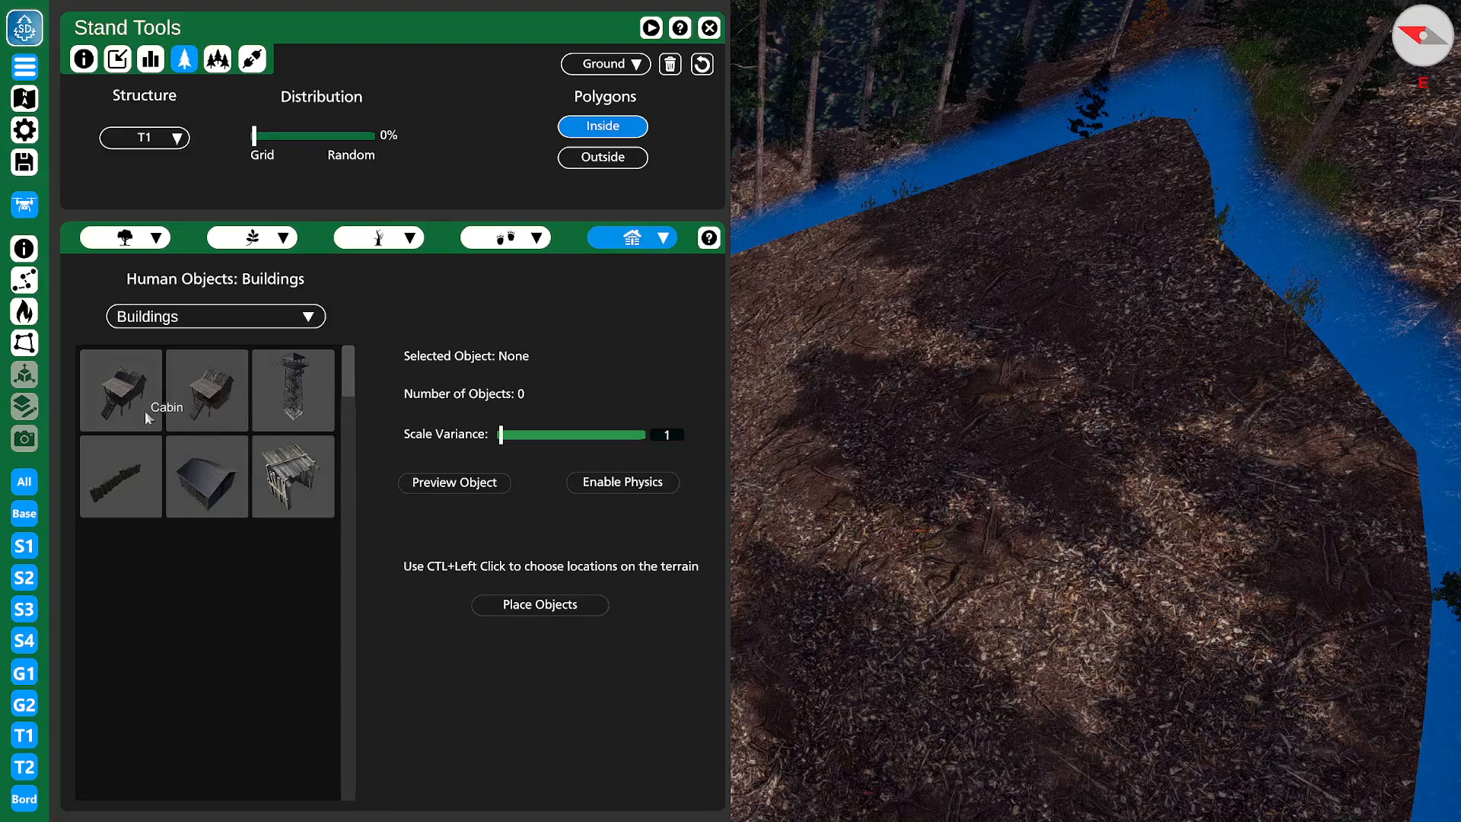
left_click(192, 315)
left_click(159, 353)
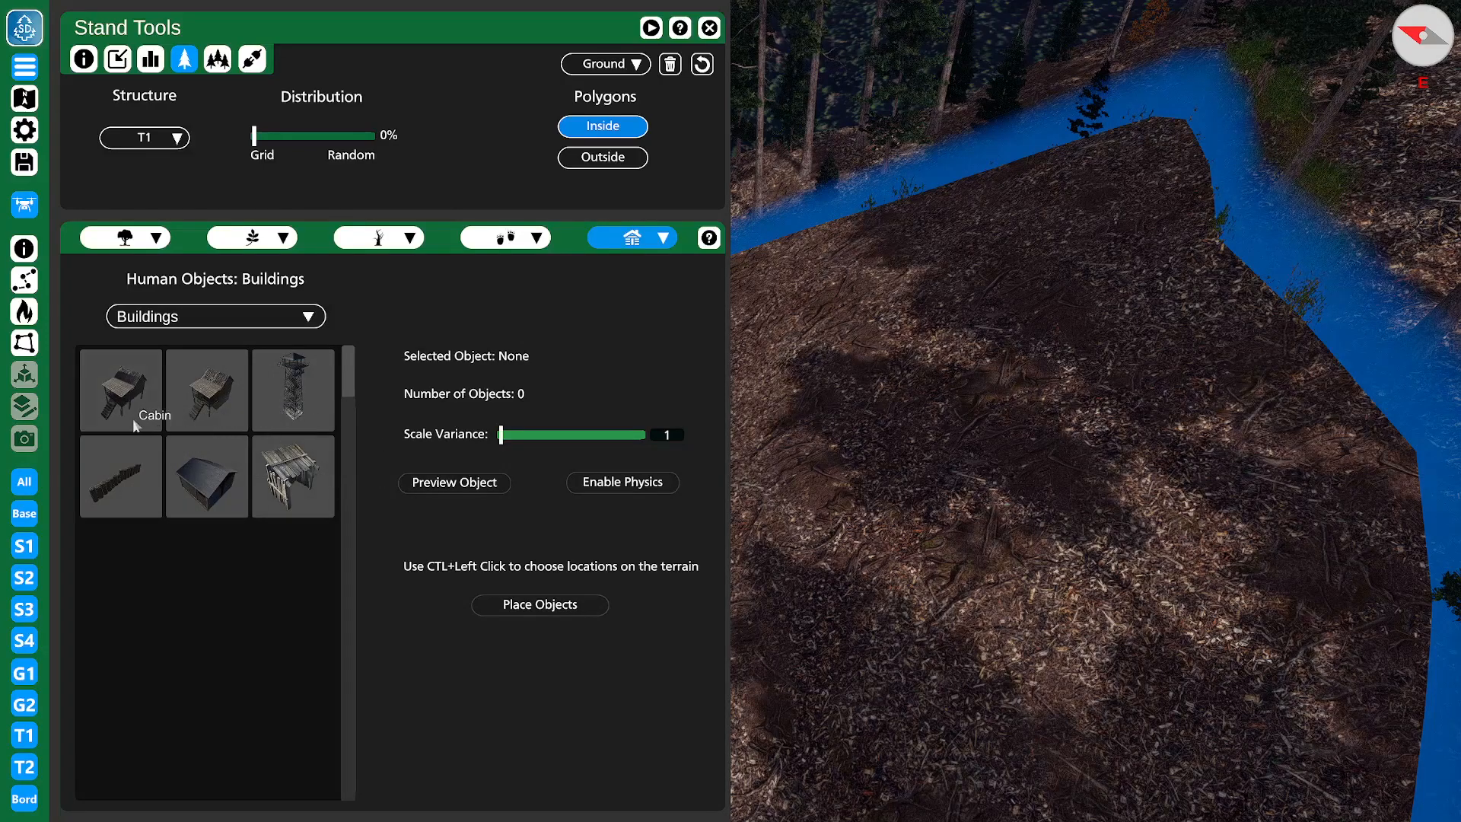
left_click(194, 416)
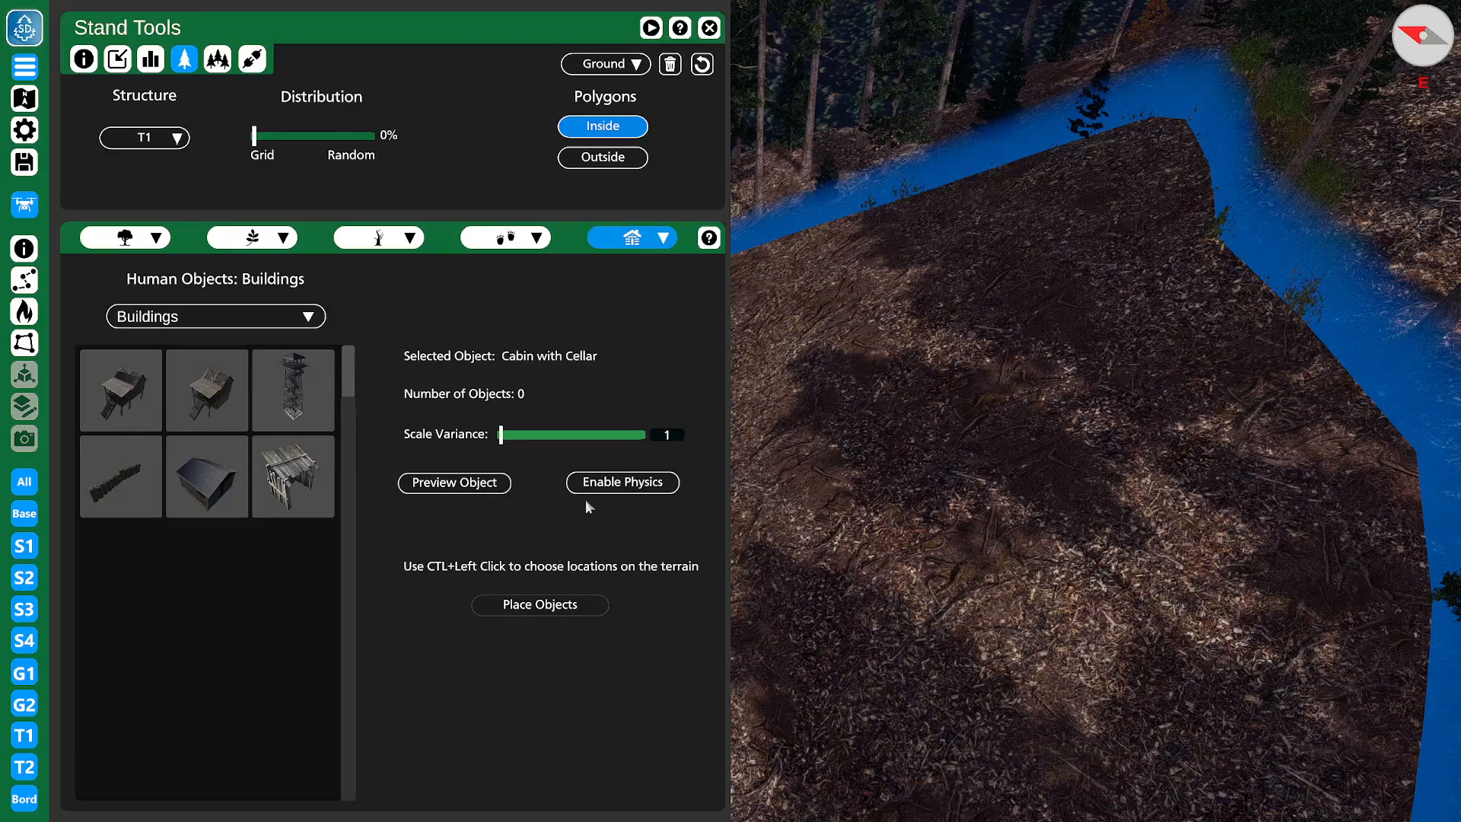
right_click_drag(943, 383, 1029, 345)
left_click(1021, 343, "ctrl")
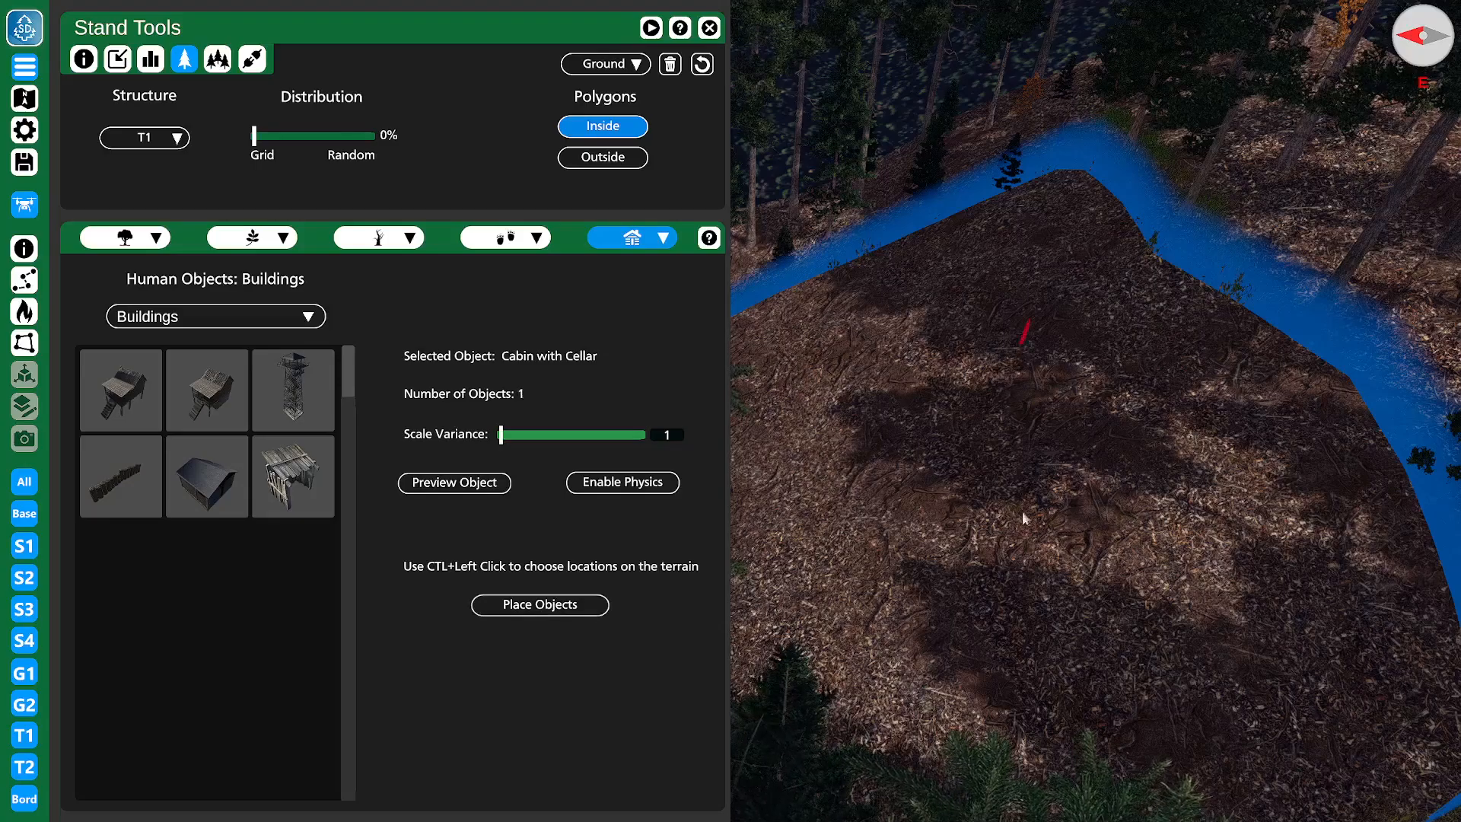
- Examine the marked cabin location and its surroundings from different angles and distances
right_click_drag(520, 609, 624, 490)
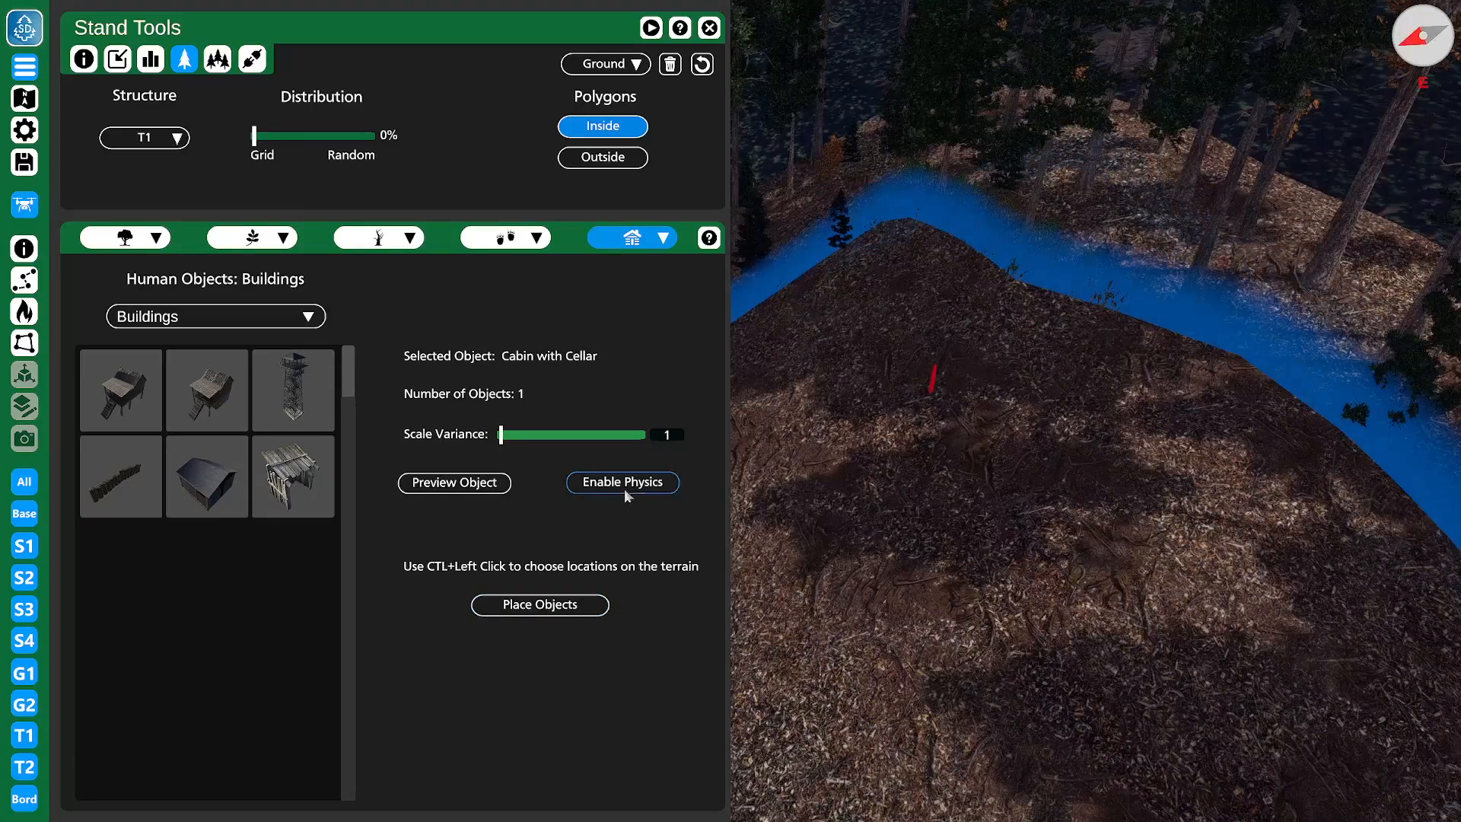
right_click_drag(898, 483, 718, 485)
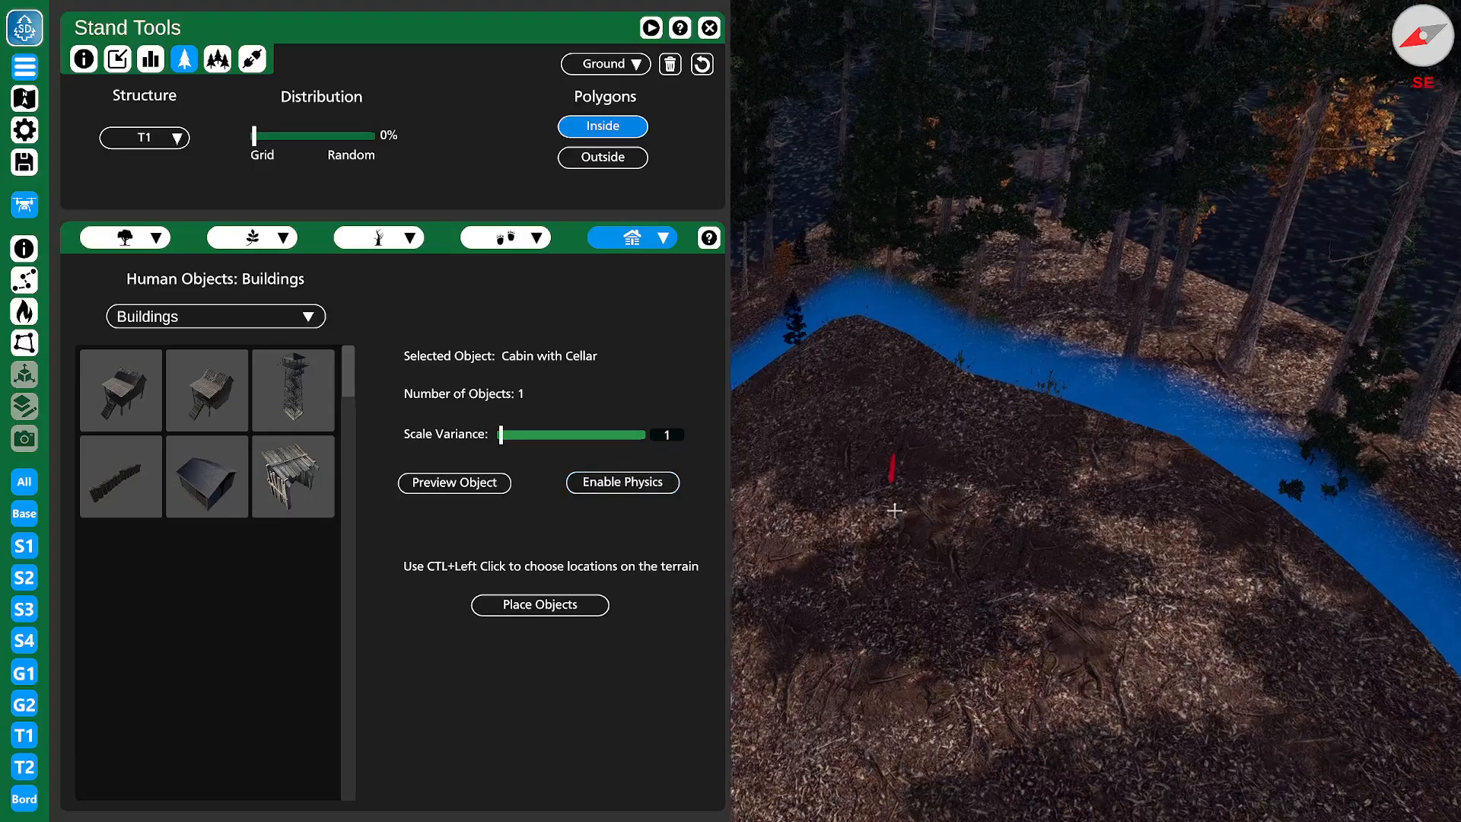
scroll(891, 498, "down", 6)
scroll(950, 560, "down", 5)
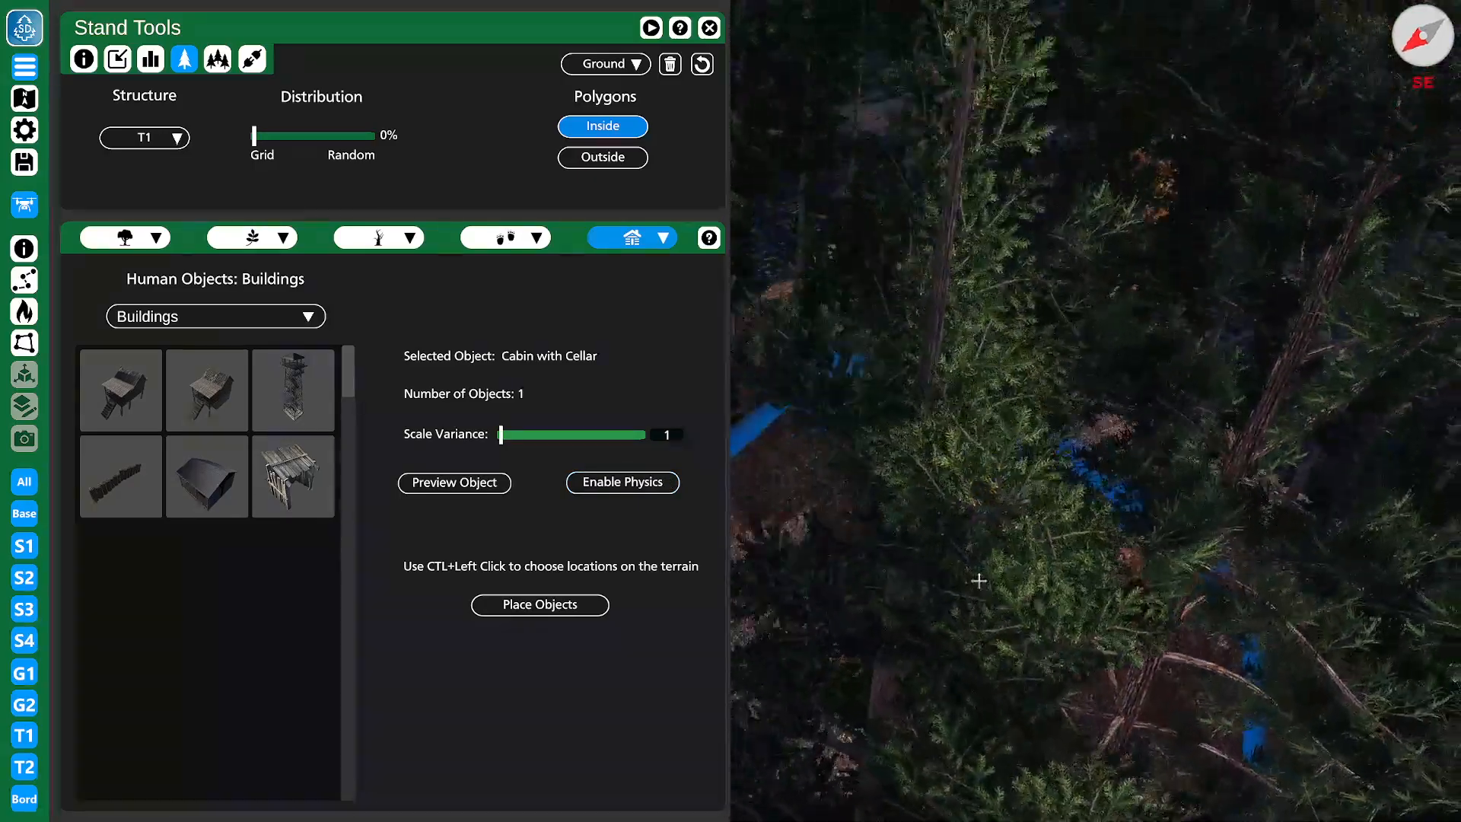
scroll(996, 585, "down", 5)
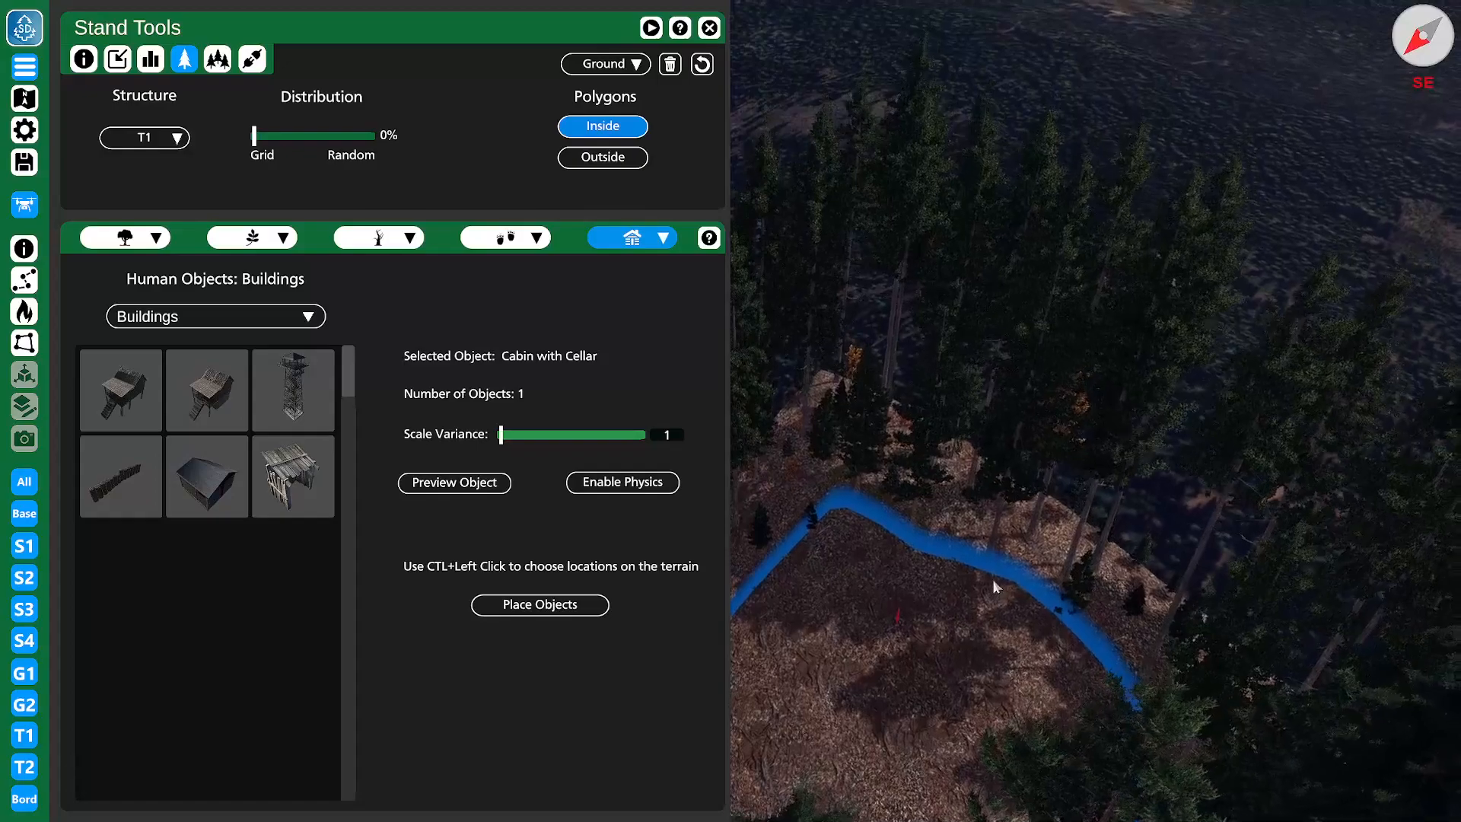
scroll(968, 575, "down", 2)
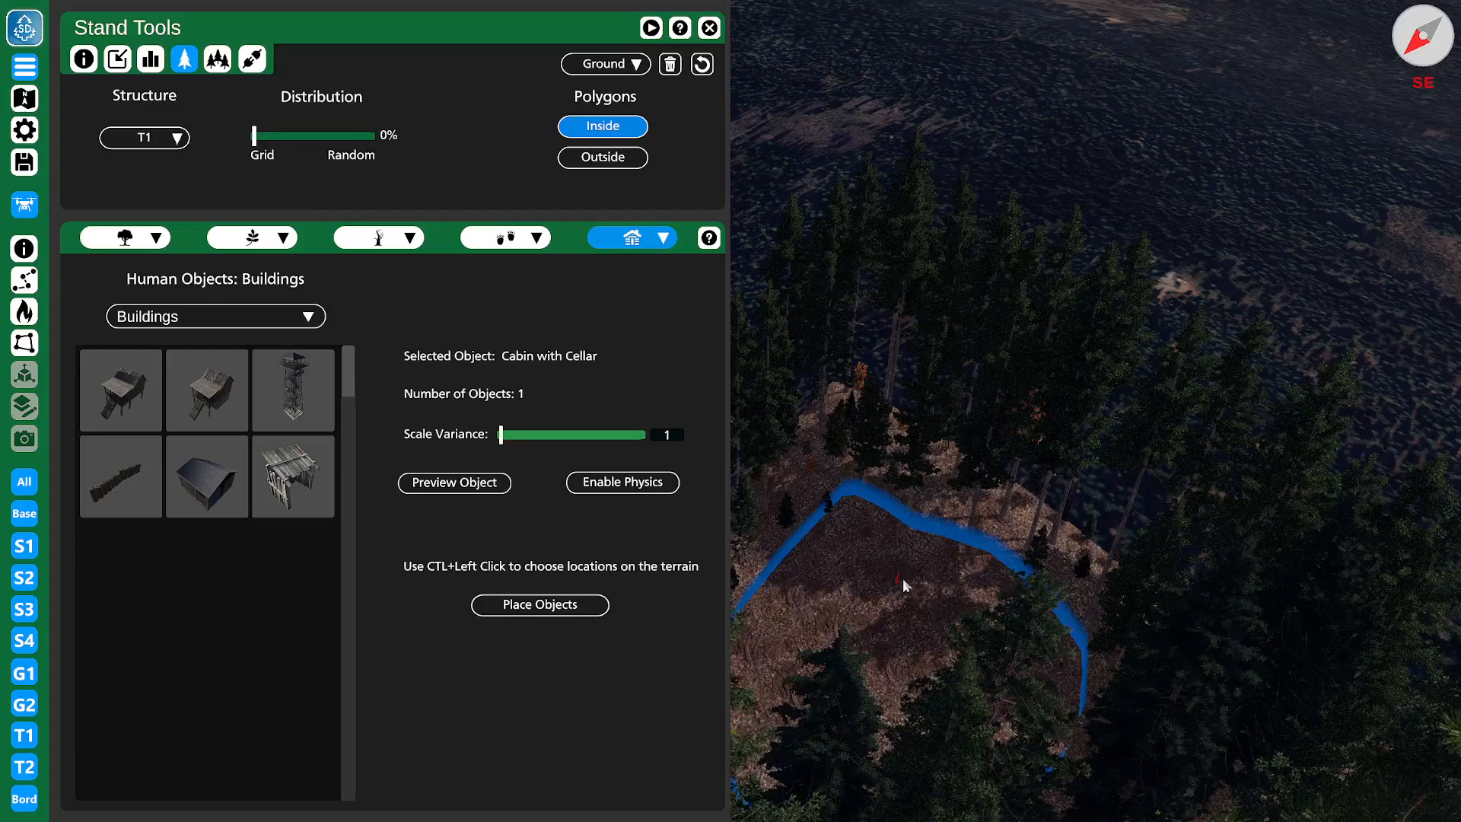
scroll(893, 585, "up", 2)
mouse_move(893, 584)
right_mouse_down()
mouse_move(916, 613)
mouse_move(885, 606)
right_mouse_up()
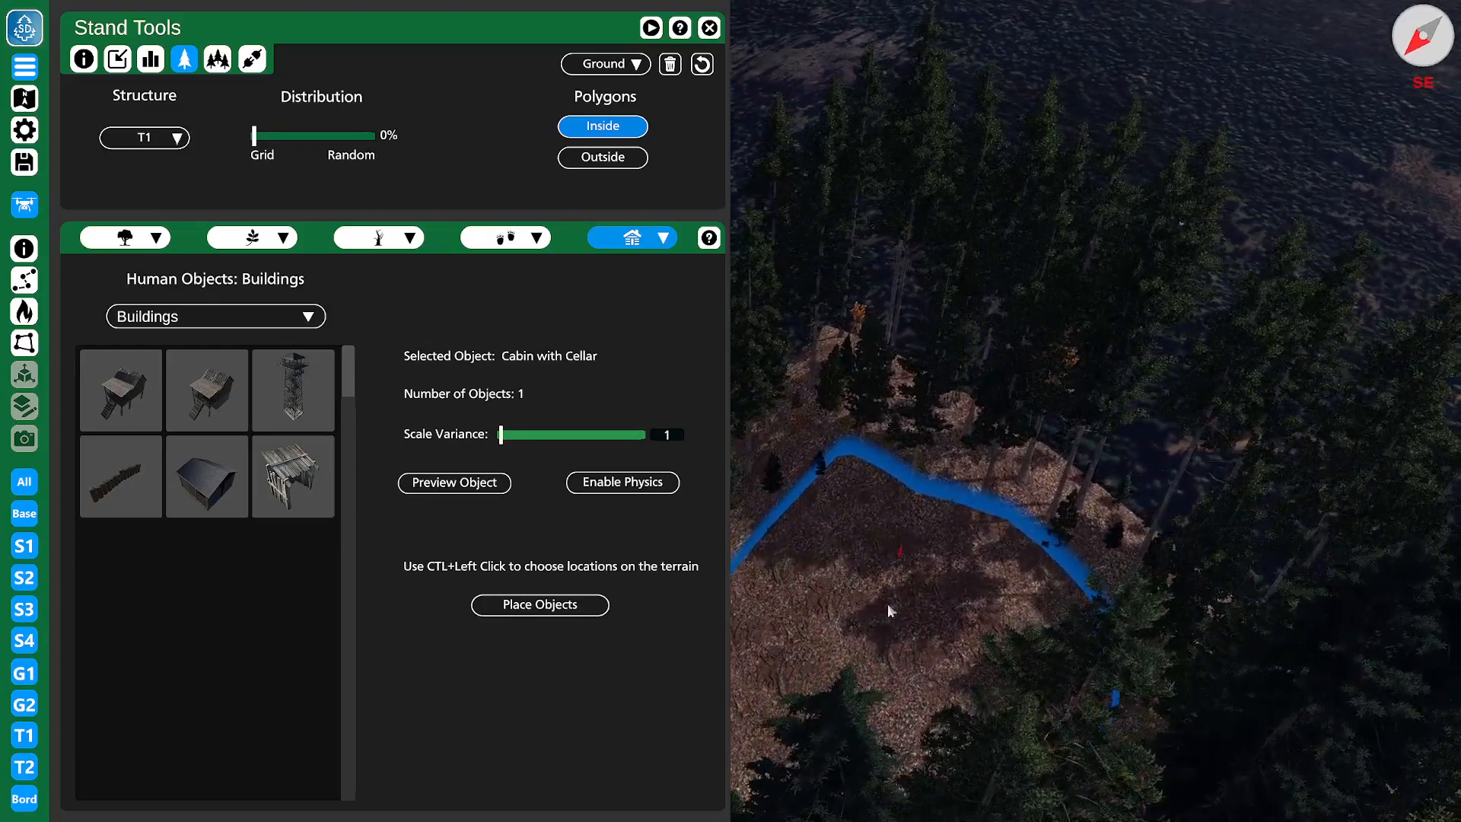
- Reselect Cabin with Cellar, enable physics, place it at the marked location, and look at where it lands
left_click(380, 238)
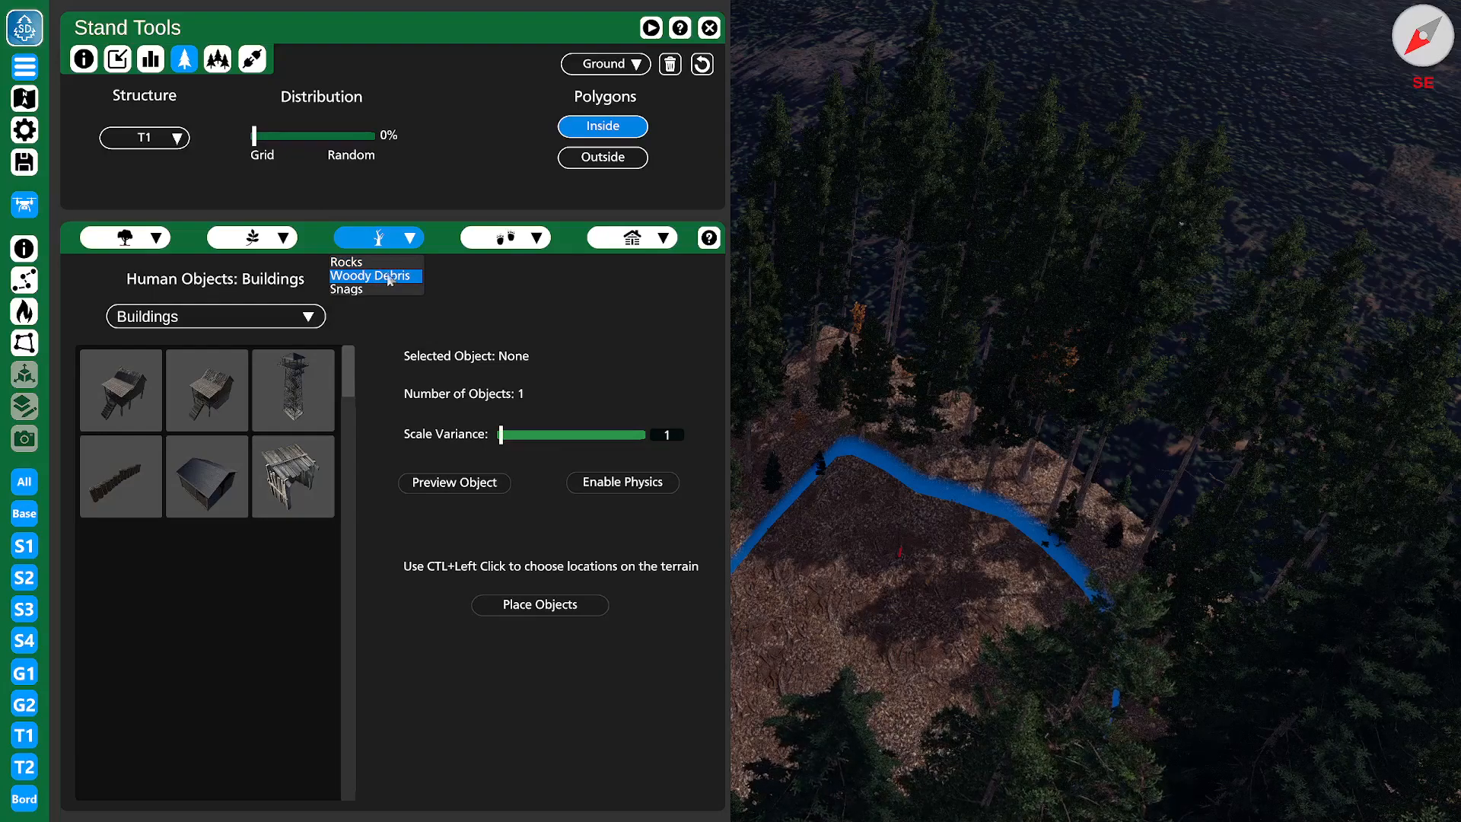
left_click(895, 547, "ctrl")
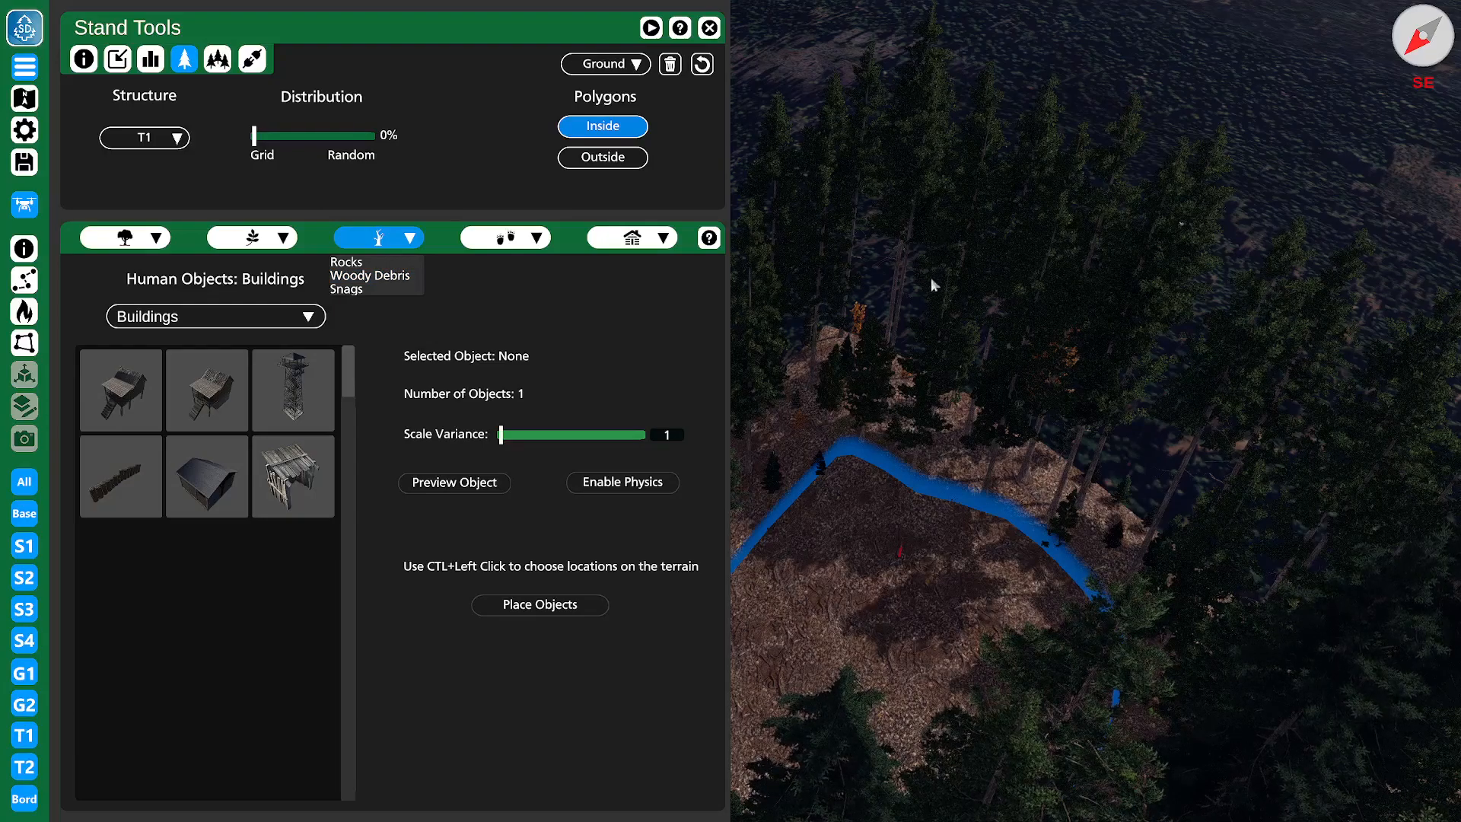
left_click(618, 242)
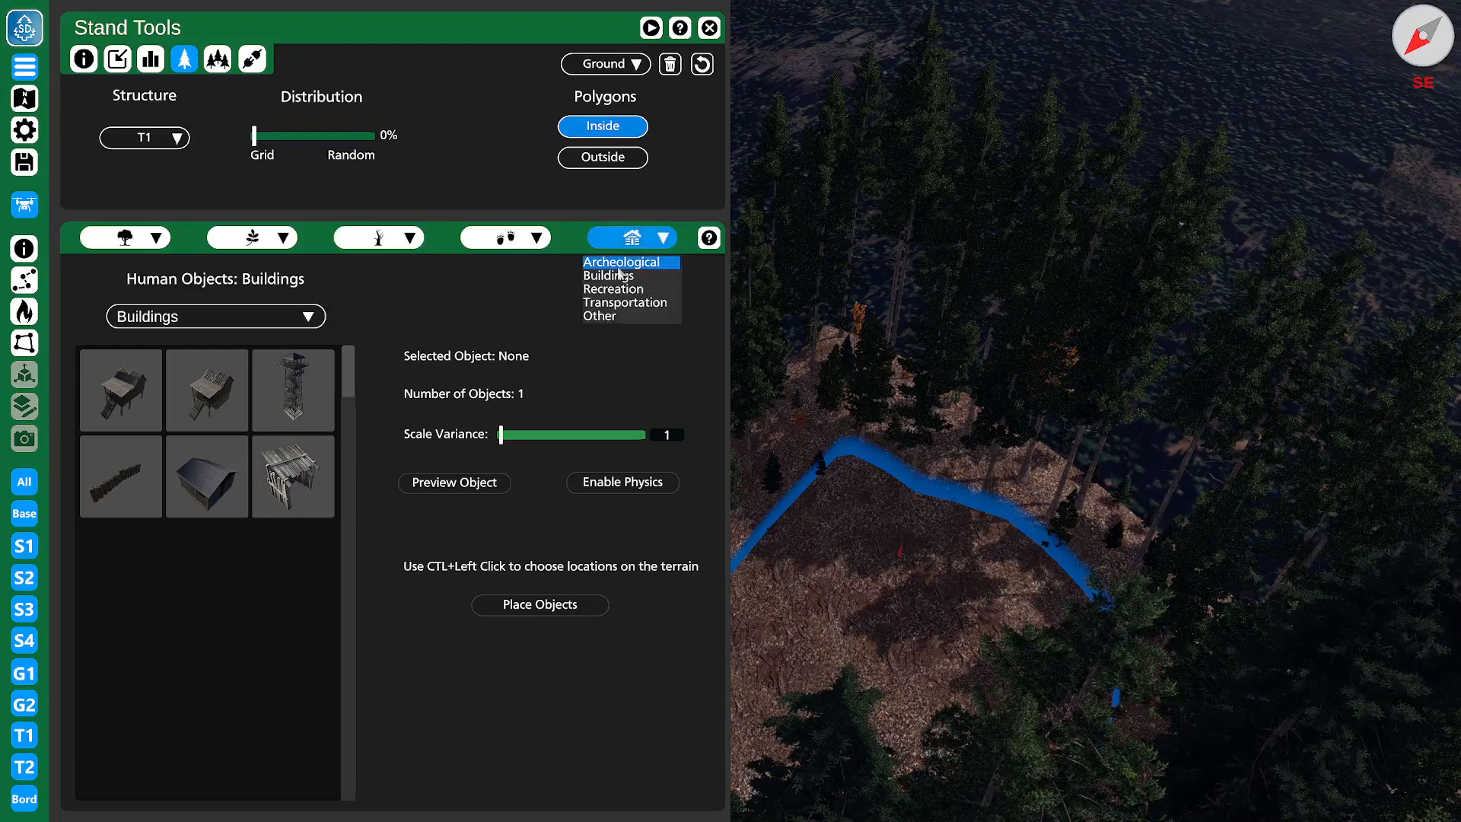
left_click(184, 413)
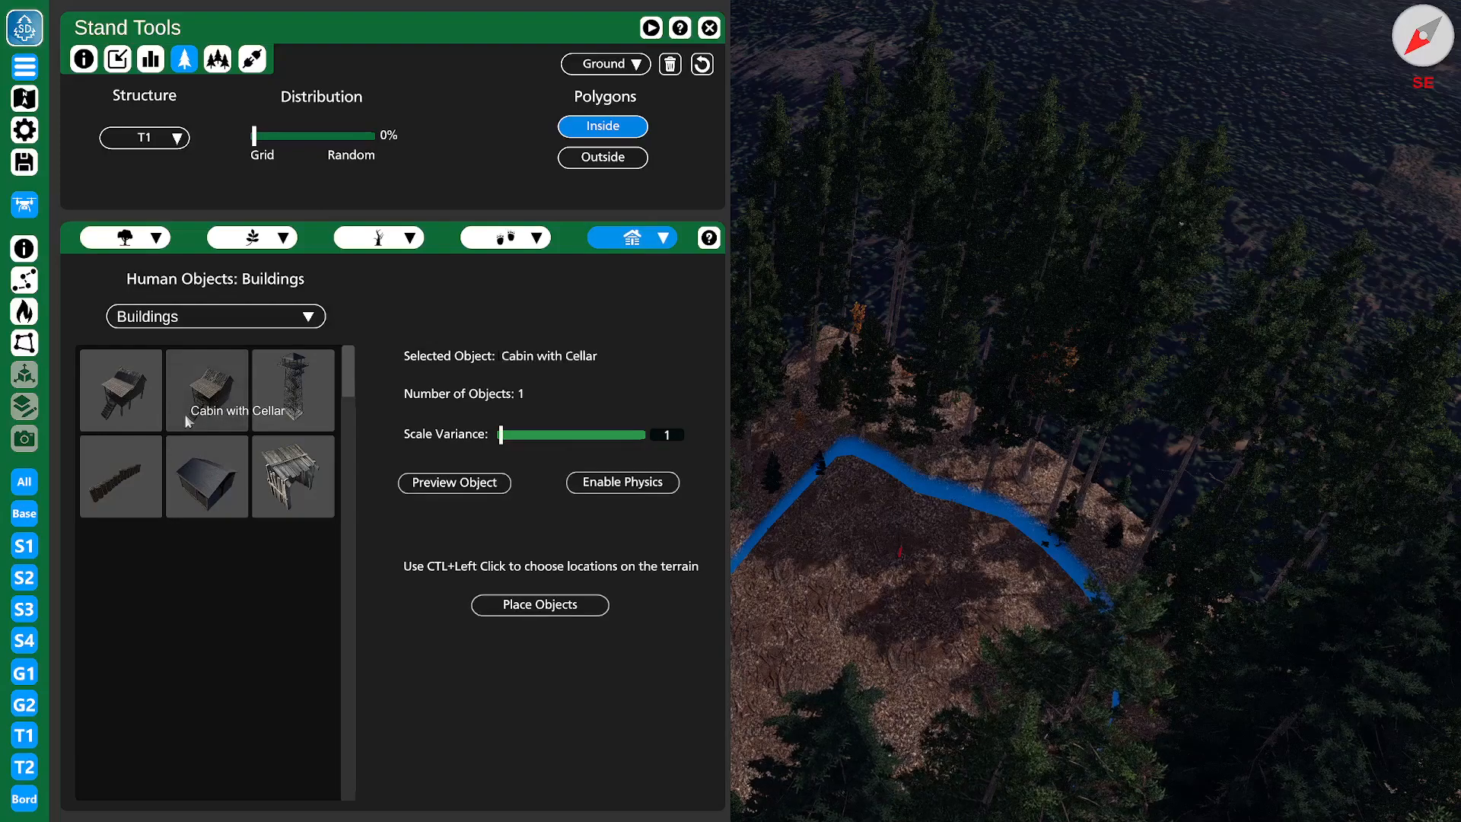
left_click(606, 484)
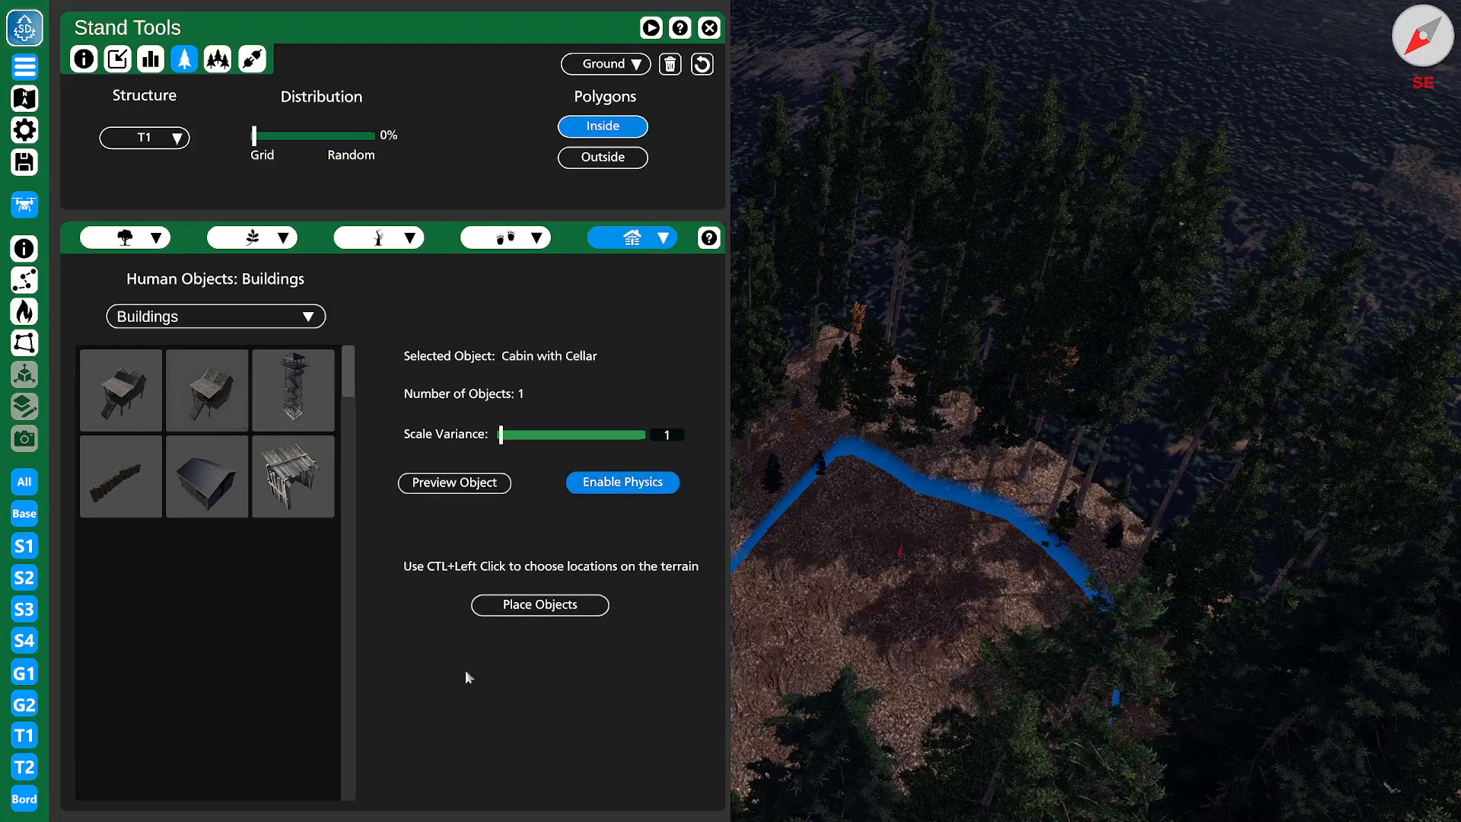
left_click(523, 610)
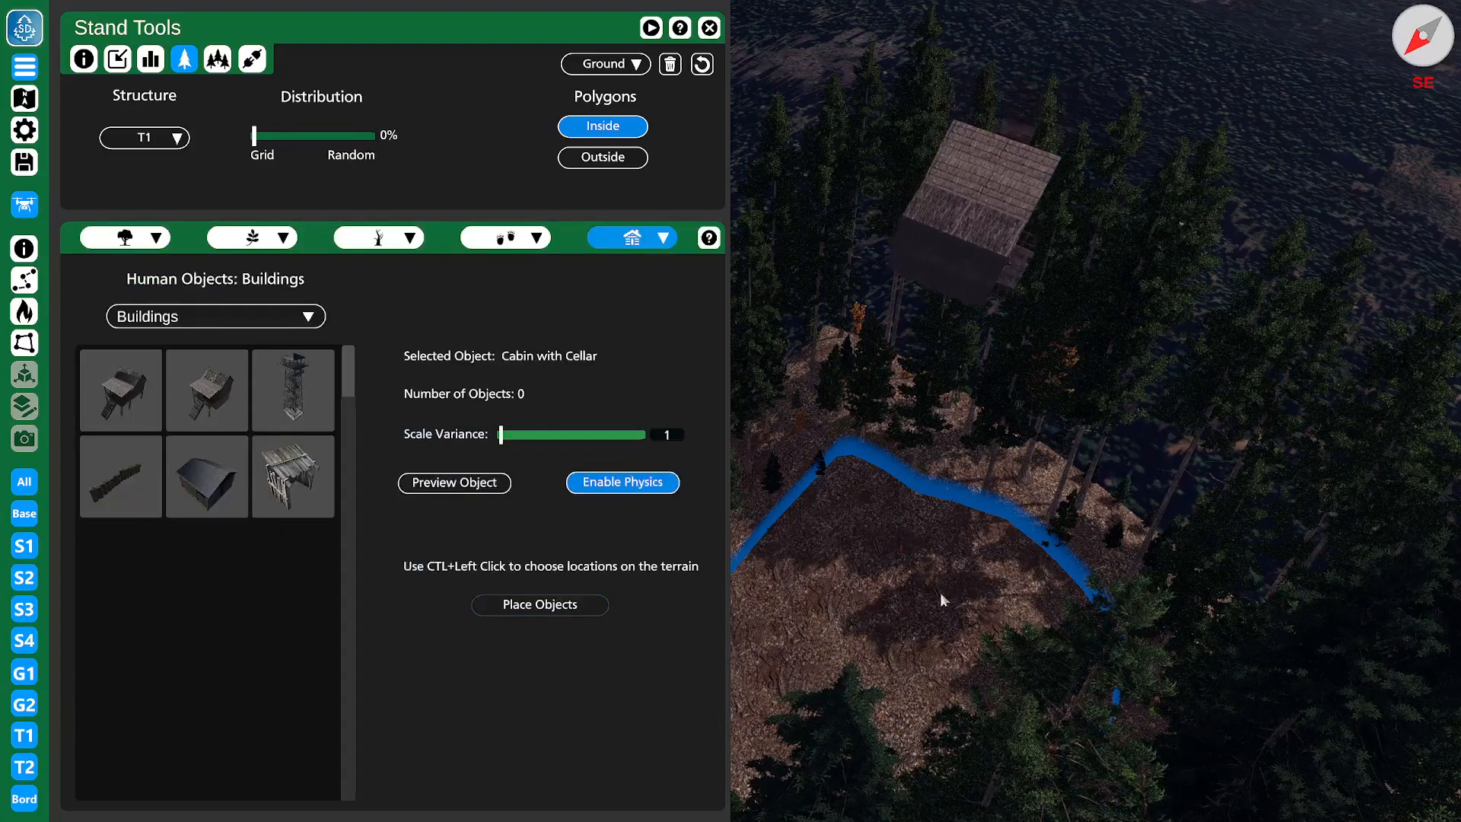
right_click_drag(994, 469, 589, 587)
key("s")
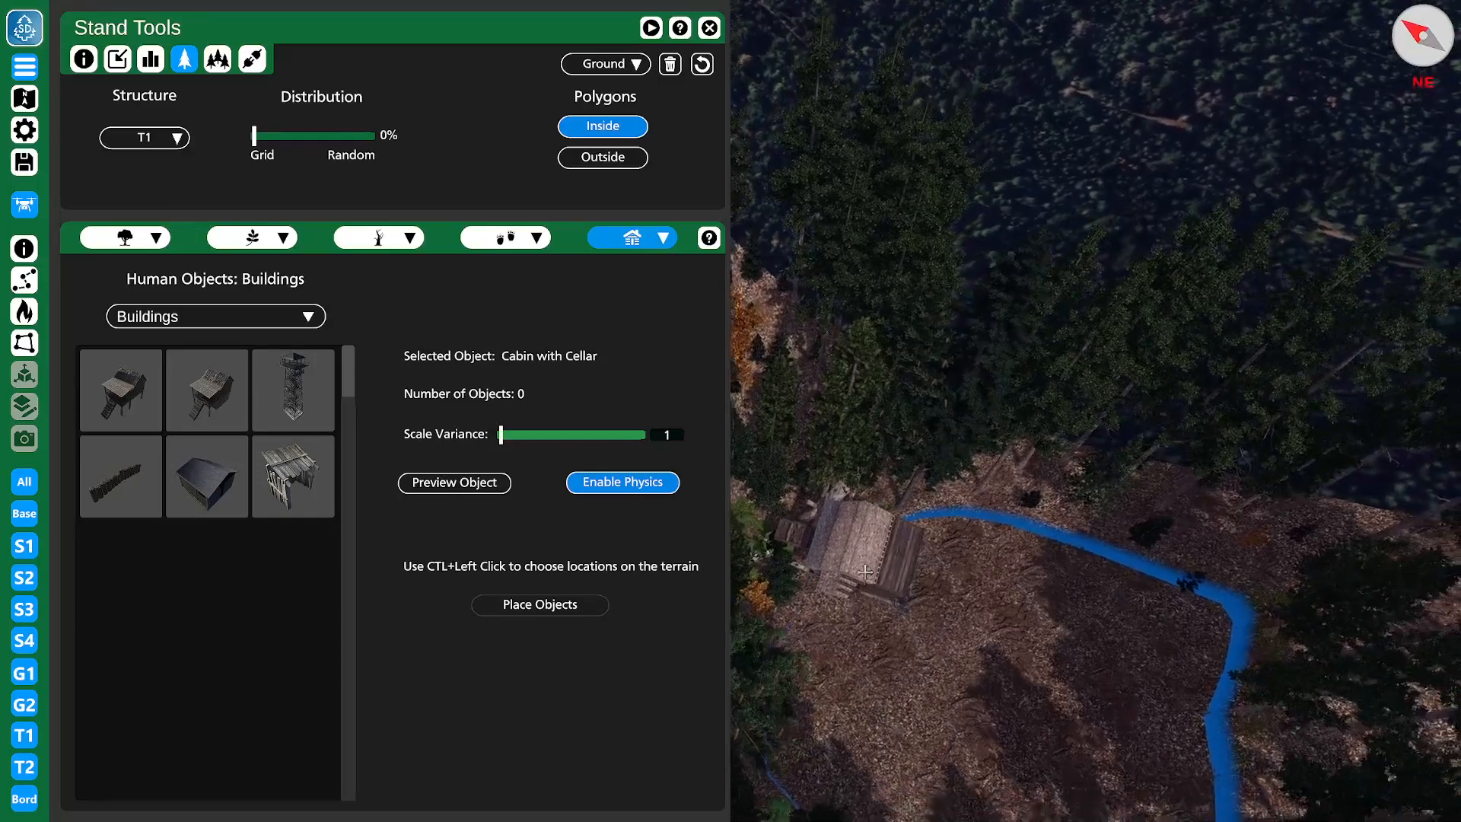
scroll(830, 542, "up", 1)
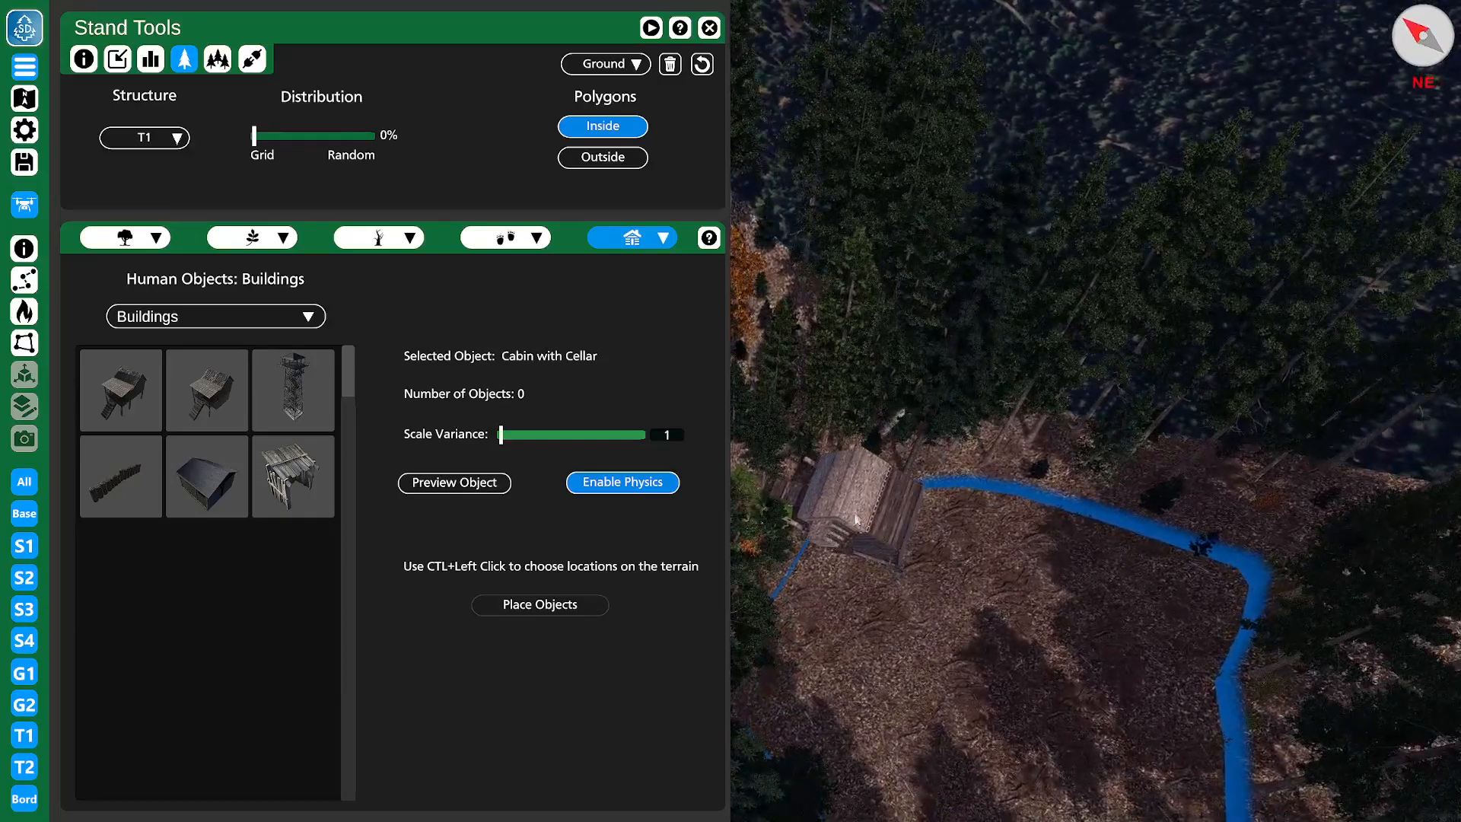
- Turn off physics for object placement and set the clear object type to All
left_click(632, 486)
left_click(629, 483)
right_click_drag(866, 515, 878, 530)
scroll(872, 511, "up", 4)
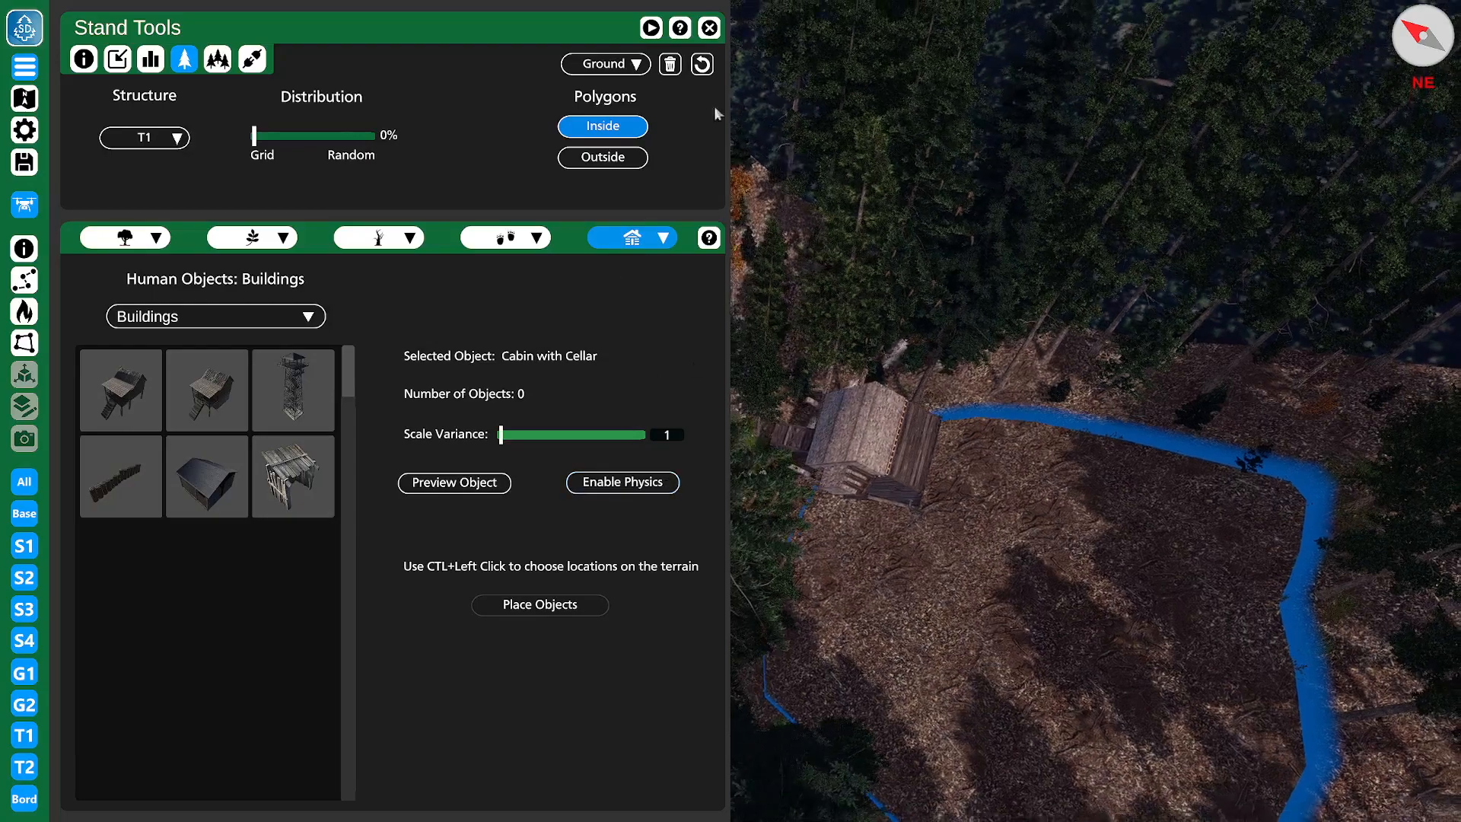
left_click(646, 66)
left_click(586, 85)
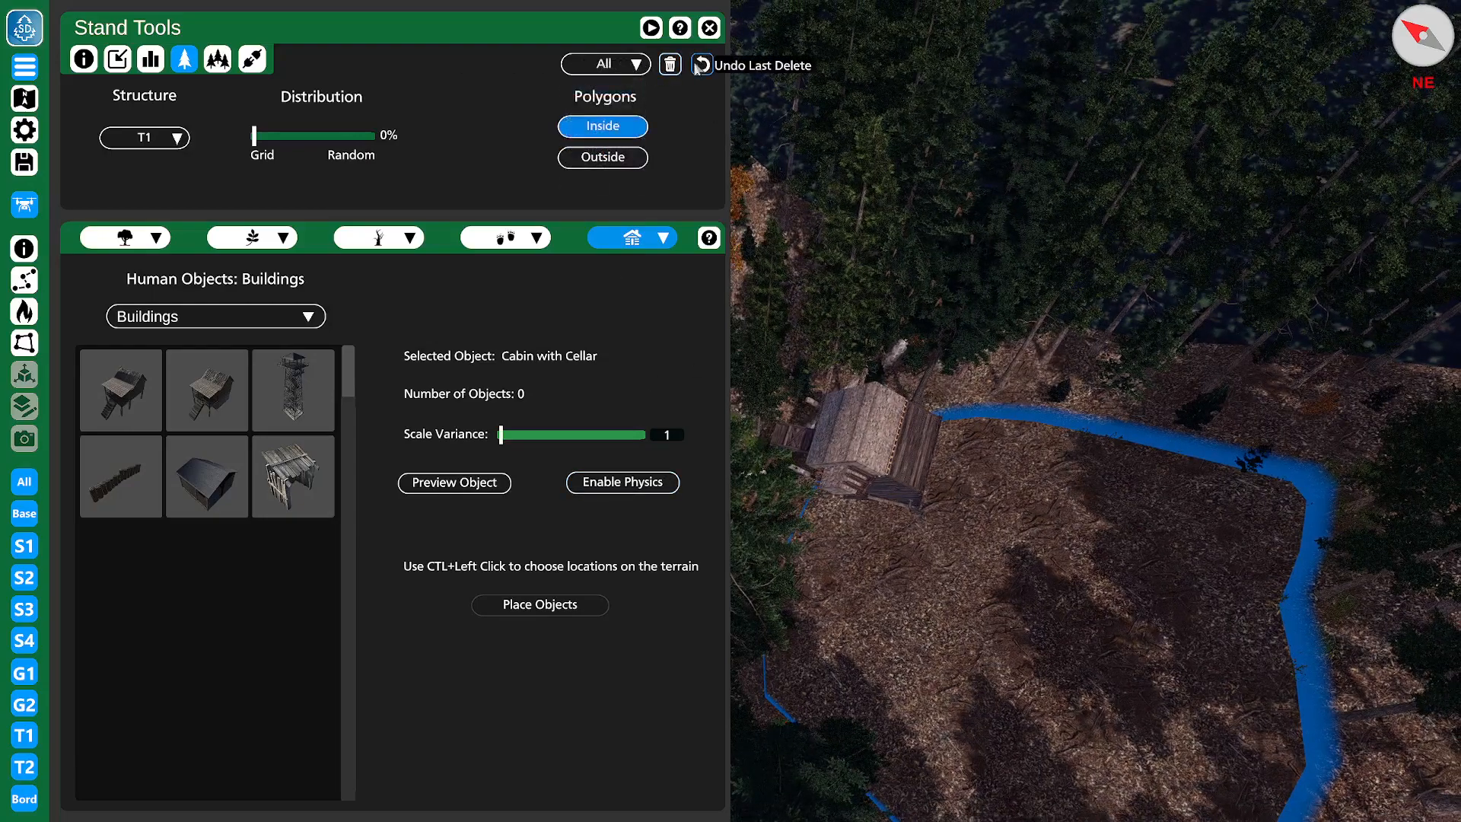
left_click(636, 64)
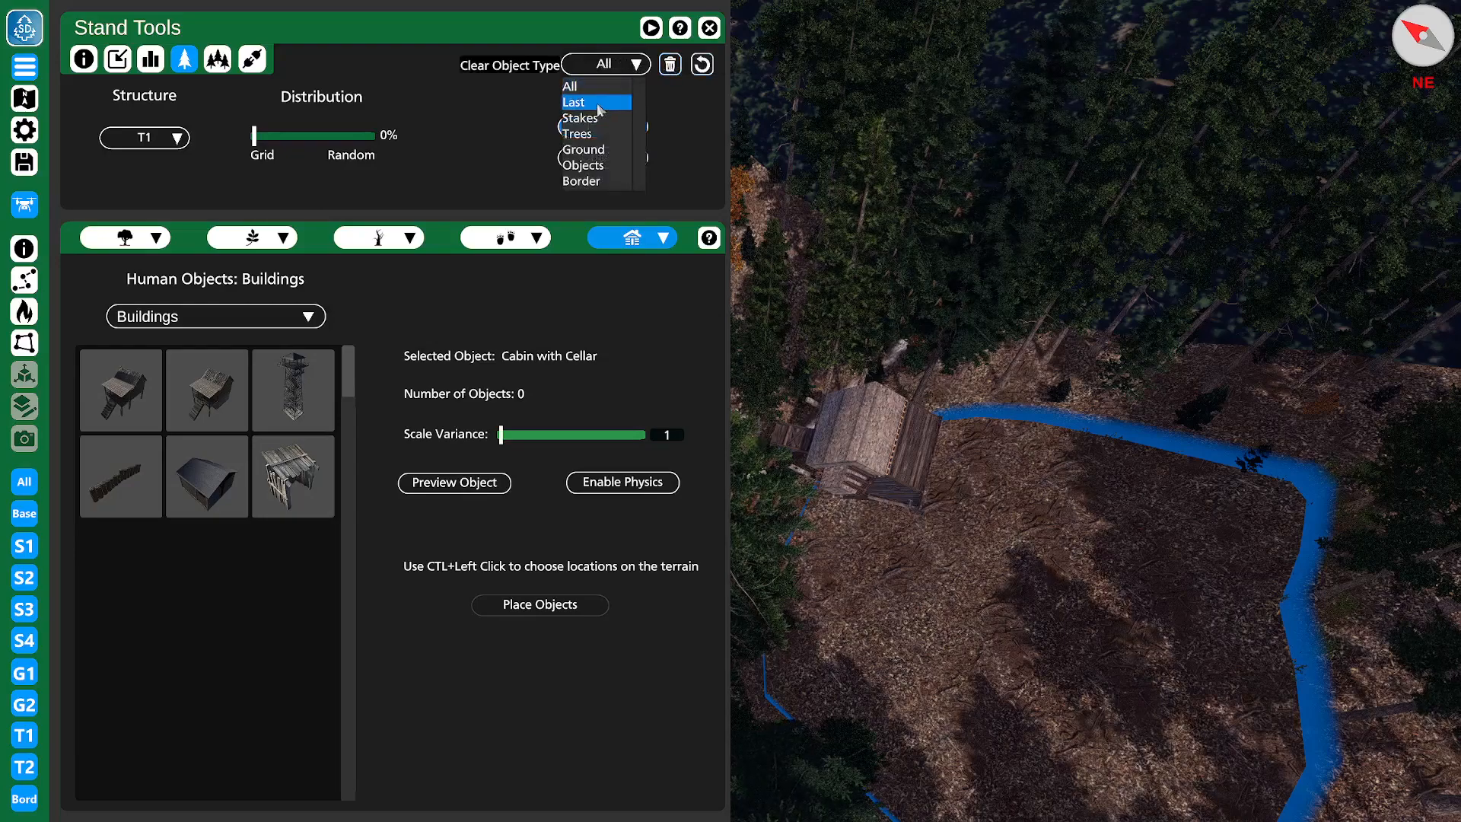
left_click(597, 86)
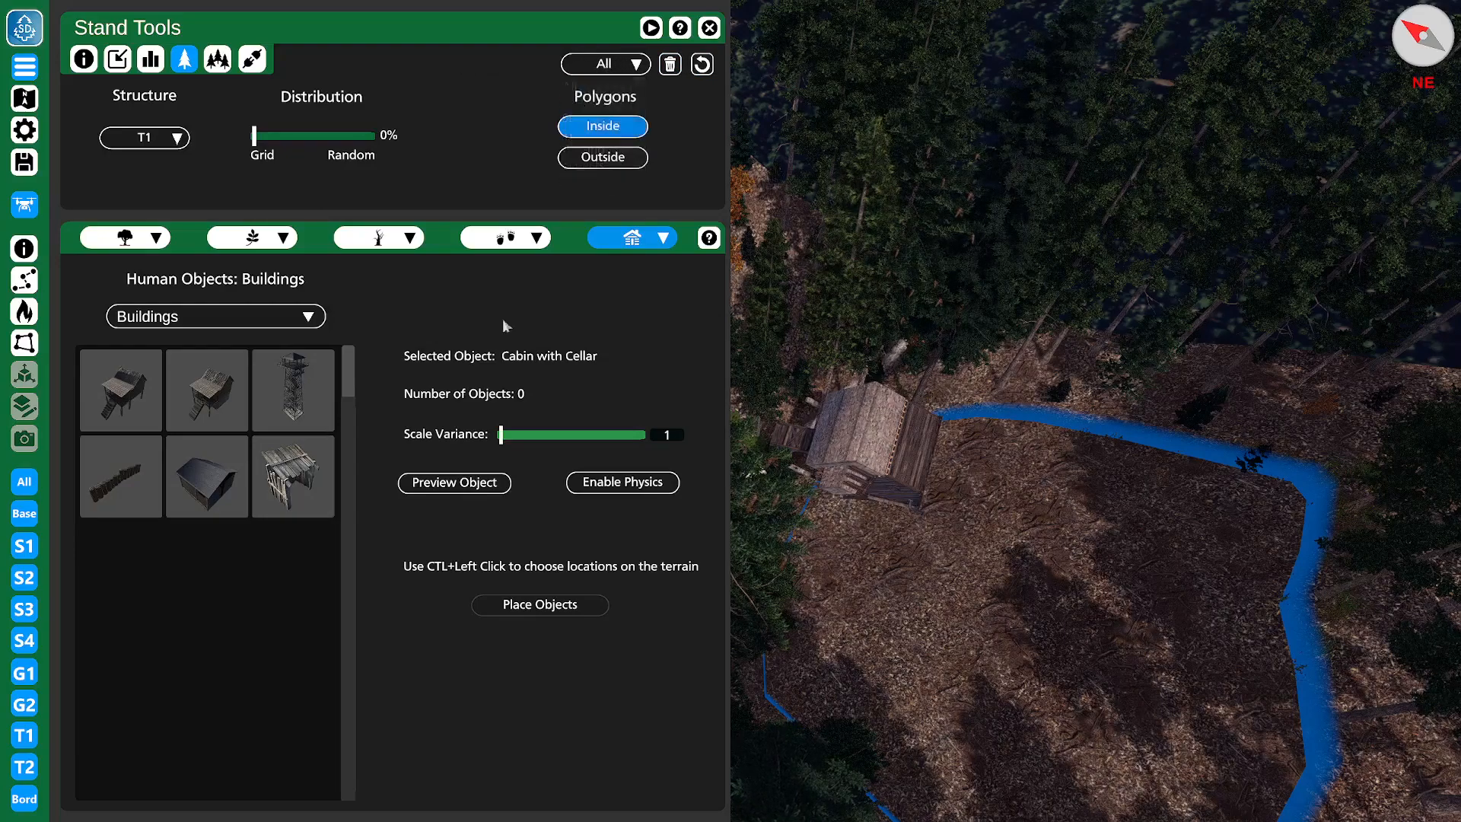
- Select the Cabin with Cellar lying at the edge of the cleared polygon and delete it
left_click(885, 466)
right_click_drag(895, 340, 842, 401)
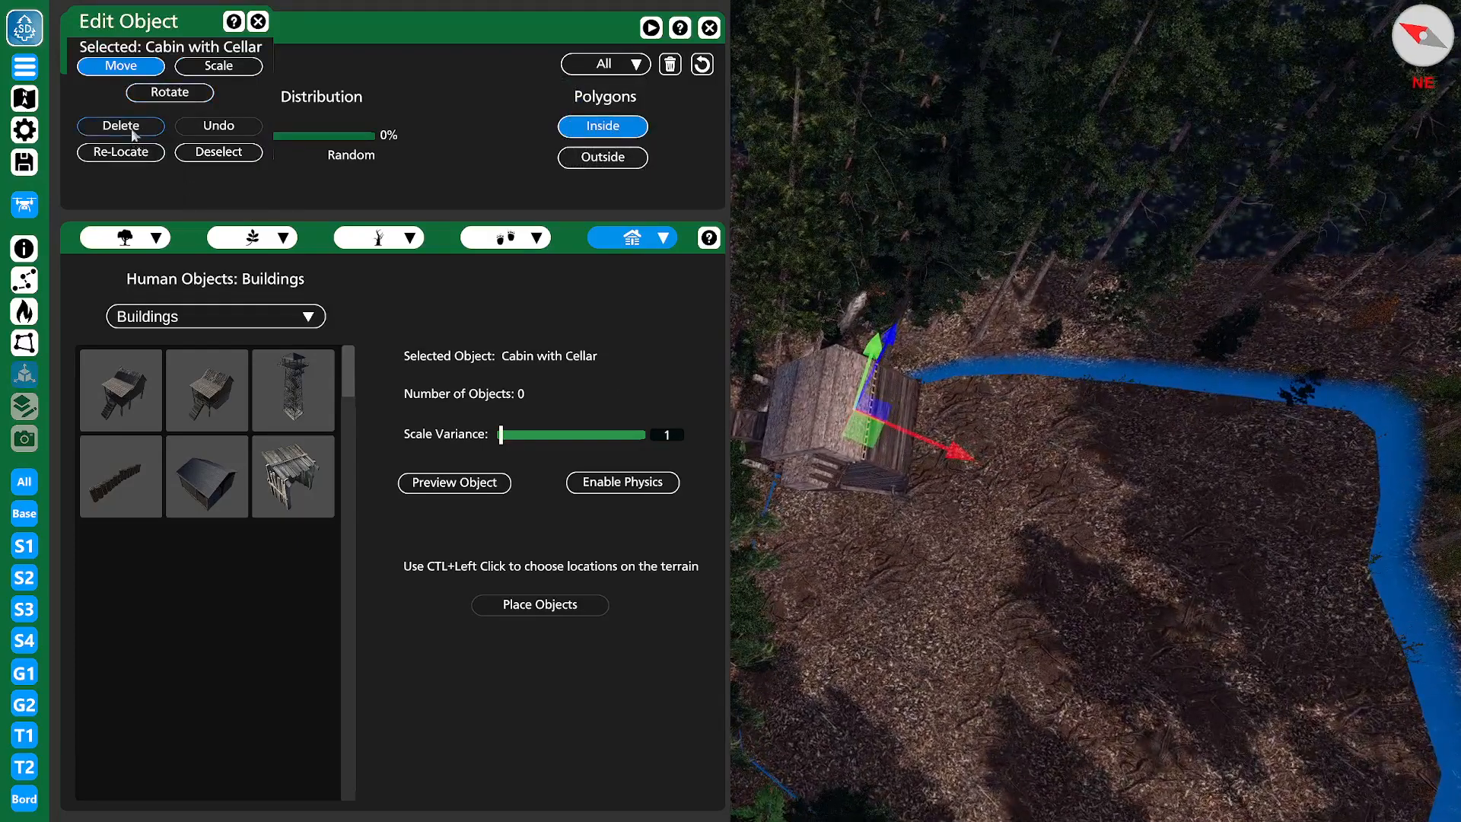
left_click(133, 136)
- Mark one location inside the cleared polygon and place Cabin with Cellar there with physics enabled
right_click_drag(1177, 463, 951, 458)
left_click(1043, 431, "ctrl")
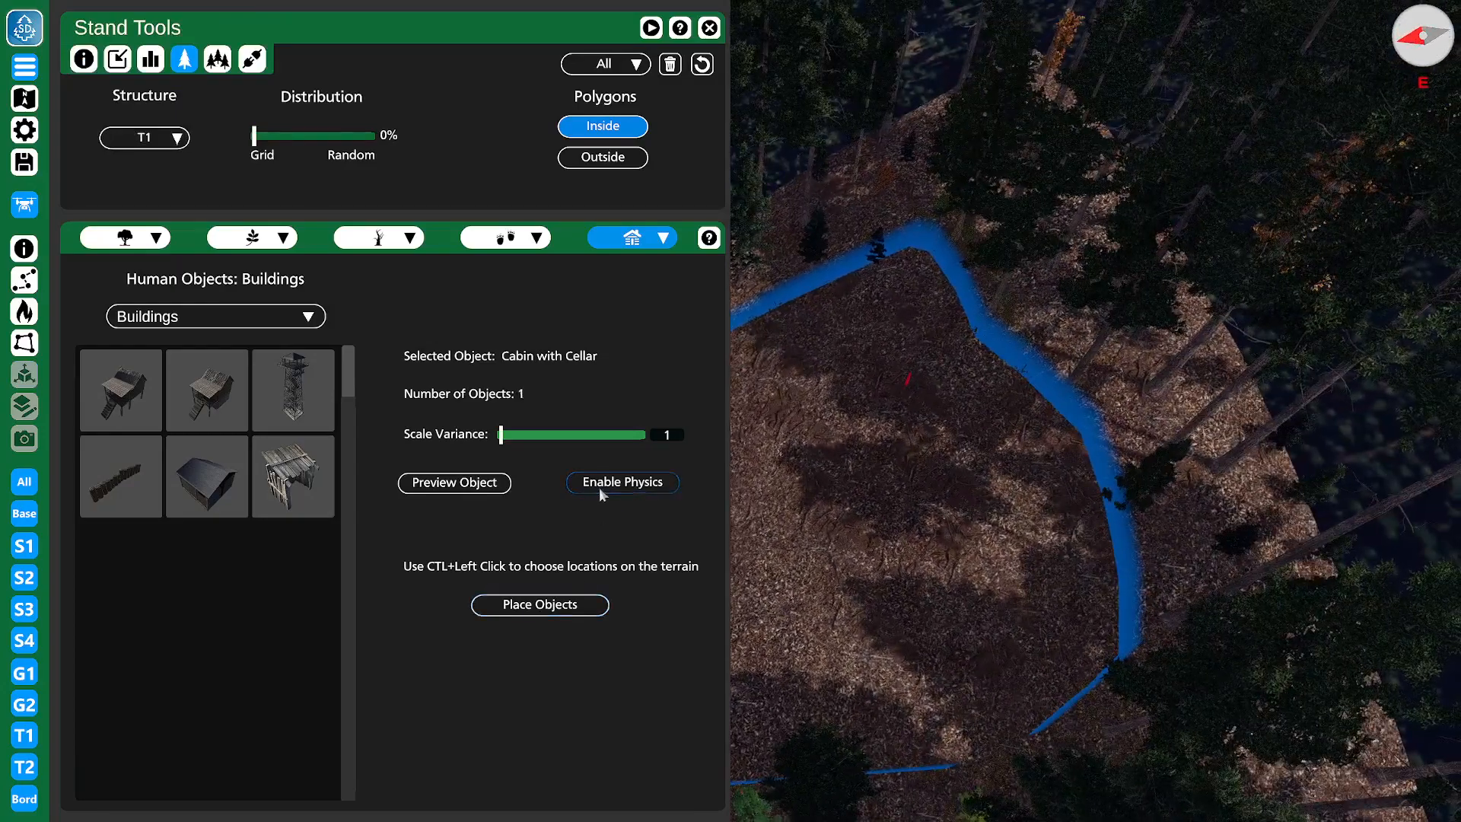
left_click(600, 487)
left_click(548, 604)
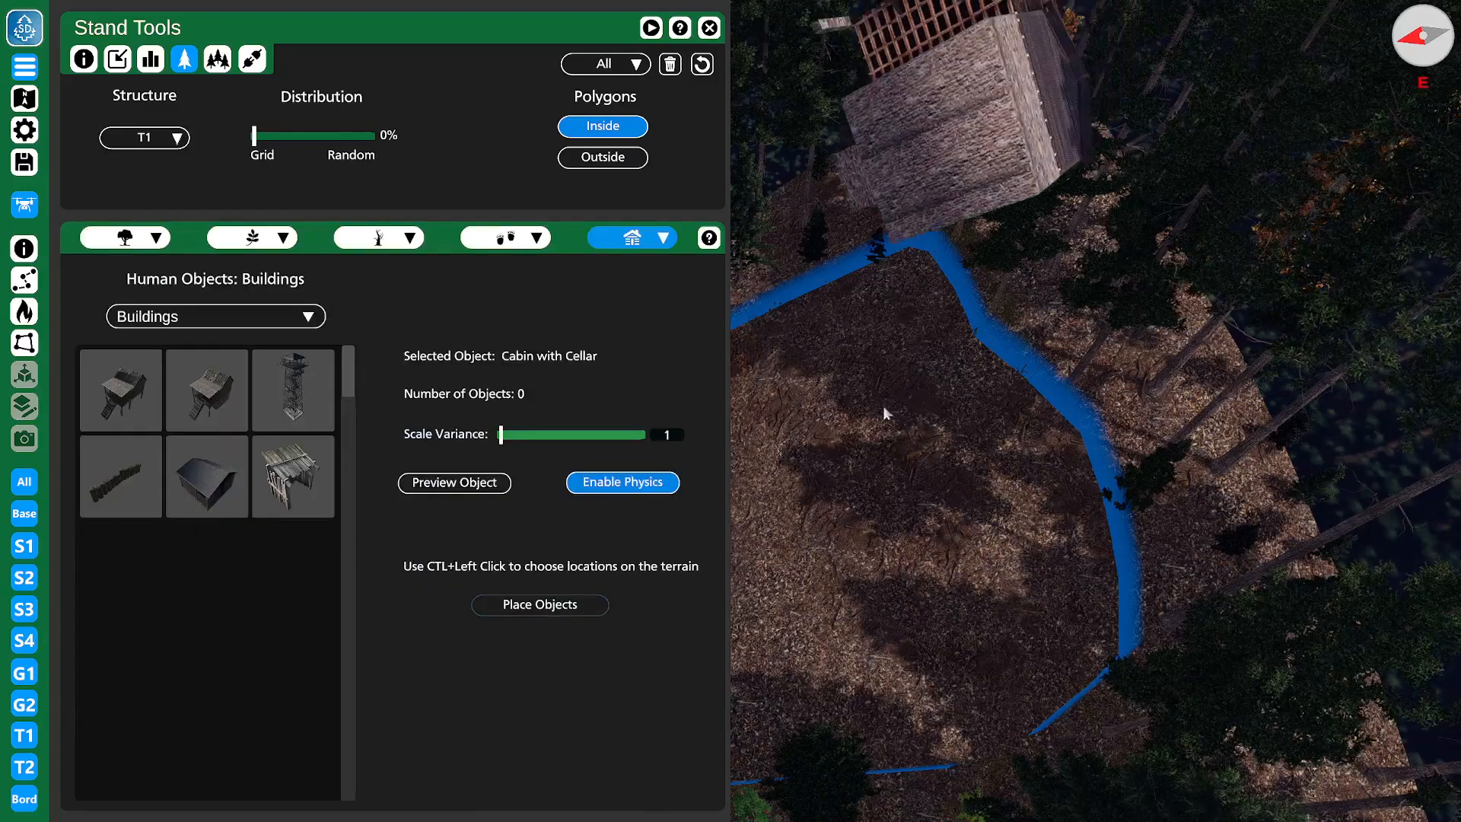
- Select the cabin just placed with physics and delete it
right_click_drag(884, 411, 849, 471)
left_click(911, 458)
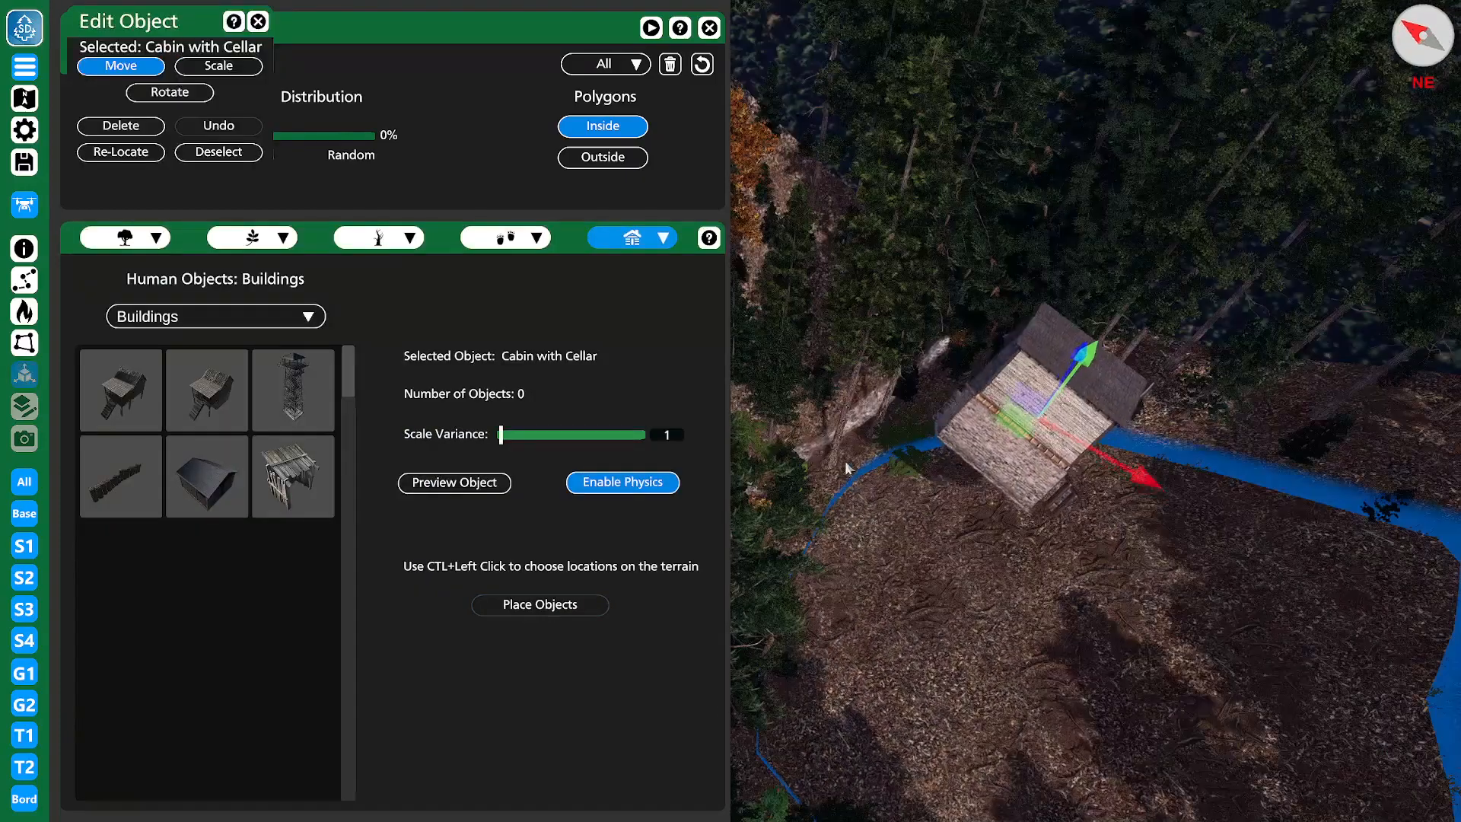
left_click(131, 135)
- Mark a location inside the cleared polygon, place Cabin with Cellar there with physics disabled, and close Stand Tools
right_click_drag(1247, 517, 942, 438)
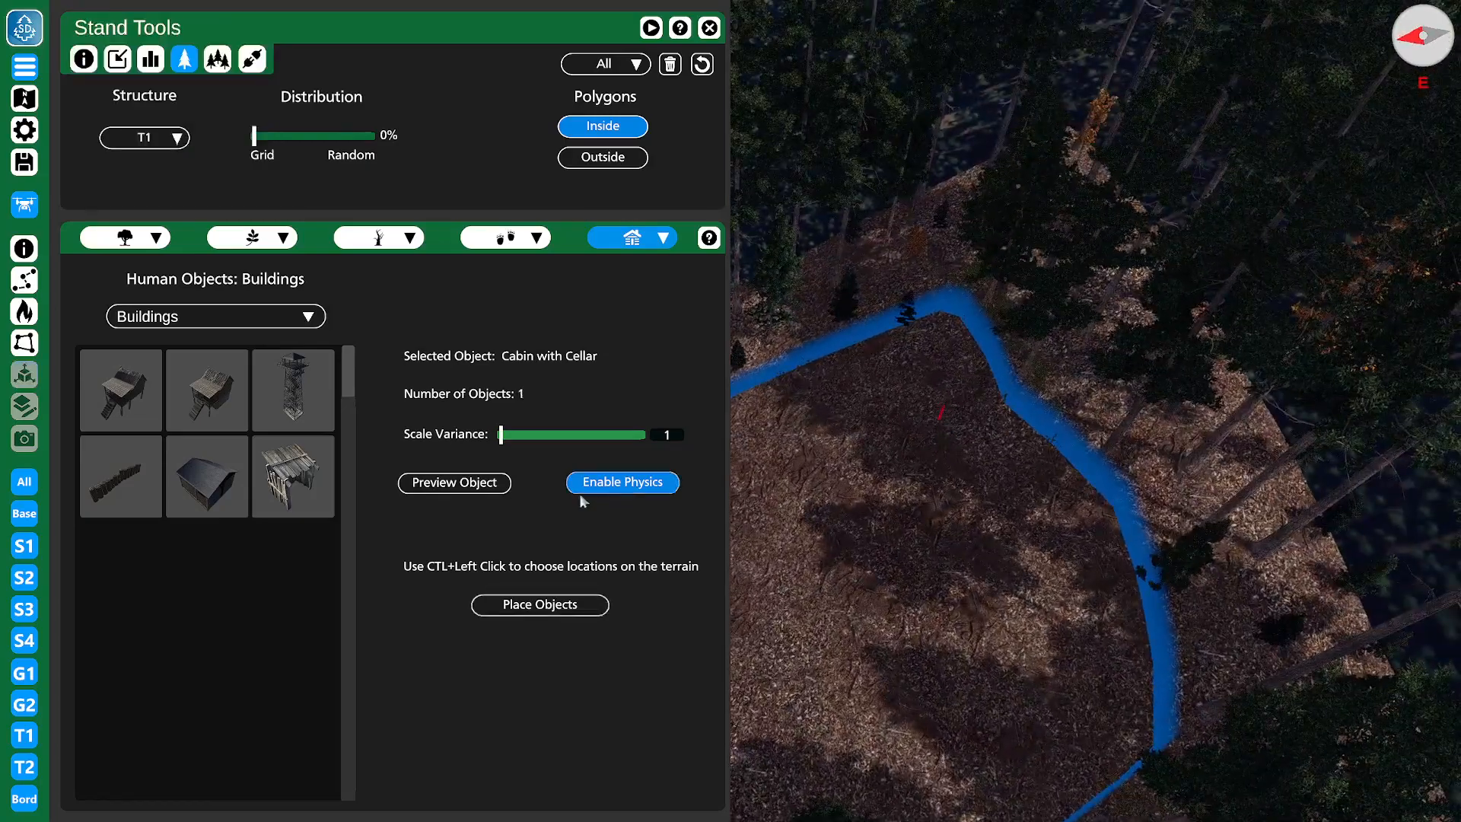
left_click(530, 606)
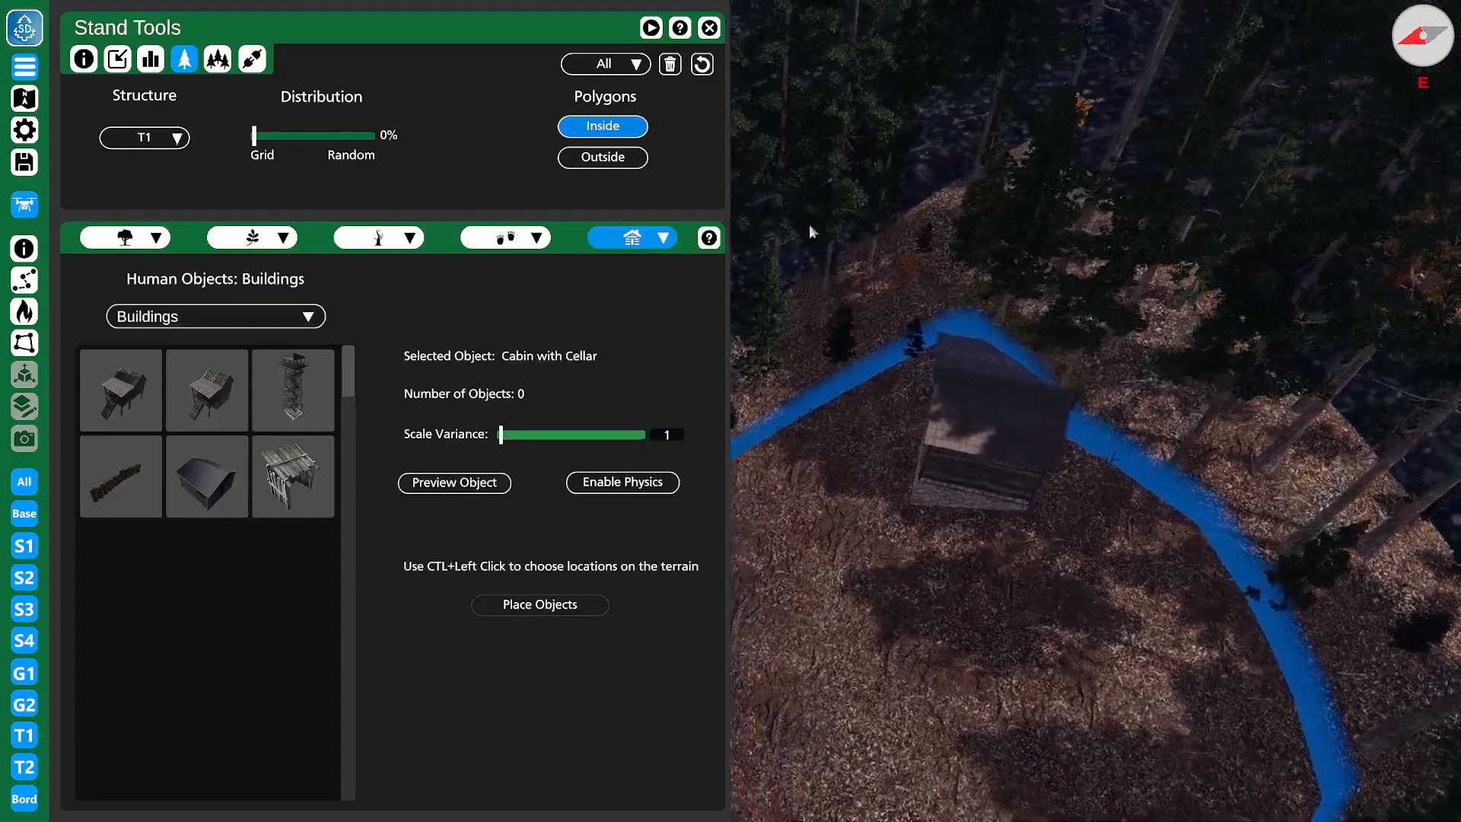
left_click(709, 30)
- Select the placed cabin and rotate it so its porch and steps face the open clearing
right_click_drag(1209, 460, 998, 500)
left_click(853, 543)
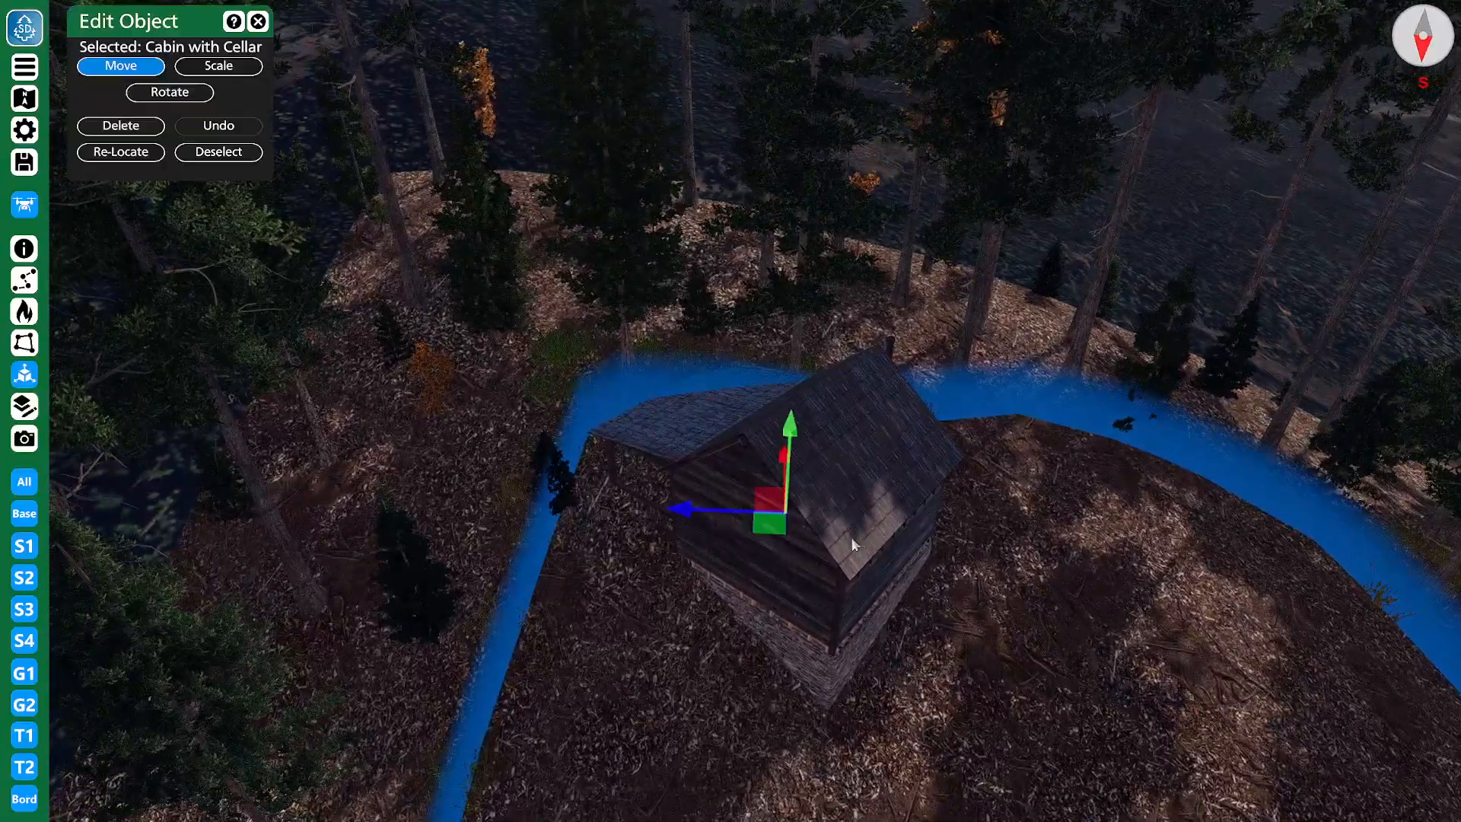
left_click(169, 92)
left_click_drag(830, 584, 180, 503)
left_click_drag(808, 574, 510, 526)
- Move the cabin sideways and slightly down so it sits into the slope
right_click_drag(879, 525, 703, 346)
left_click(128, 67)
left_click_drag(736, 441, 706, 452)
left_click(170, 96)
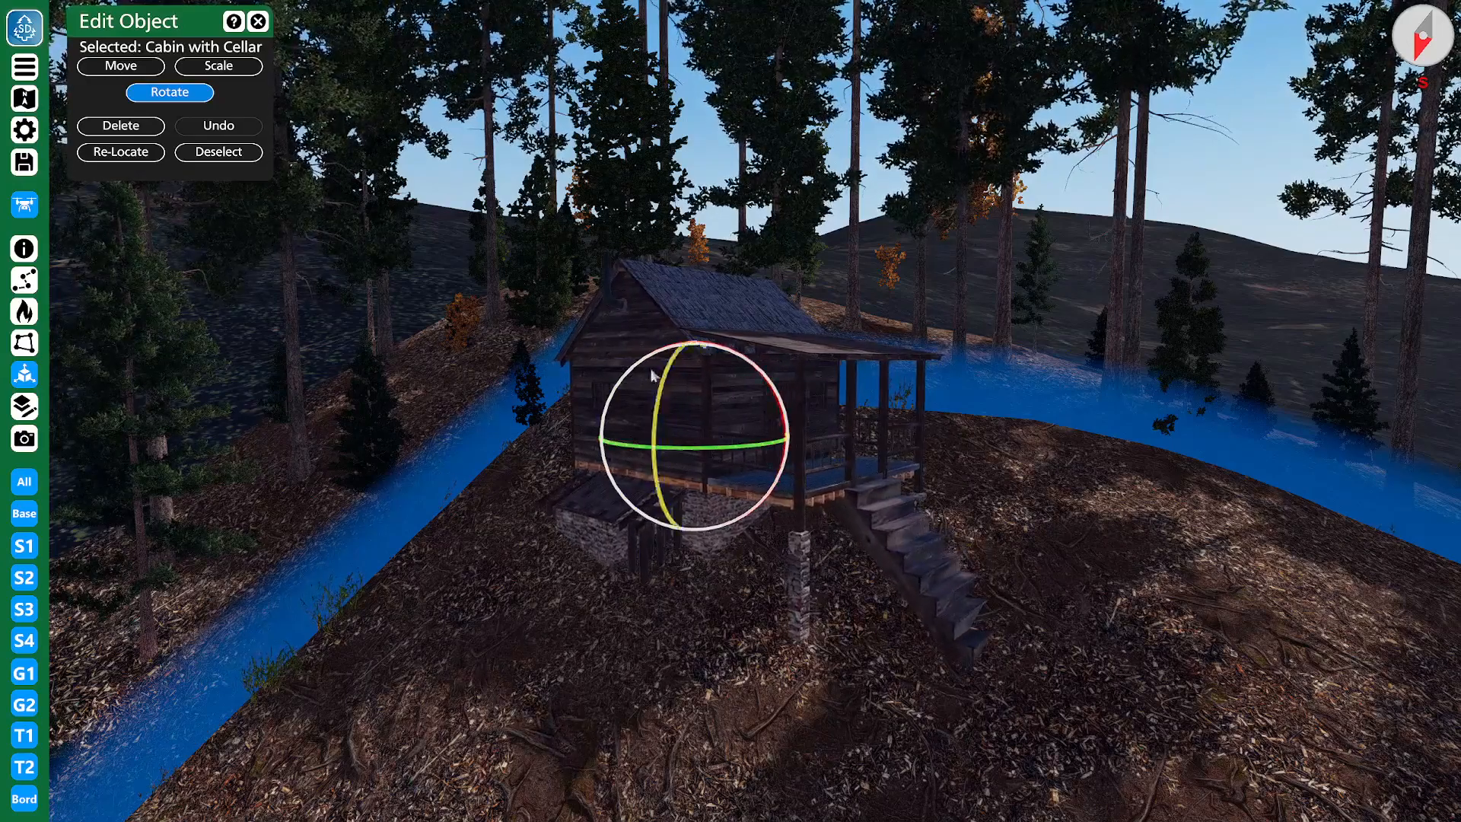
left_click(116, 67)
left_click_drag(699, 371, 702, 385)
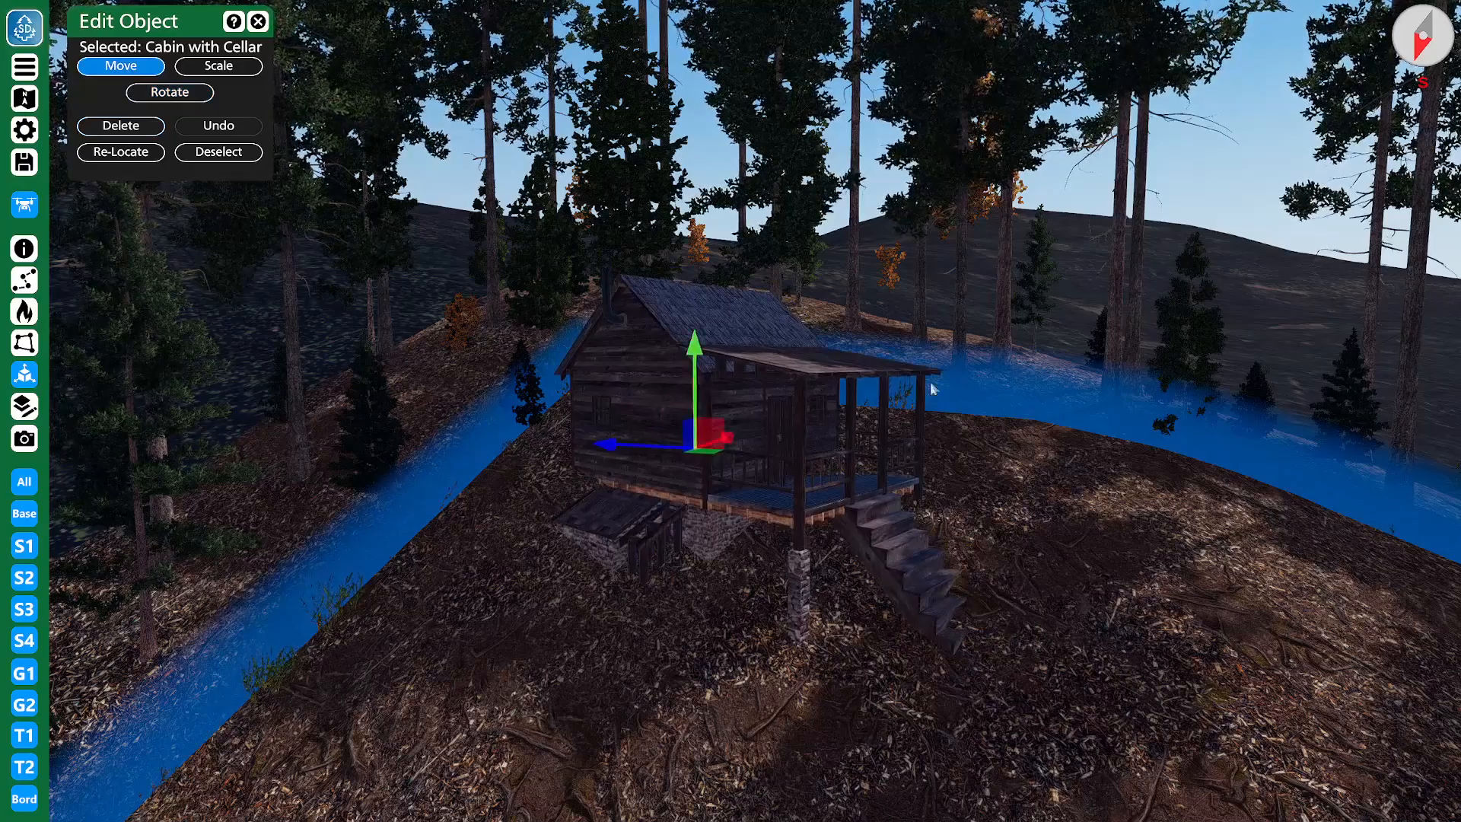
- Raise the cabin vertically to expose its stone foundation above the slope
key("w")
right_click_drag(990, 374, 902, 365)
key("d")
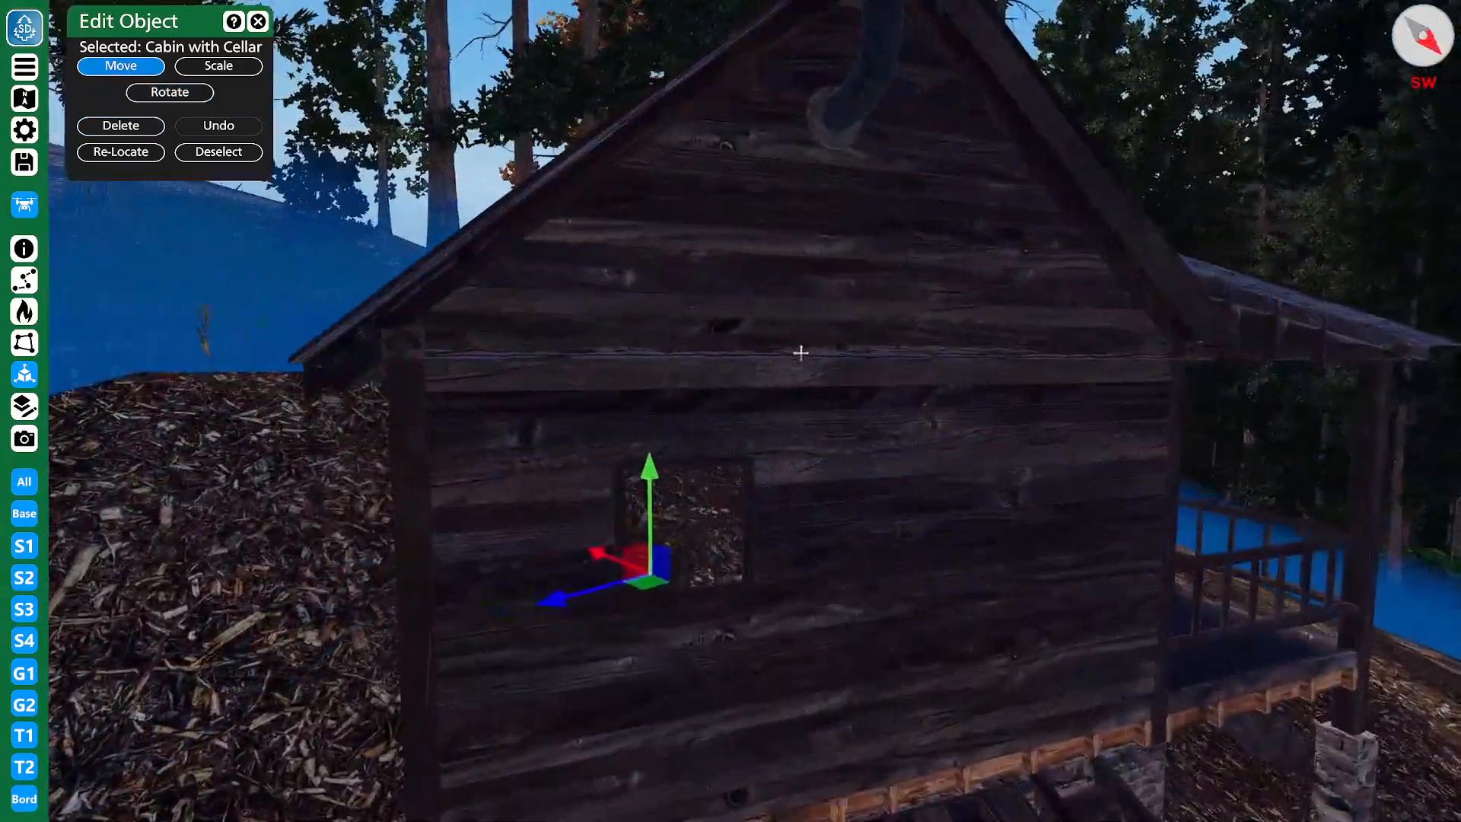
key("s")
right_click_drag(799, 352, 785, 353)
left_click_drag(675, 455, 672, 218)
- Examine the raised cabin and its foundation from several sides and heights
right_click_drag(663, 266, 152, 283)
key("a")
key("s")
key("q")
key("e")
key("d")
key("e")
key("d")
key("w")
- Lower the cabin so its stone foundation, porch pillar and steps sink into the ground
right_click_drag(806, 286, 1340, 455)
key("w")
key("w")
key("s")
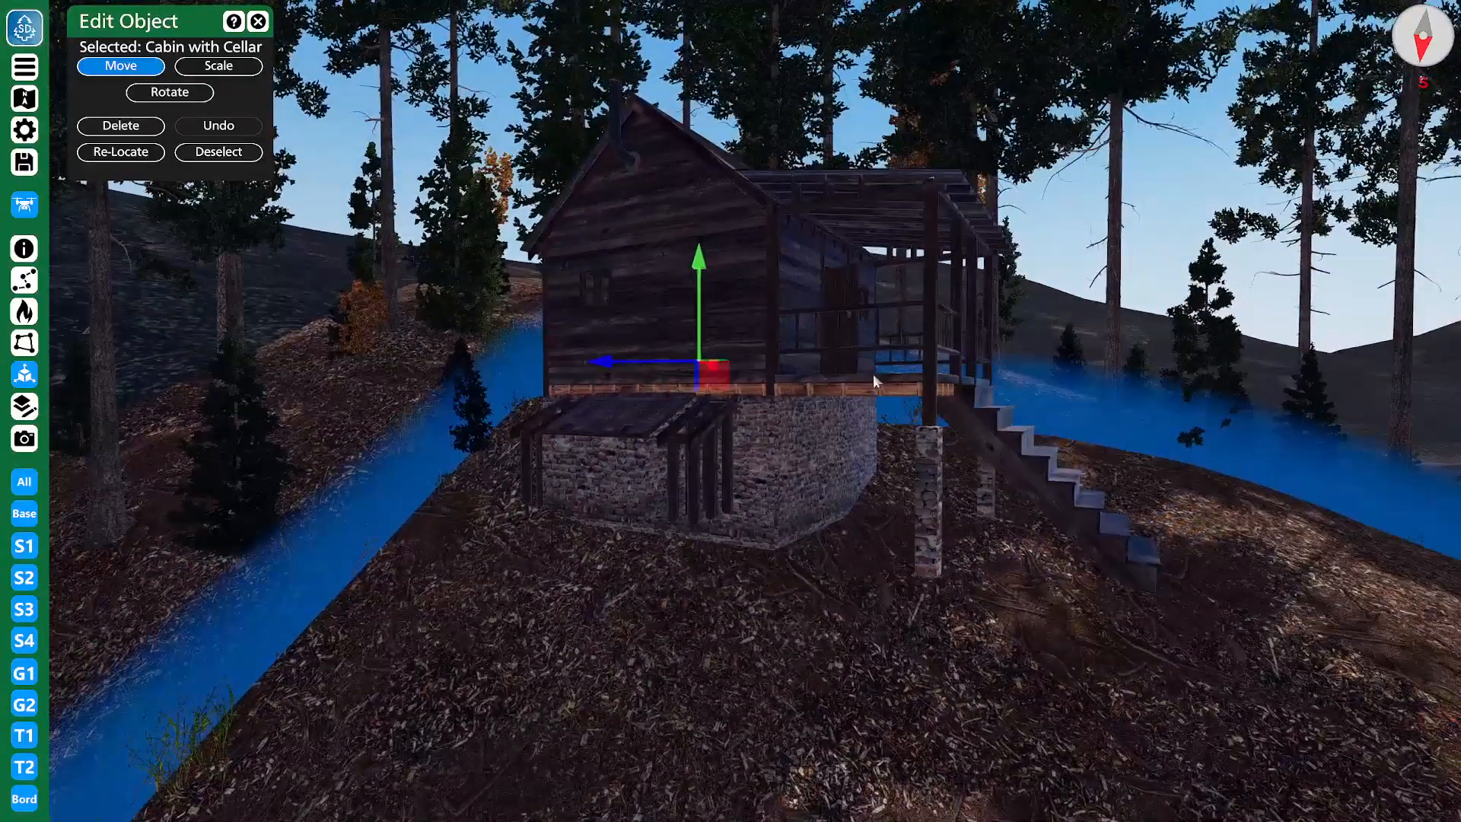
key("w")
left_click_drag(741, 289, 741, 414)
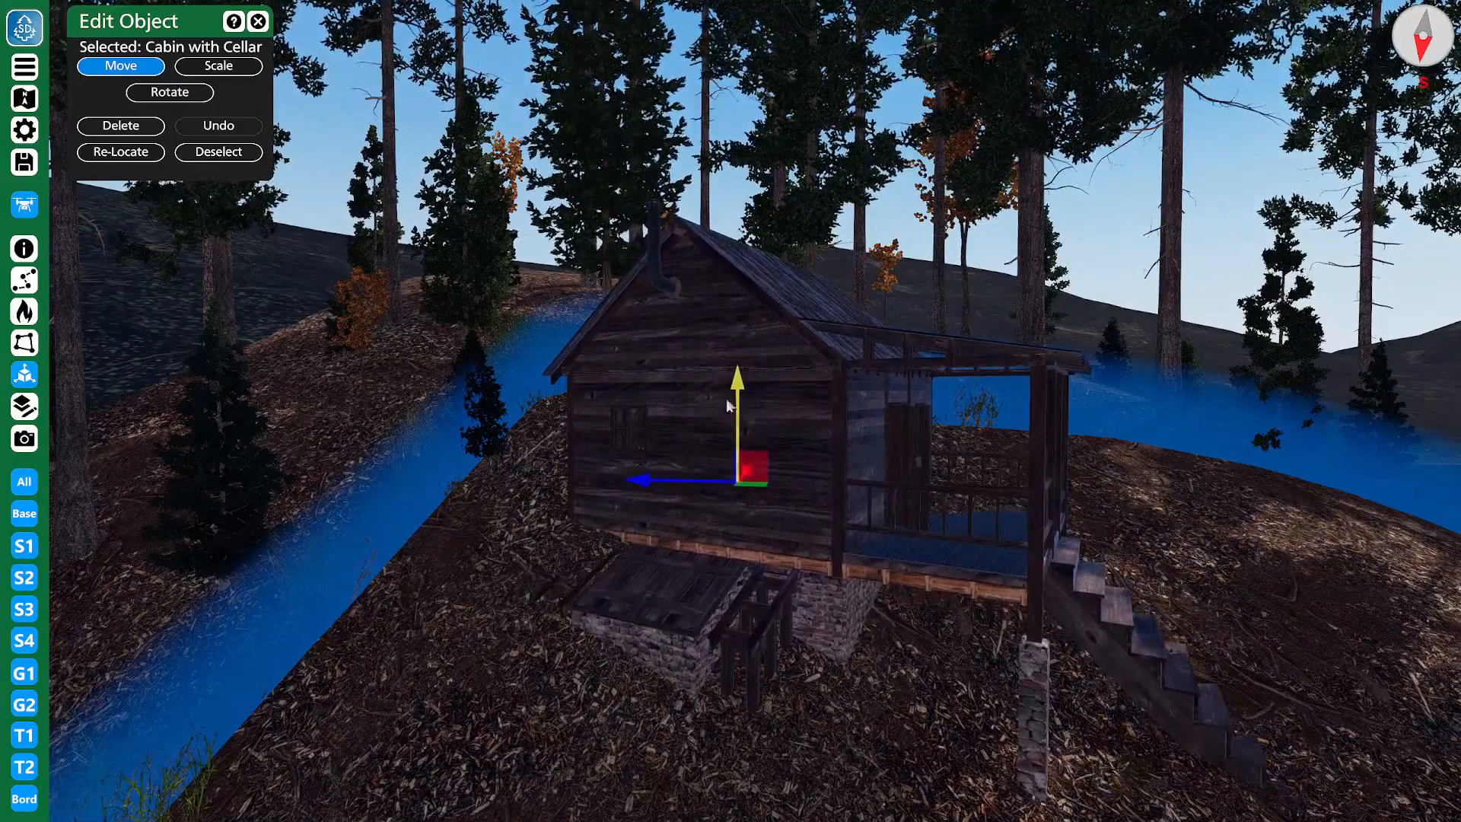
- Look over the cabin and the whole cleared polygon from farther back and higher up
key("s")
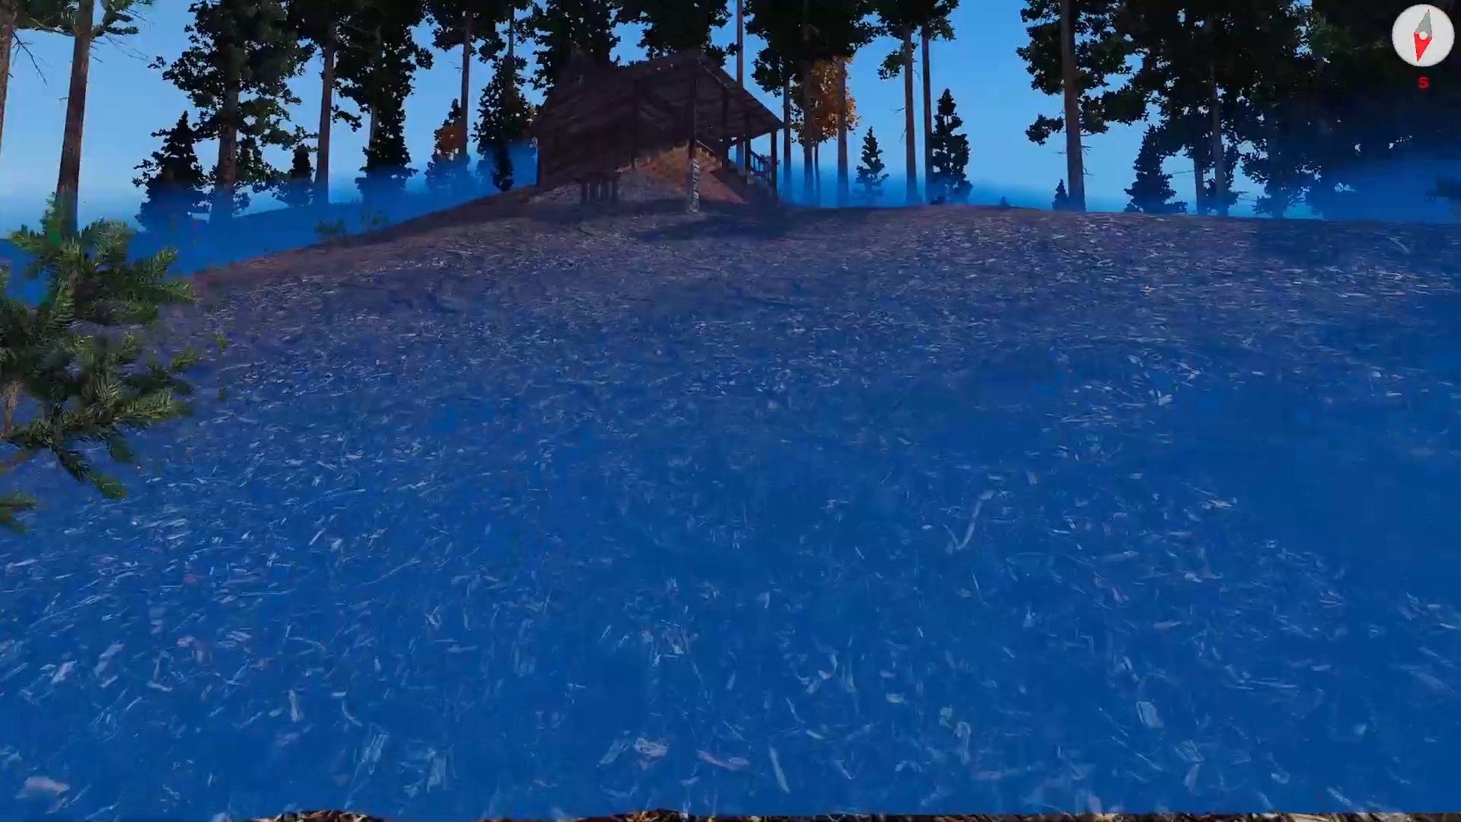
key("w")
key("e")
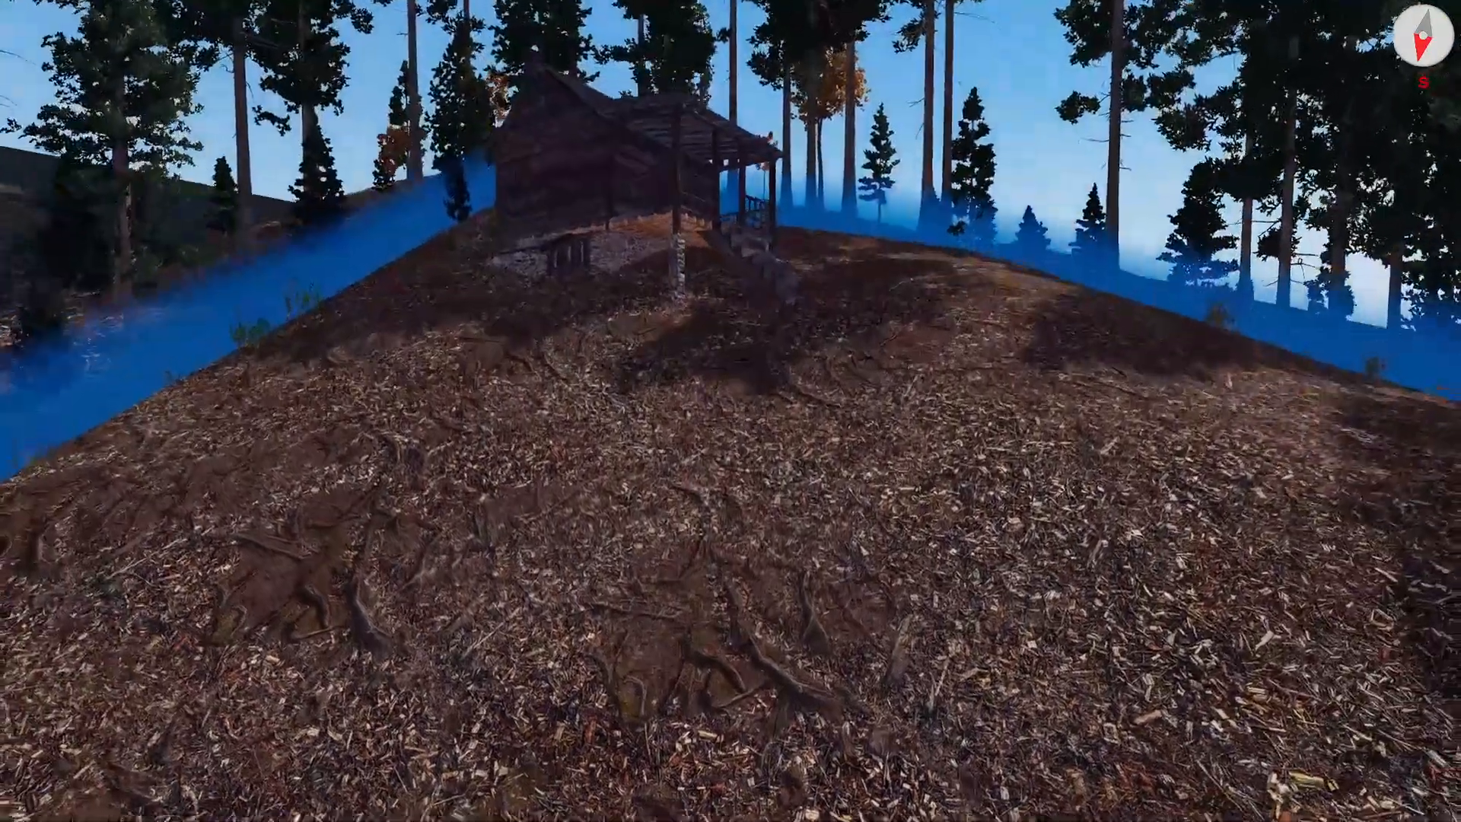
key("e")
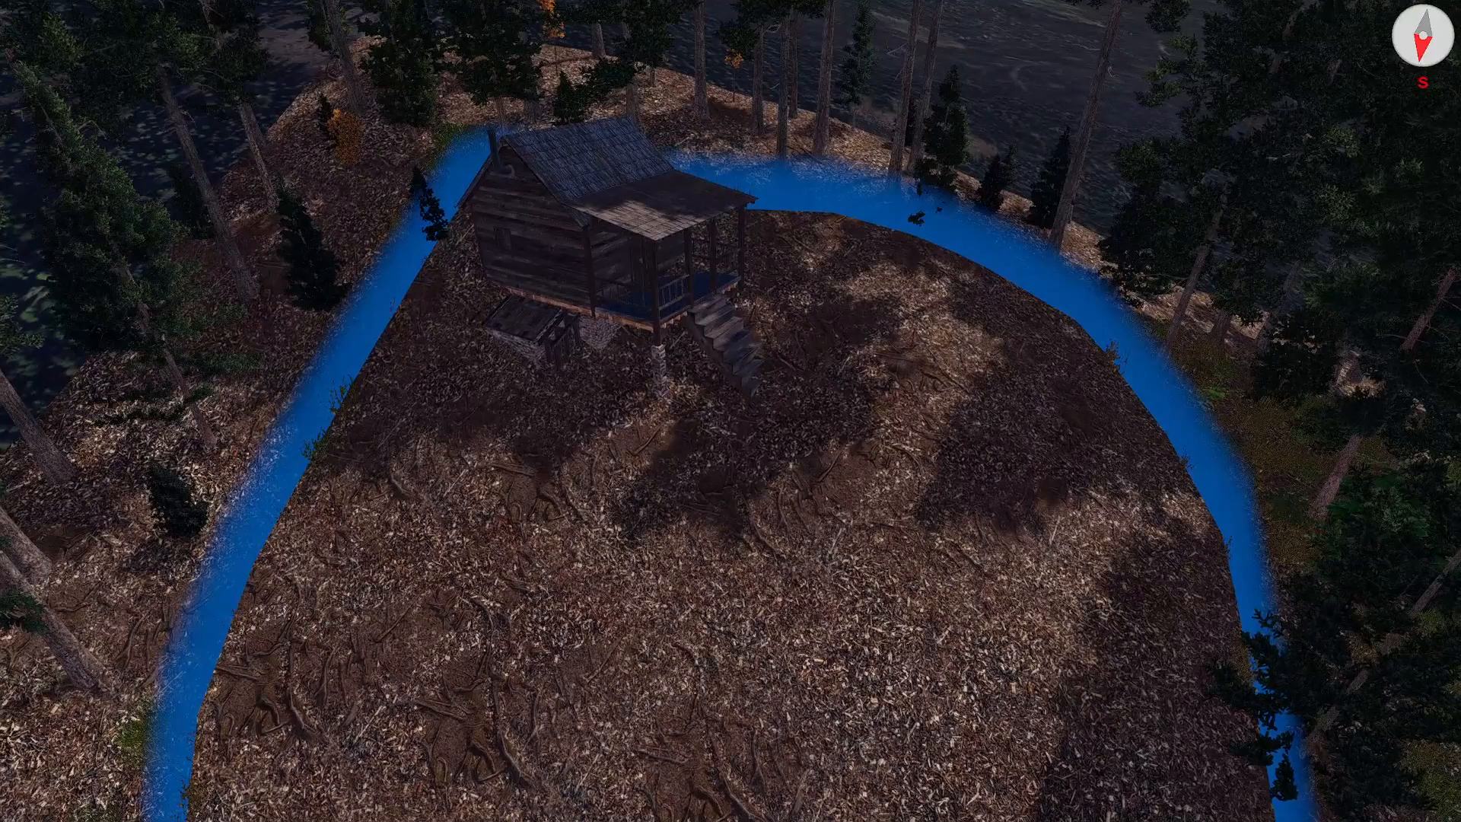
right_click(728, 409)
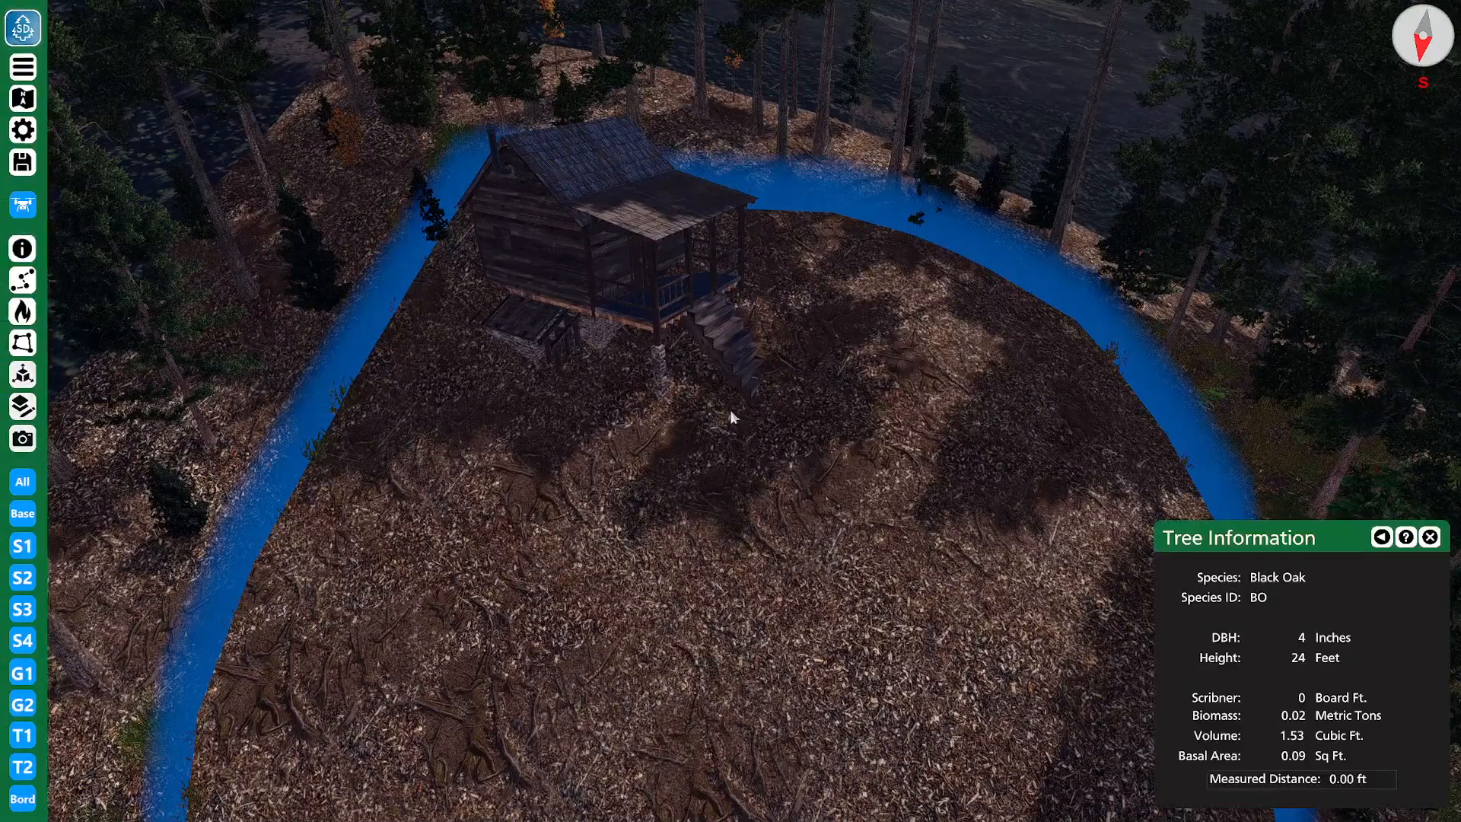
right_click(729, 410)
right_click(729, 410)
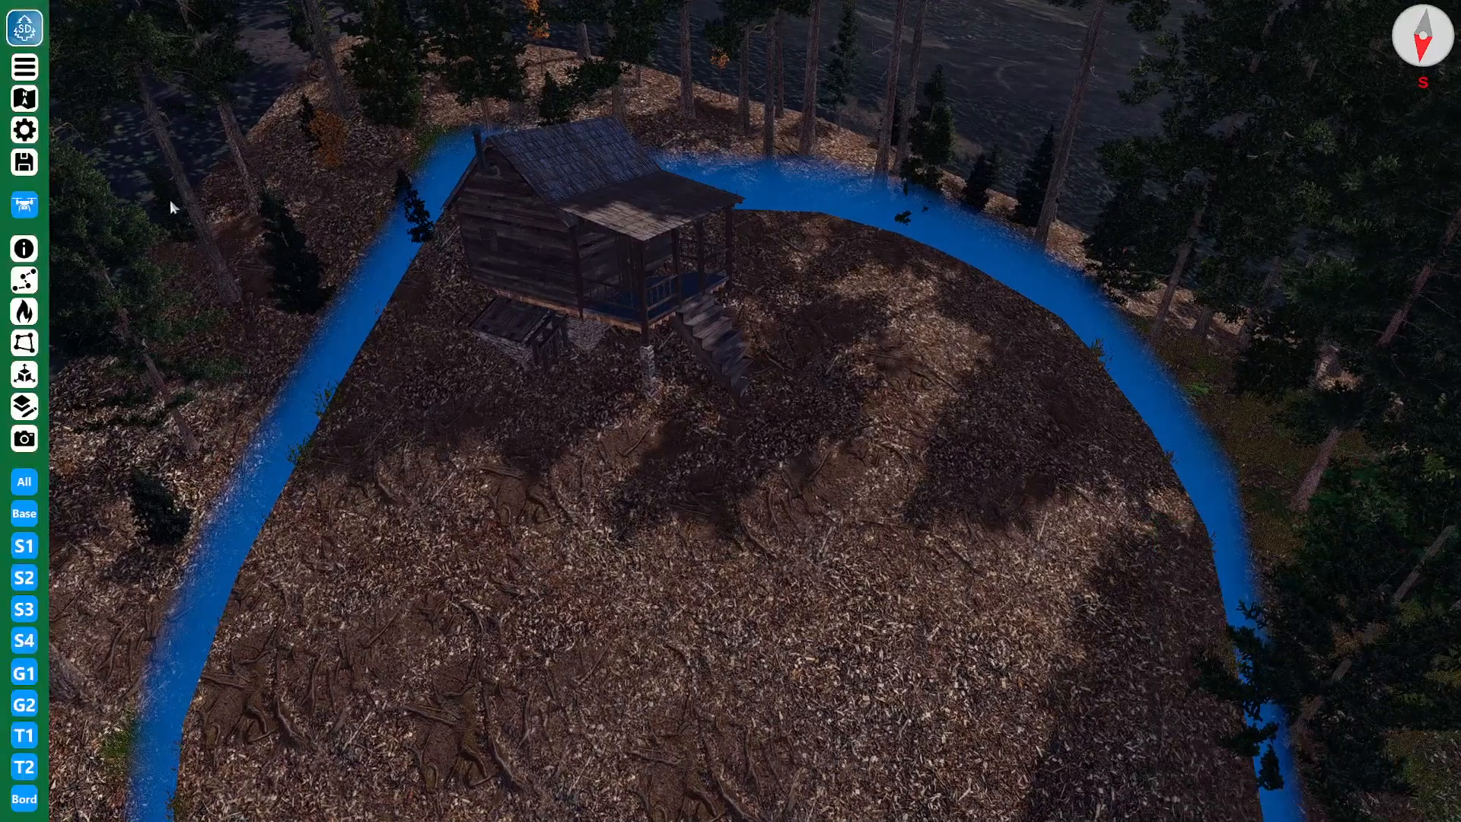
left_click_drag(689, 306, 708, 315)
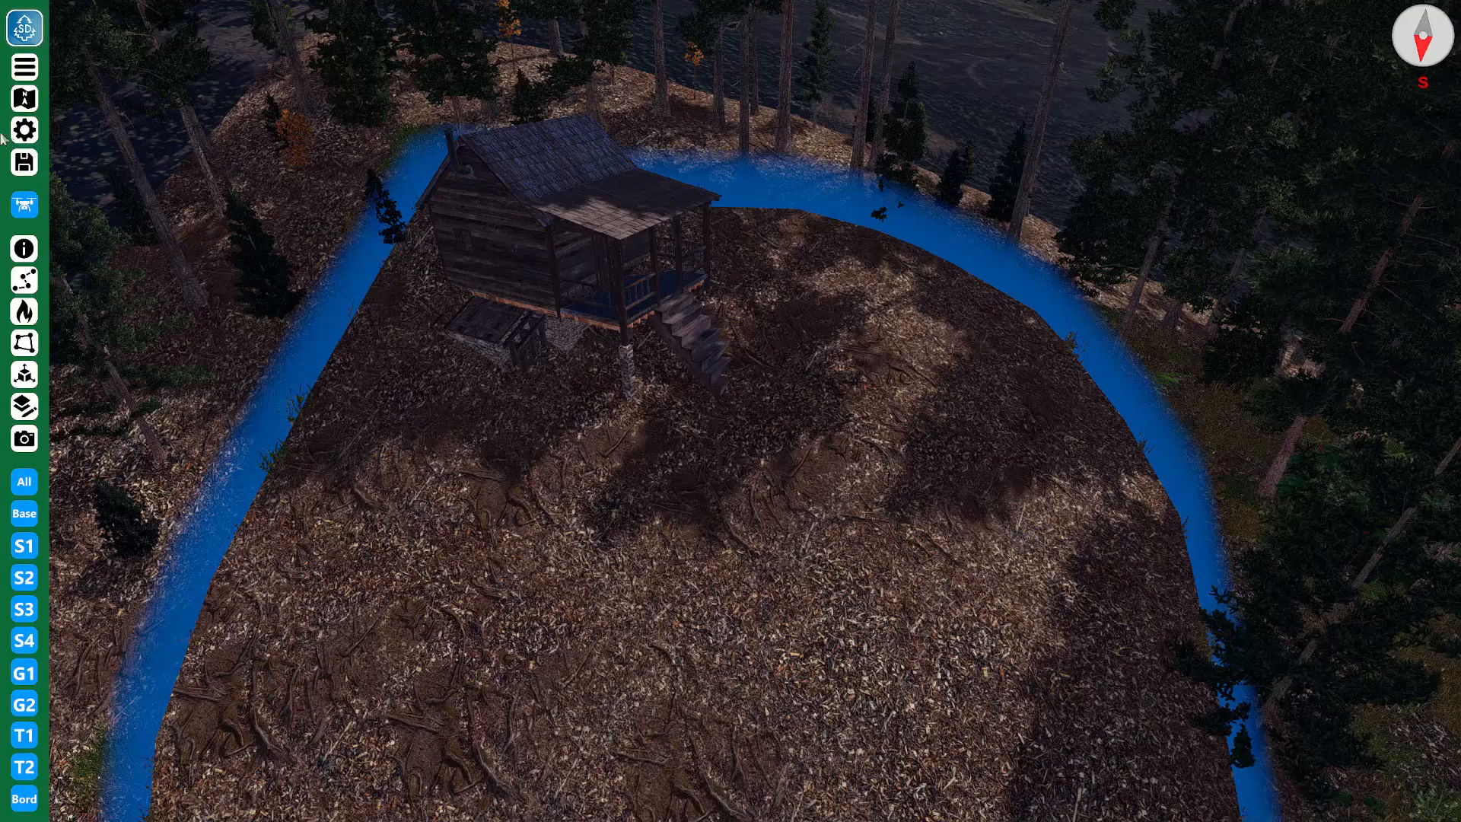
- Choose Bench from the human-made Recreation objects in Stand Tools and close the object preview
left_click(24, 98)
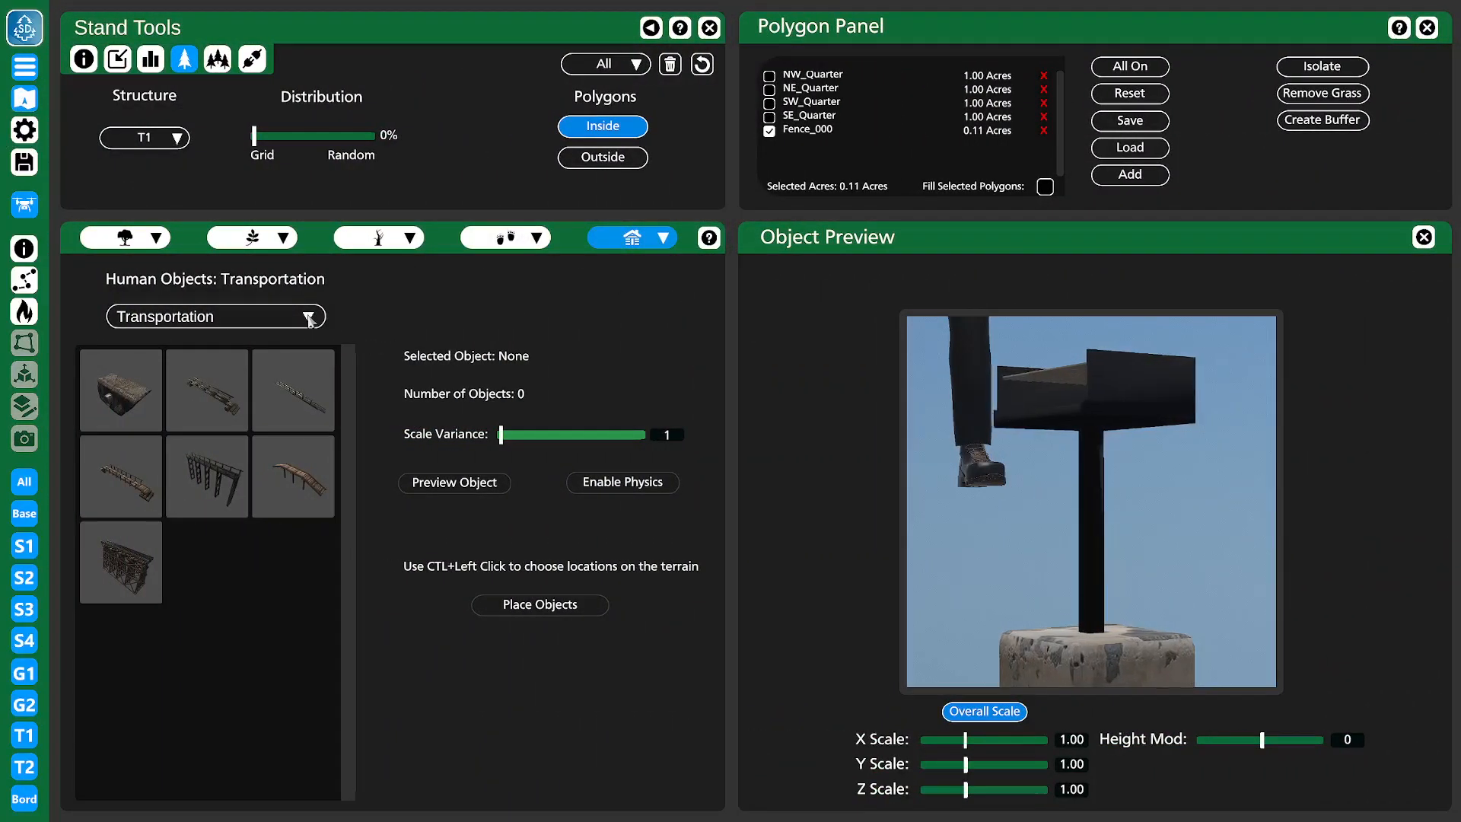
left_click(655, 239)
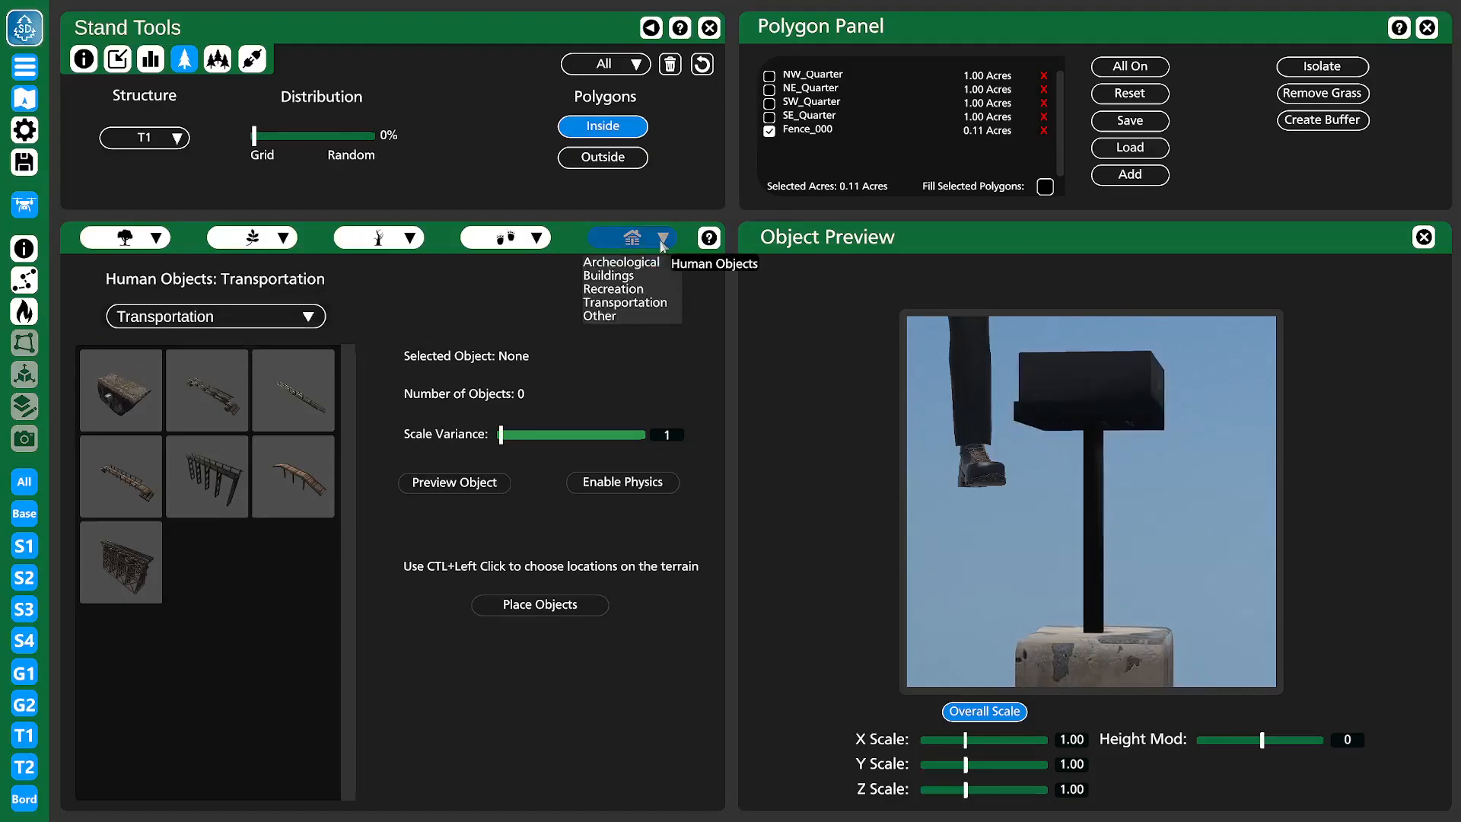
left_click(607, 290)
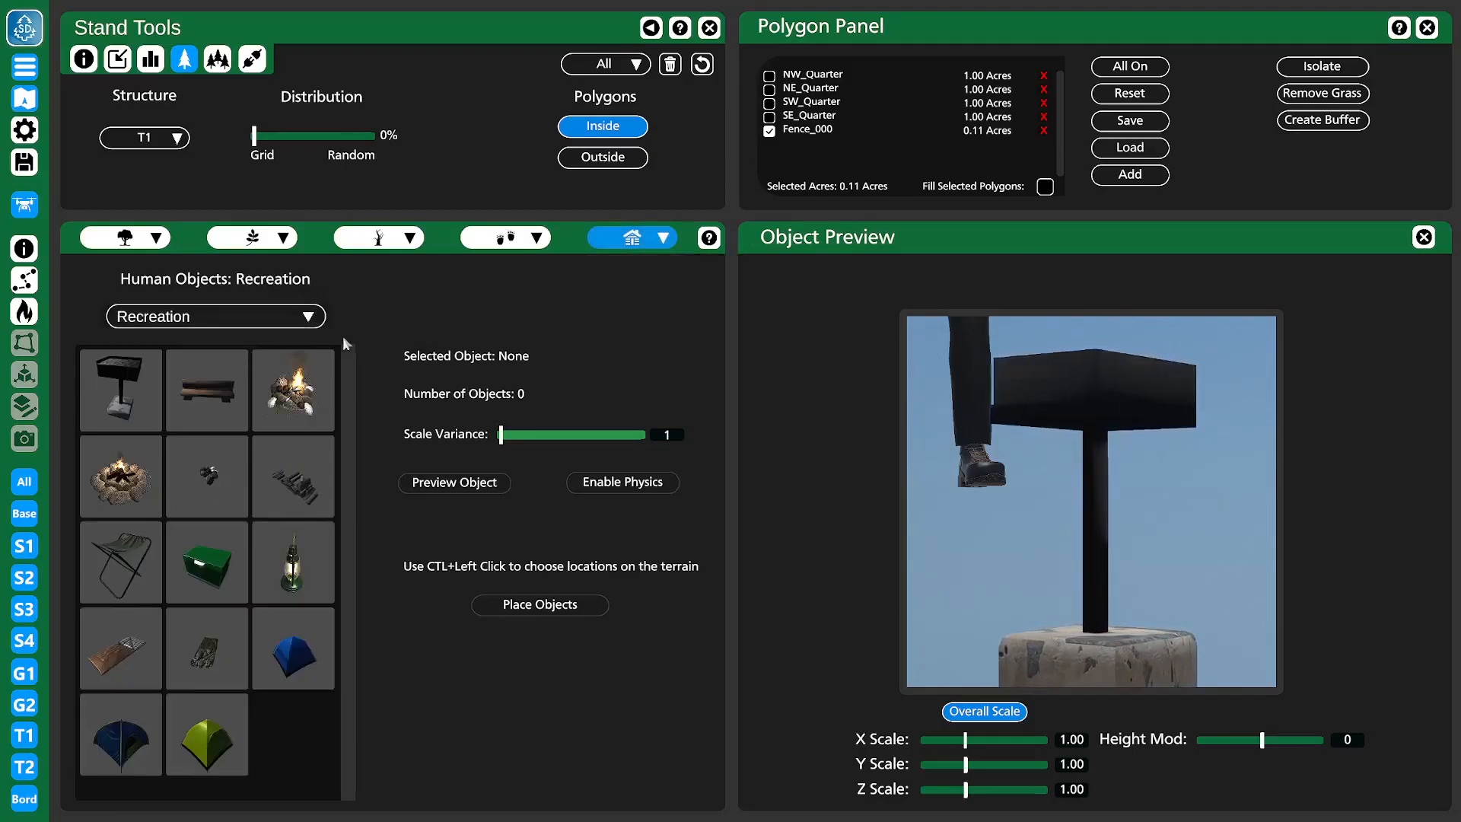
left_click(207, 392)
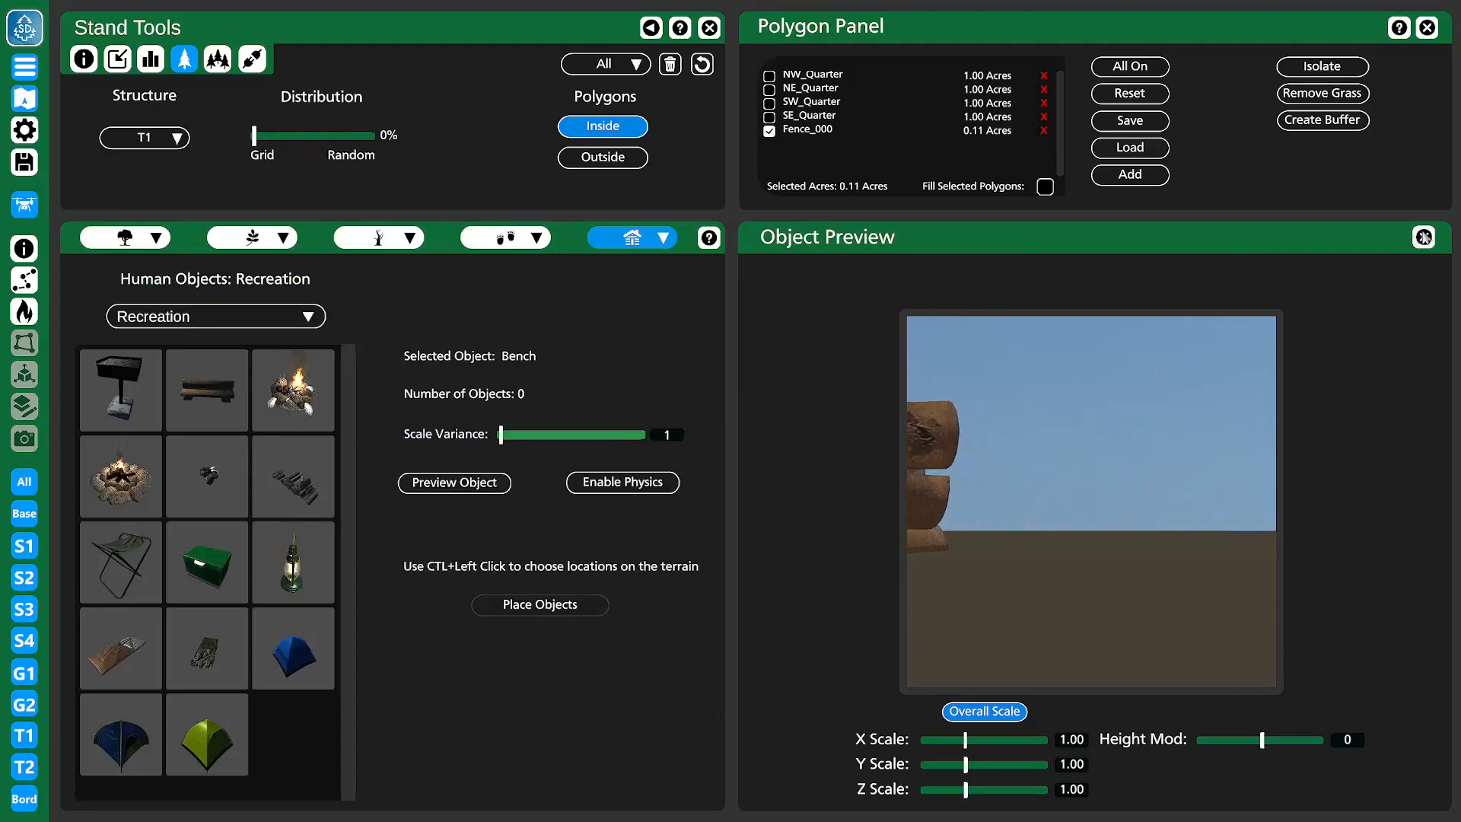
left_click(1422, 234)
- Mark one location on the cleared ground near the cabin steps and place the bench there
key("m")
key("a")
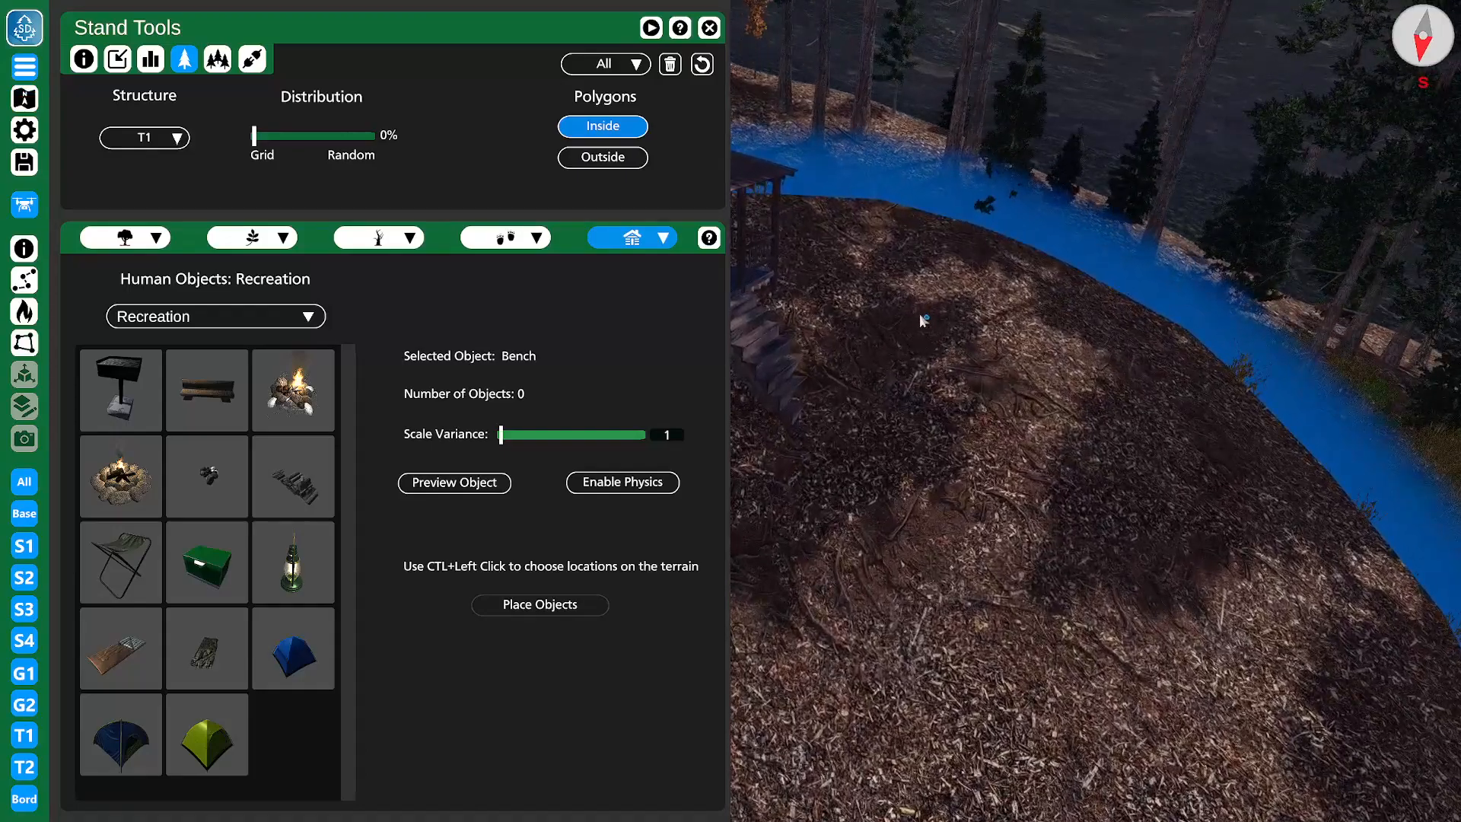
left_click(525, 604)
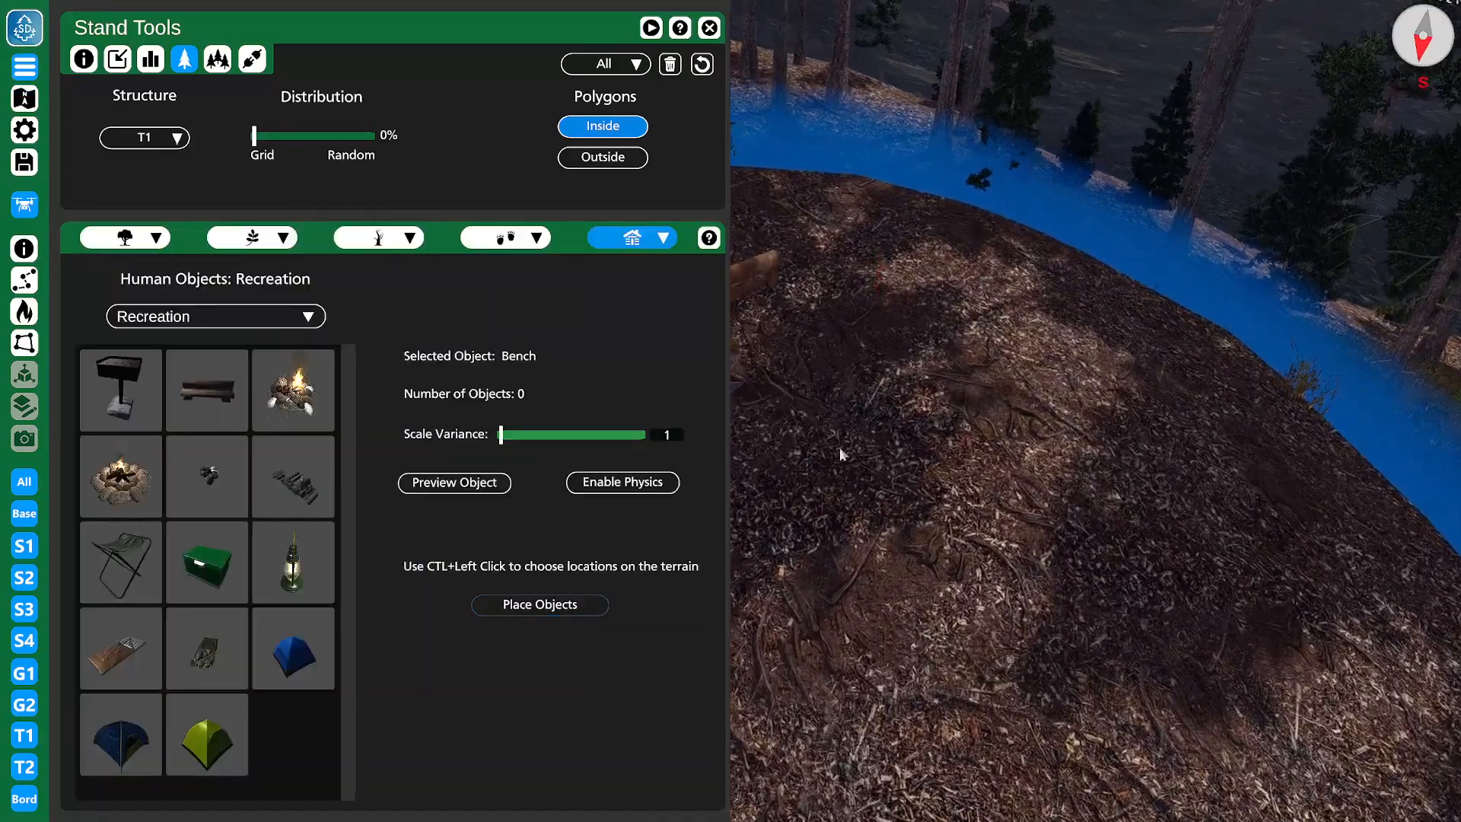
- Select the placed bench and move it away from the cabin steps, farther back beside the porch
key("w")
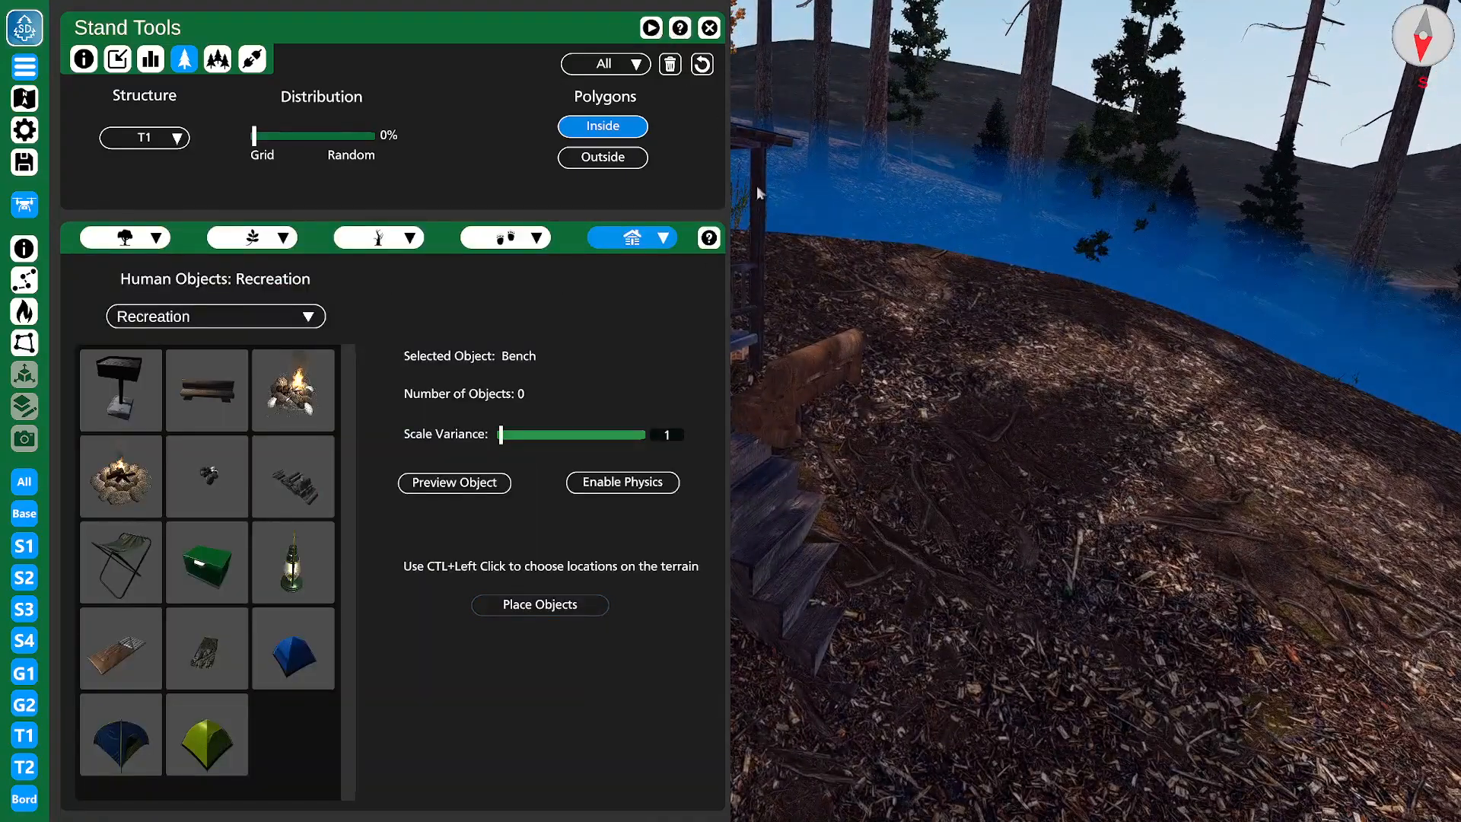
double_click(795, 374)
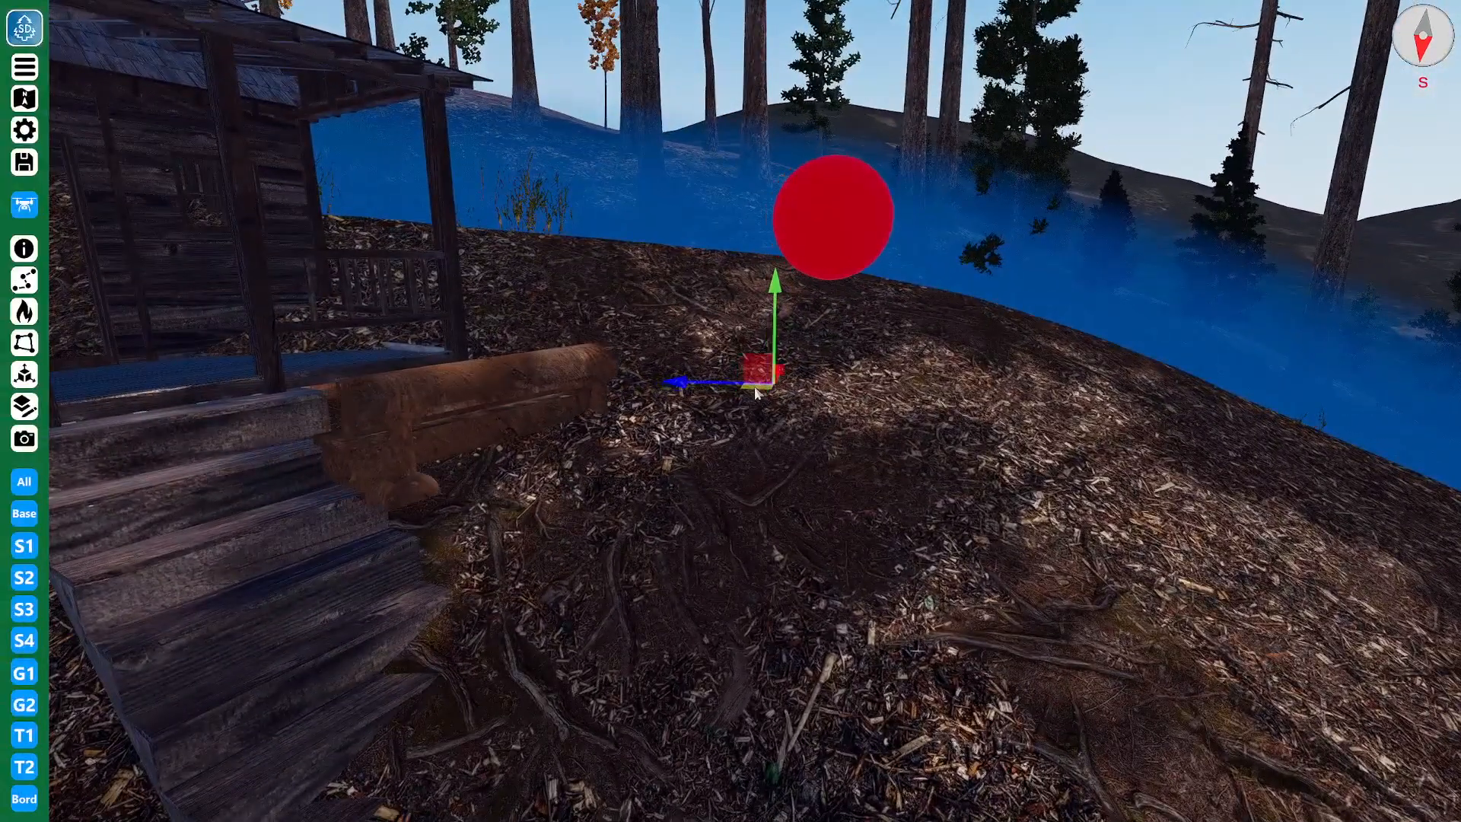
left_click_drag(755, 386, 840, 270)
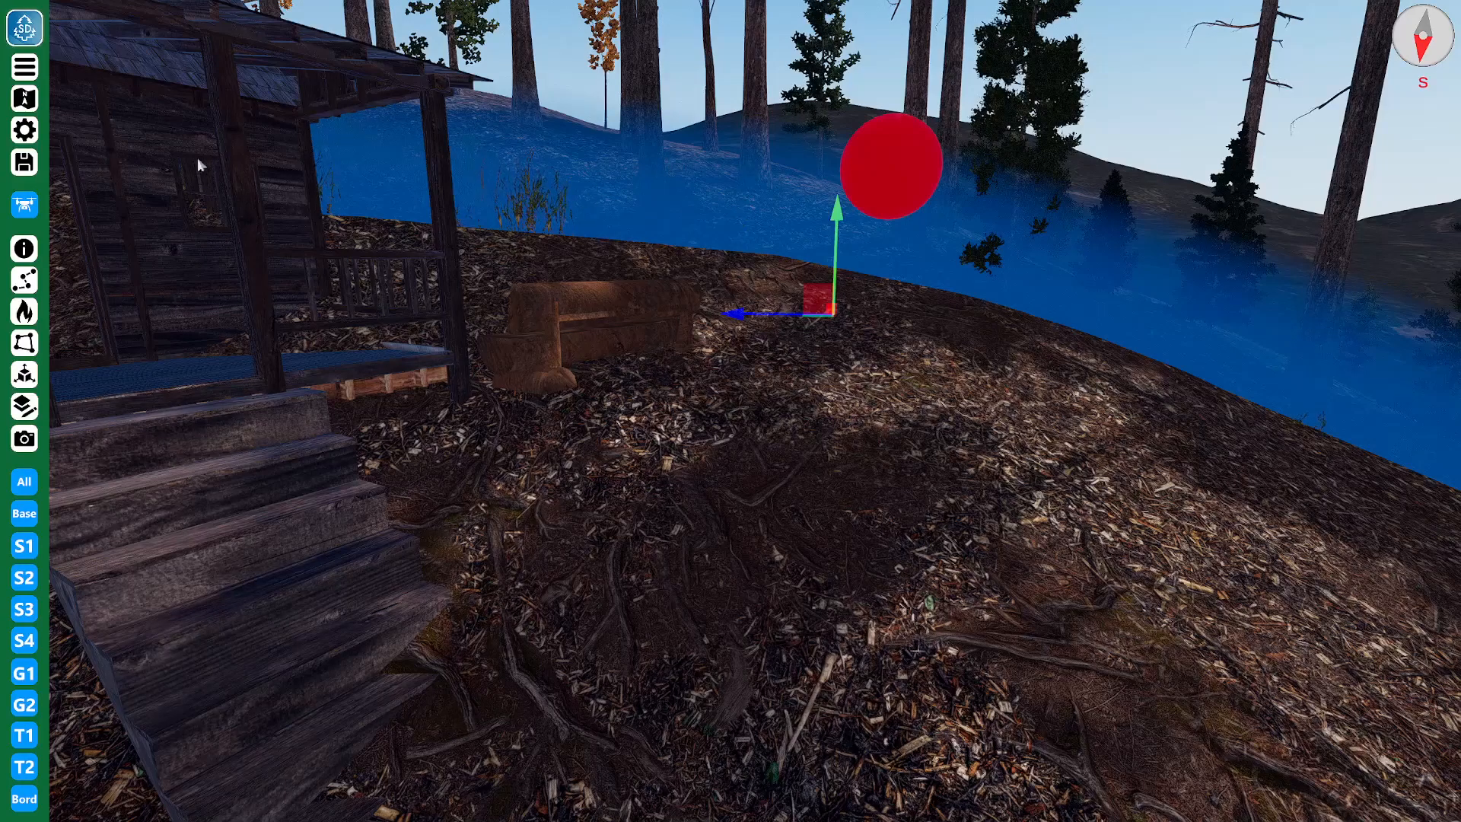
- Rotate the bench to face the clearing, switch back to Move mode, and view it together with the cabin from above
left_click(25, 375)
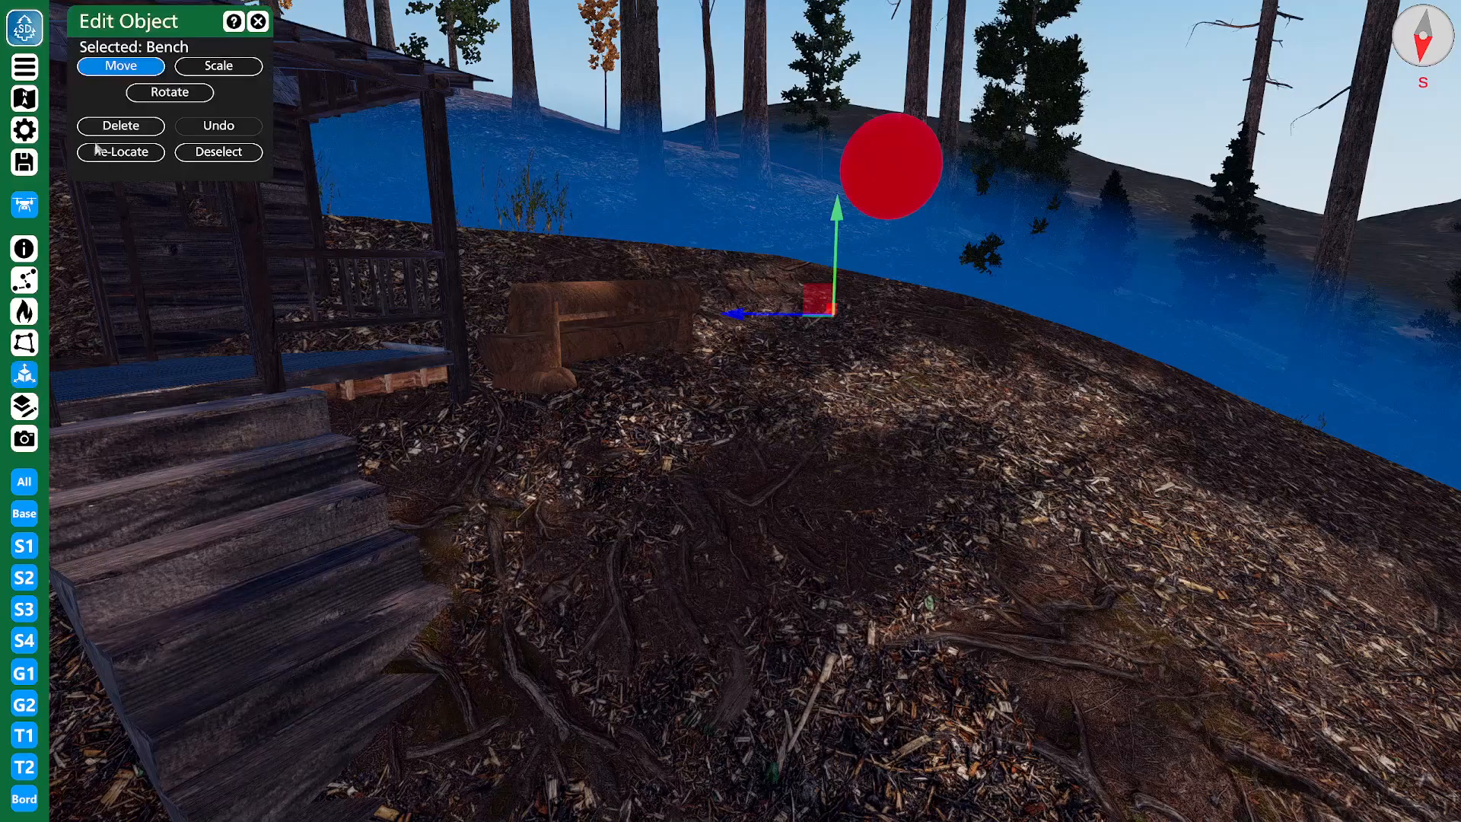
left_click(156, 93)
left_click_drag(867, 322, 898, 320)
left_click(118, 65)
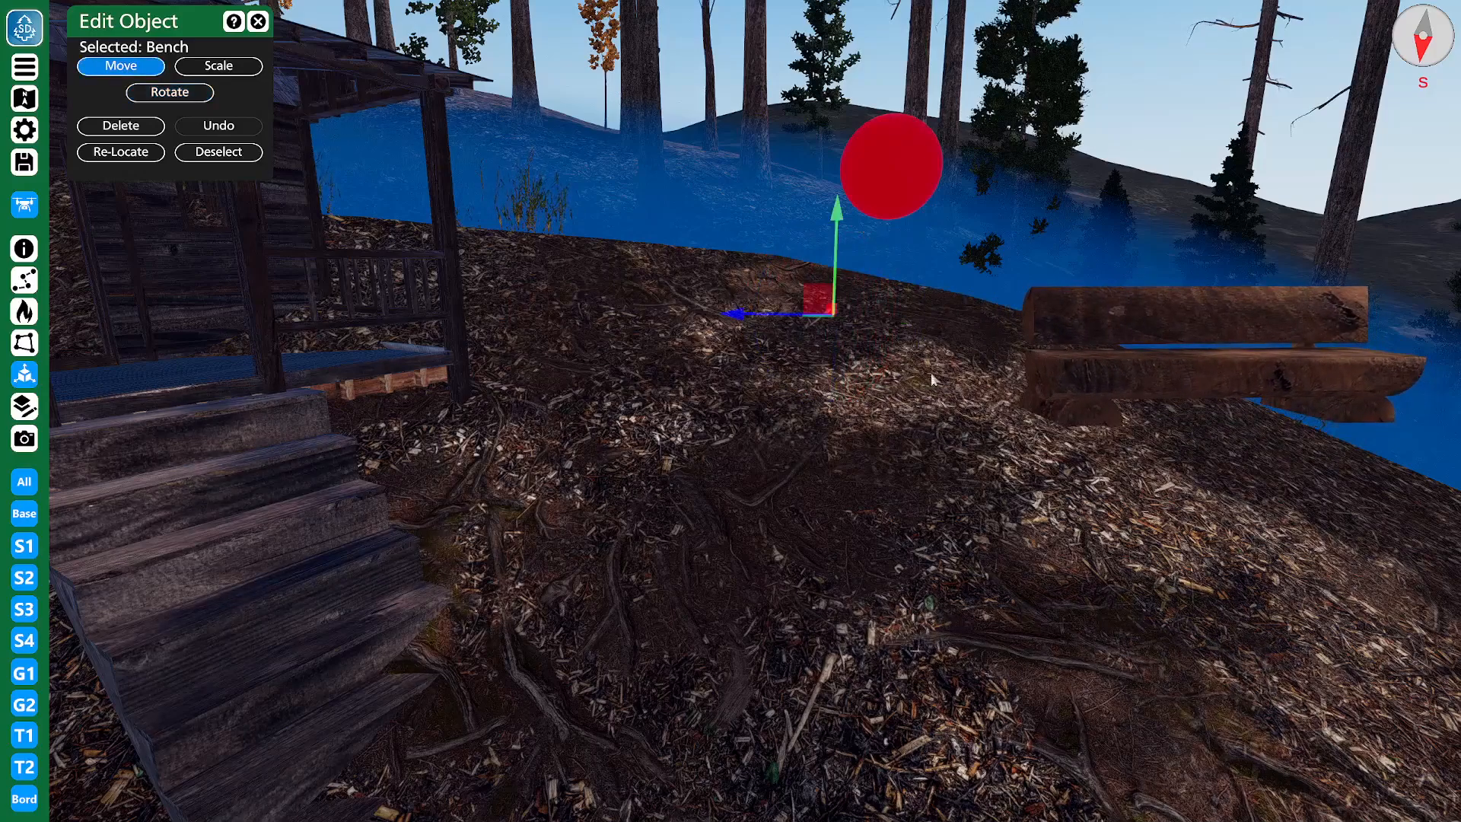
key("e")
left_click_drag(802, 532, 527, 475)
key("s")
right_click_drag(622, 479, 597, 486)
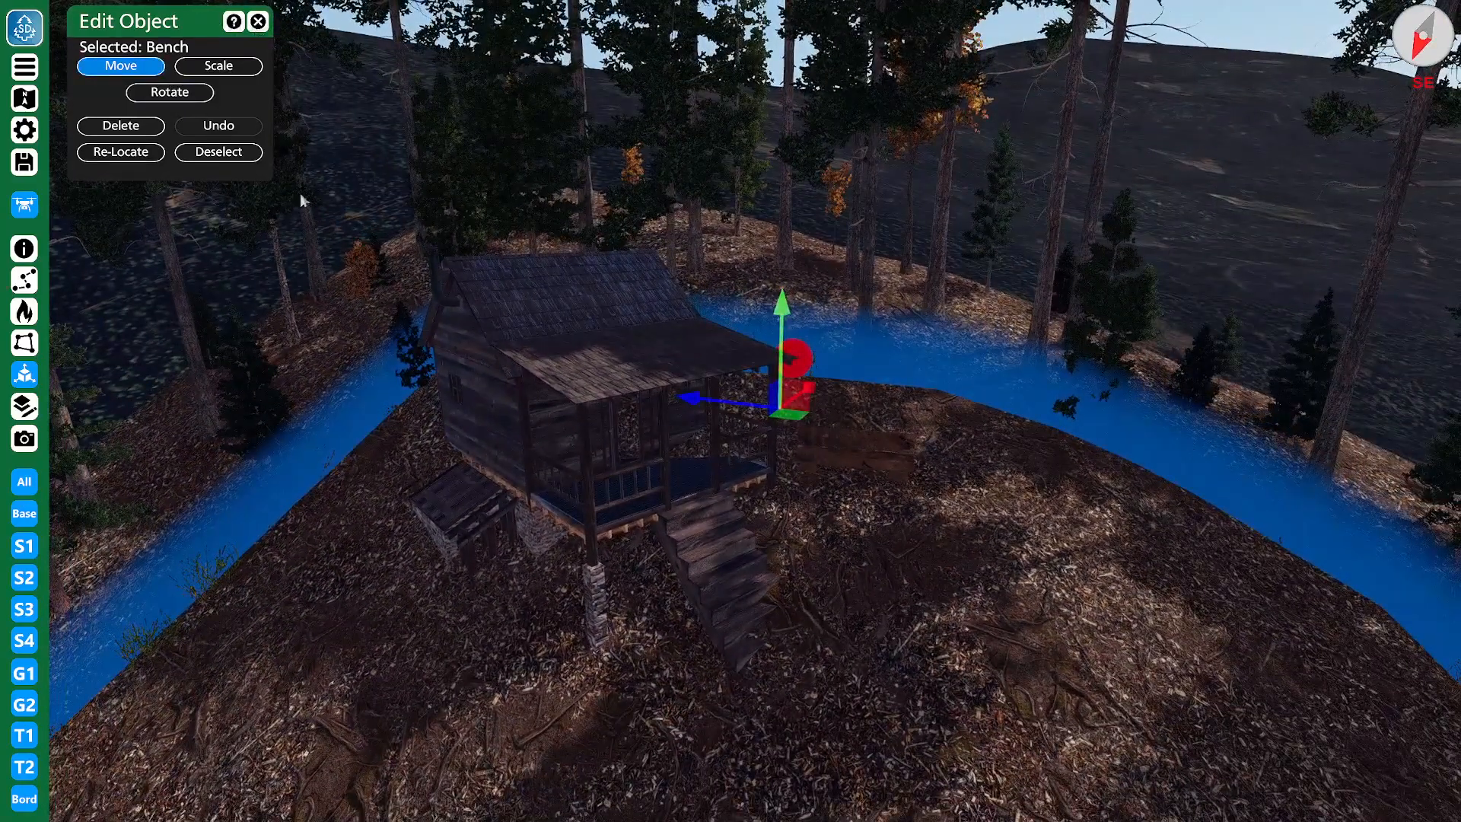
- Mark locations on the cleared ground in front of the cabin and place Firepit 1 Lit objects there
key("Tab")
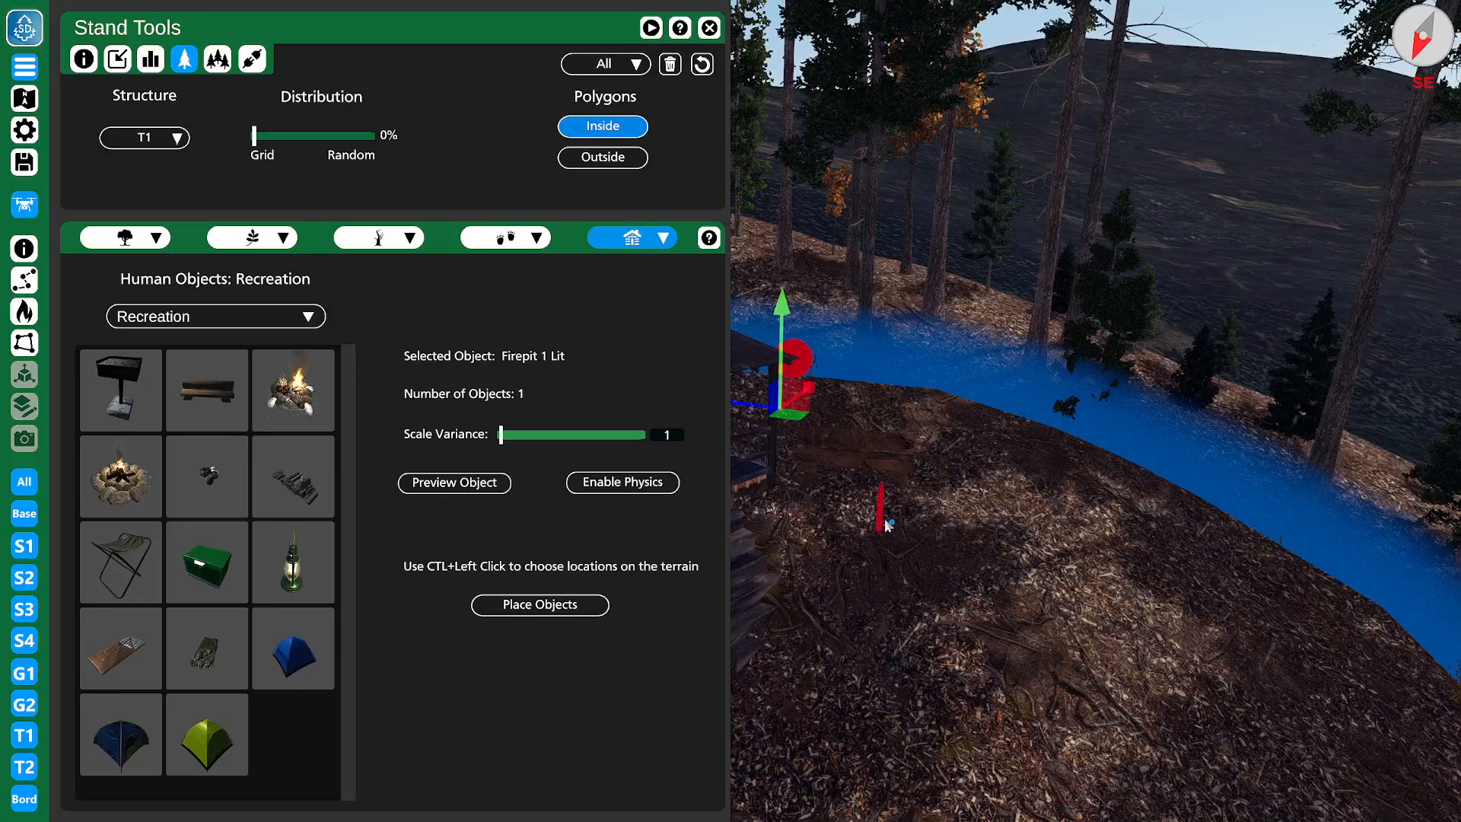
mouse_move(888, 530)
right_mouse_down()
mouse_move(929, 532)
mouse_move(916, 538)
mouse_move(921, 472)
mouse_move(848, 517)
mouse_move(1037, 504)
mouse_move(1036, 404)
right_mouse_up()
left_click(905, 466, "ctrl")
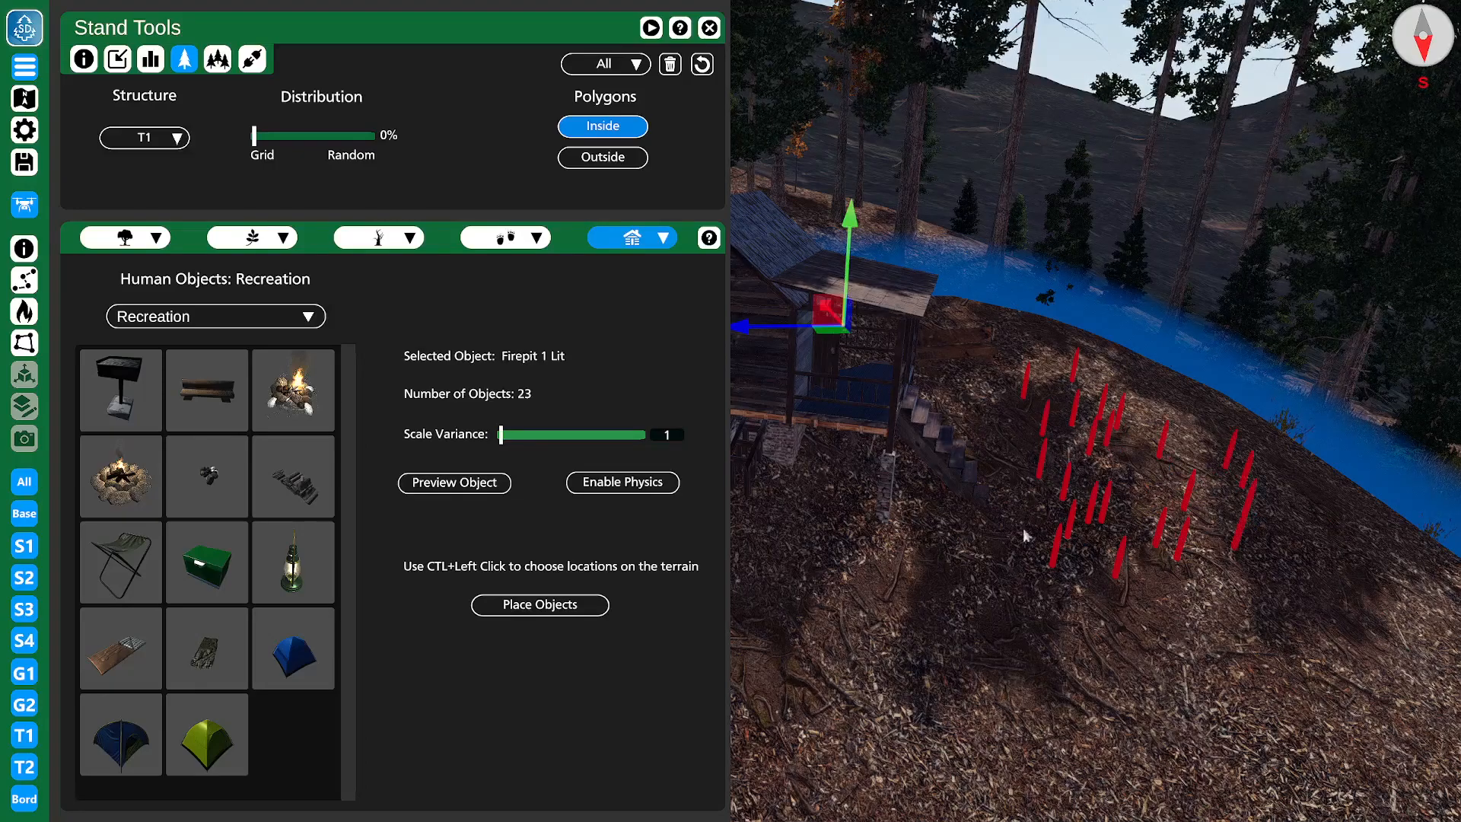
left_click(589, 611)
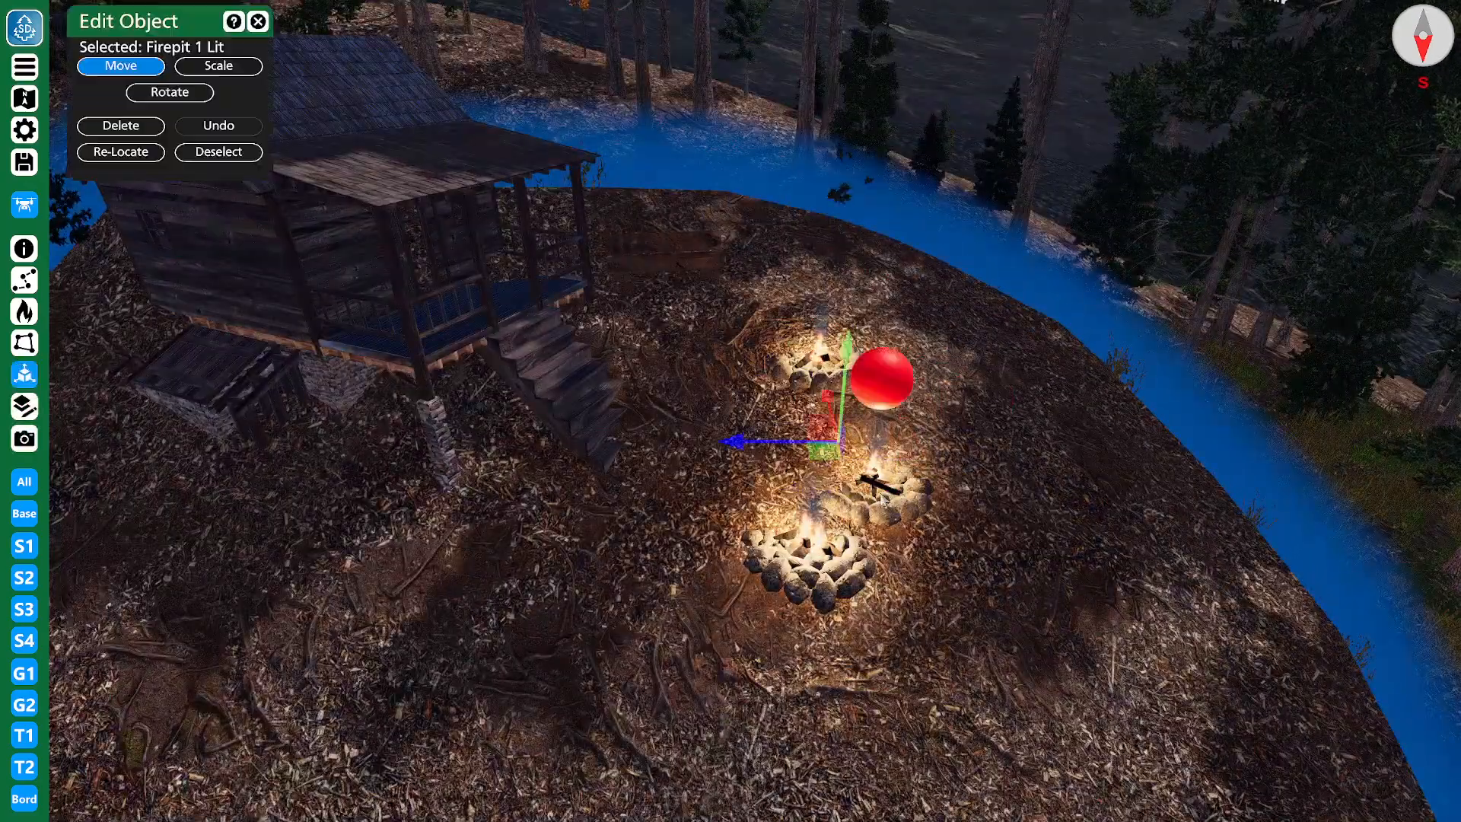
- Delete the surplus lit firepits so that only one remains in the clearing near the cabin
key("Delete")
left_click(830, 549)
key("Delete")
left_click(829, 549)
key("Delete")
right_click_drag(819, 373, 758, 527)
key("a")
key("w")
key("q")
key("e")
key("s")
key("e")
- Select the remaining firepit and move it back toward the bench beside the cabin
left_click(887, 424)
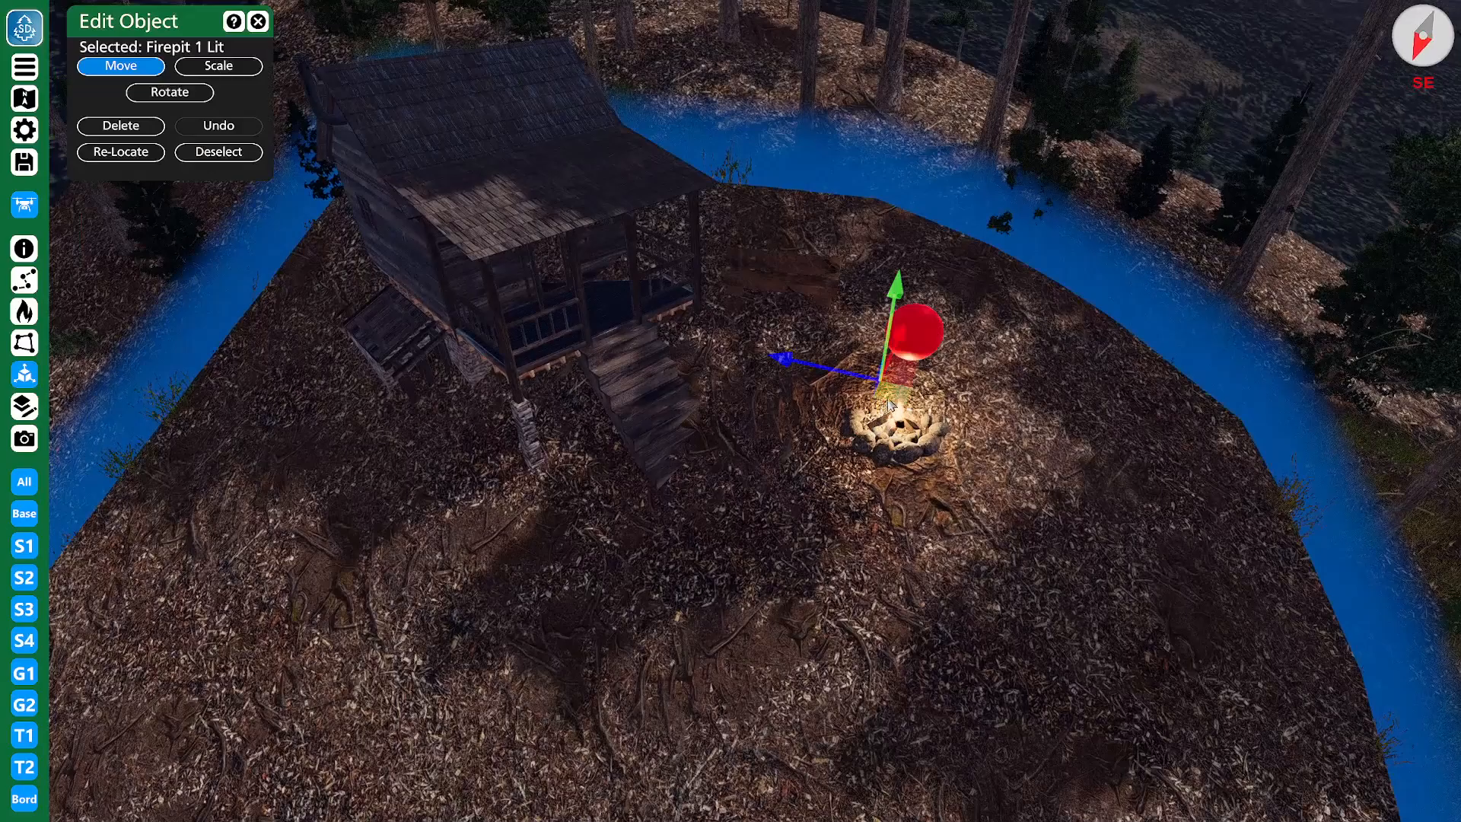
left_click_drag(888, 405, 801, 344)
left_click_drag(781, 264, 788, 212)
key("d")
right_click_drag(958, 258, 897, 242)
key("w")
- Rotate the firepit, switch back to Move mode, and move it out into the clearing in front of the cabin
left_click(165, 99)
left_click_drag(738, 335, 706, 430)
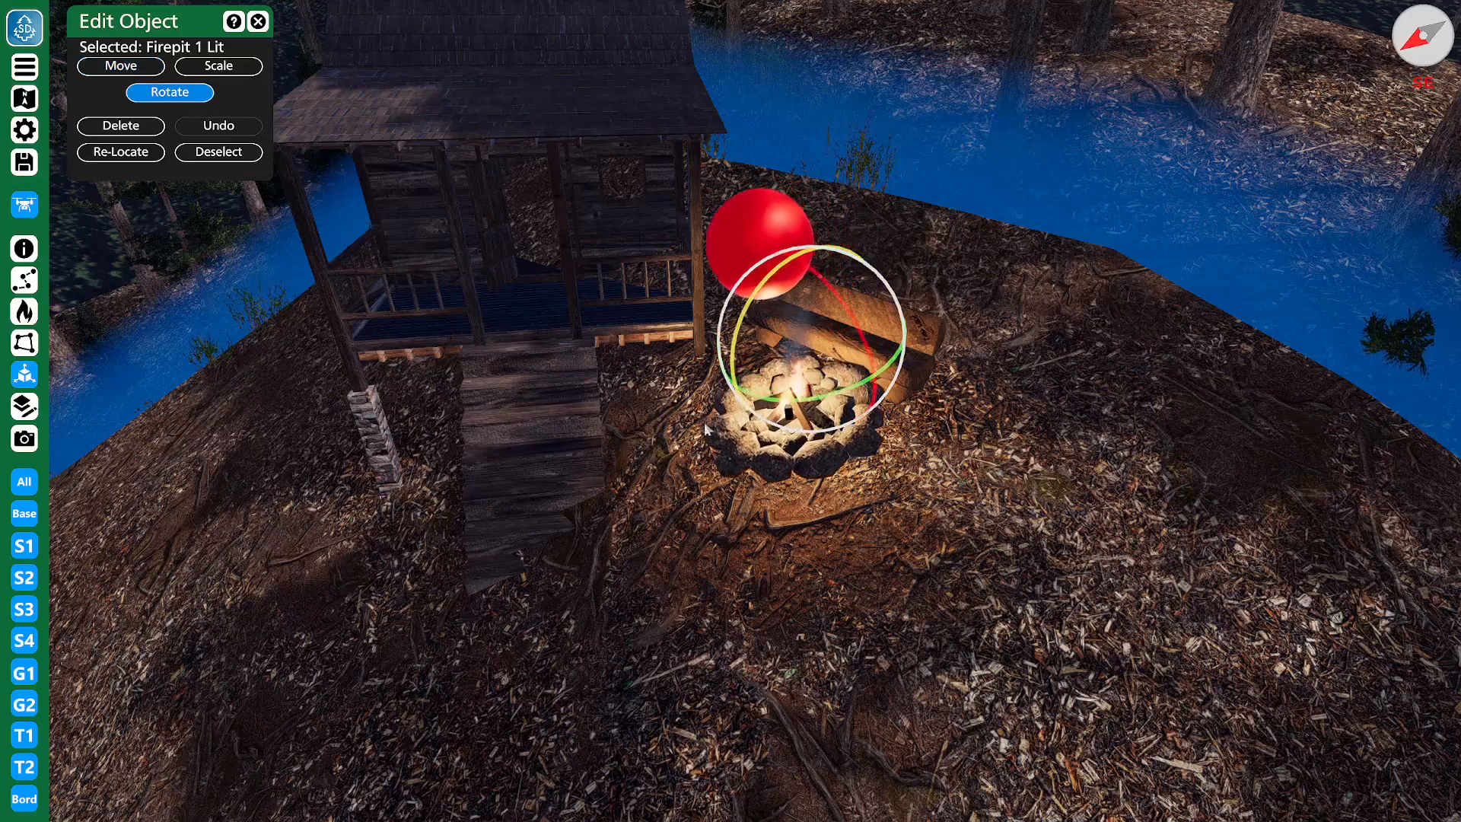
left_click(124, 67)
left_click_drag(811, 358, 781, 389)
right_click_drag(782, 389, 711, 395)
key("s")
key("w")
left_click_drag(980, 411, 881, 491)
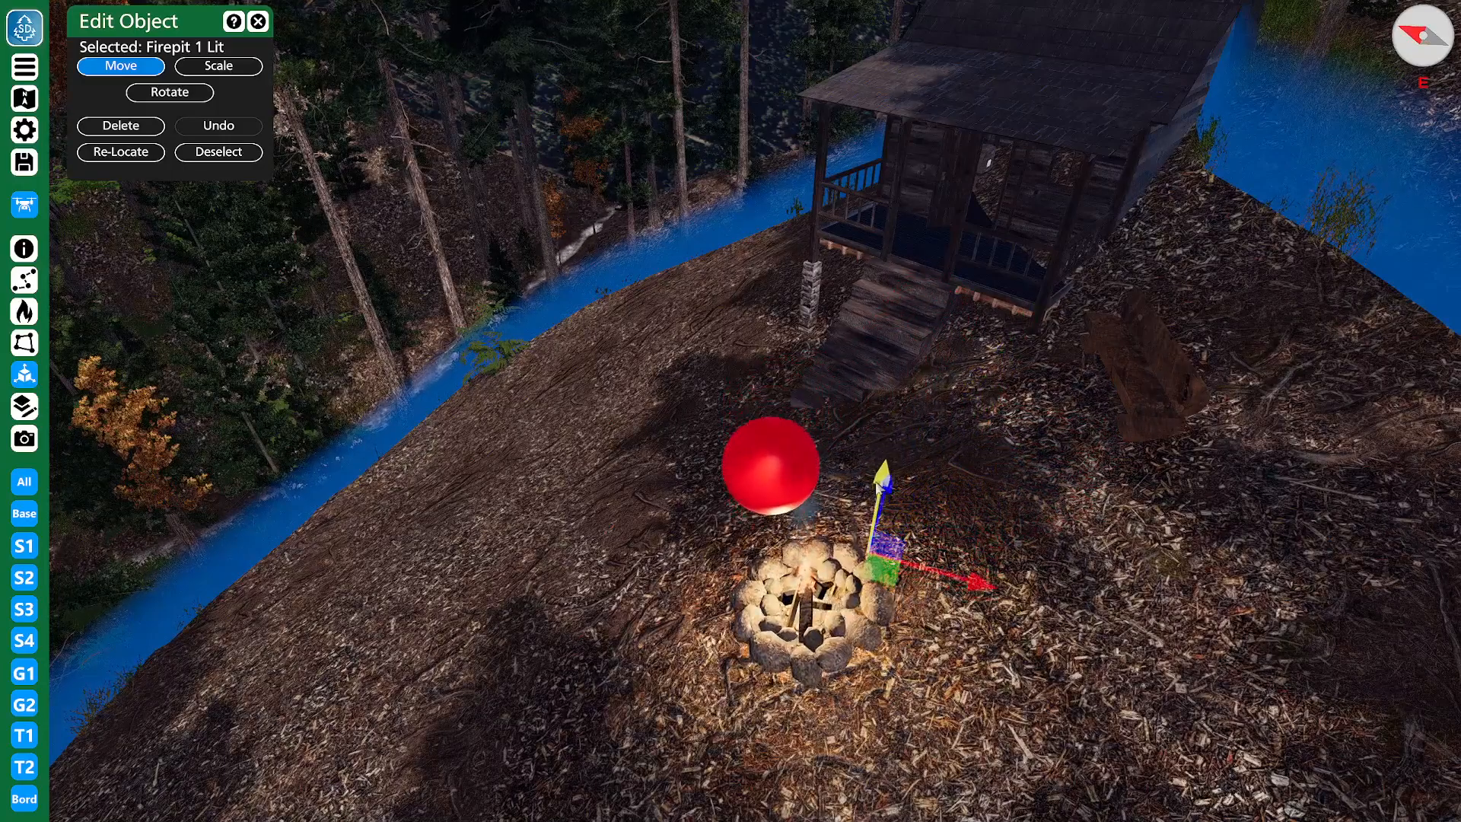
- Select the bench and move it away from the cabin so it sits right beside the firepit
left_click(1139, 369)
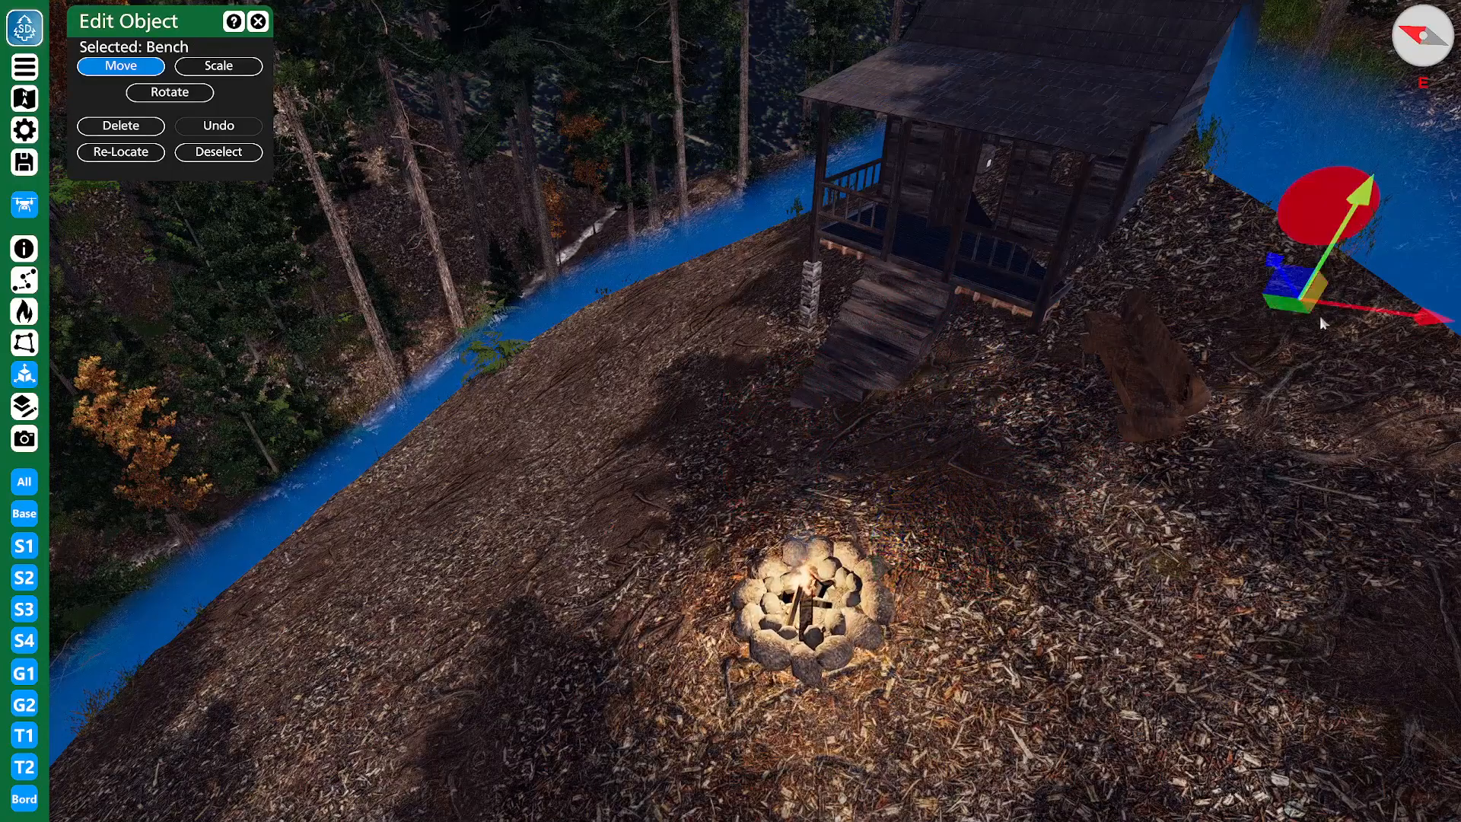
left_click_drag(1291, 304, 1239, 468)
right_click_drag(739, 471, 919, 408)
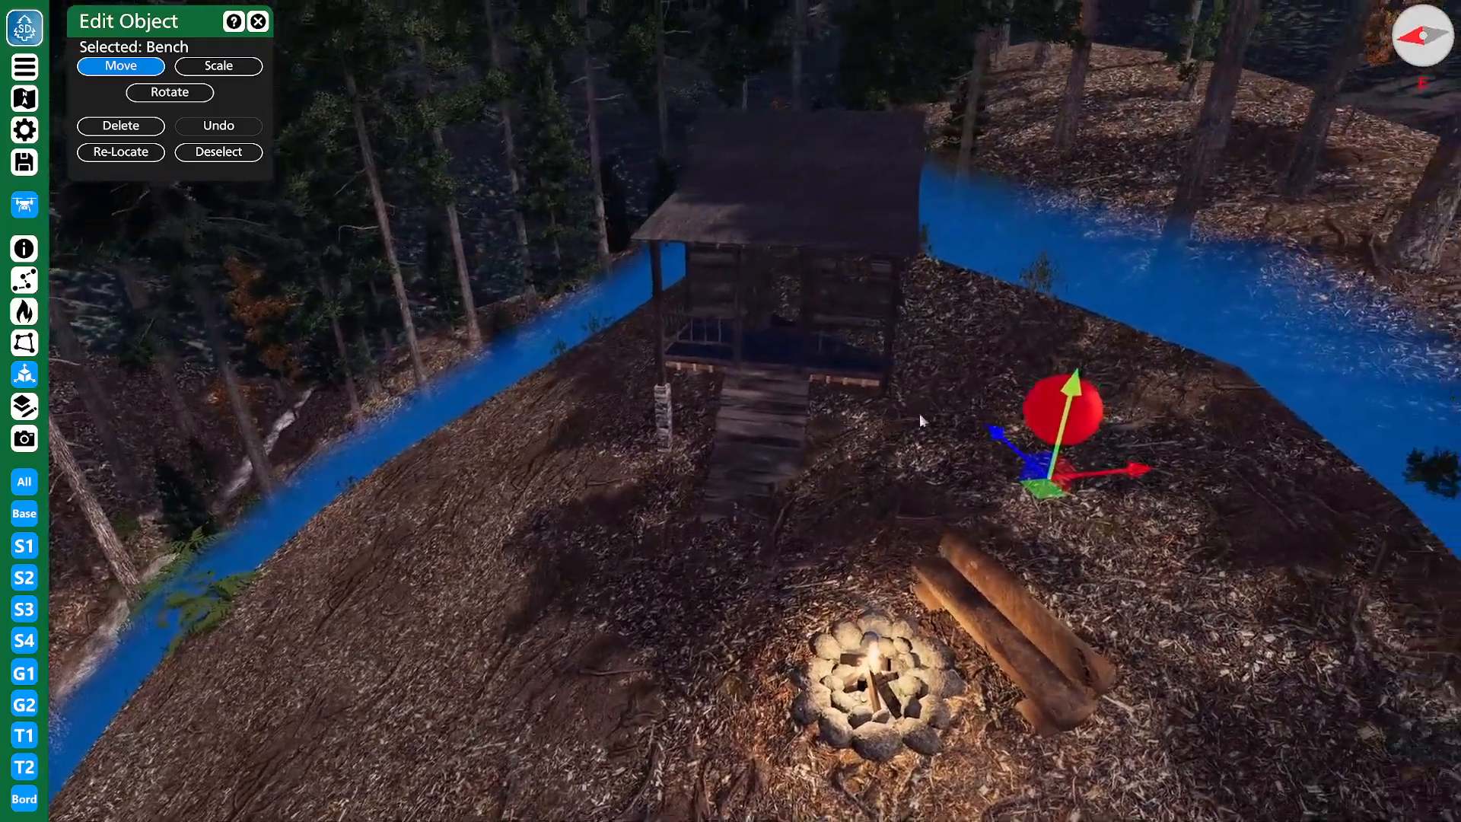
left_click_drag(971, 485, 957, 468)
right_click_drag(834, 552, 835, 551)
middle_click_drag(878, 503, 1378, 485)
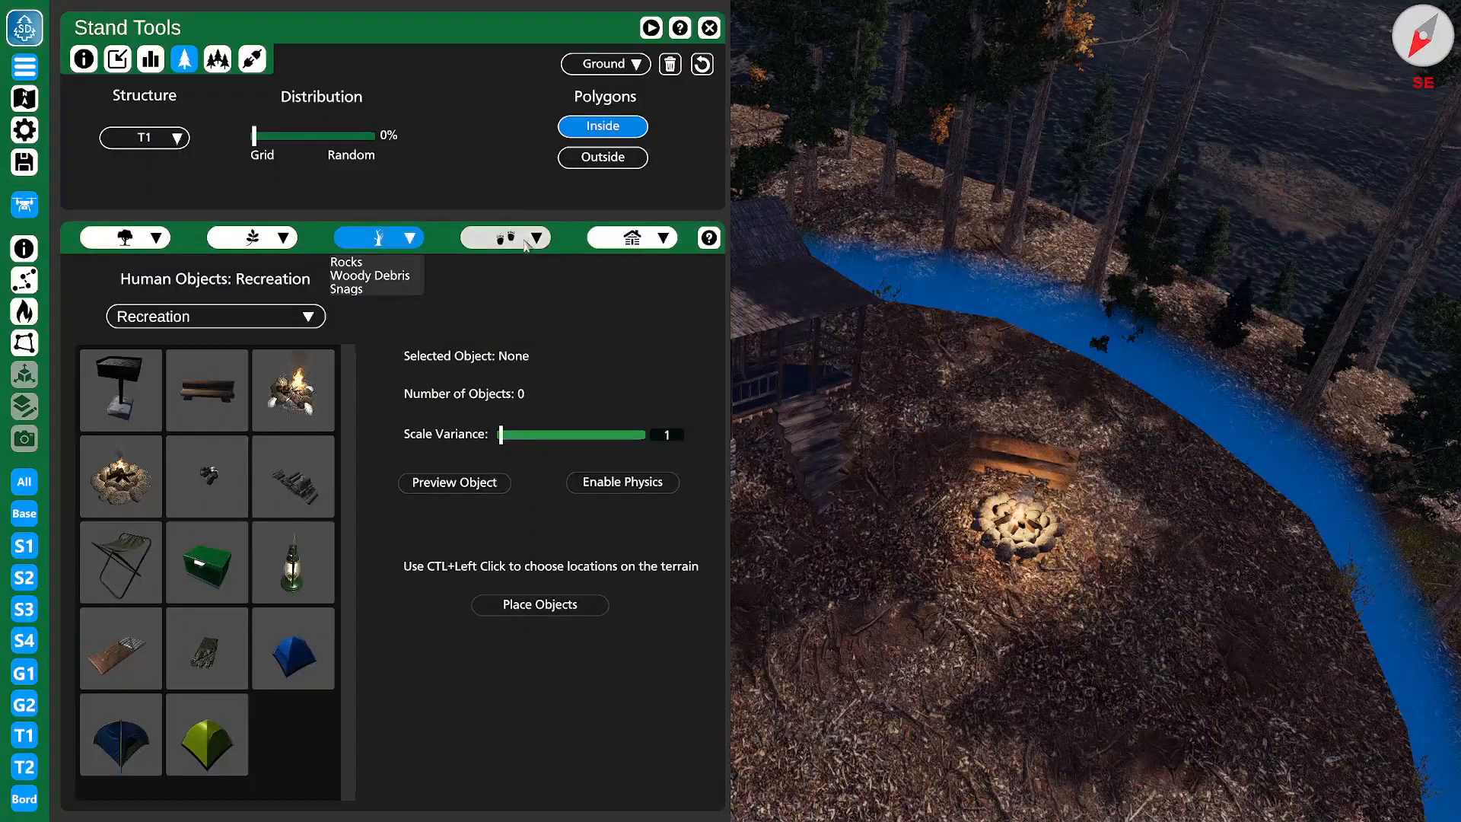
- Open the animal objects in Stand Tools and choose the Deer category
left_click(505, 238)
left_click(506, 261)
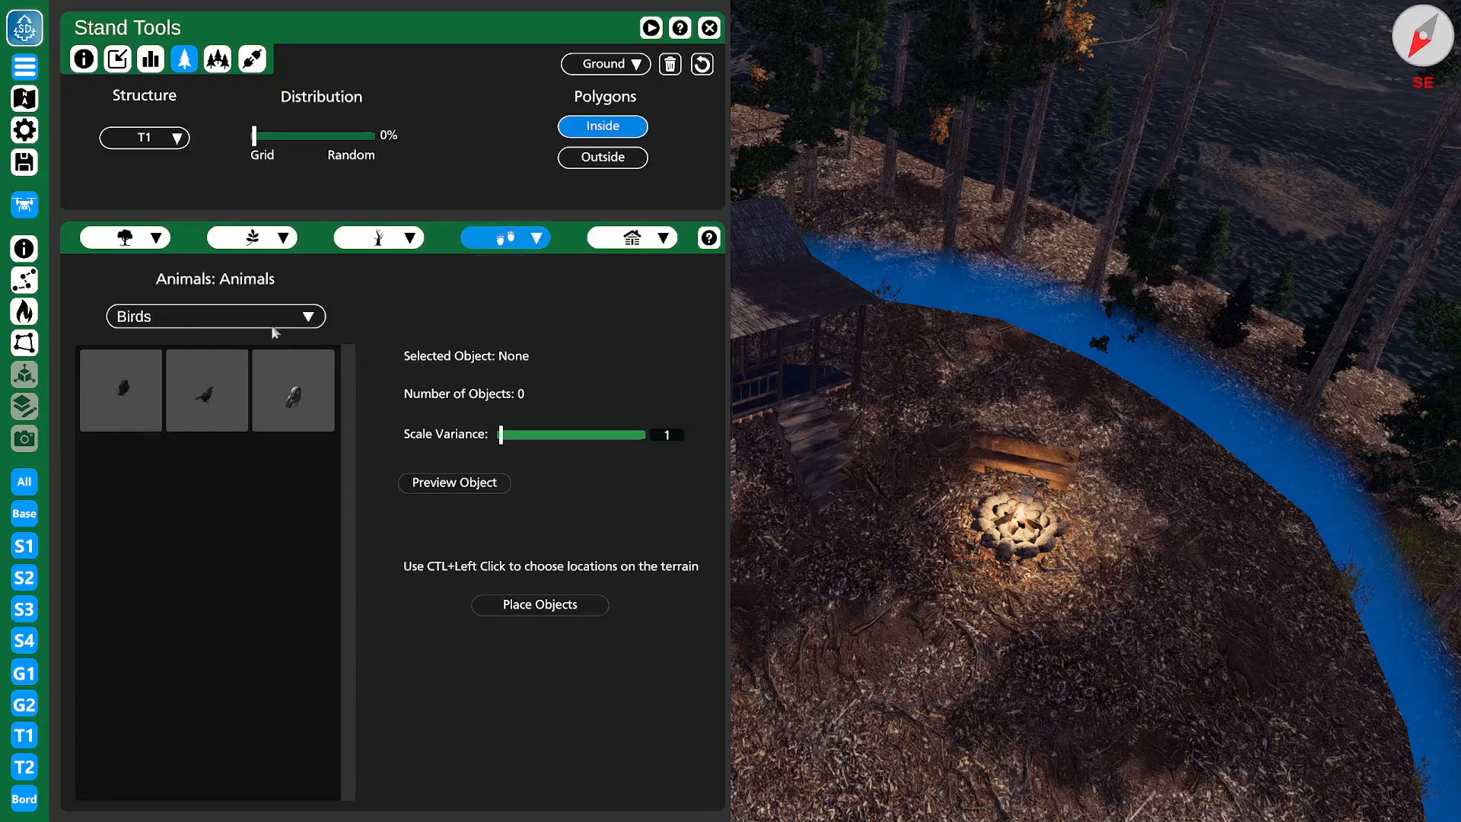
left_click(272, 326)
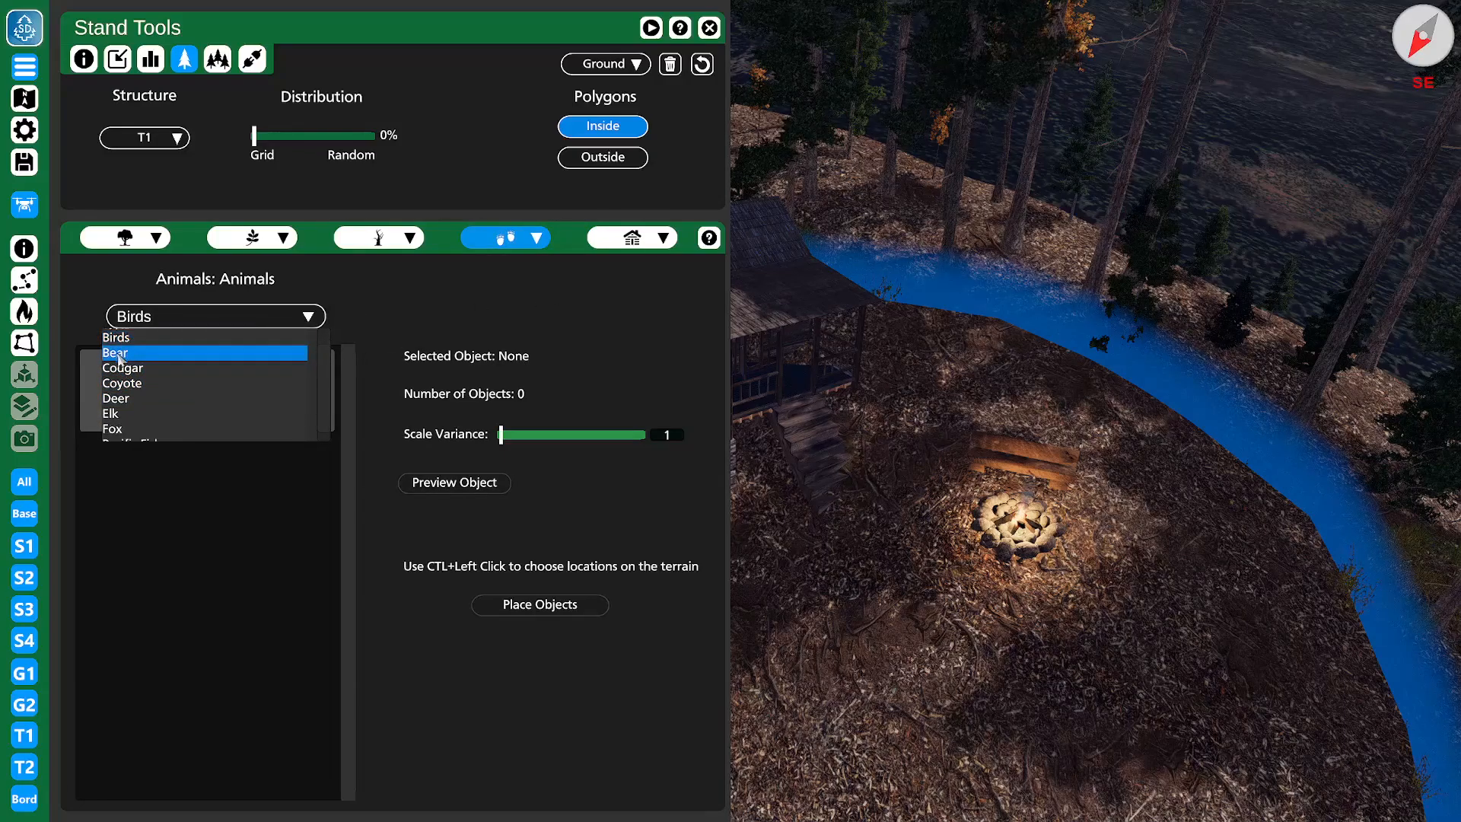
scroll(123, 365, "down", 1)
left_click(133, 385)
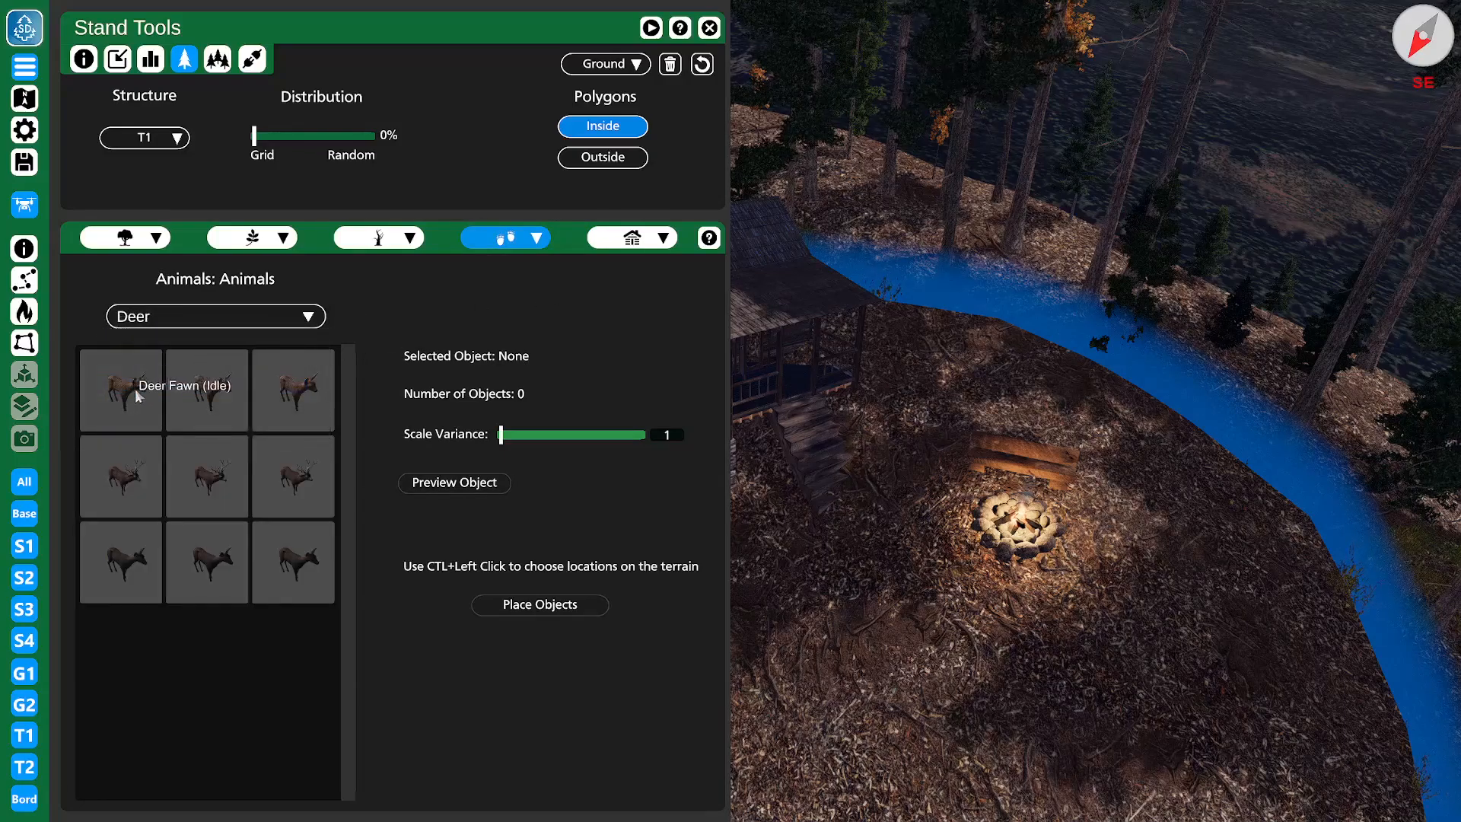
- Close Stand Tools and hide the Base structure to open up the hillside around the clearing
right_click_drag(881, 339, 1106, 423)
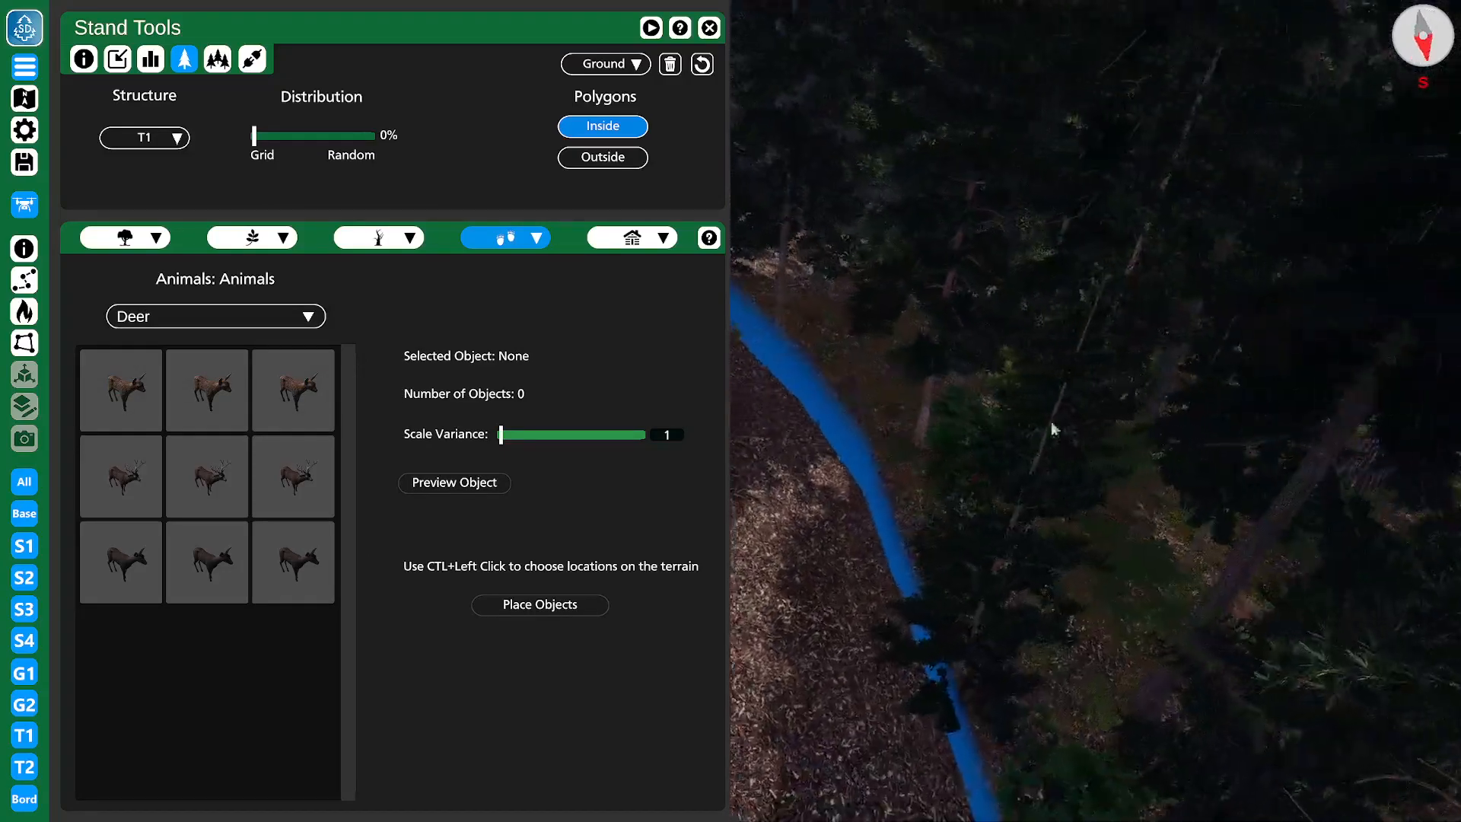
right_click_drag(926, 467, 1107, 454)
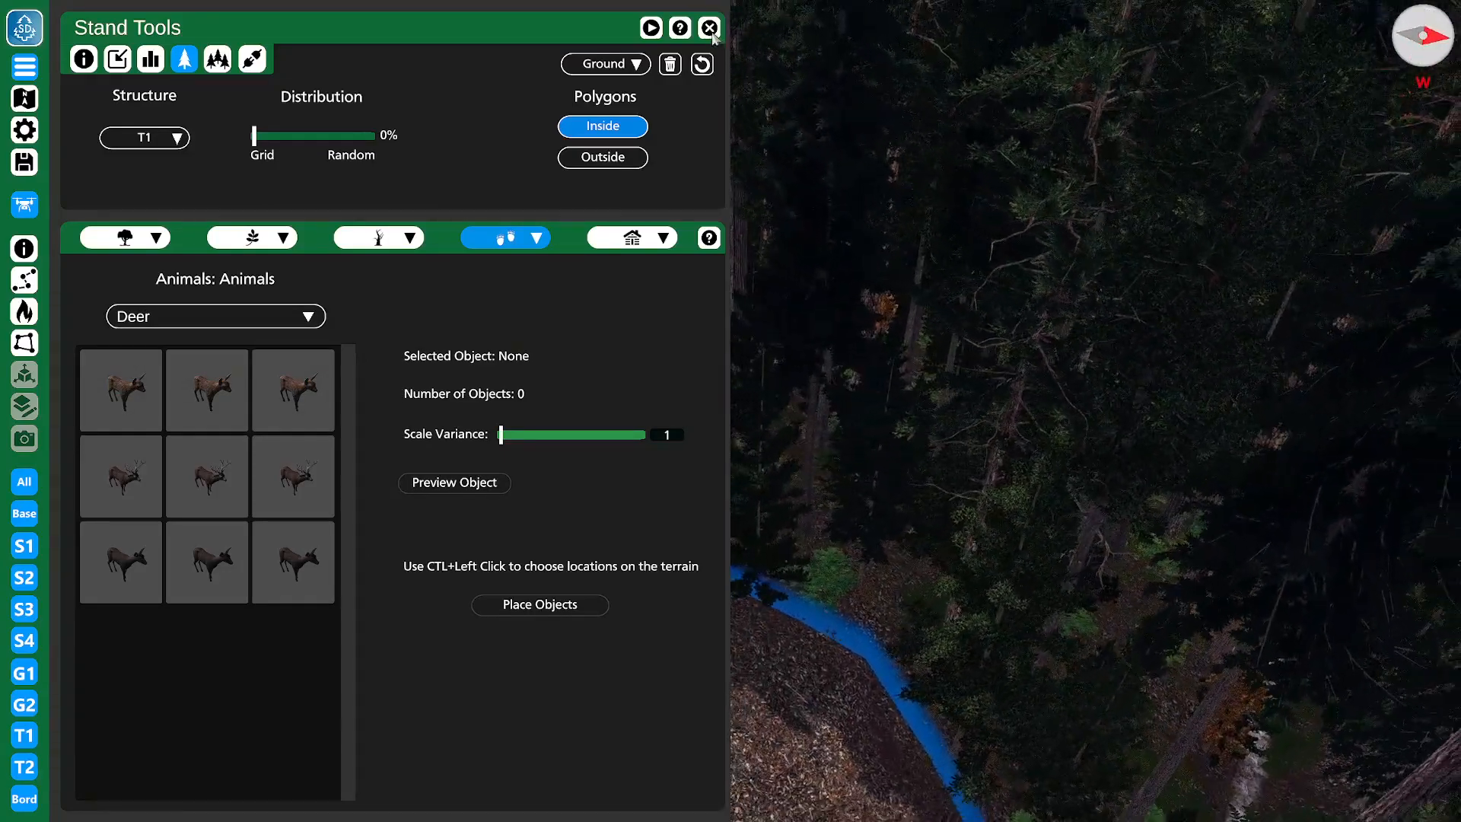
left_click(709, 28)
right_click_drag(779, 351, 902, 418)
key("1")
key("w")
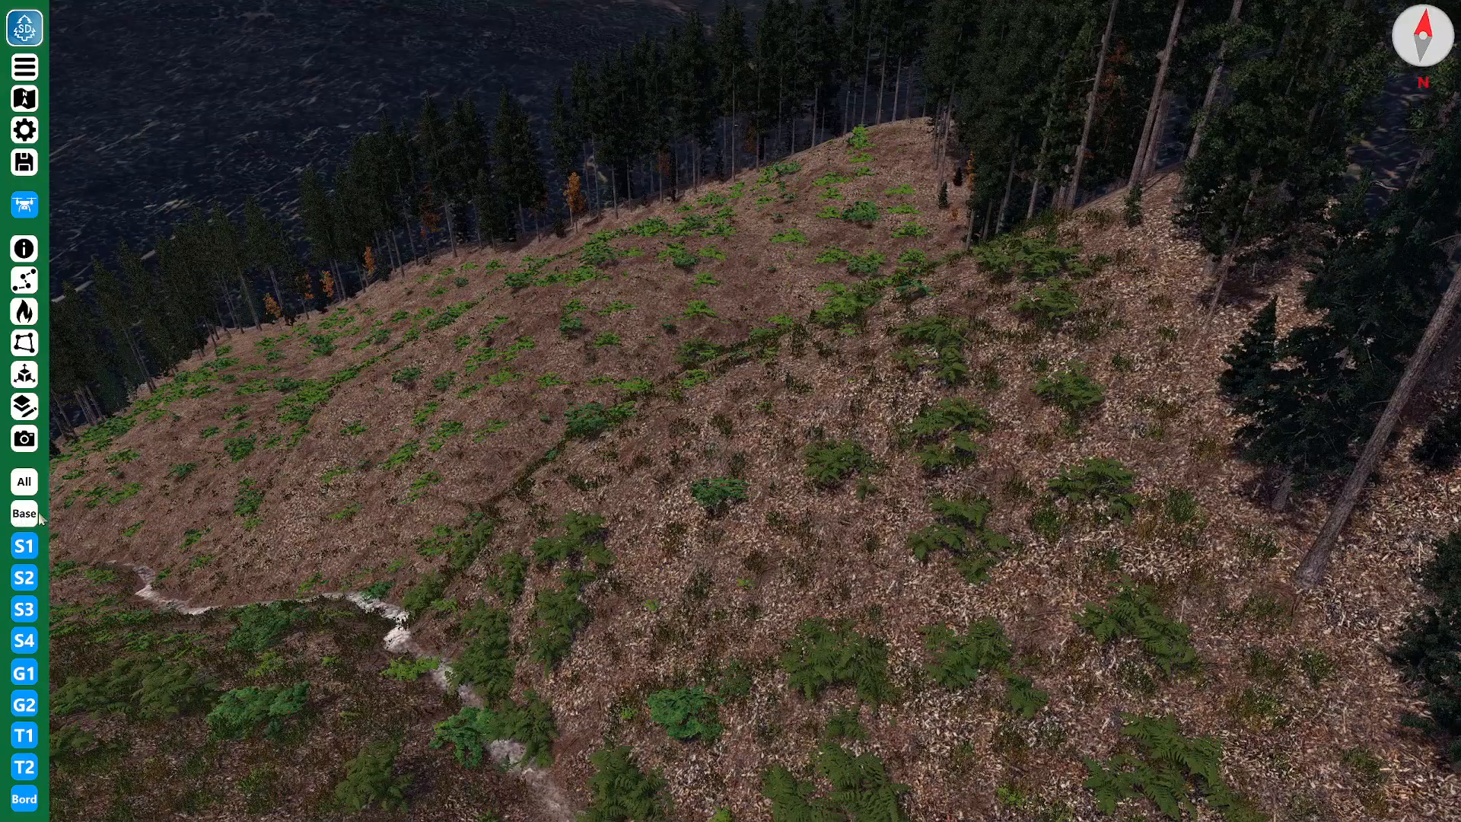
- Toggle the Border structure's visibility to check the trees around the stand, leaving it shown
left_click(26, 805)
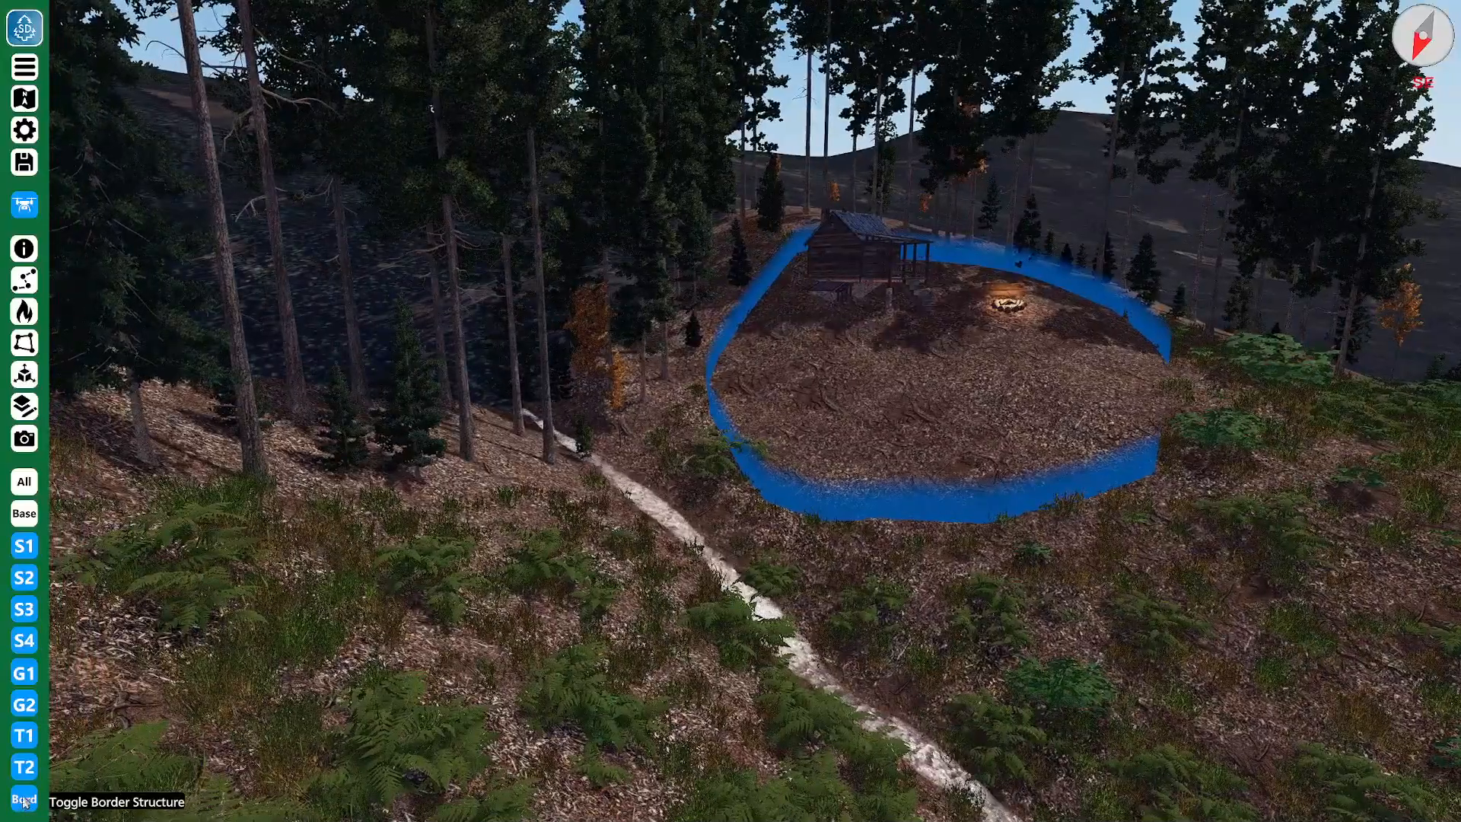
left_click(26, 799)
left_click(26, 799)
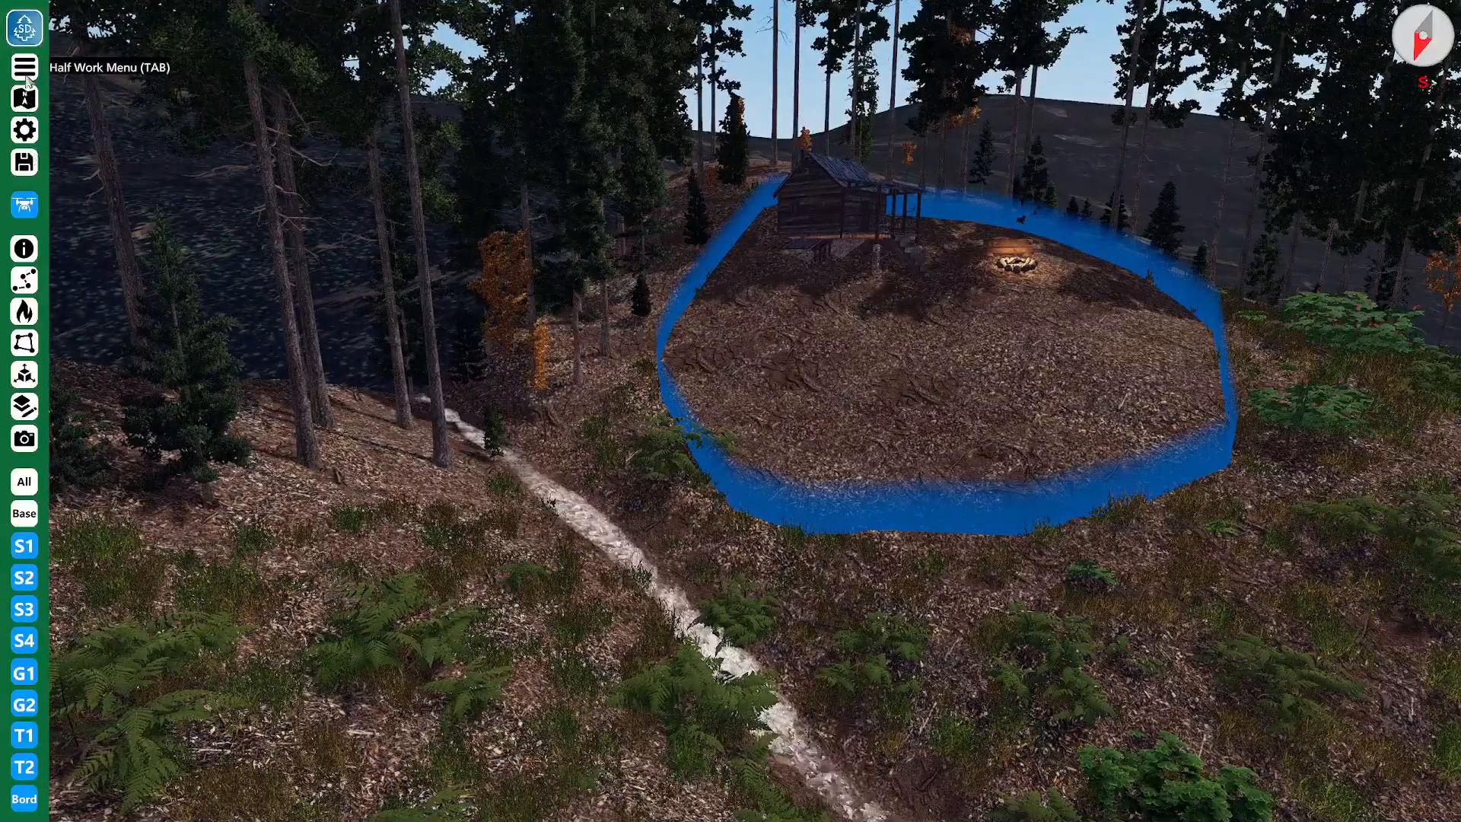
- Reopen Stand Tools and place one Deer Fawn (Eat) on the grassy hillside overlooking the cabin
left_click(25, 73)
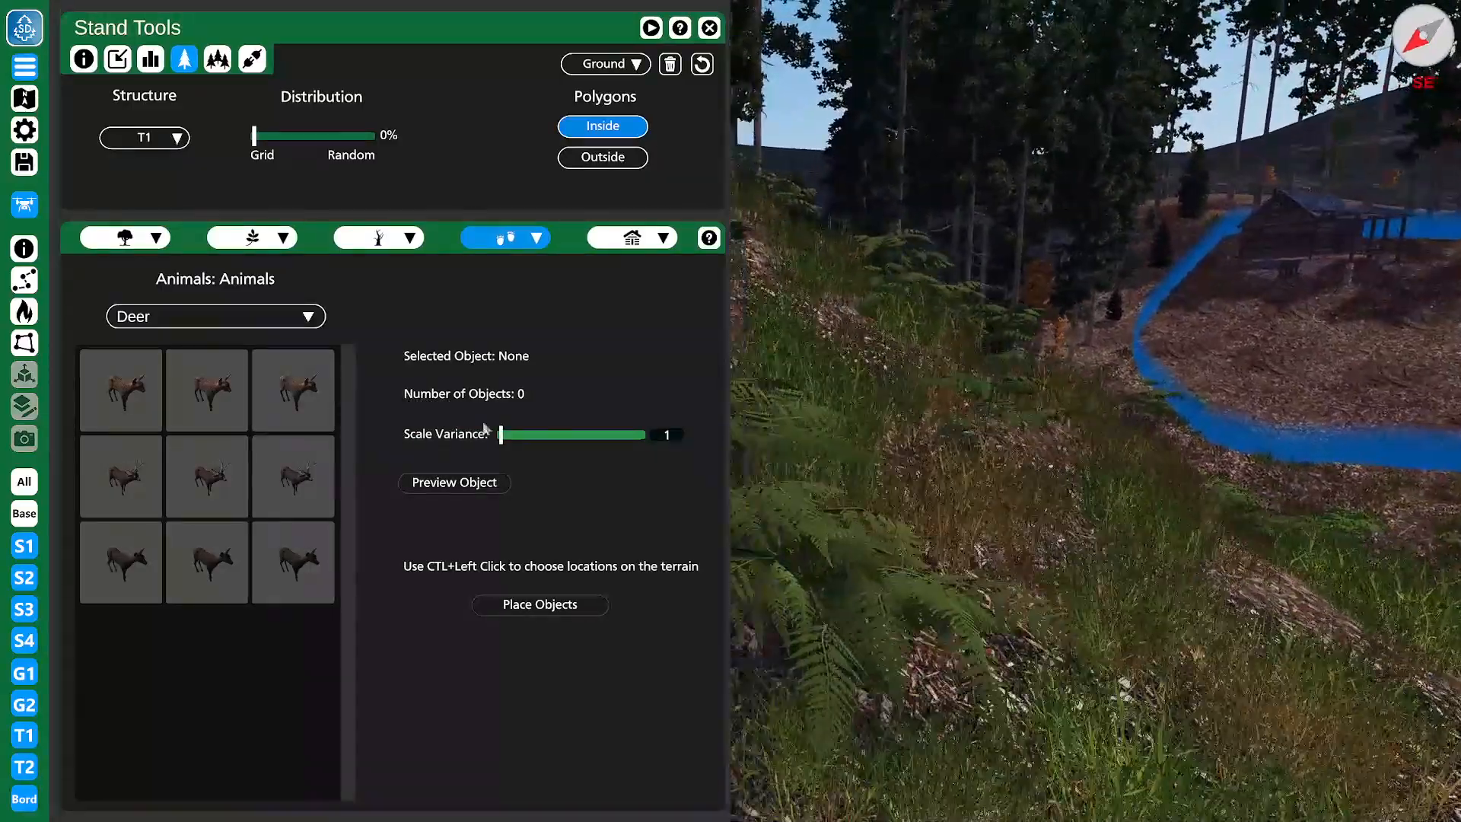
left_click(226, 396)
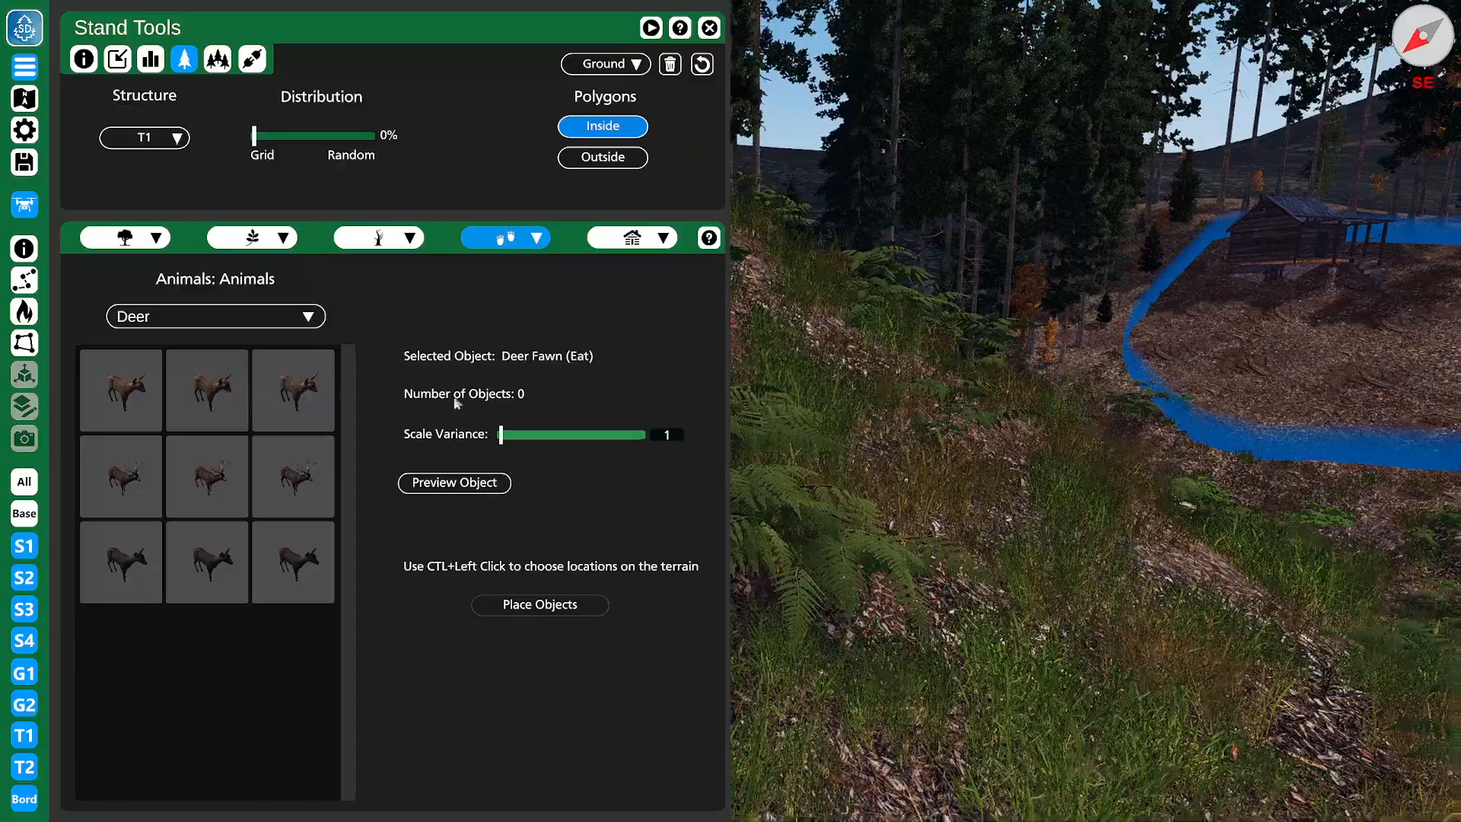
left_click(925, 426, "ctrl")
left_click(539, 604)
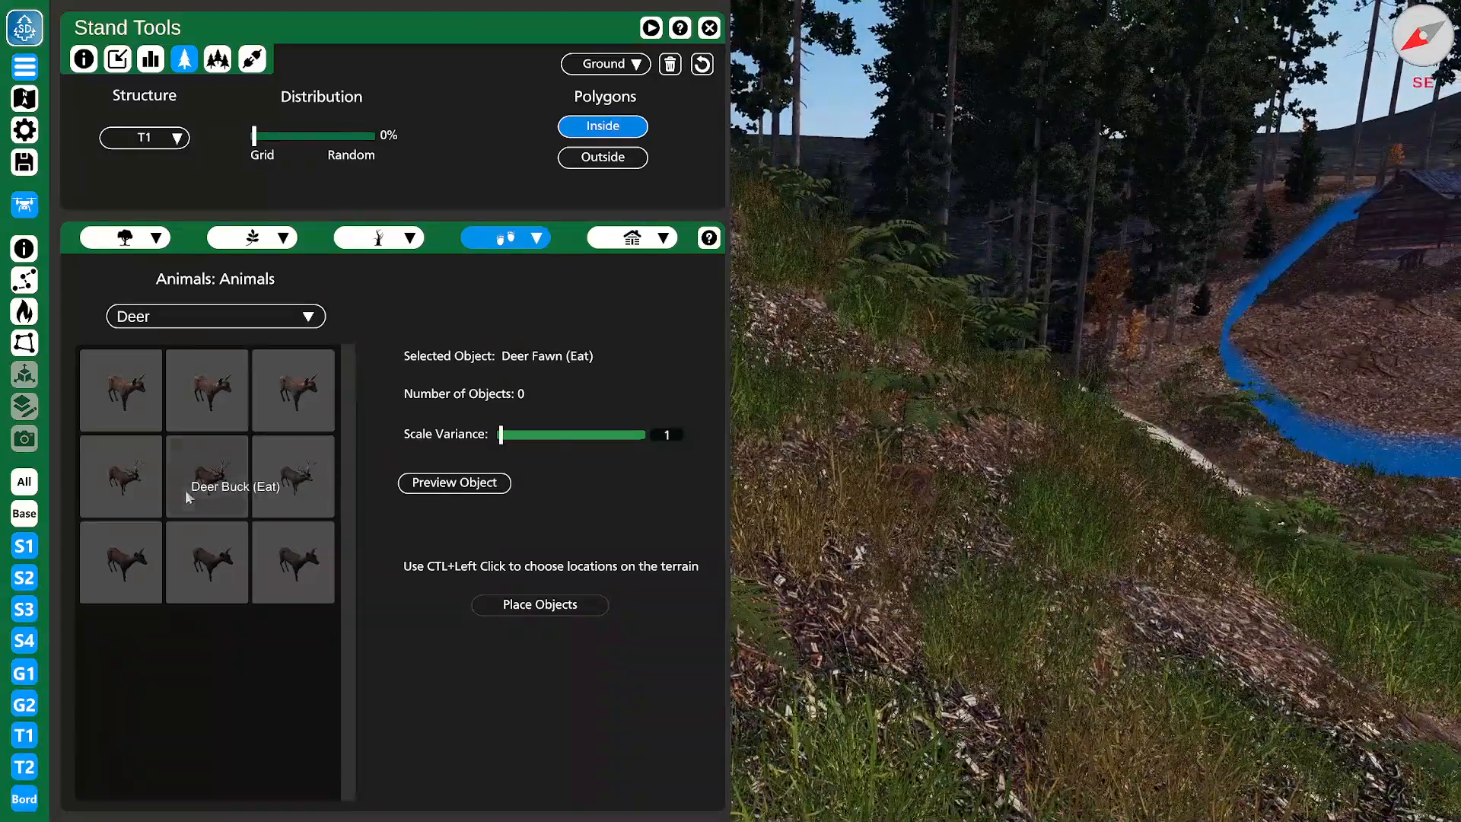
- Place one Deer Buck (Eat) on the grassy hillside near the fawn
left_click(187, 493)
left_click(943, 580, "ctrl")
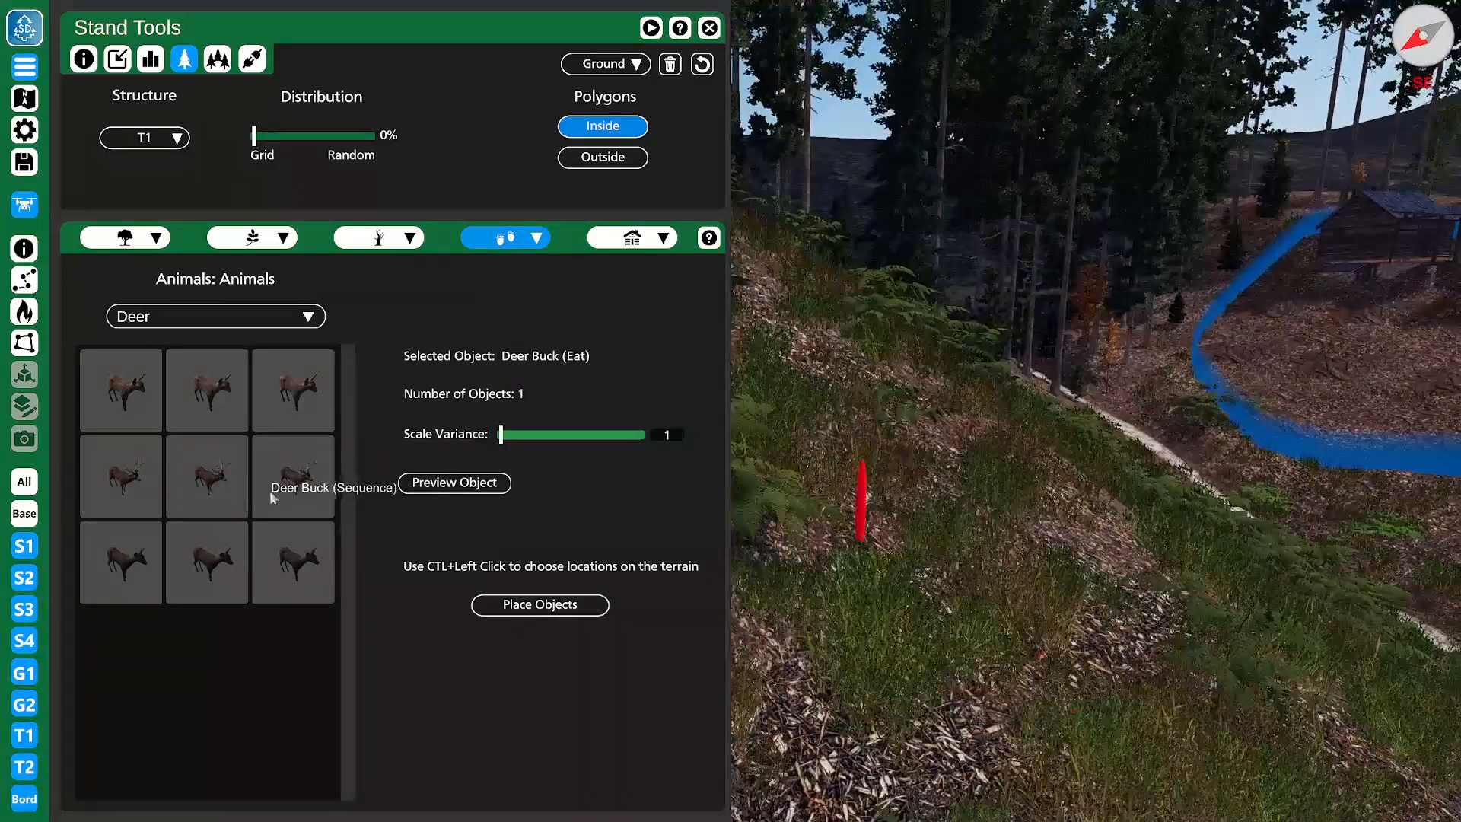
left_click(546, 608)
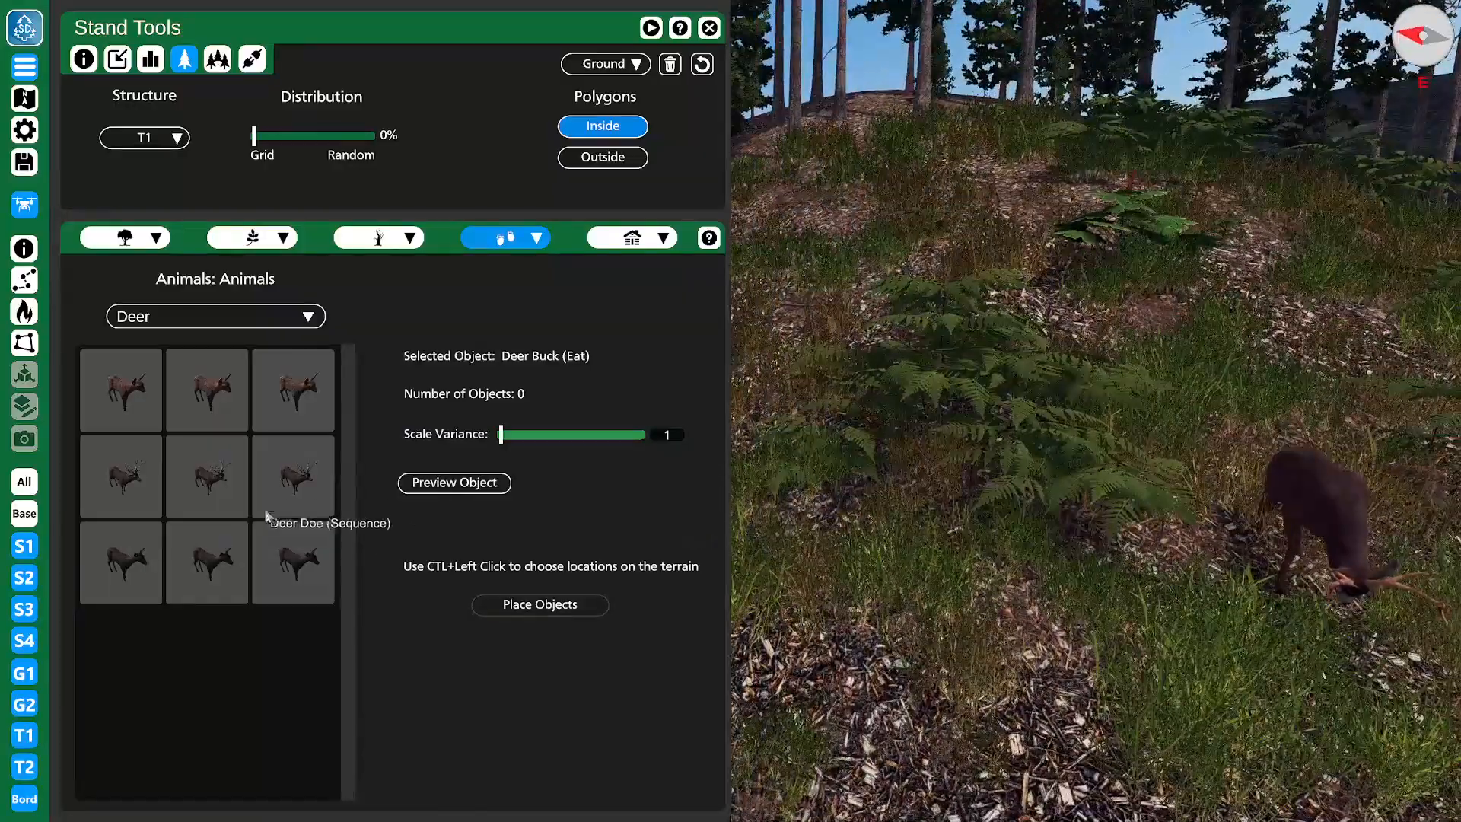
- Place one Deer Doe (Sequence) on the slope uphill of the buck
left_click(287, 574)
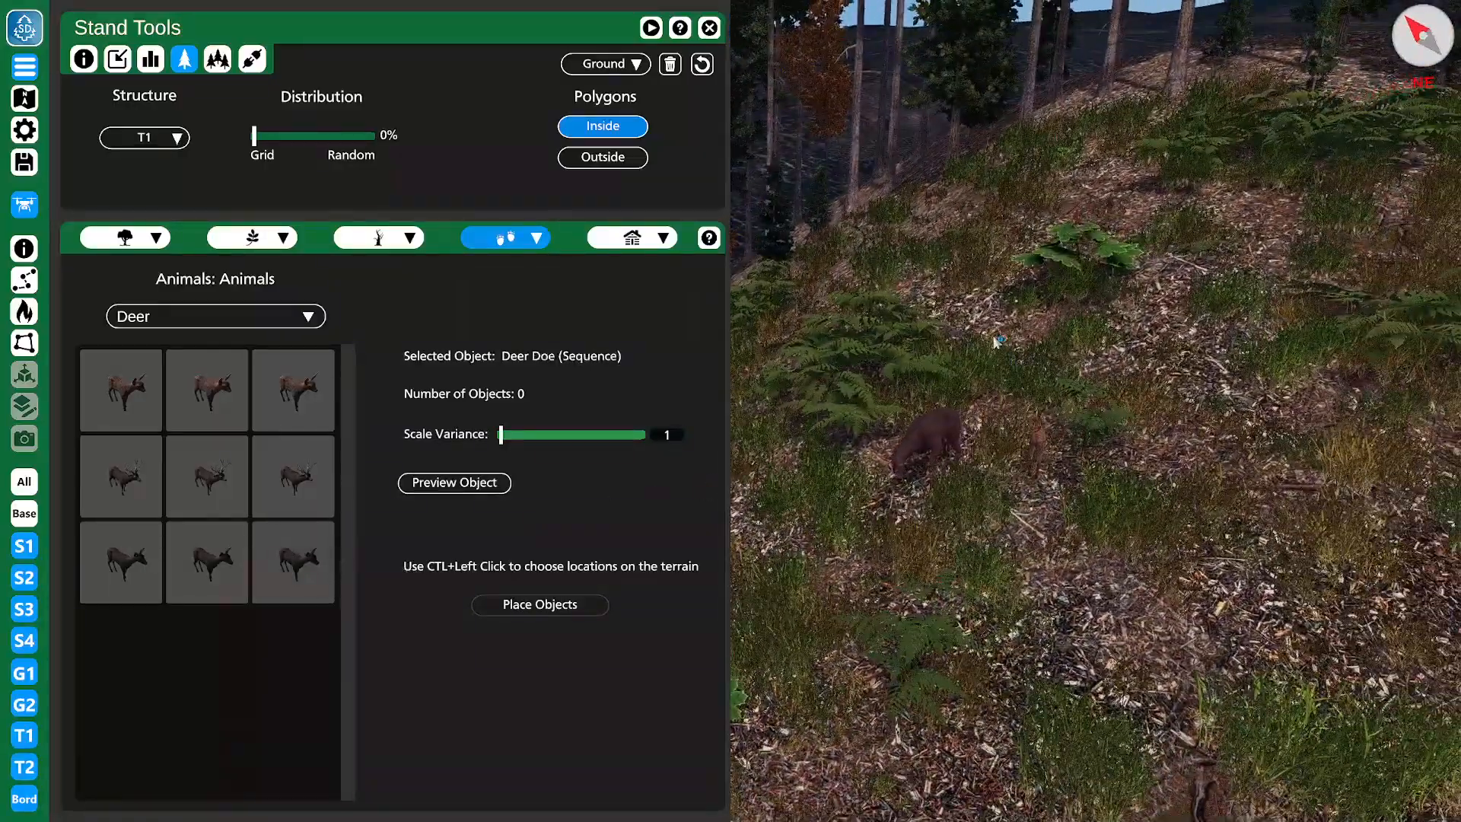
left_click(996, 343, "ctrl")
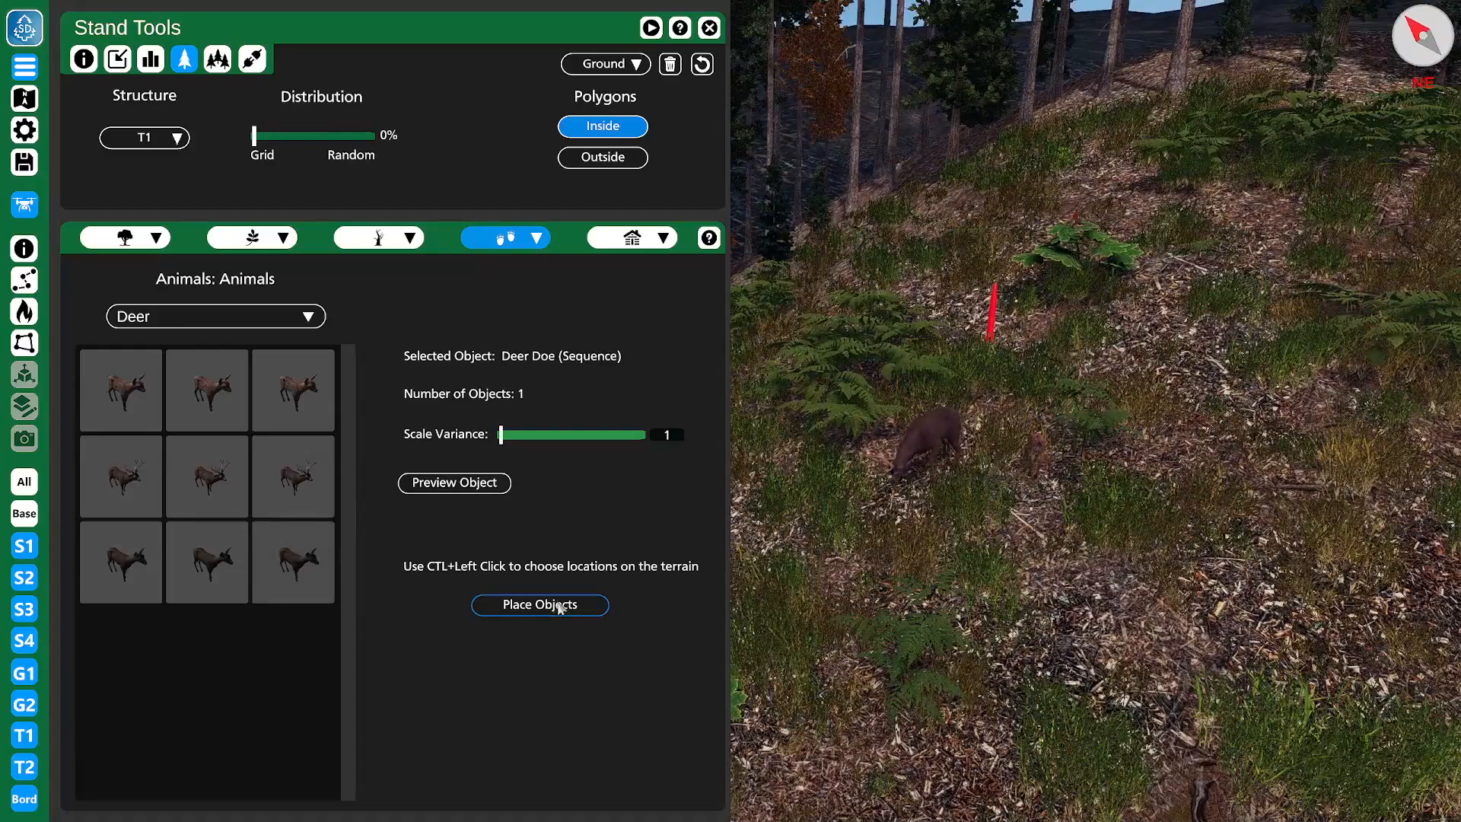
left_click(566, 607)
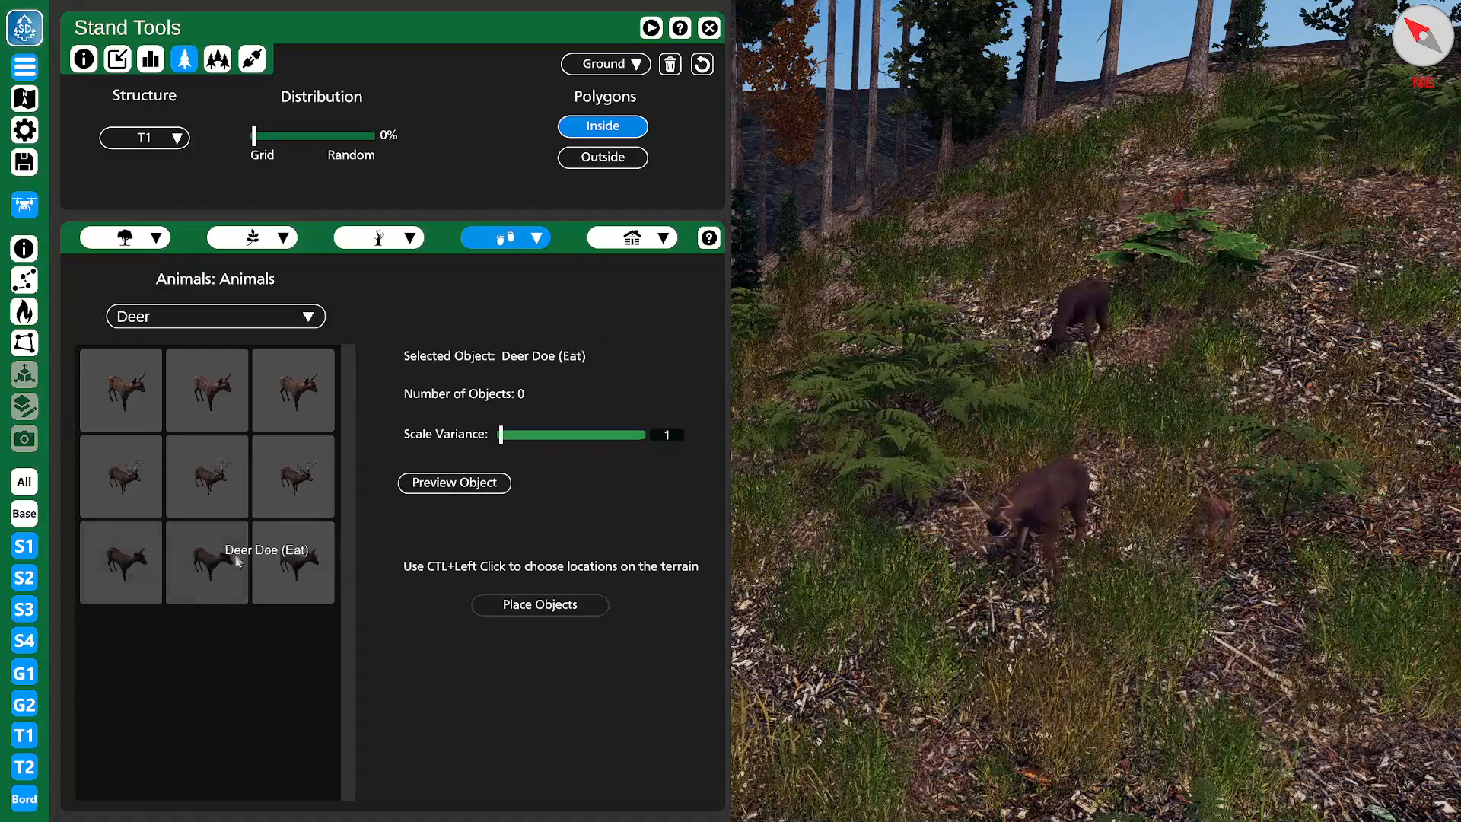
- Place one Deer Doe (Idle) beside the first doe near the leafy plant
left_click(144, 562)
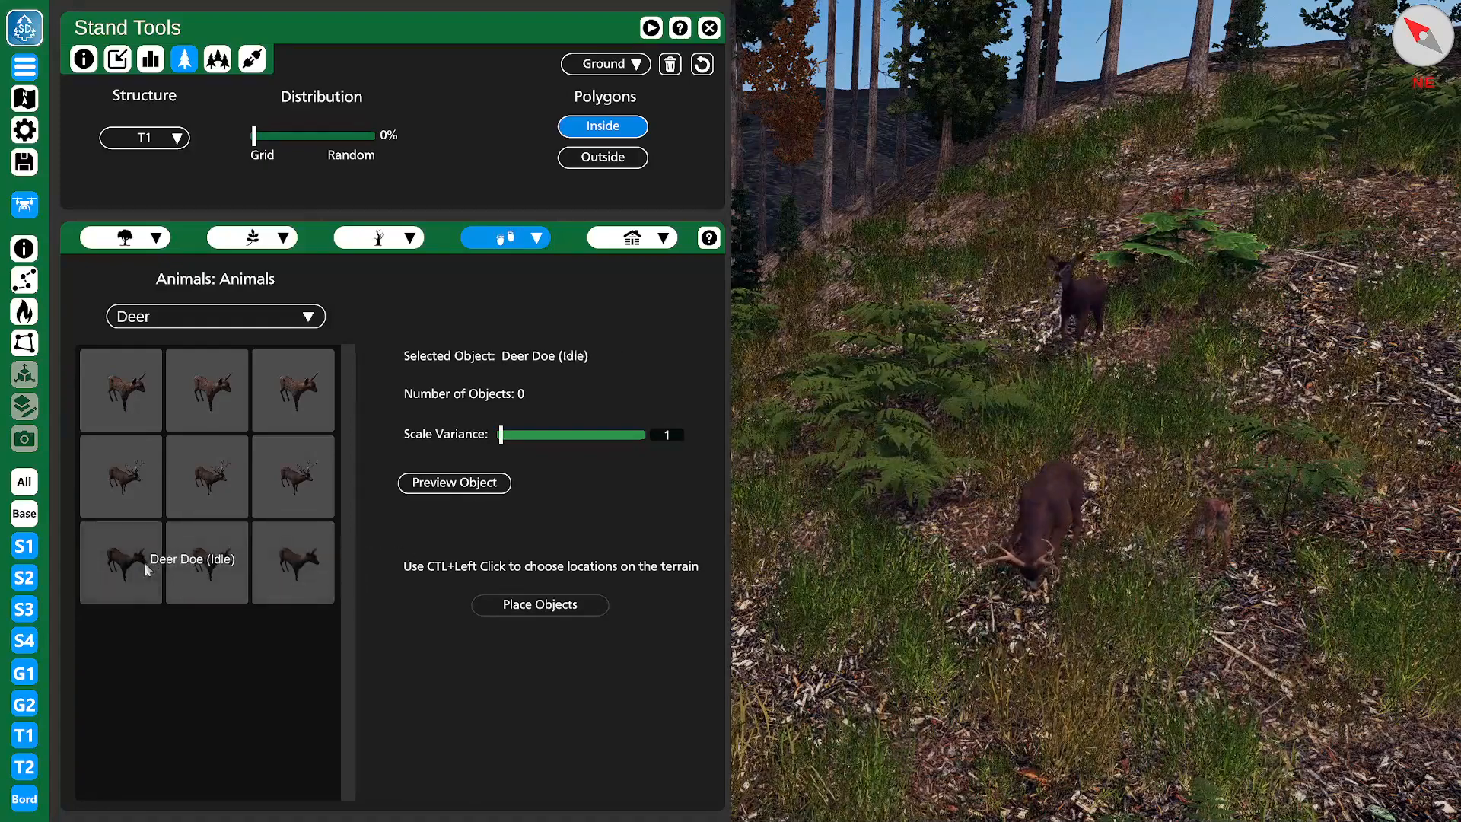
left_click(1164, 346, "ctrl")
left_click(557, 605)
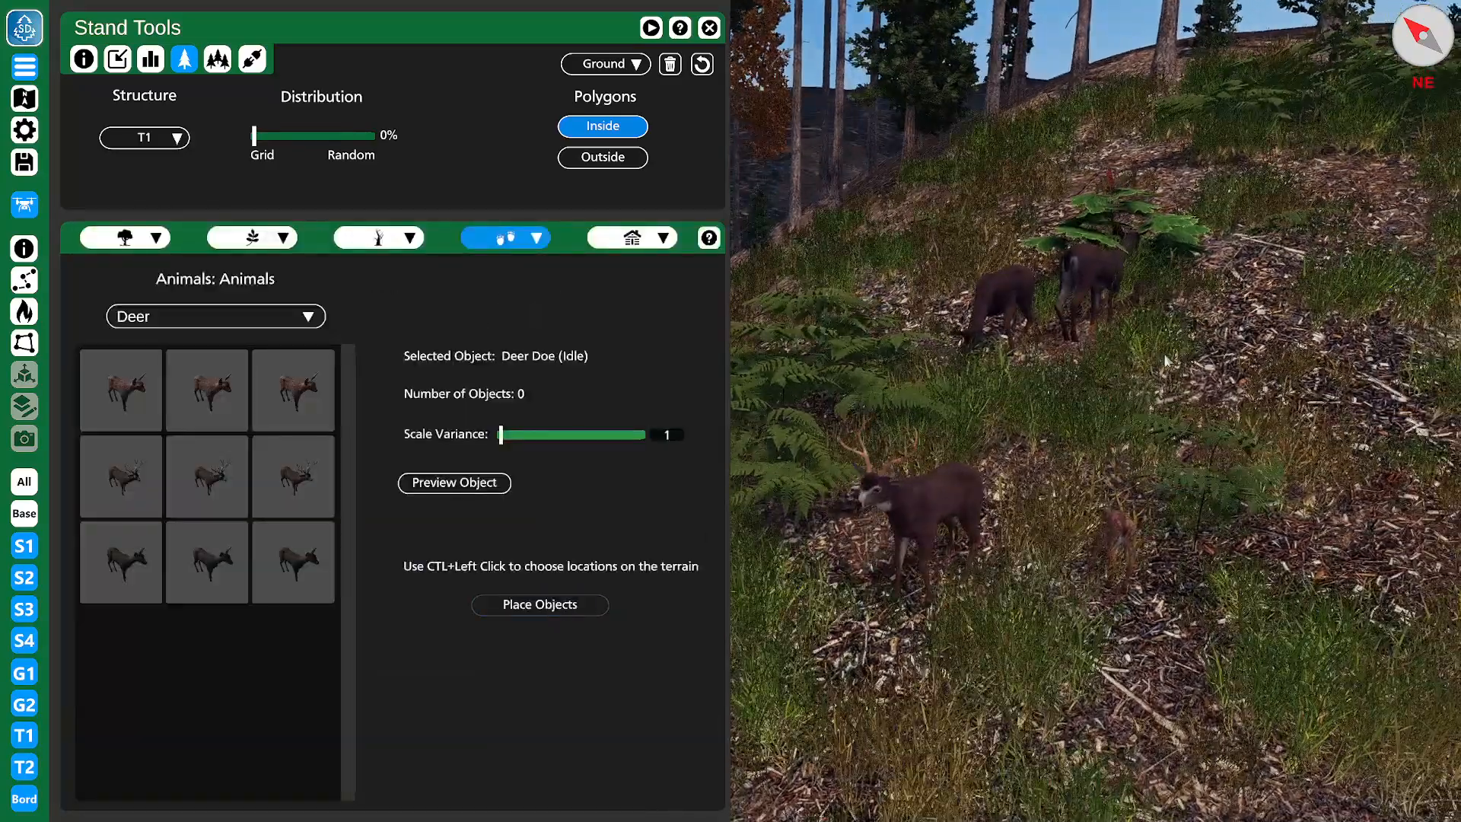
- Delete the two does standing uphill of the buck
left_click(206, 565)
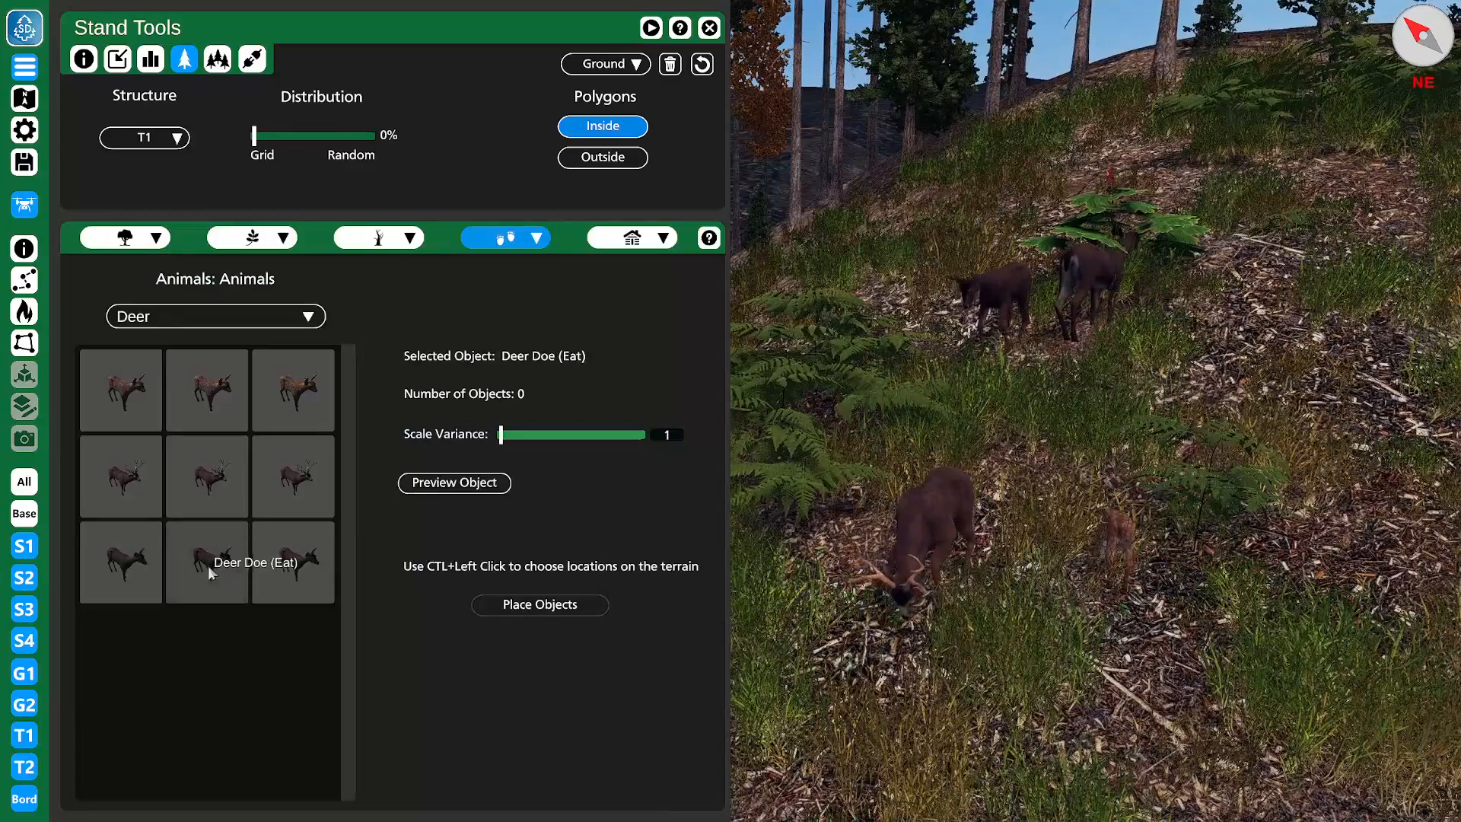
left_click(291, 561)
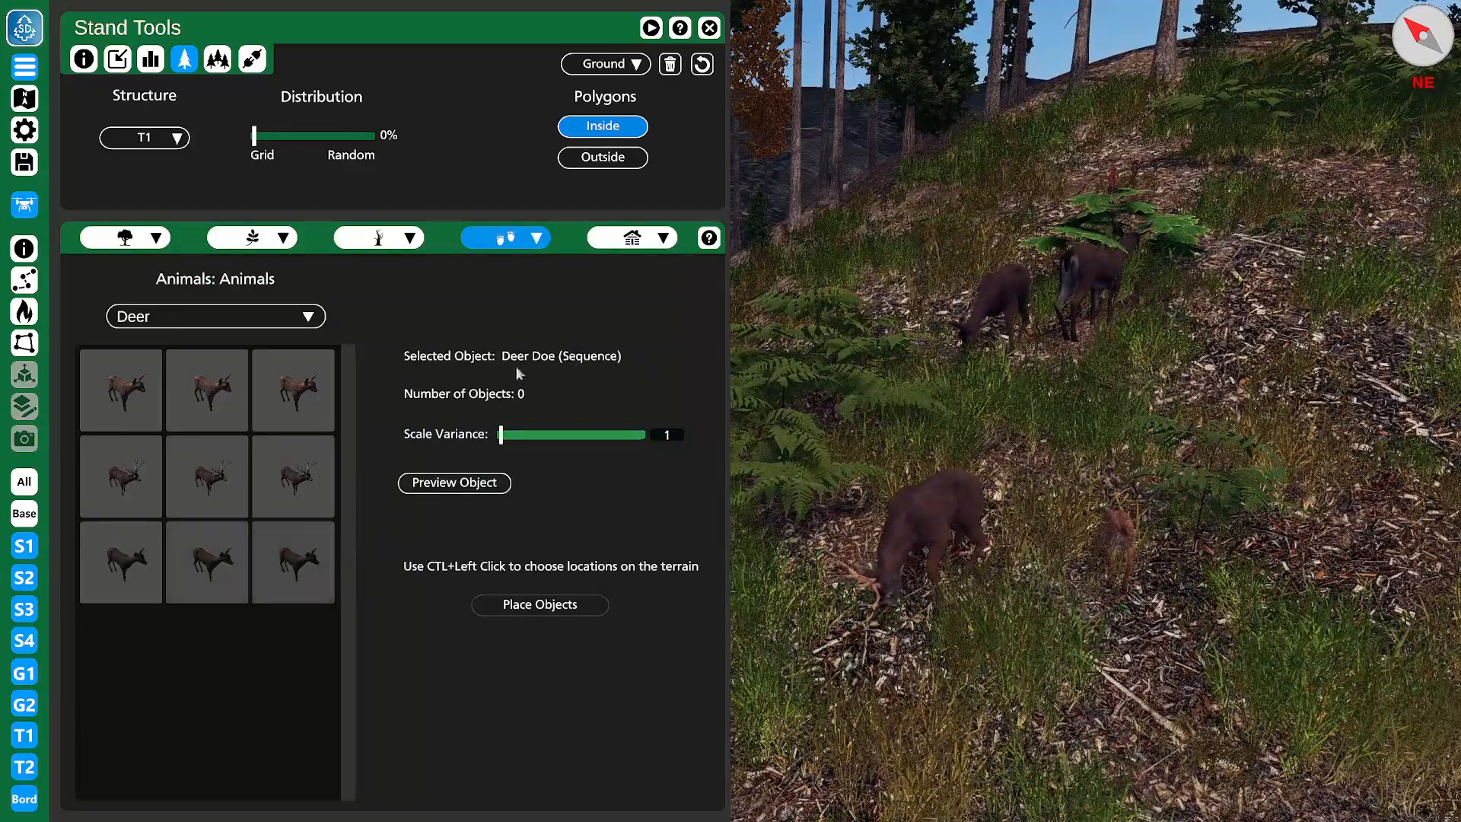
key("s")
key("d")
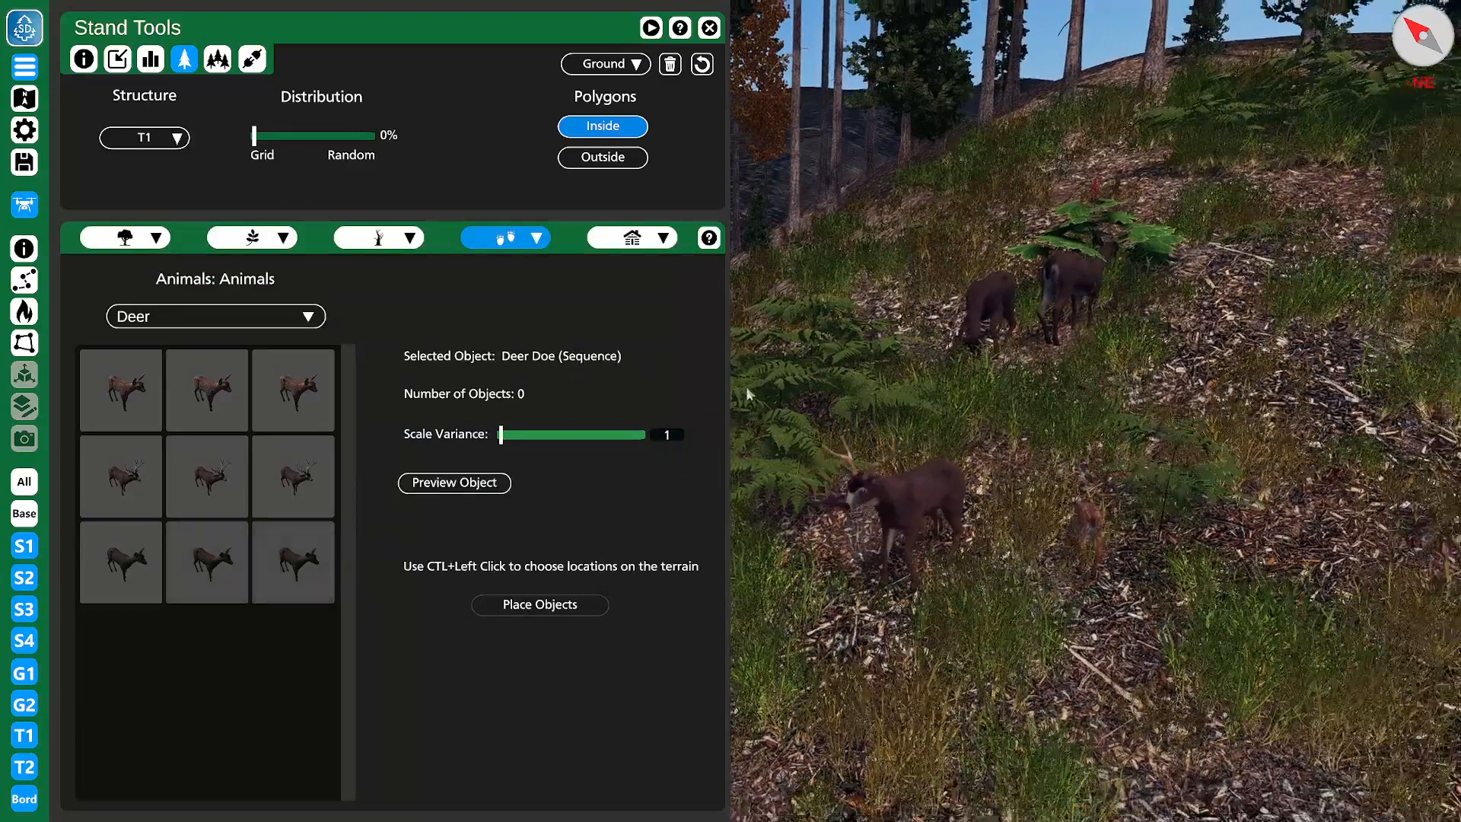
left_click(441, 495)
key("w")
key("a")
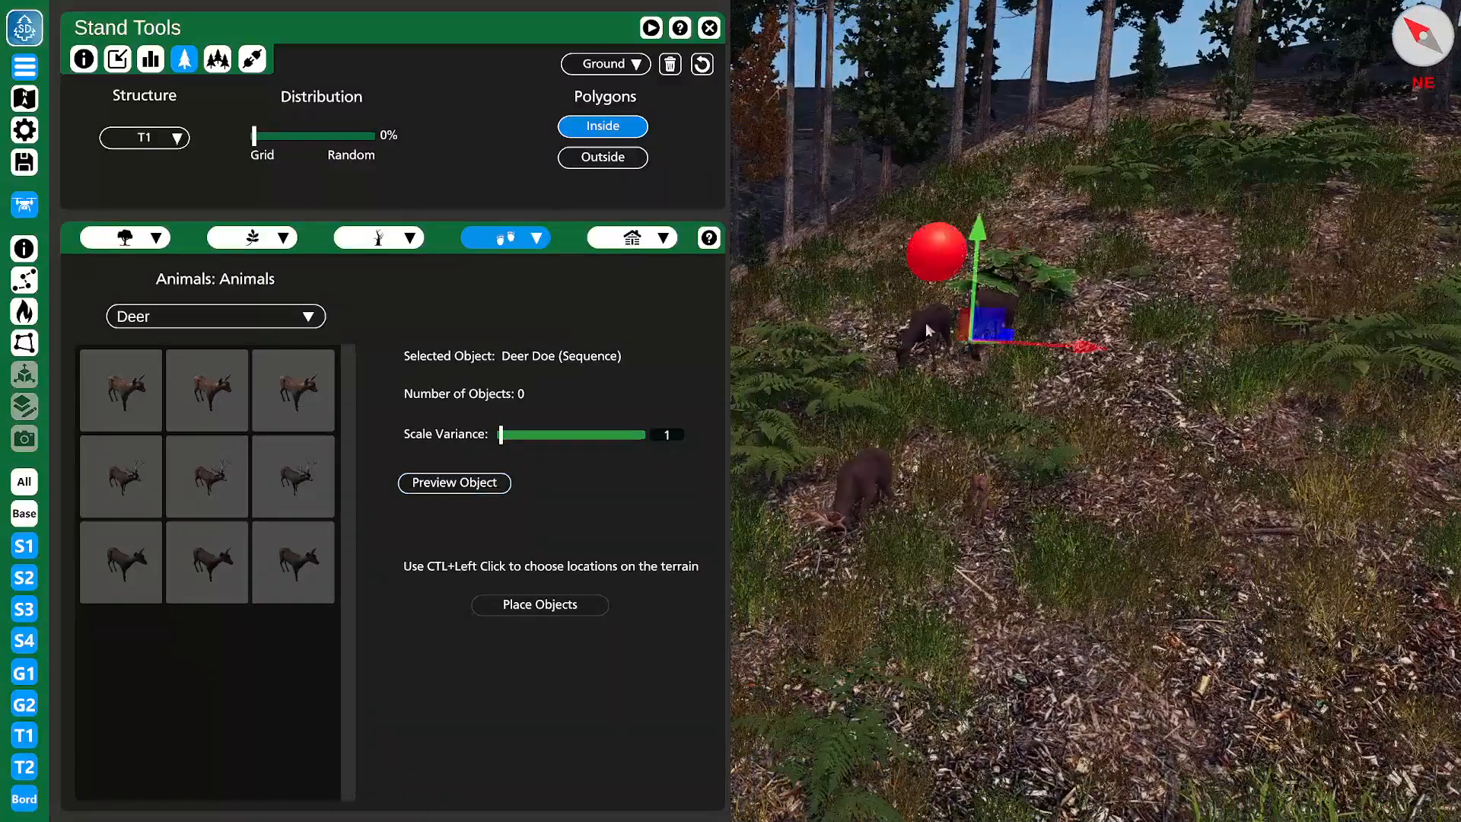
left_click(926, 327)
key("Delete")
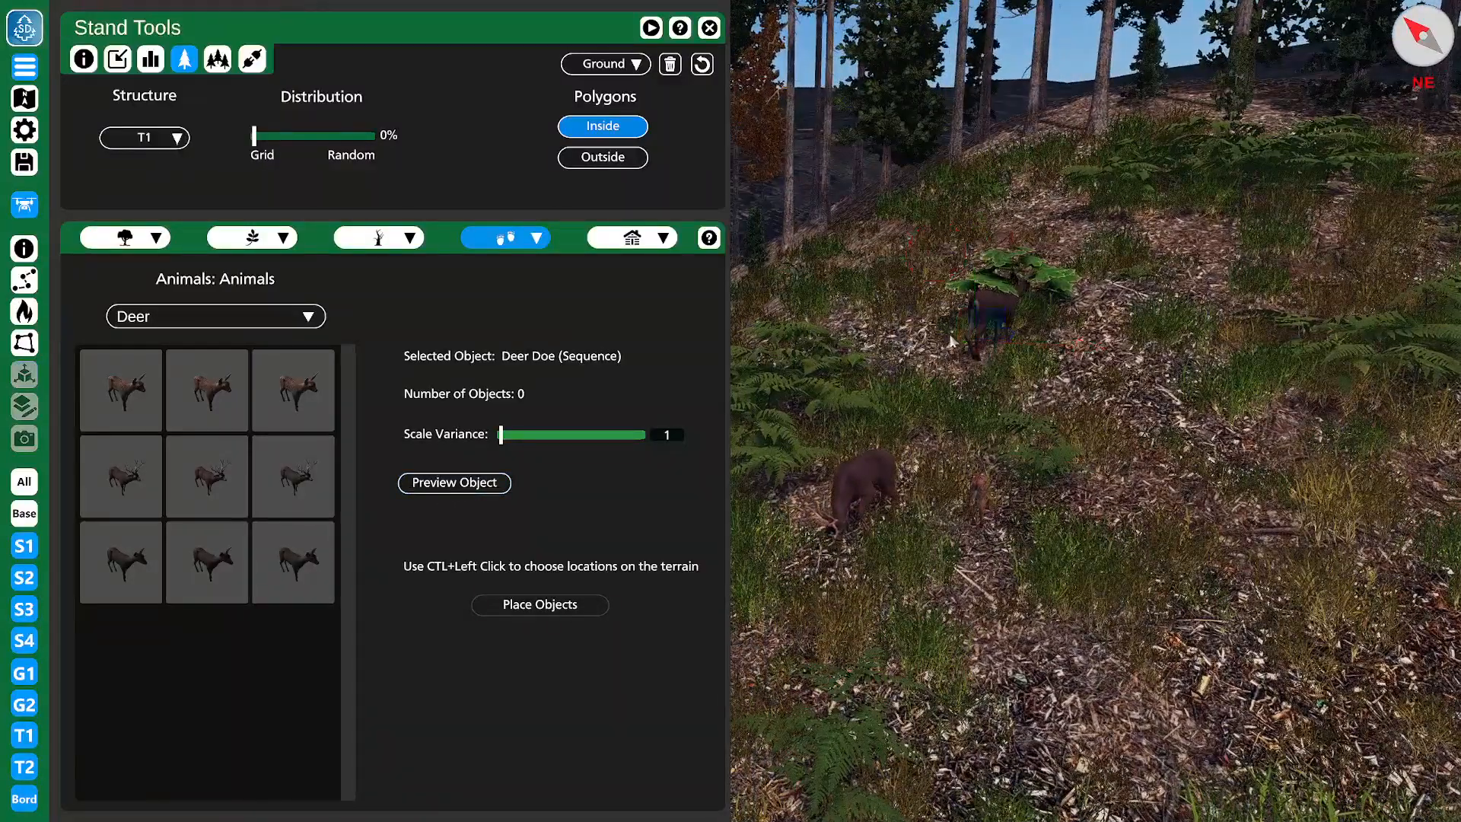
left_click(988, 308)
key("Delete")
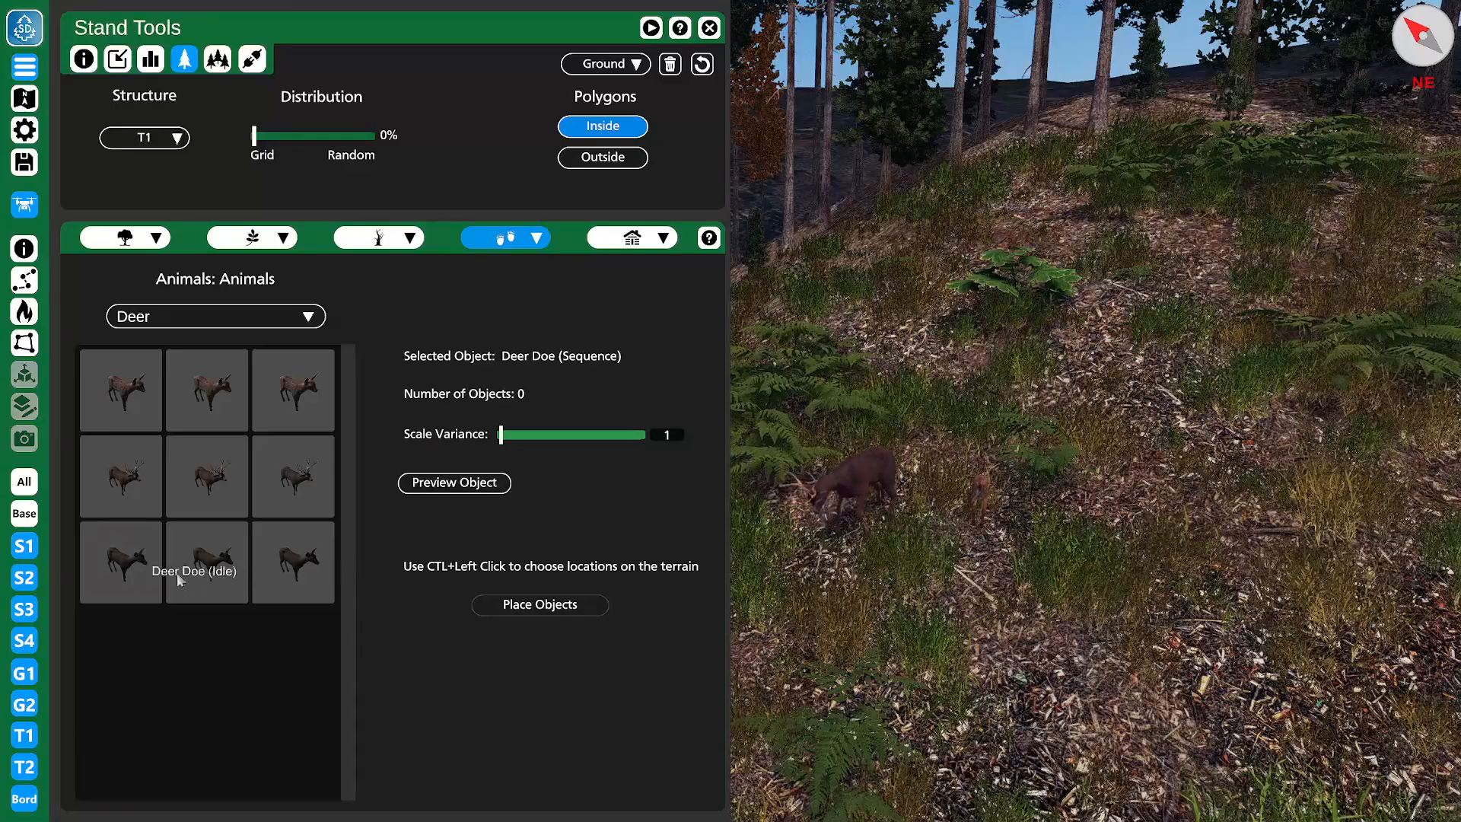
- Choose Deer Doe (Idle) and place one on the open grass uphill of the buck and fawn
left_click(143, 574)
key("w")
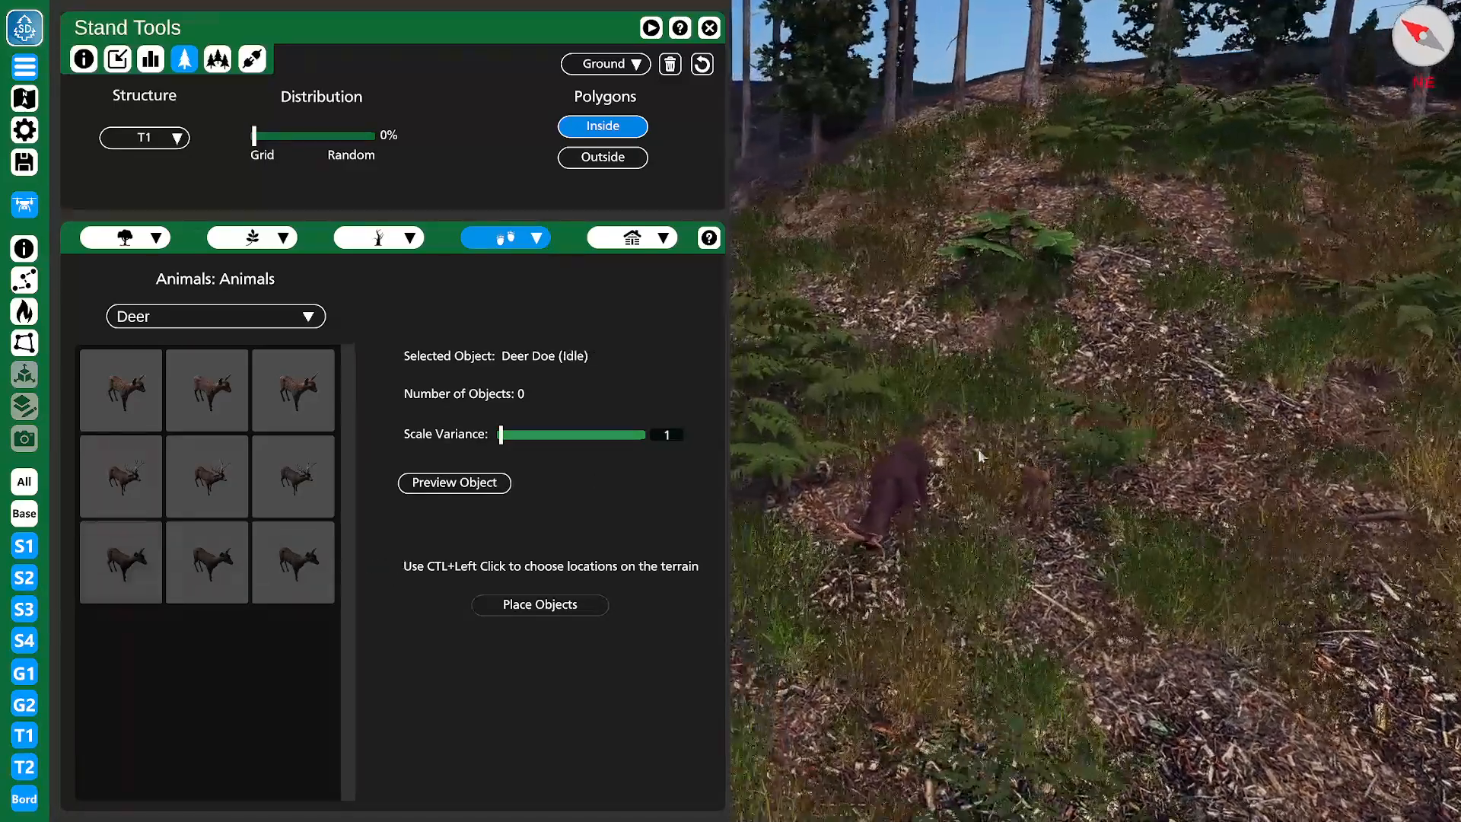
left_click(943, 334, "ctrl")
left_click(517, 607)
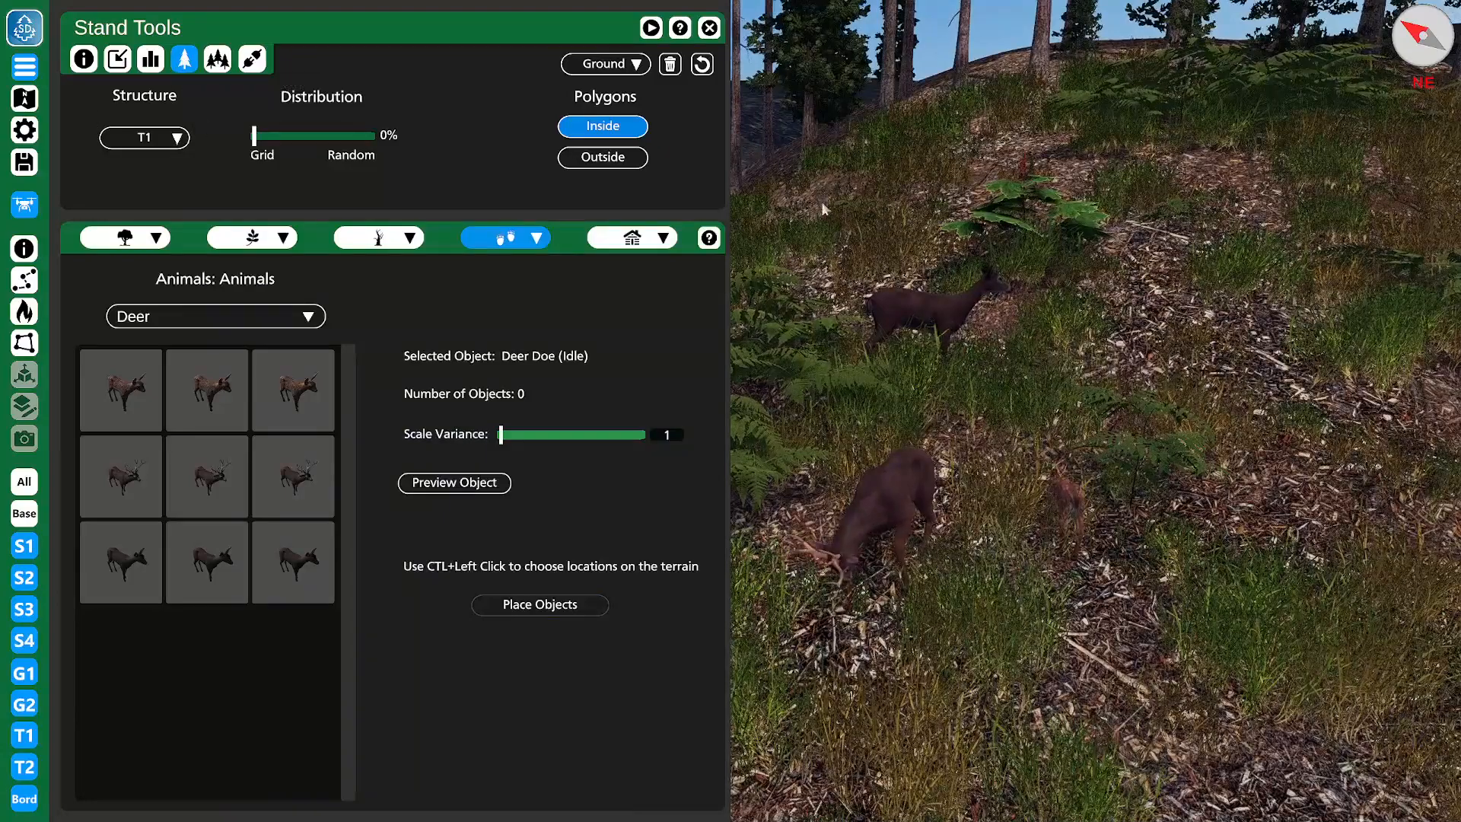
- Rotate the idle doe uphill of the buck about its vertical axis
left_click(922, 301)
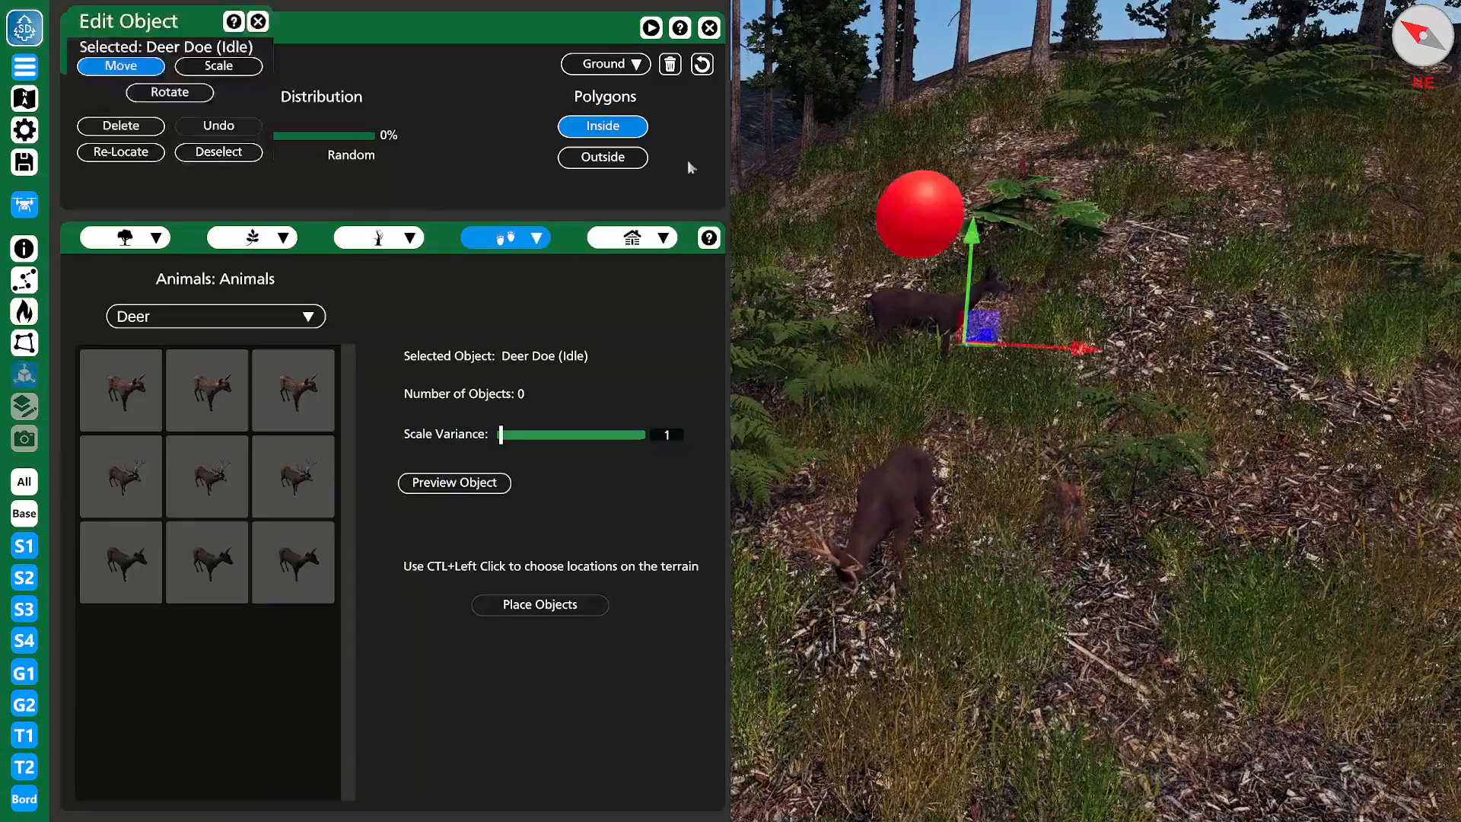
left_click(170, 92)
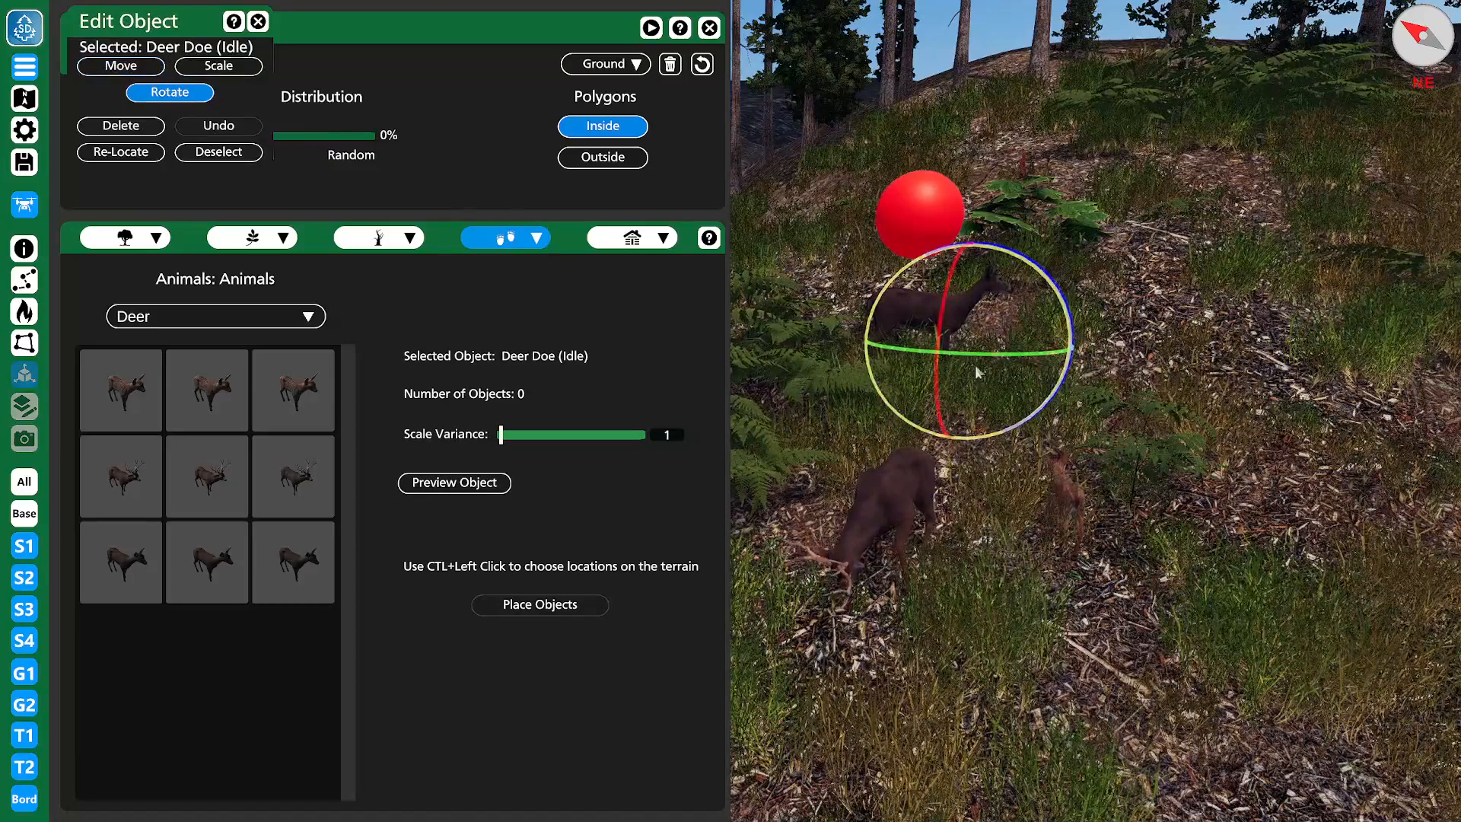
left_click_drag(1002, 353, 798, 367)
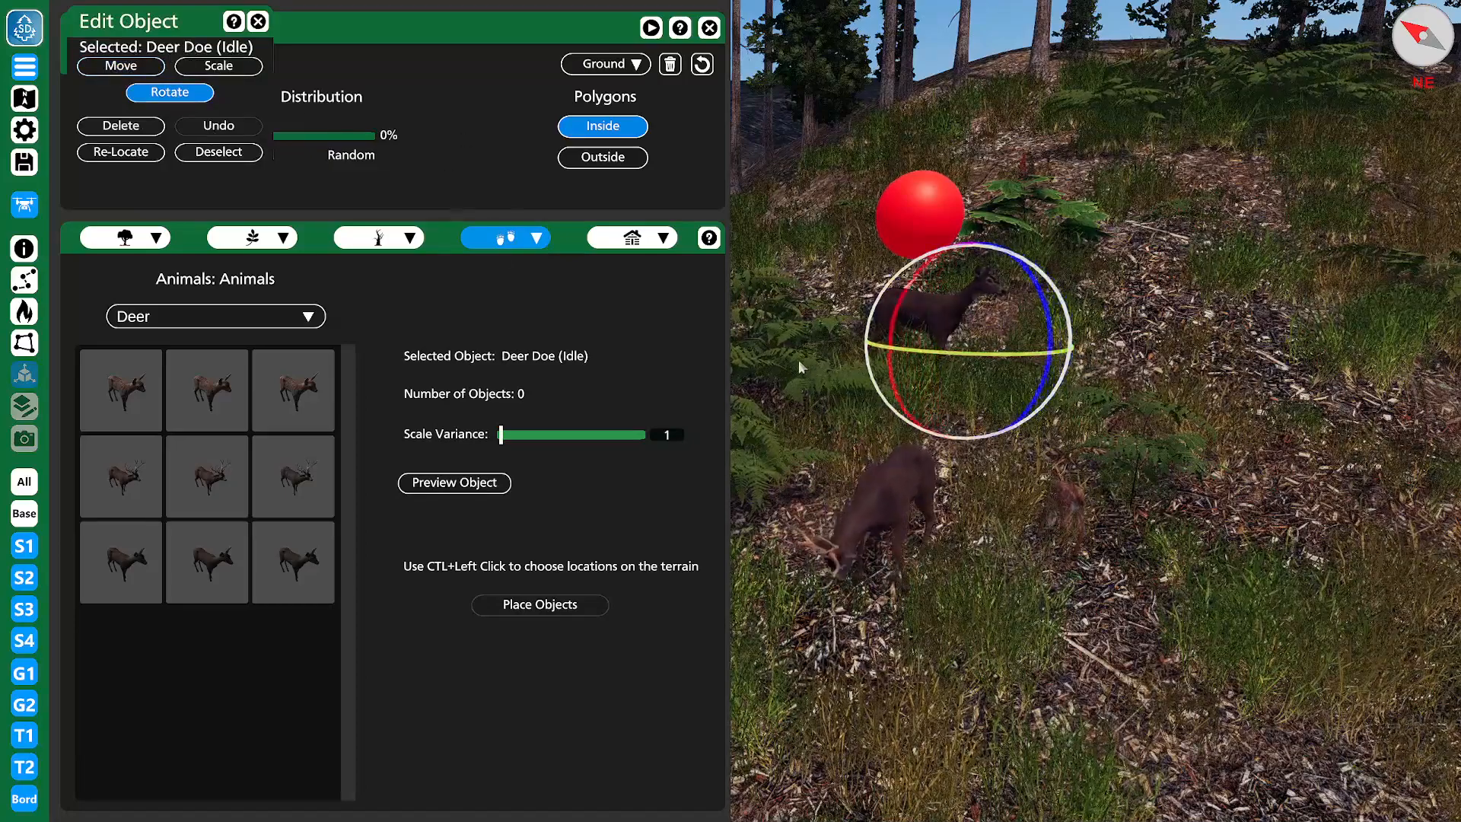
left_click(258, 21)
- Choose Deer Fawn (Idle) and place five of them on the slope around the buck and doe
key("s")
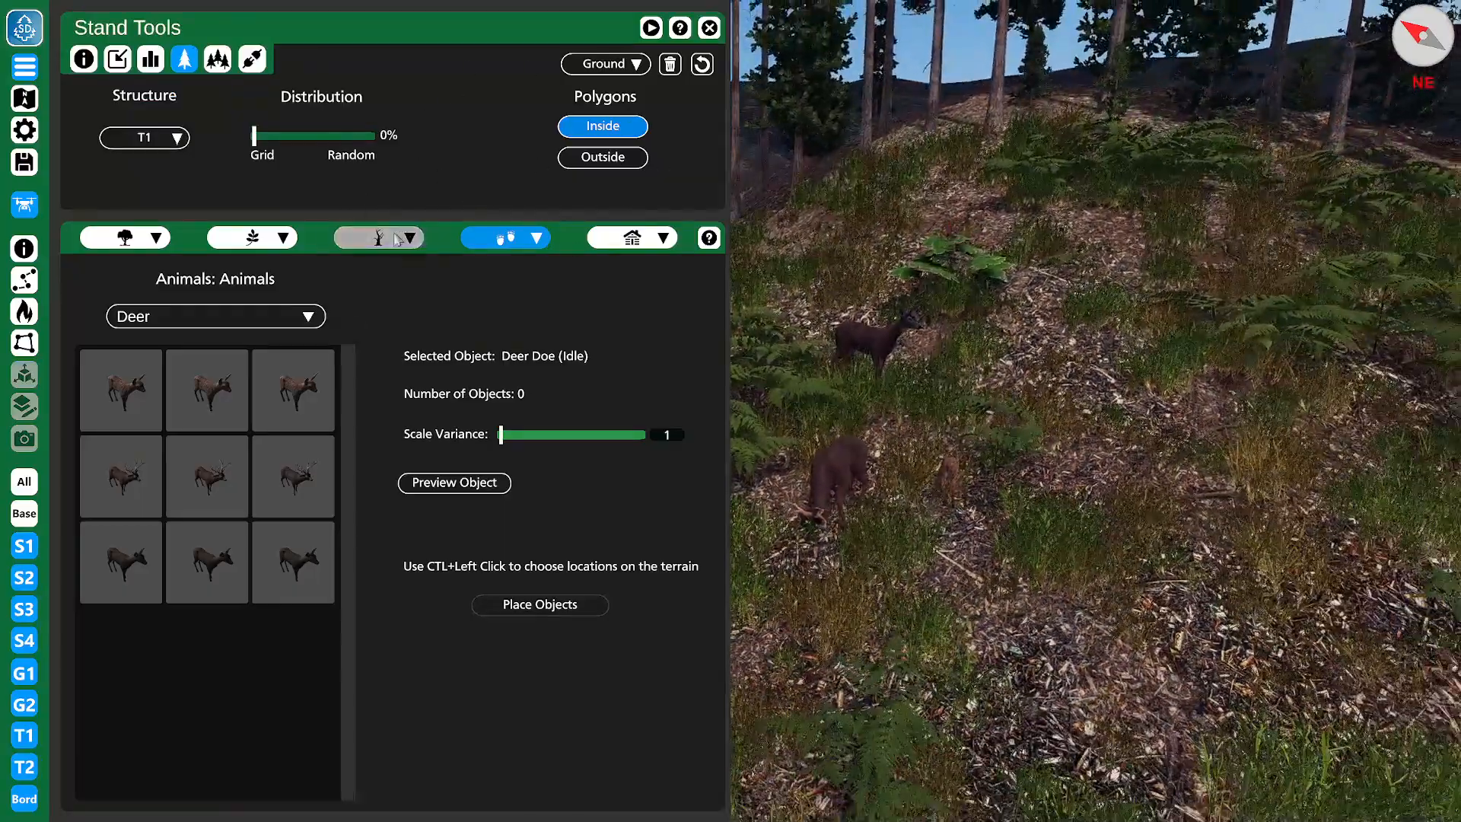
key("a")
right_click_drag(879, 343, 1006, 345)
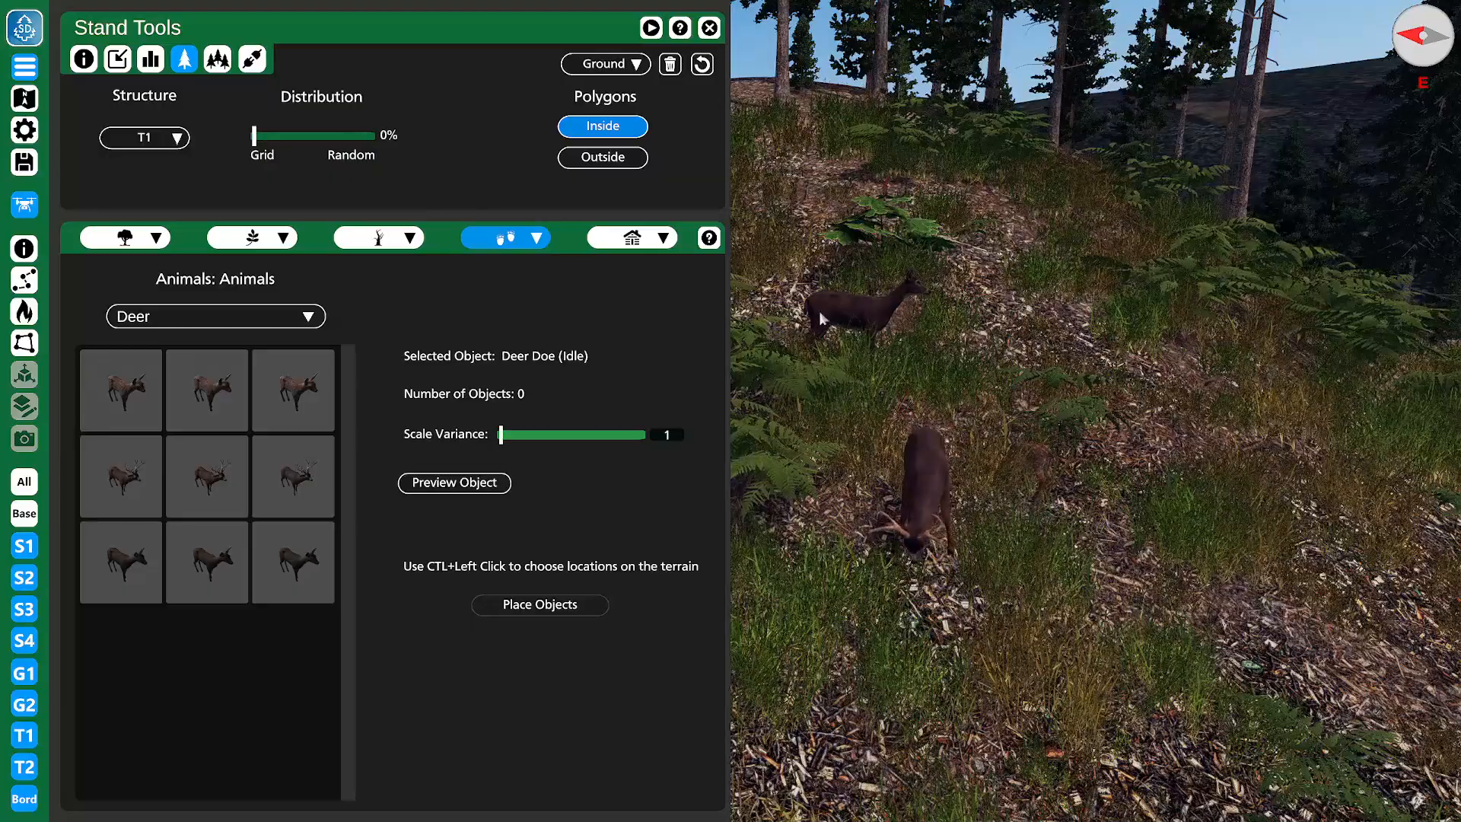
key("s")
key("Tab")
key("Tab")
key("Tab")
key("Tab")
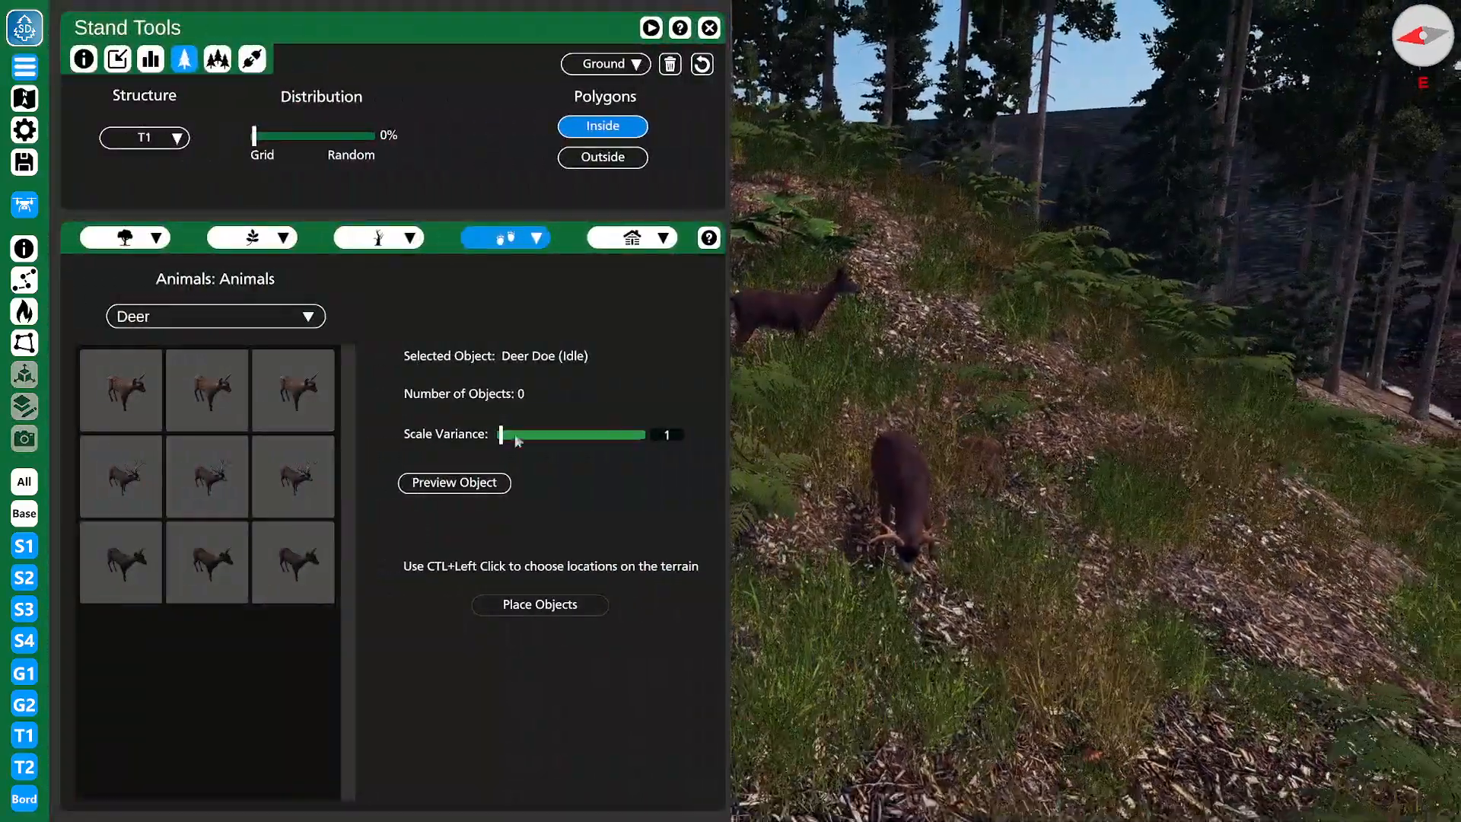
left_click(124, 406)
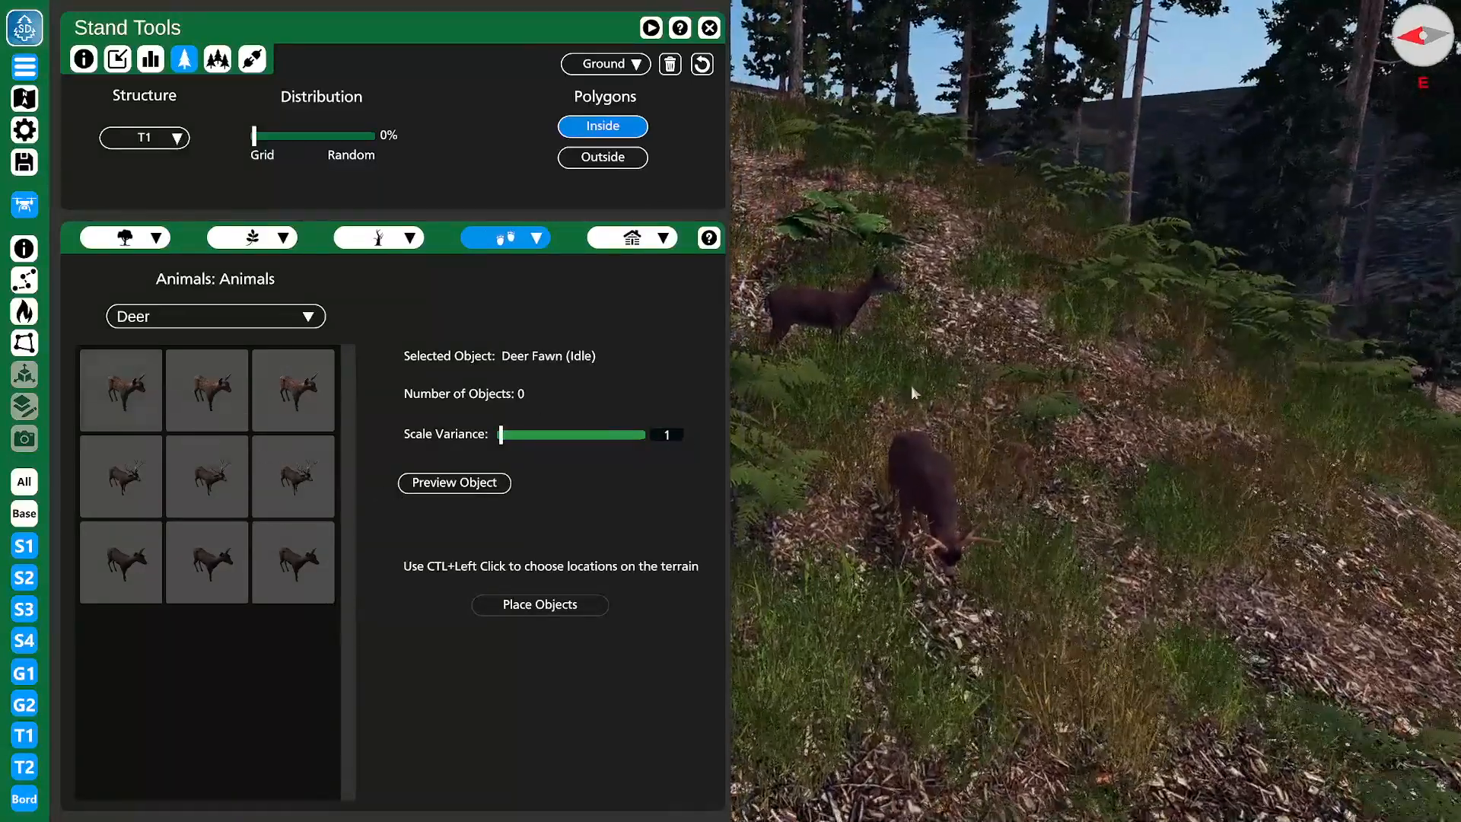
left_click(943, 342, "ctrl")
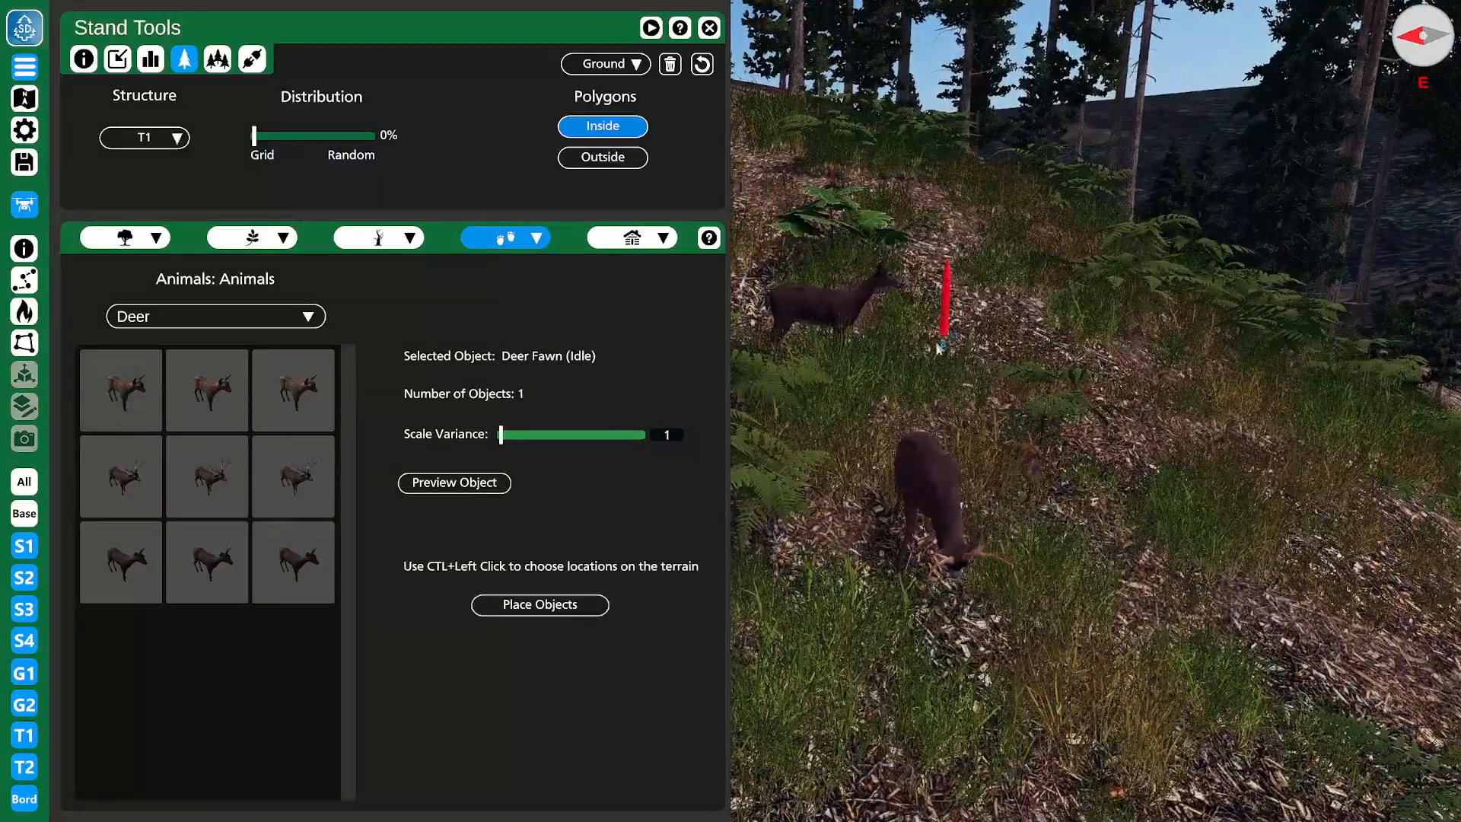
left_click(805, 514, "ctrl")
left_click(876, 569, "ctrl")
left_click(1145, 577, "ctrl")
left_click(1146, 378, "ctrl")
left_click(570, 612)
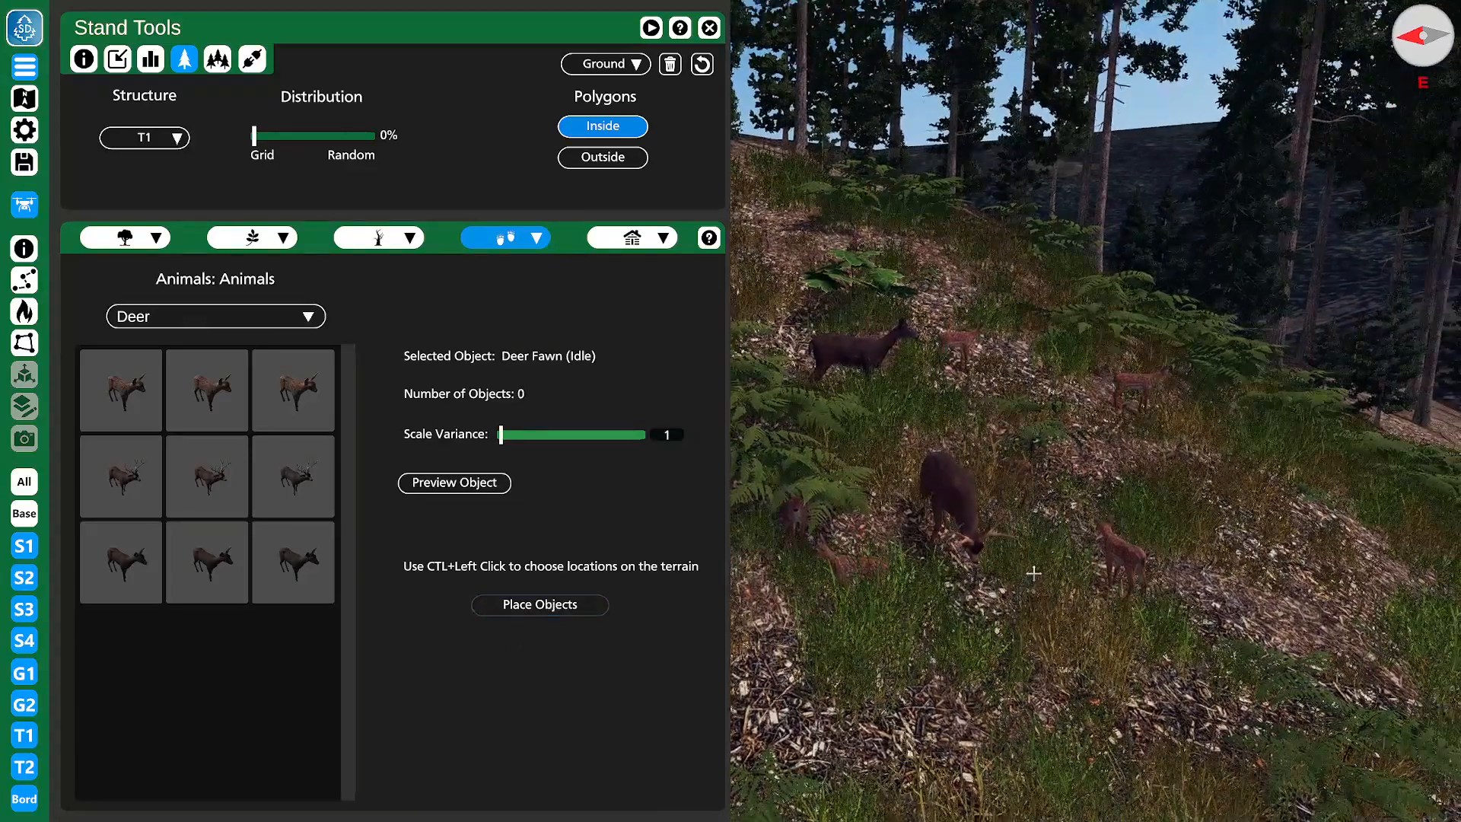
- Close the stand tools and survey the forest stand from high above
left_click(709, 28)
key("d")
key("s")
right_click_drag(863, 335, 836, 315)
key("w")
key("b")
key("a")
key("w")
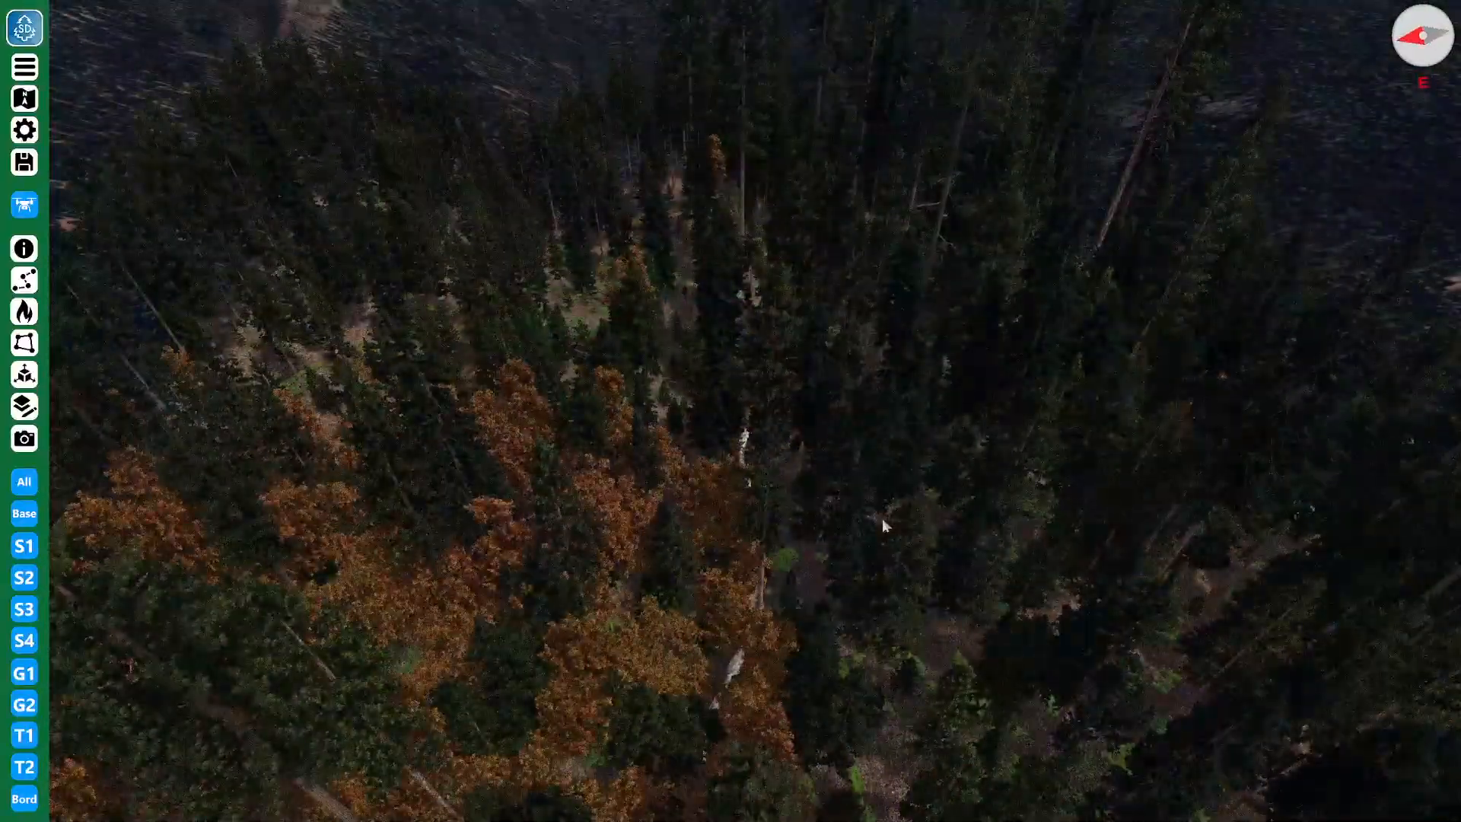
right_click_drag(883, 518, 908, 516)
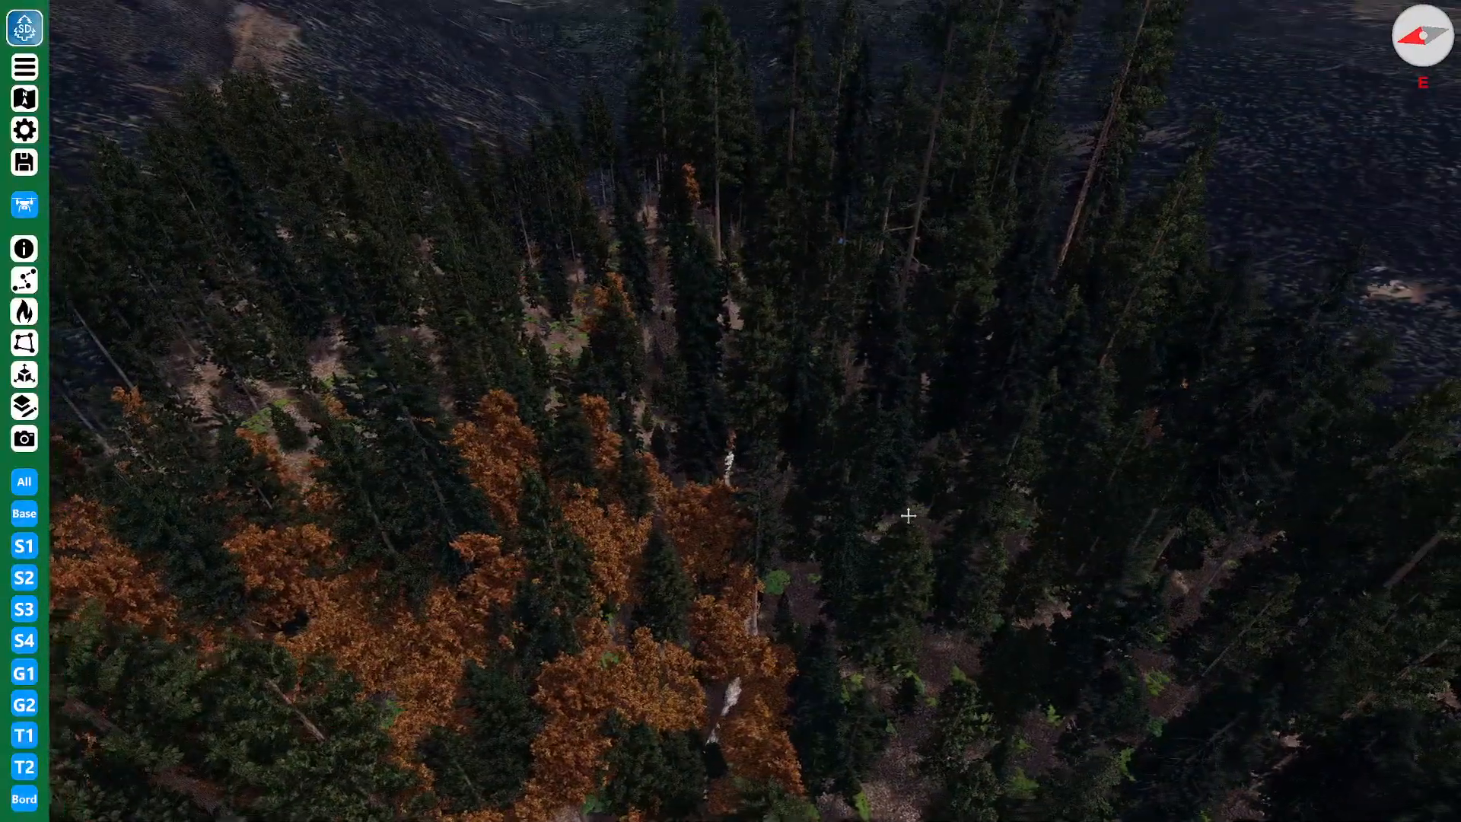
key("a")
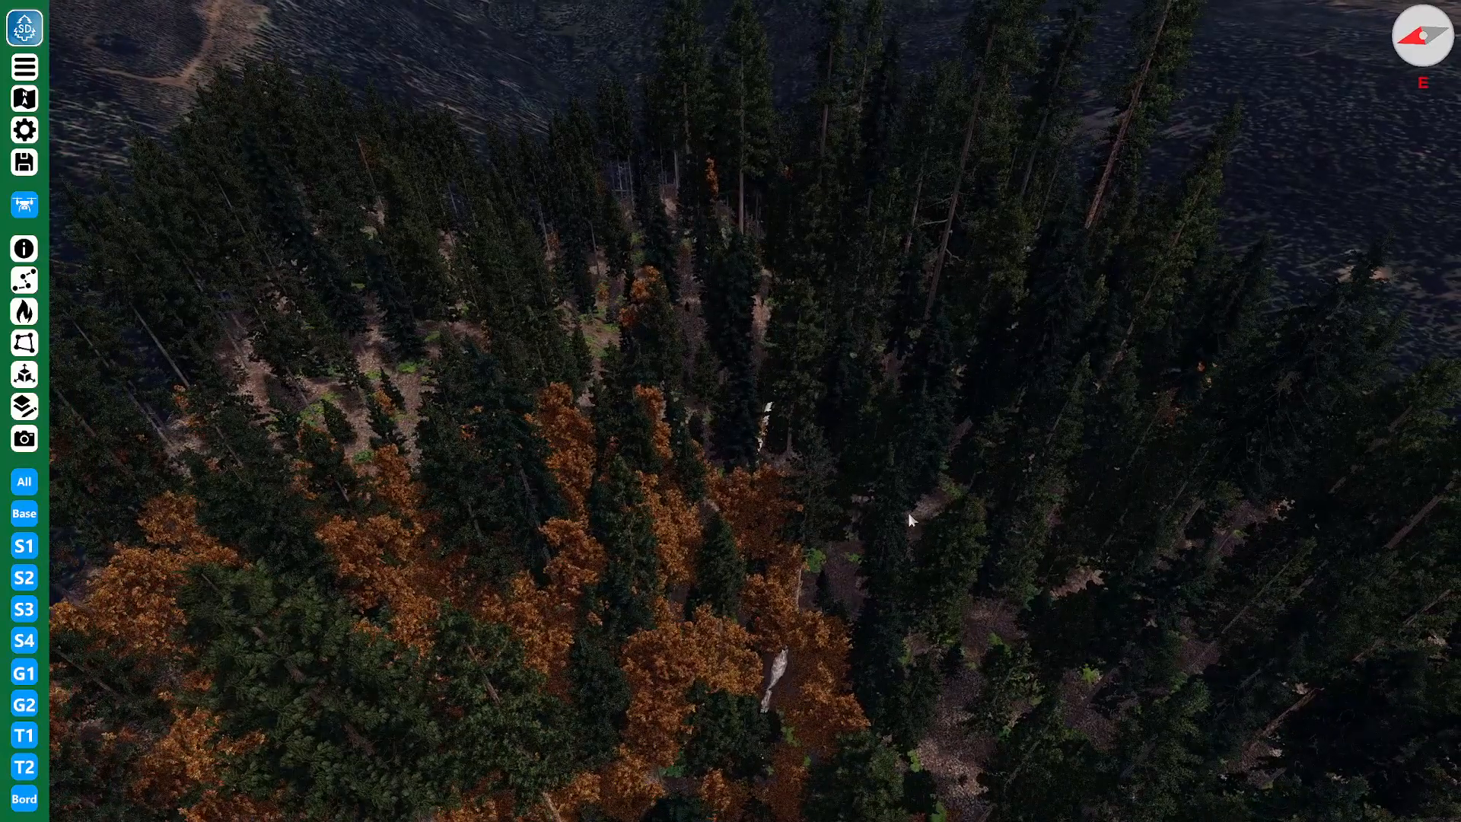
right_click_drag(948, 487, 1005, 461)
key("a")
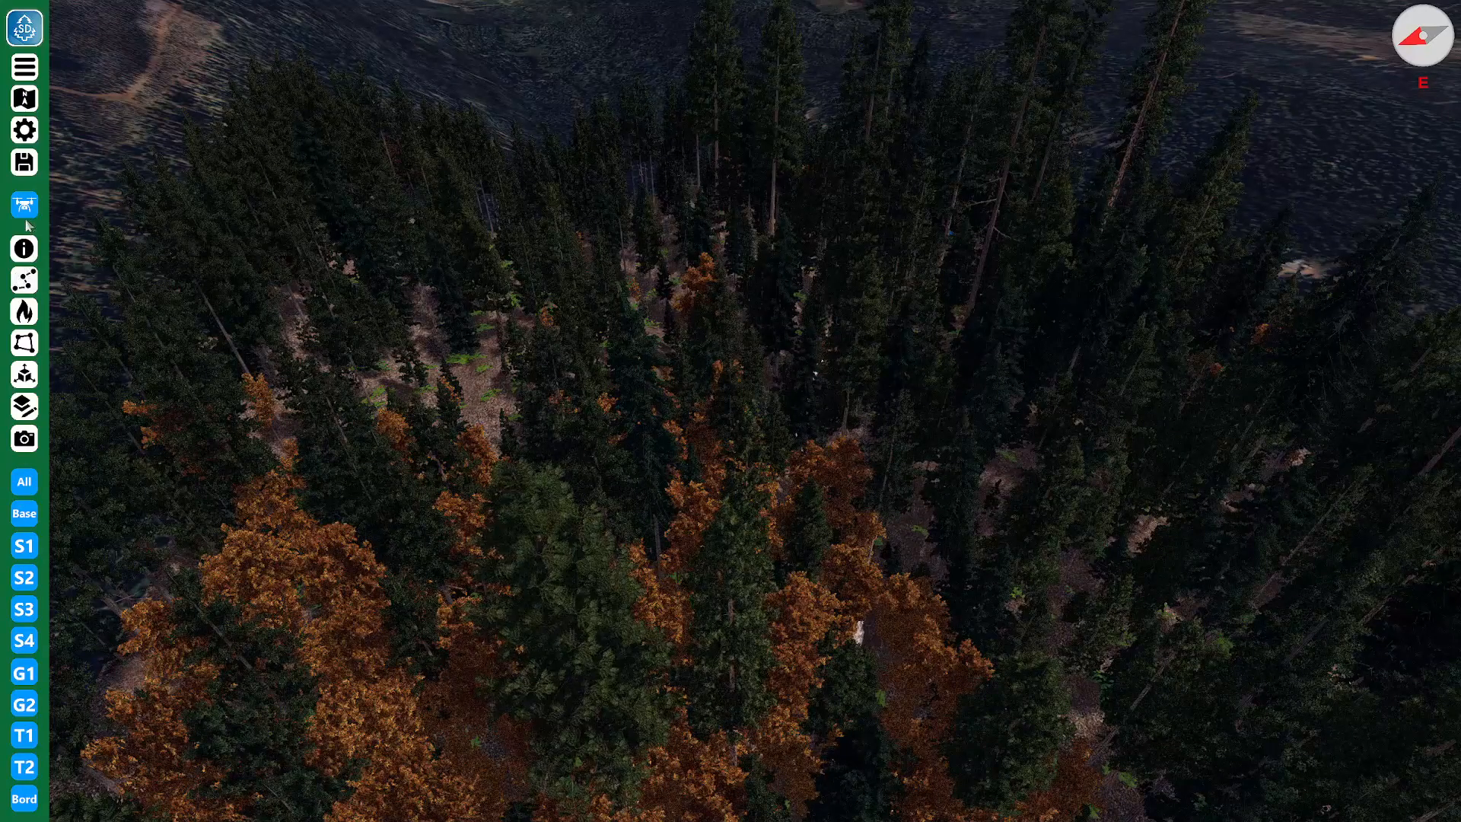
- Show the stand inventory as a pie chart and compare basal area per acre for Polygon 3, NW_Quarter and the whole stand
left_click(24, 248)
left_click(697, 379)
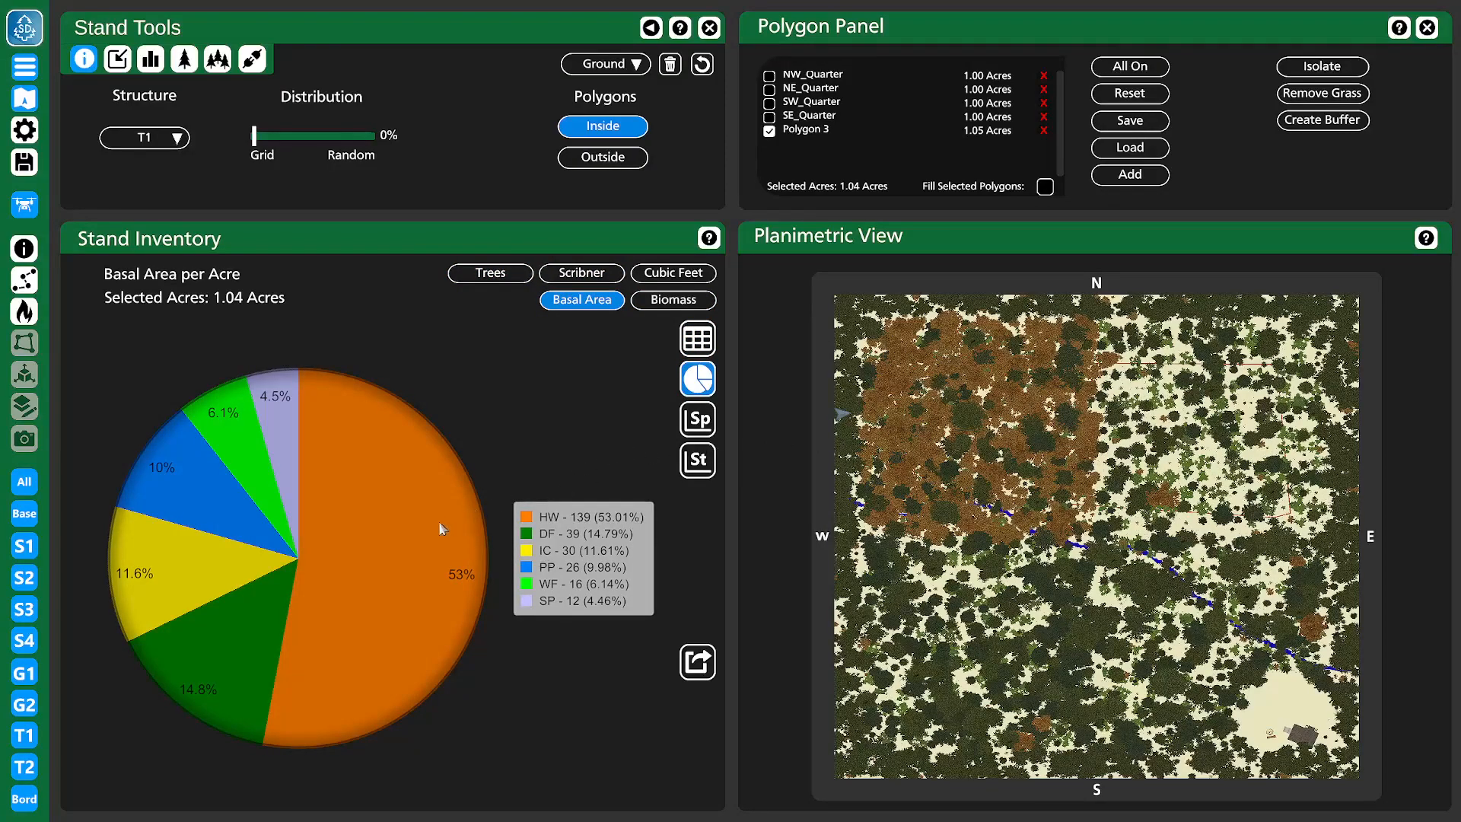
left_click(769, 131)
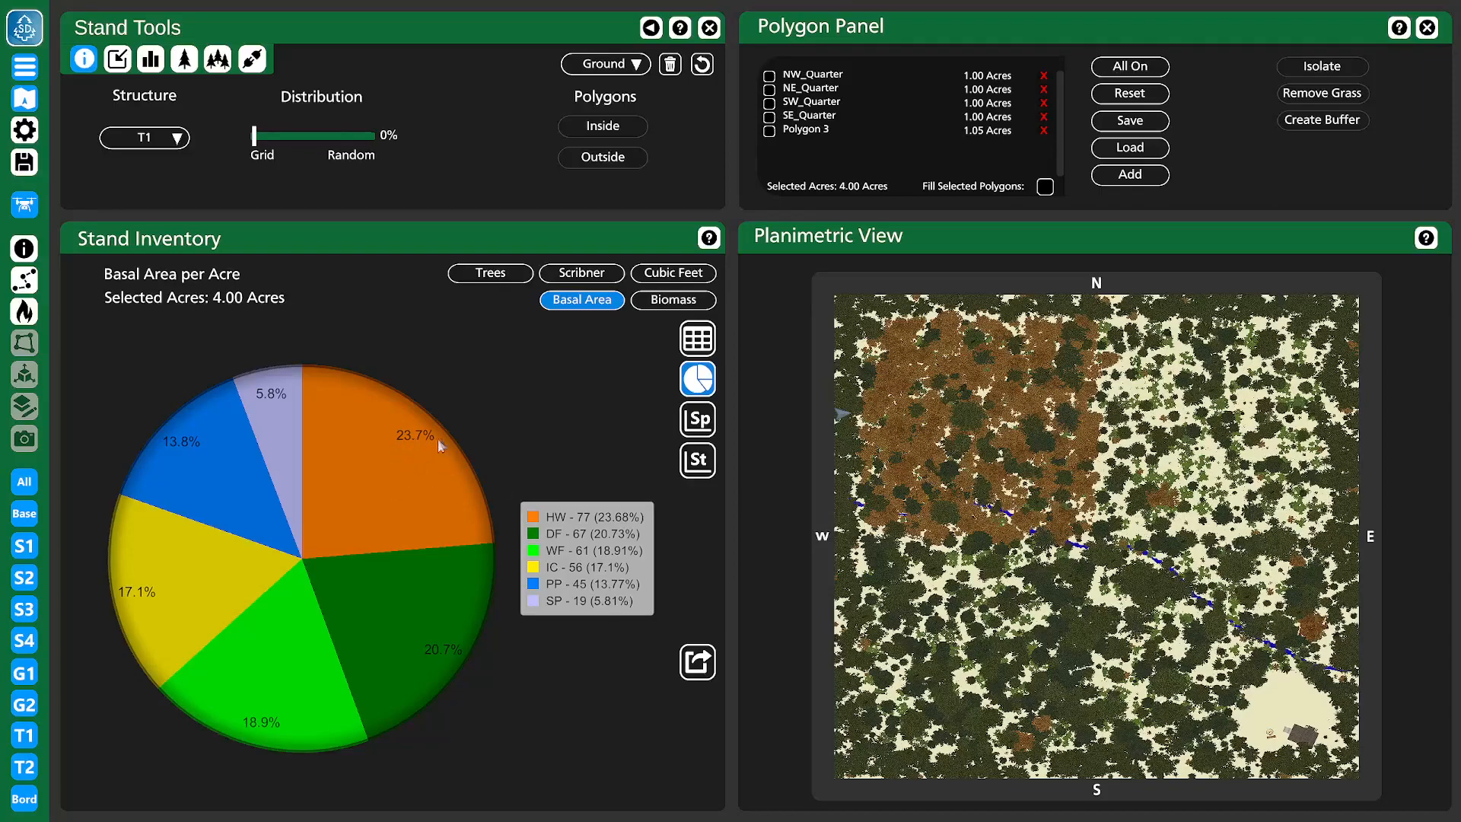
left_click(769, 131)
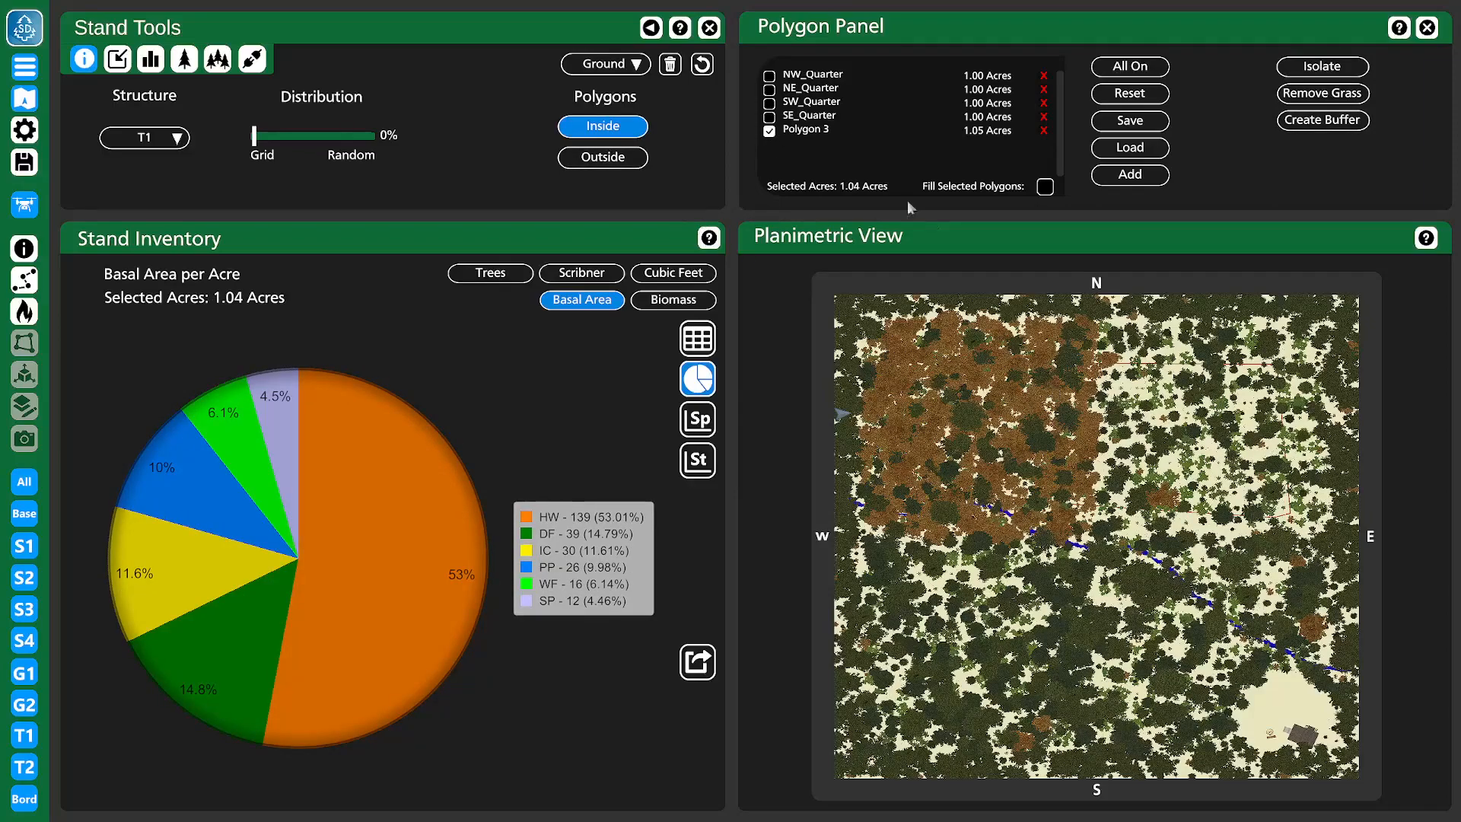
left_click(769, 131)
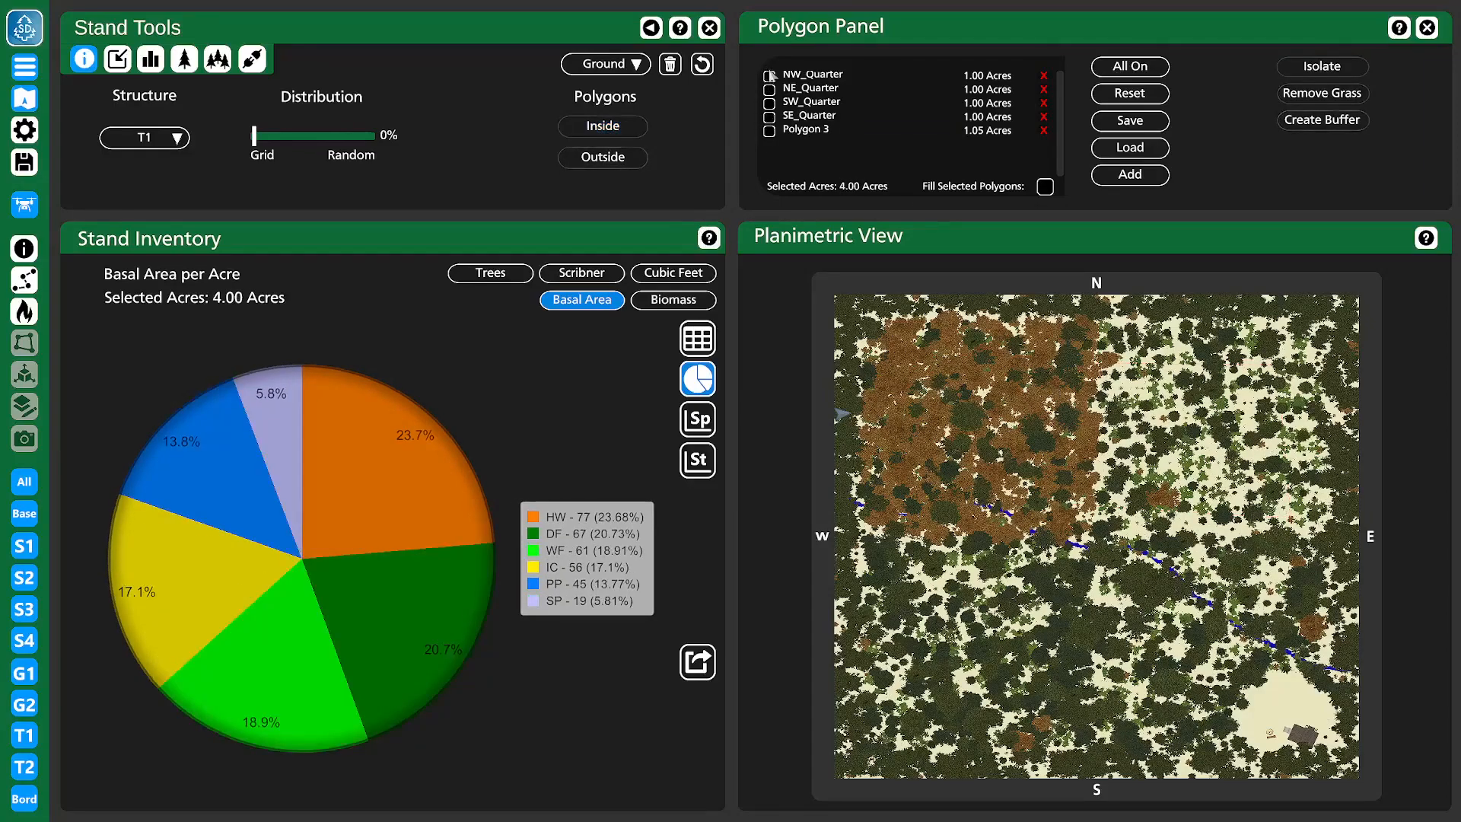
left_click(770, 77)
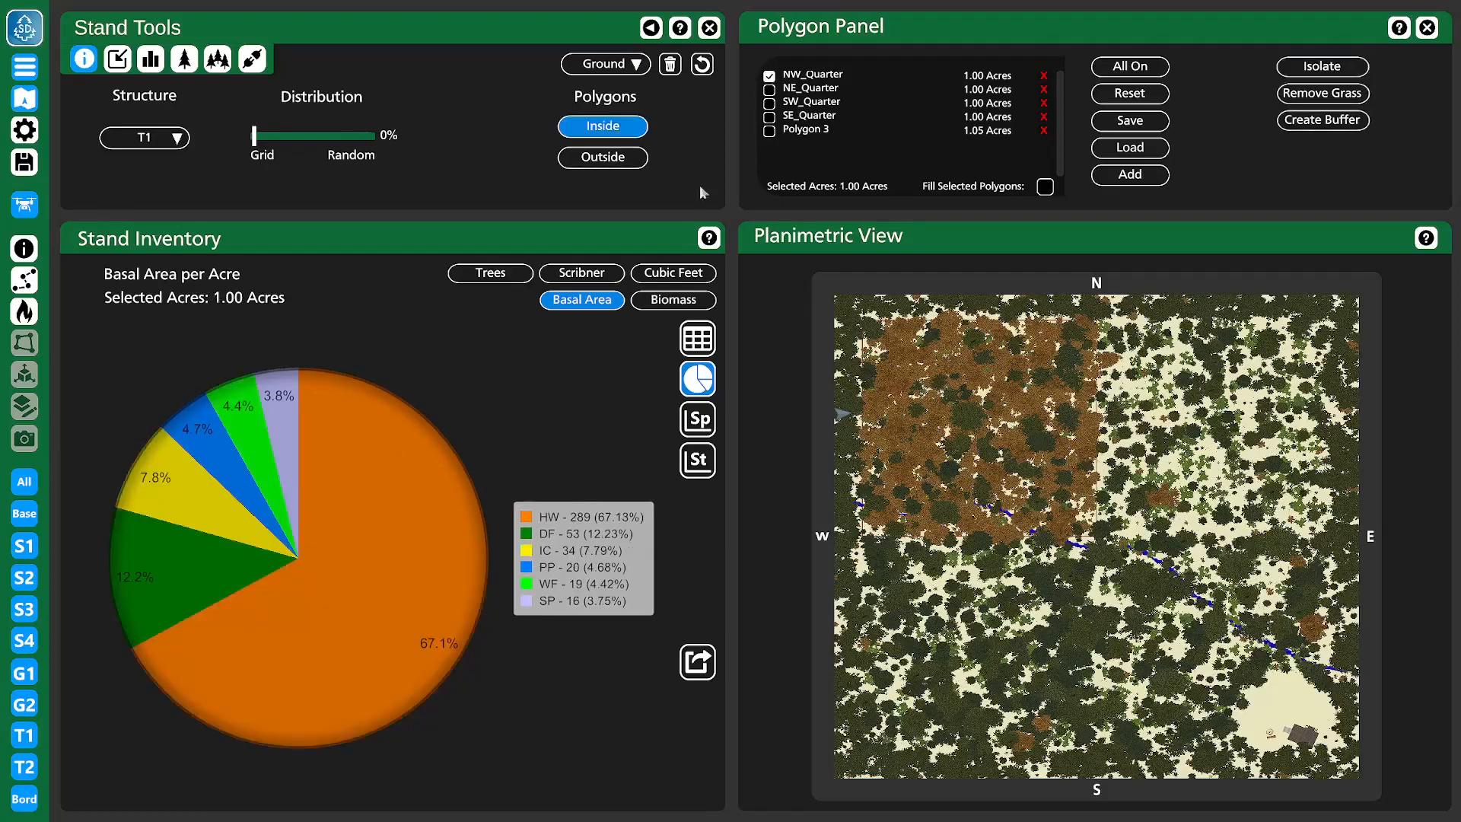
left_click(769, 77)
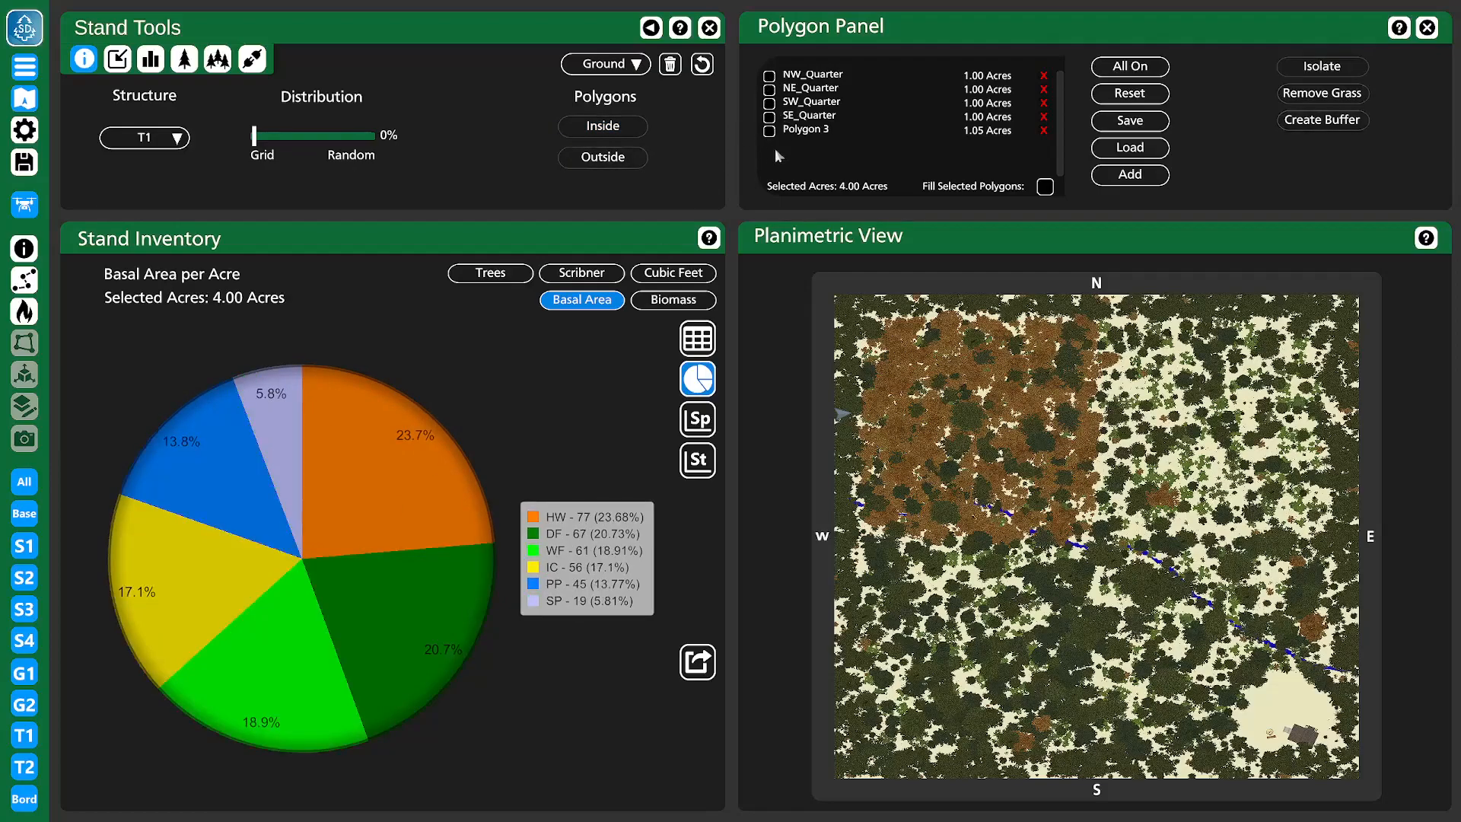
left_click(770, 131)
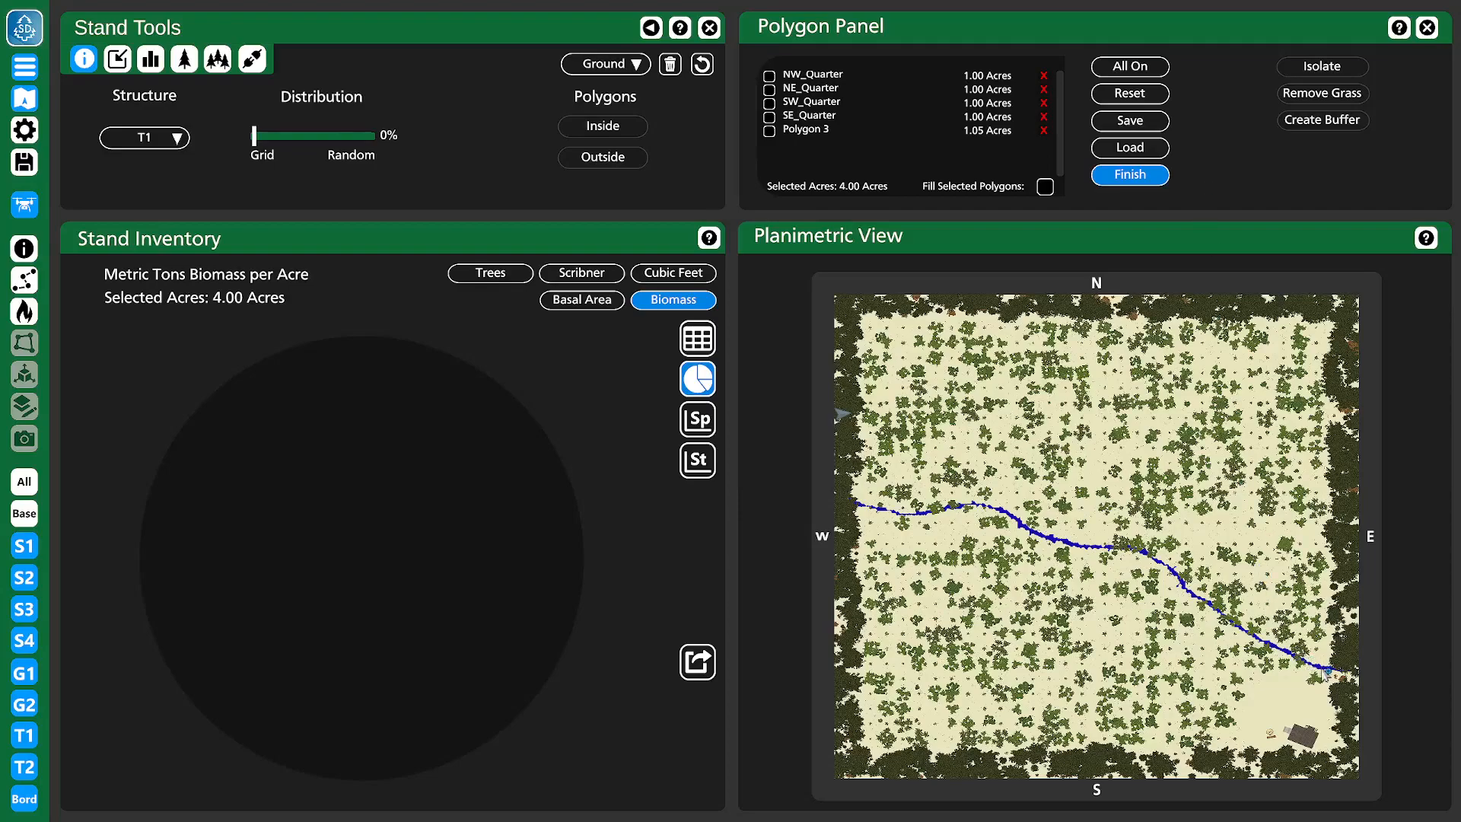
- Finish tracing a line along the creek to the east edge and create a buffer polygon around it
left_click(1323, 669)
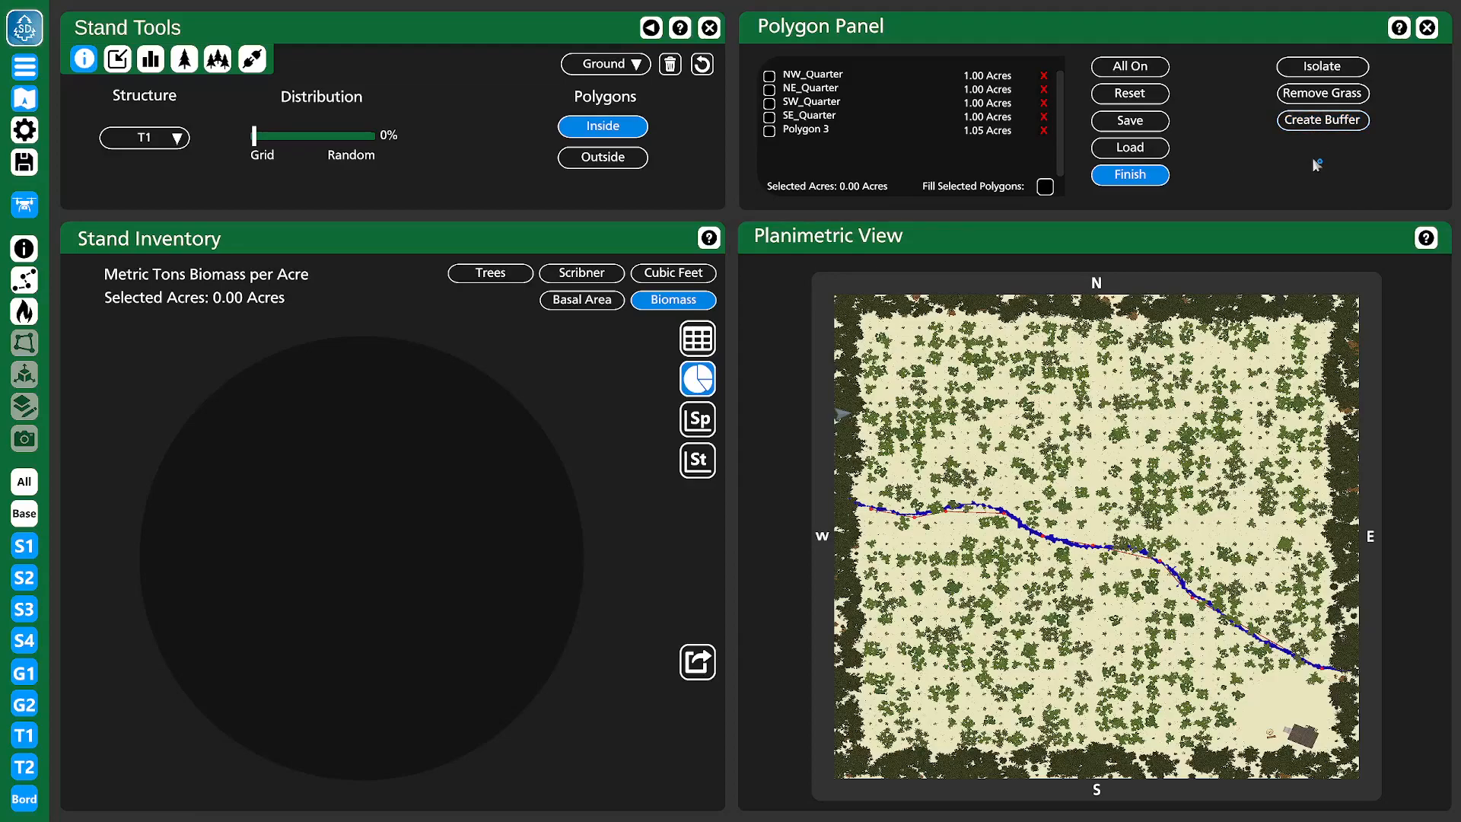
left_click(1132, 177)
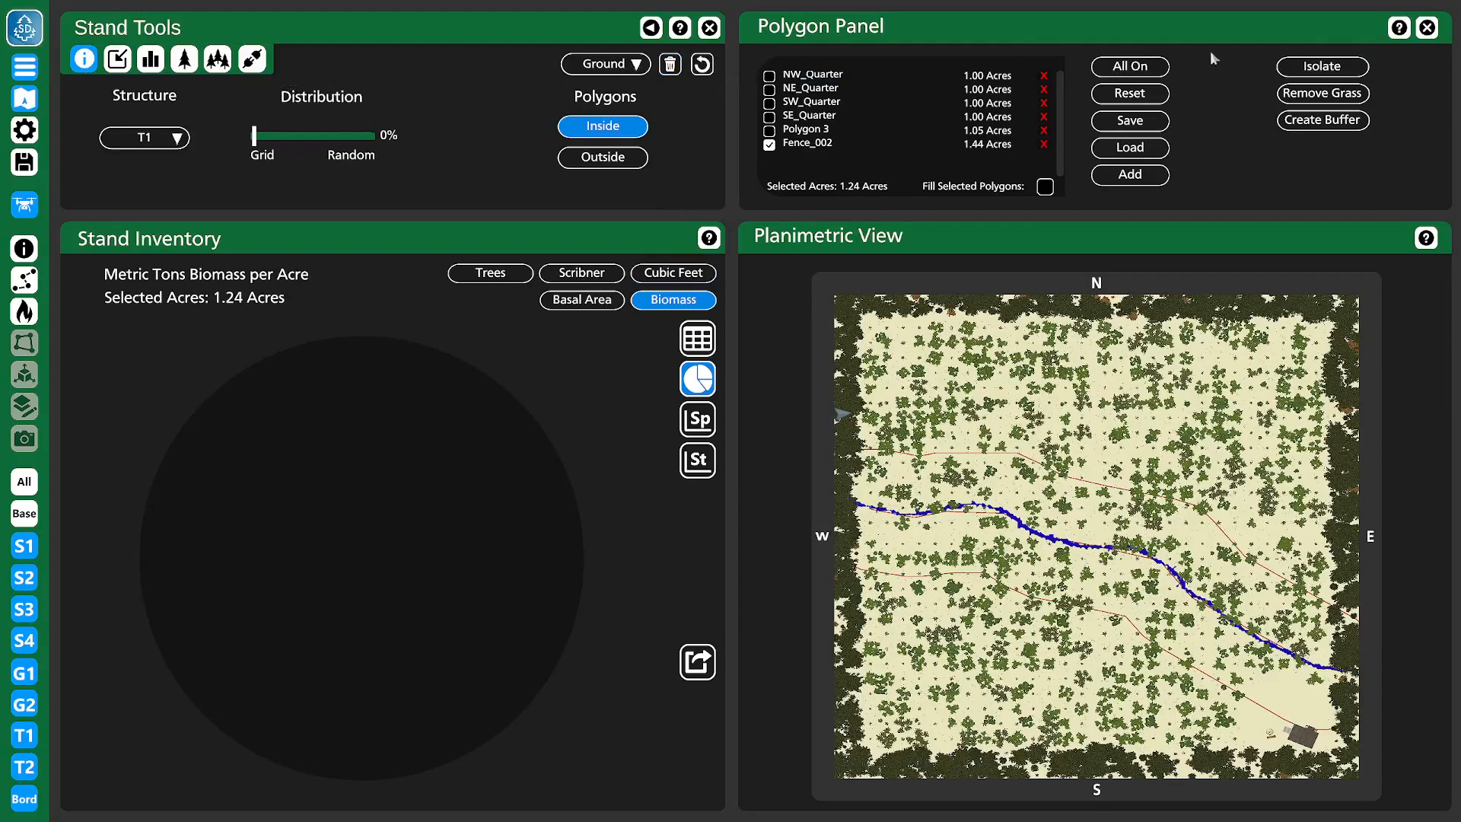
- Hide the G1 structure and the border trees, and examine the buffer lines along the creek in the planimetric and 3D views
left_click(25, 673)
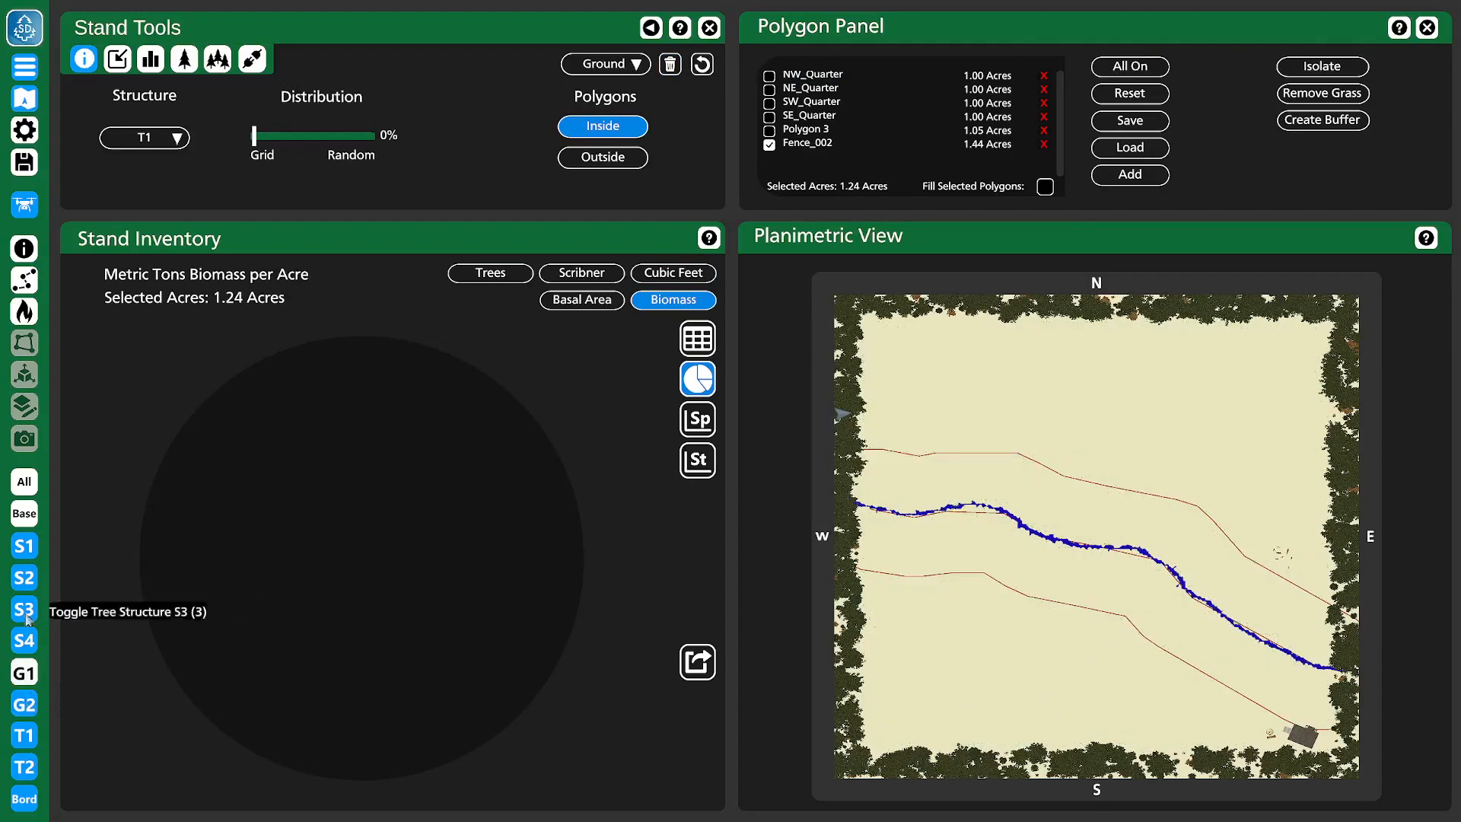
left_click(24, 799)
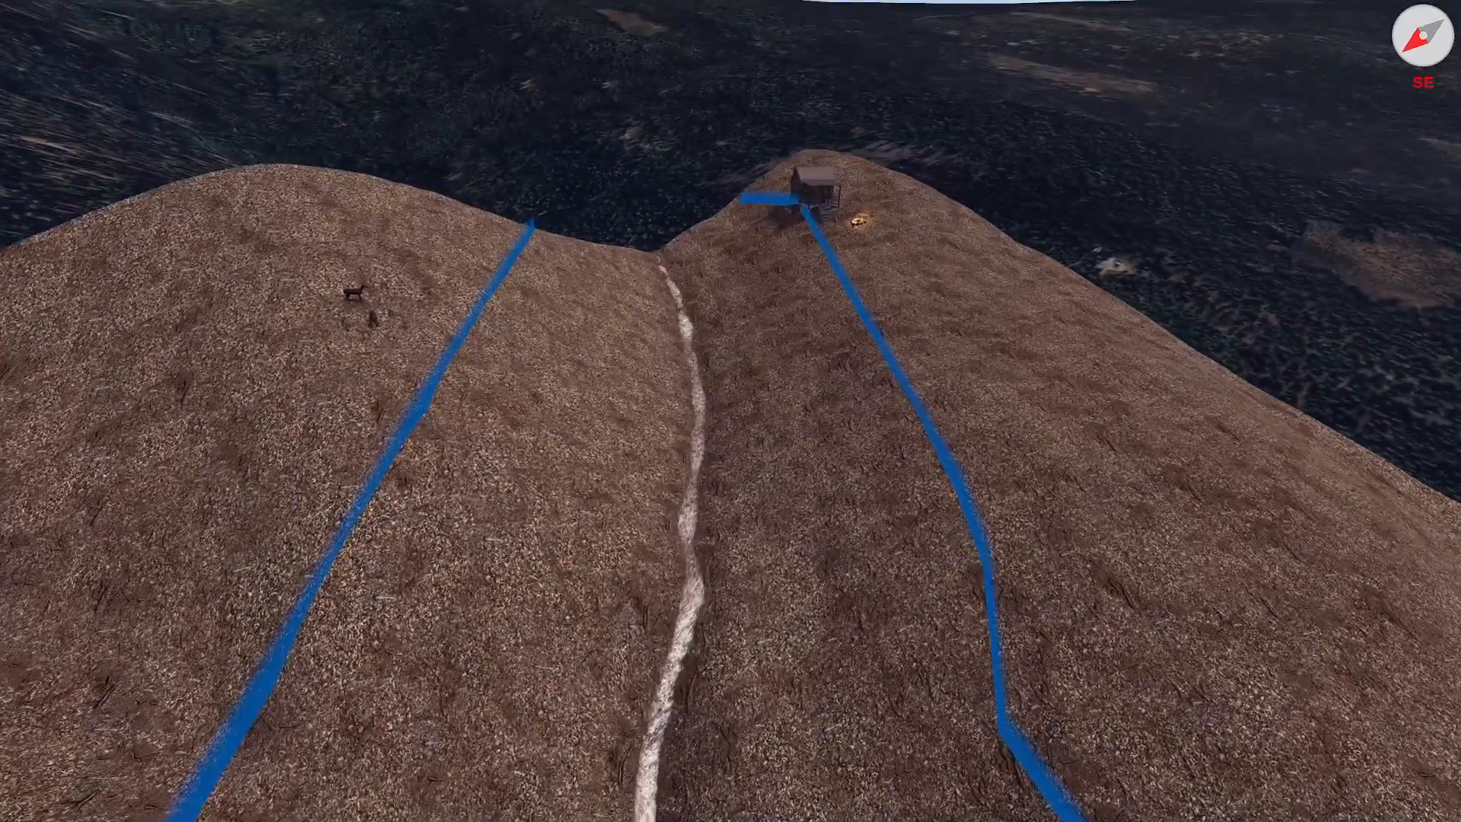
key("Escape")
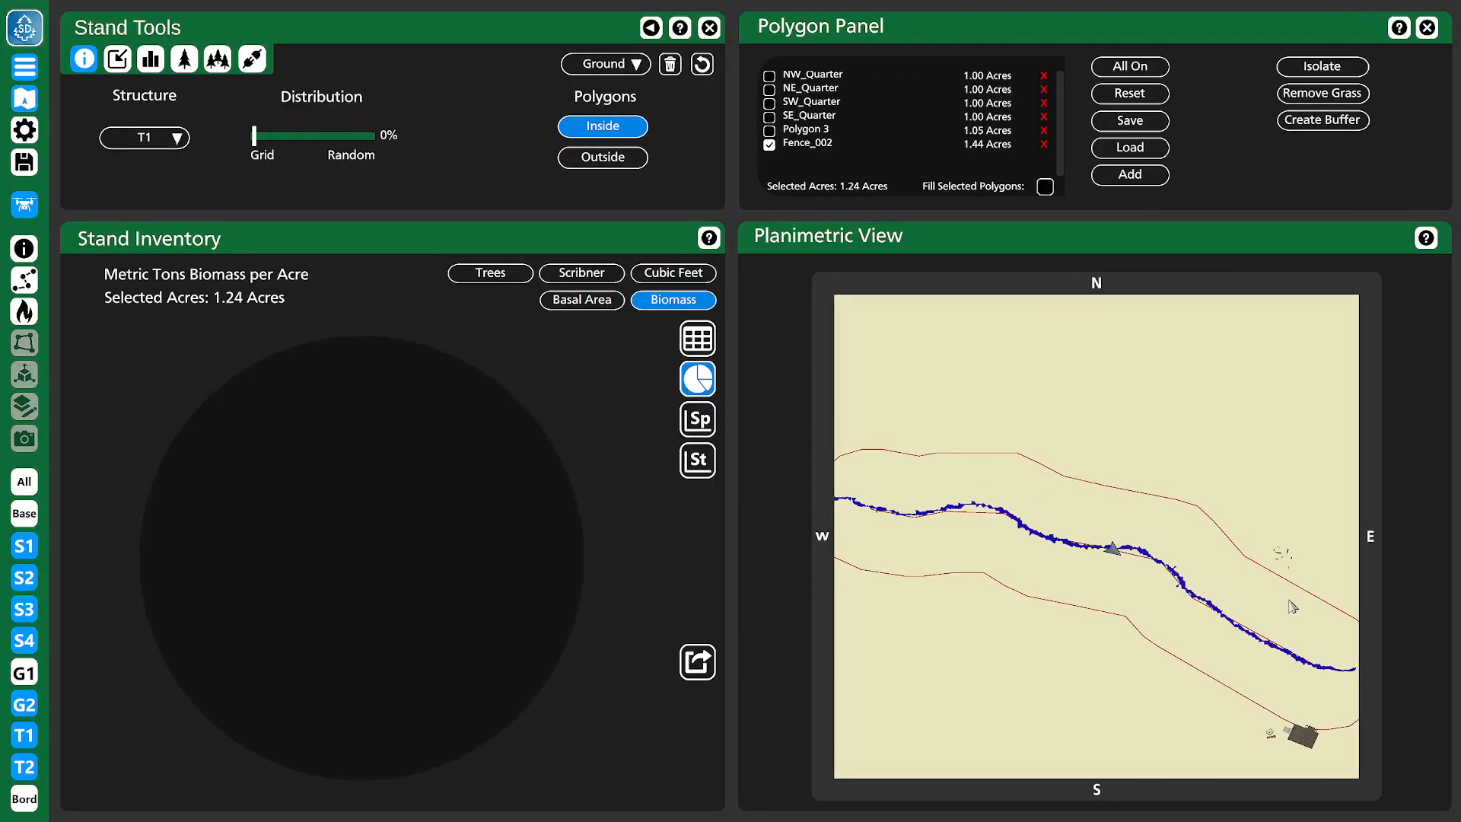
key("Escape")
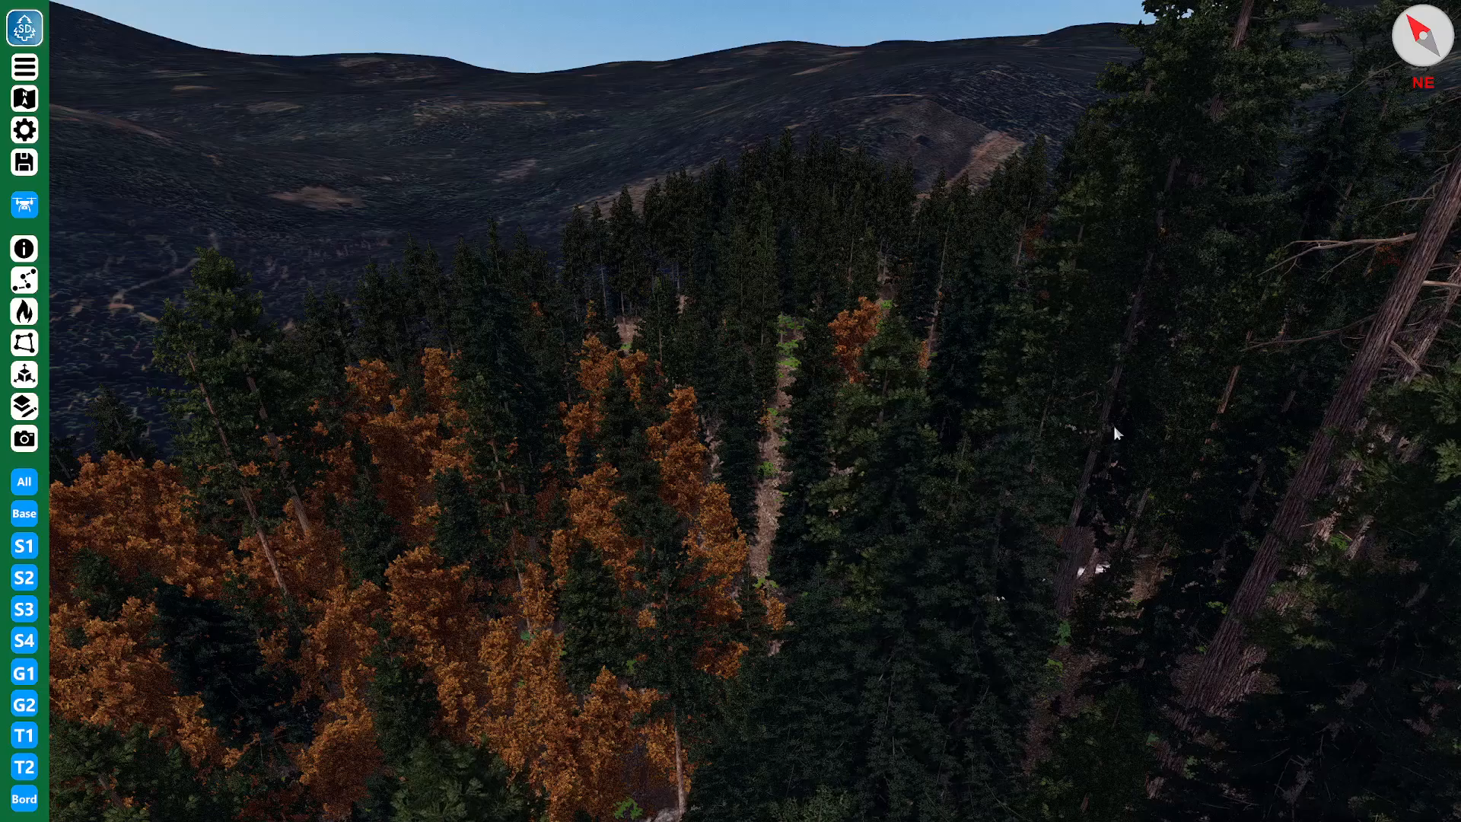
- Inspect the orange hardwood patch from above, and walk among its trees at ground level
right_click_drag(957, 459, 1020, 487)
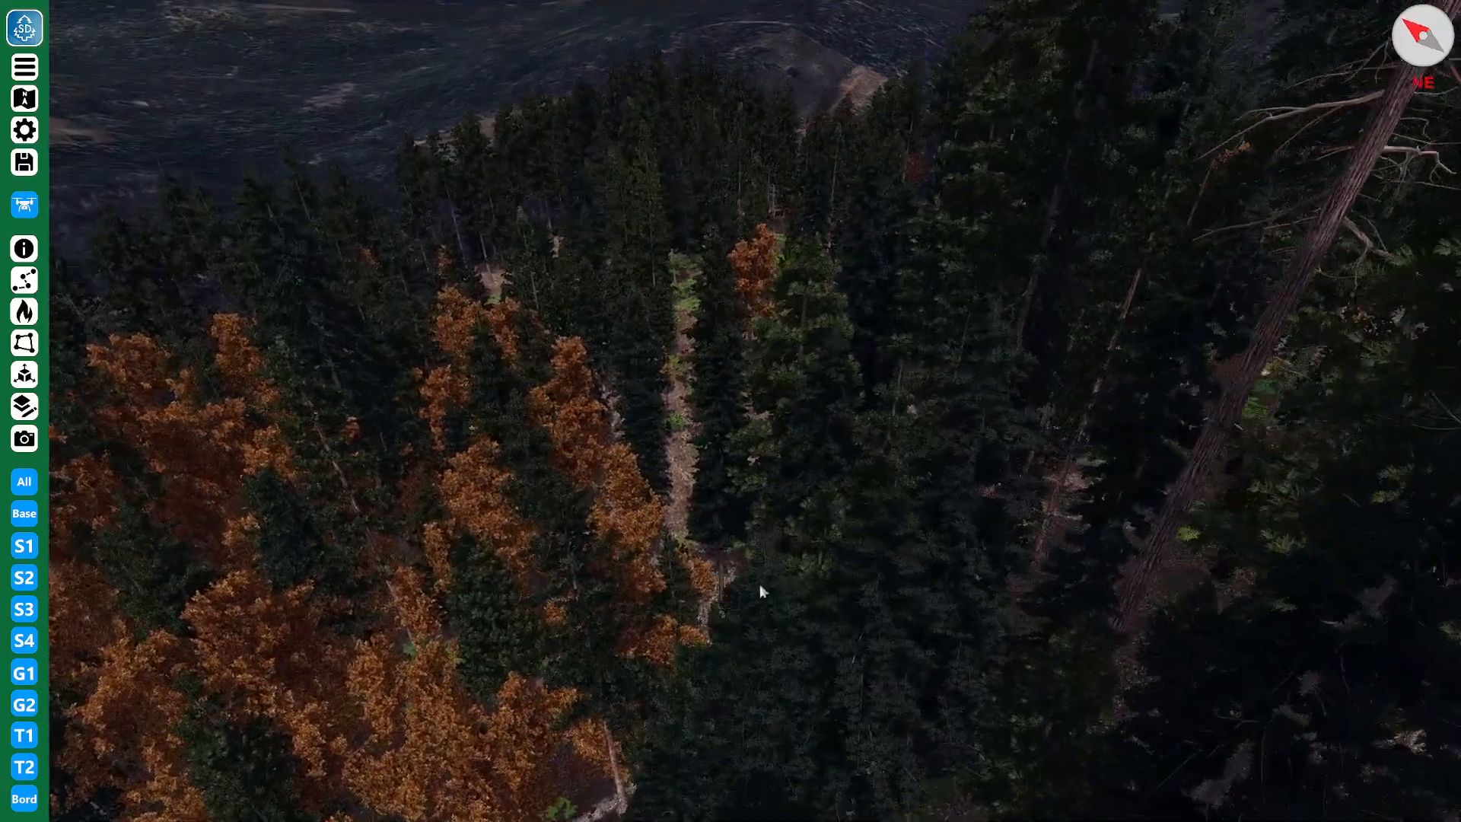
right_click_drag(732, 582, 592, 594)
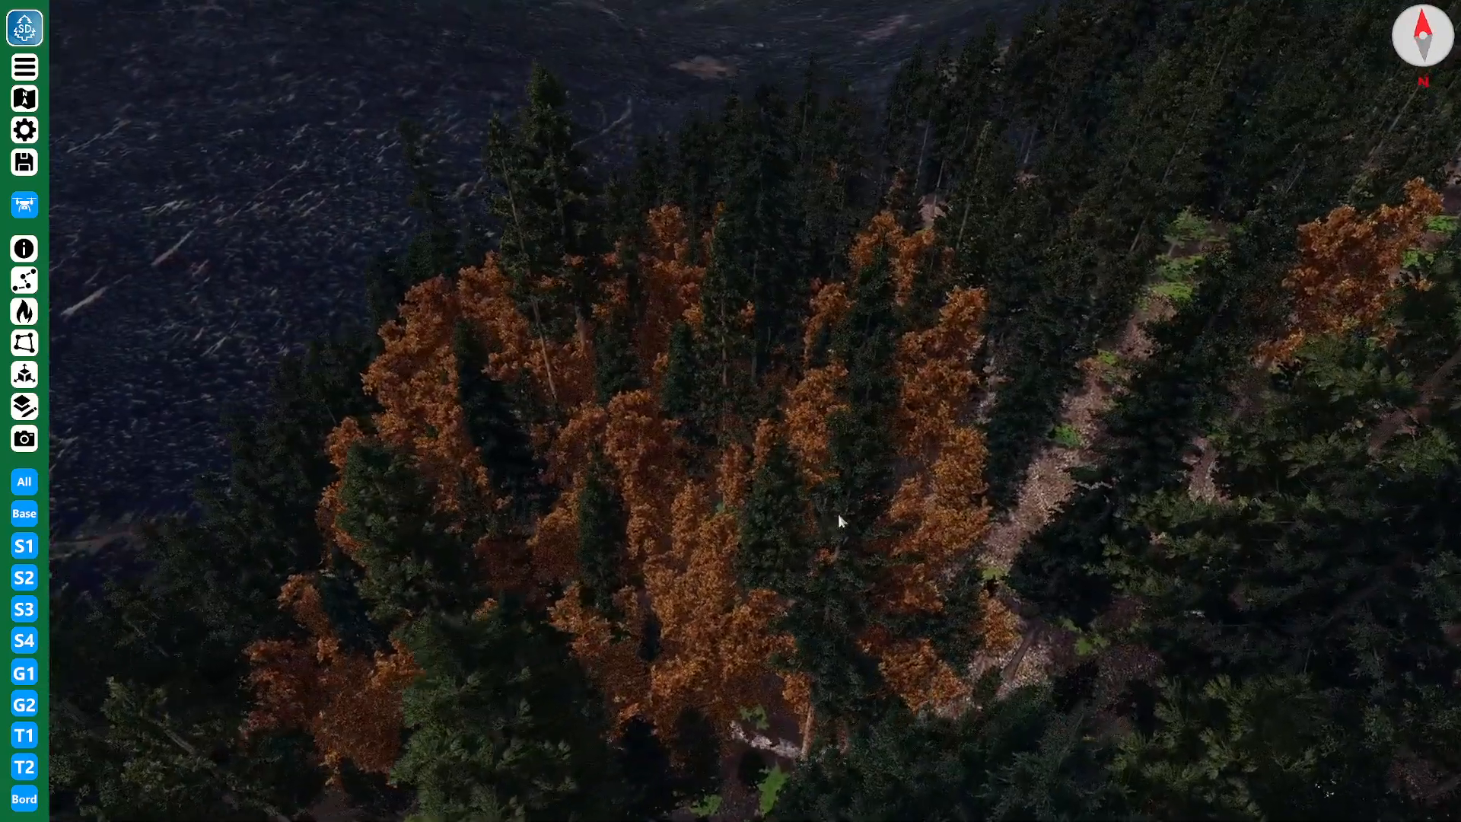
key("w")
right_click_drag(838, 515, 1016, 505)
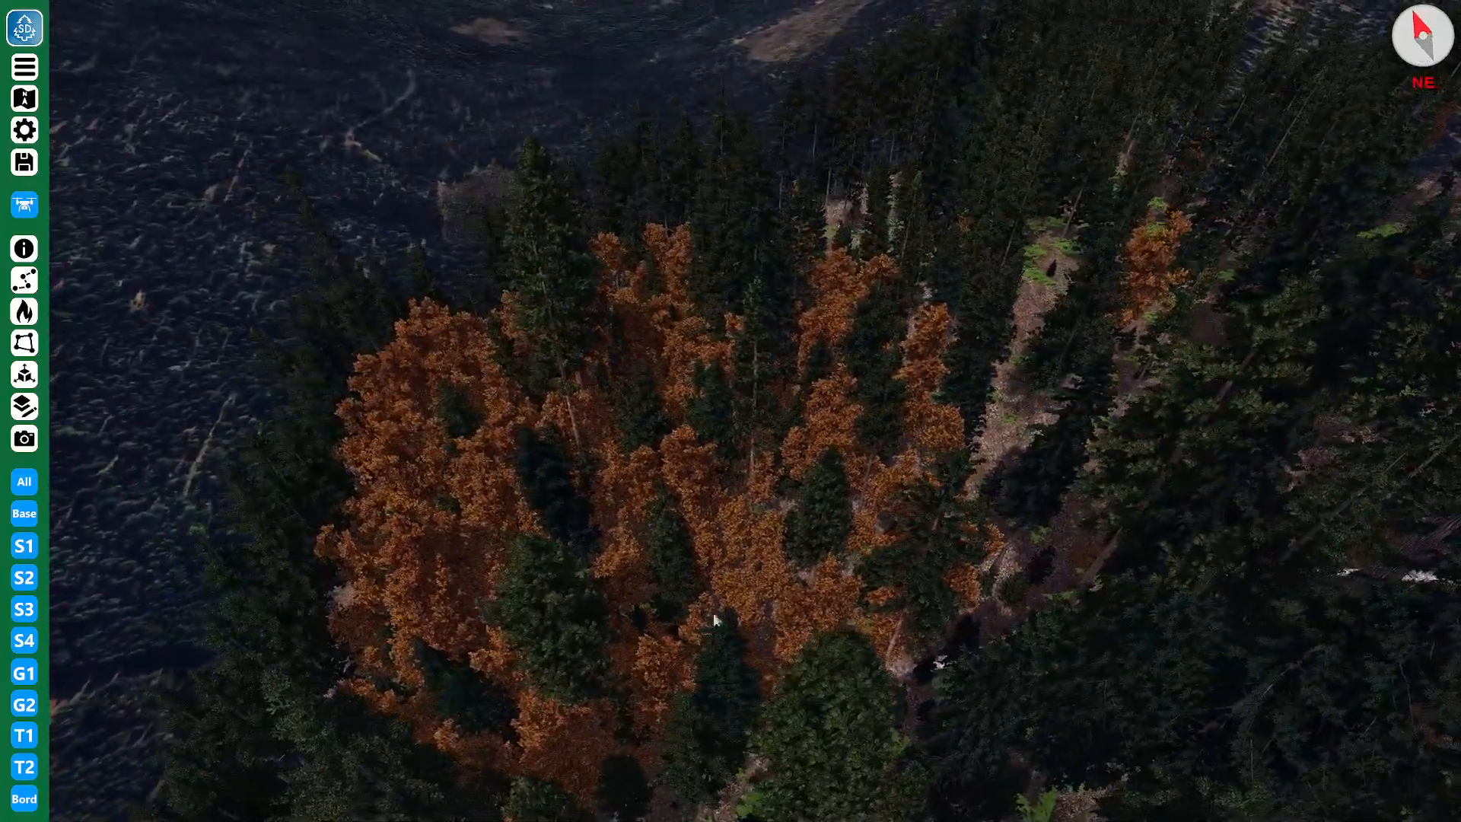
key("w")
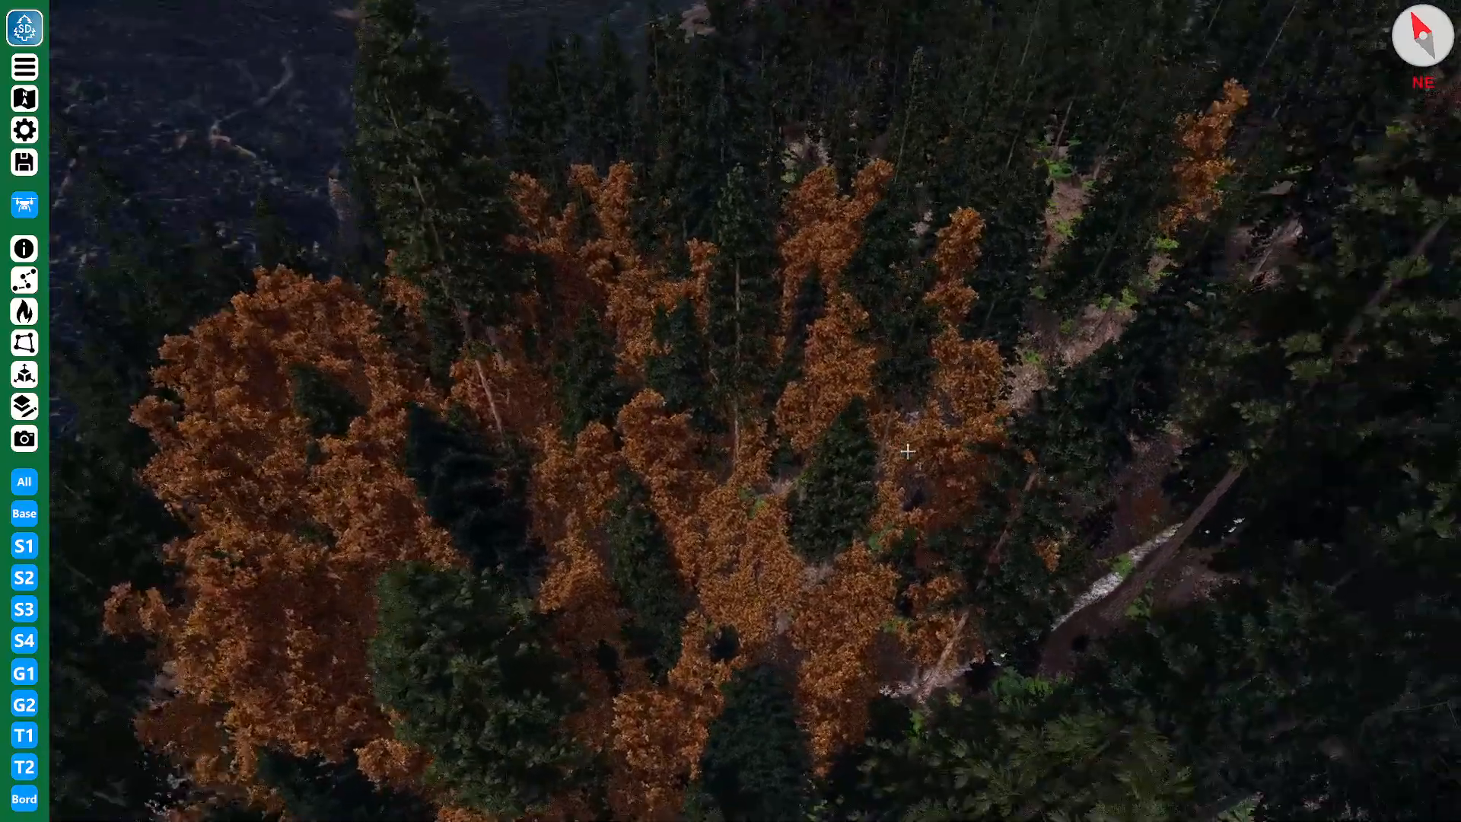
right_click_drag(856, 433, 641, 378)
key("f")
key("w")
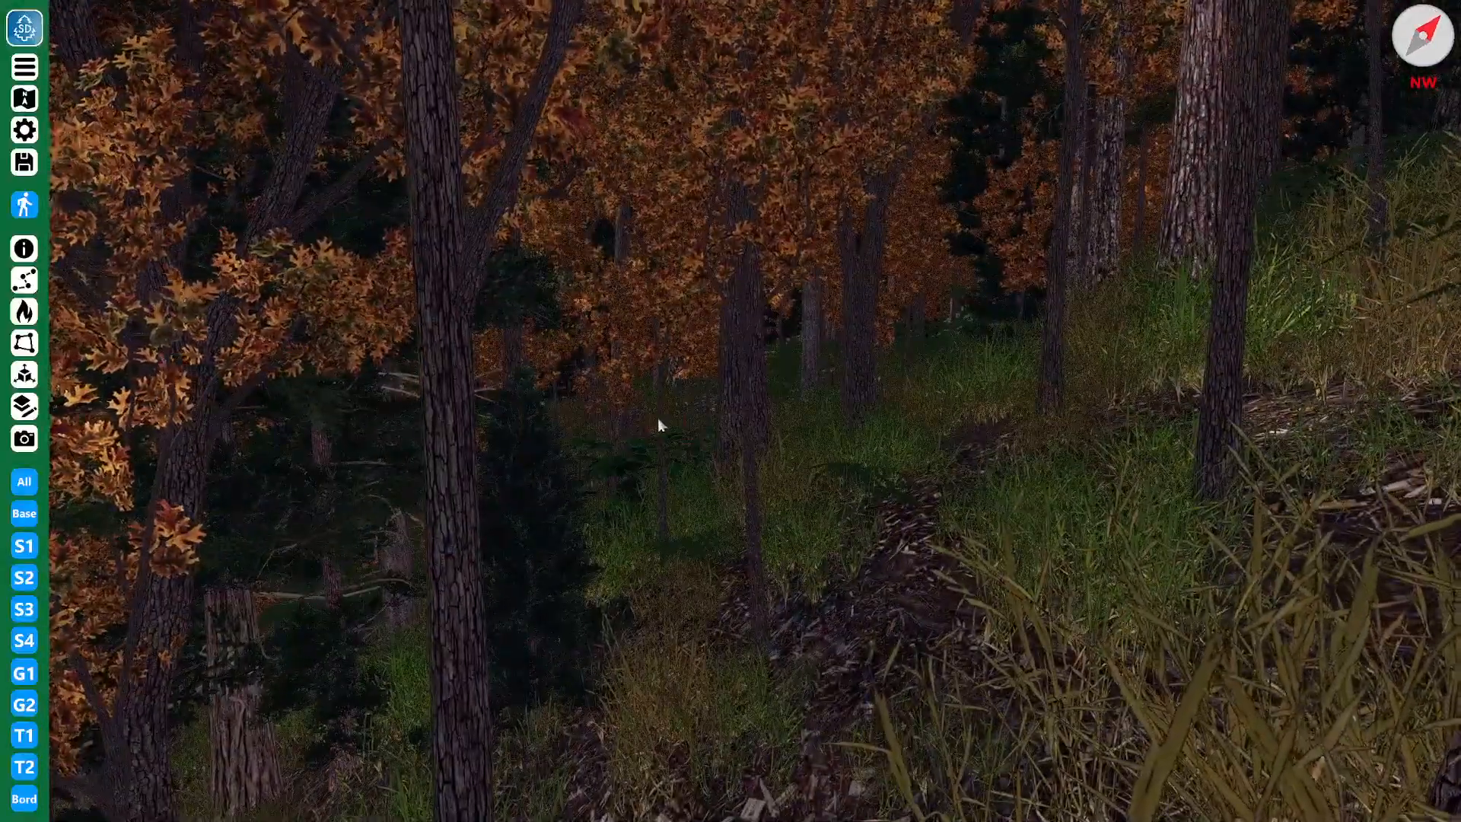
- Select the 2-inch Black Oak and add all Black Oaks of equal or greater DBH to the structure adjustment selection
left_click(660, 420)
key("s")
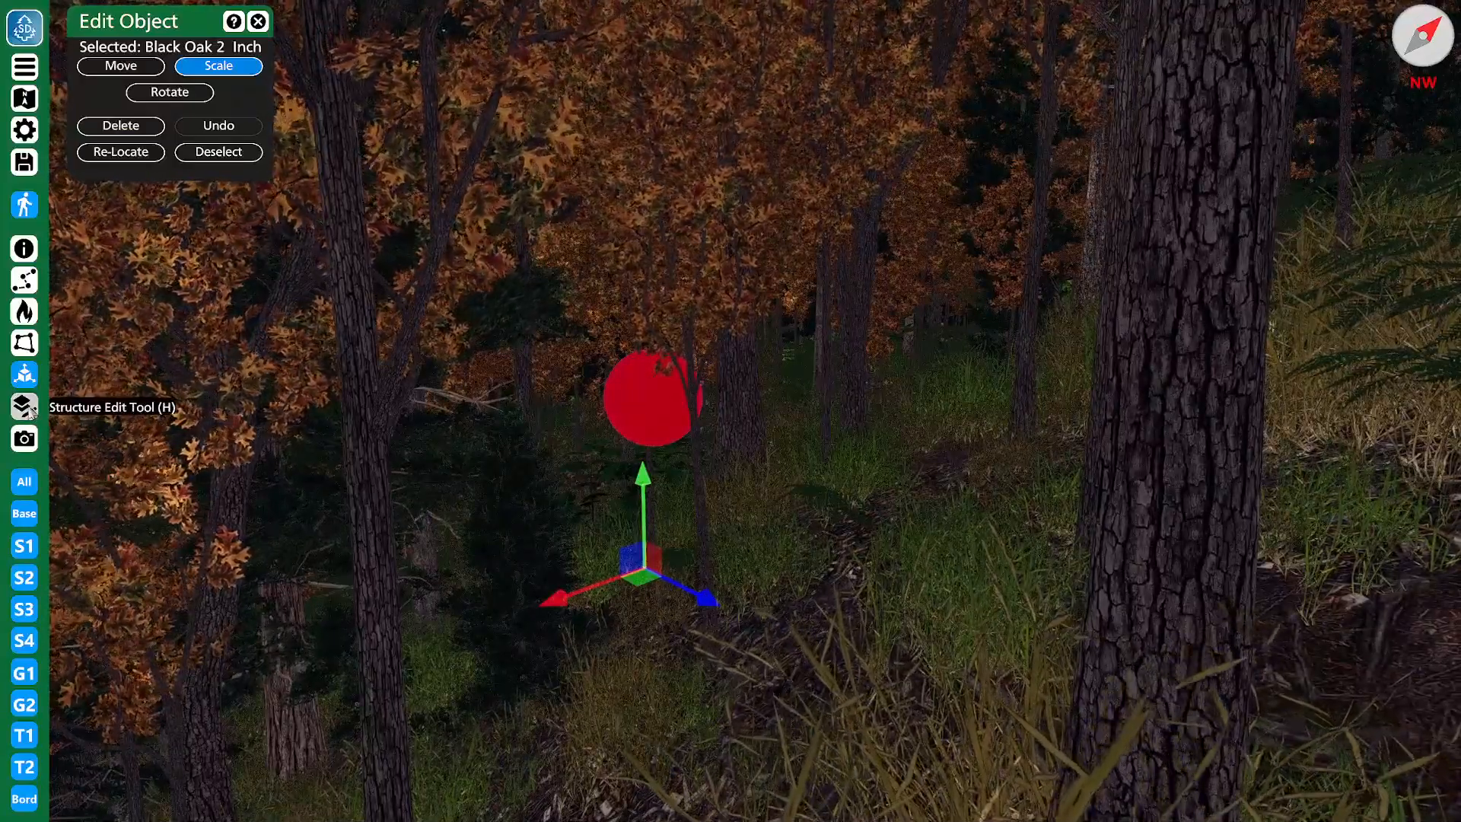
left_click(24, 406)
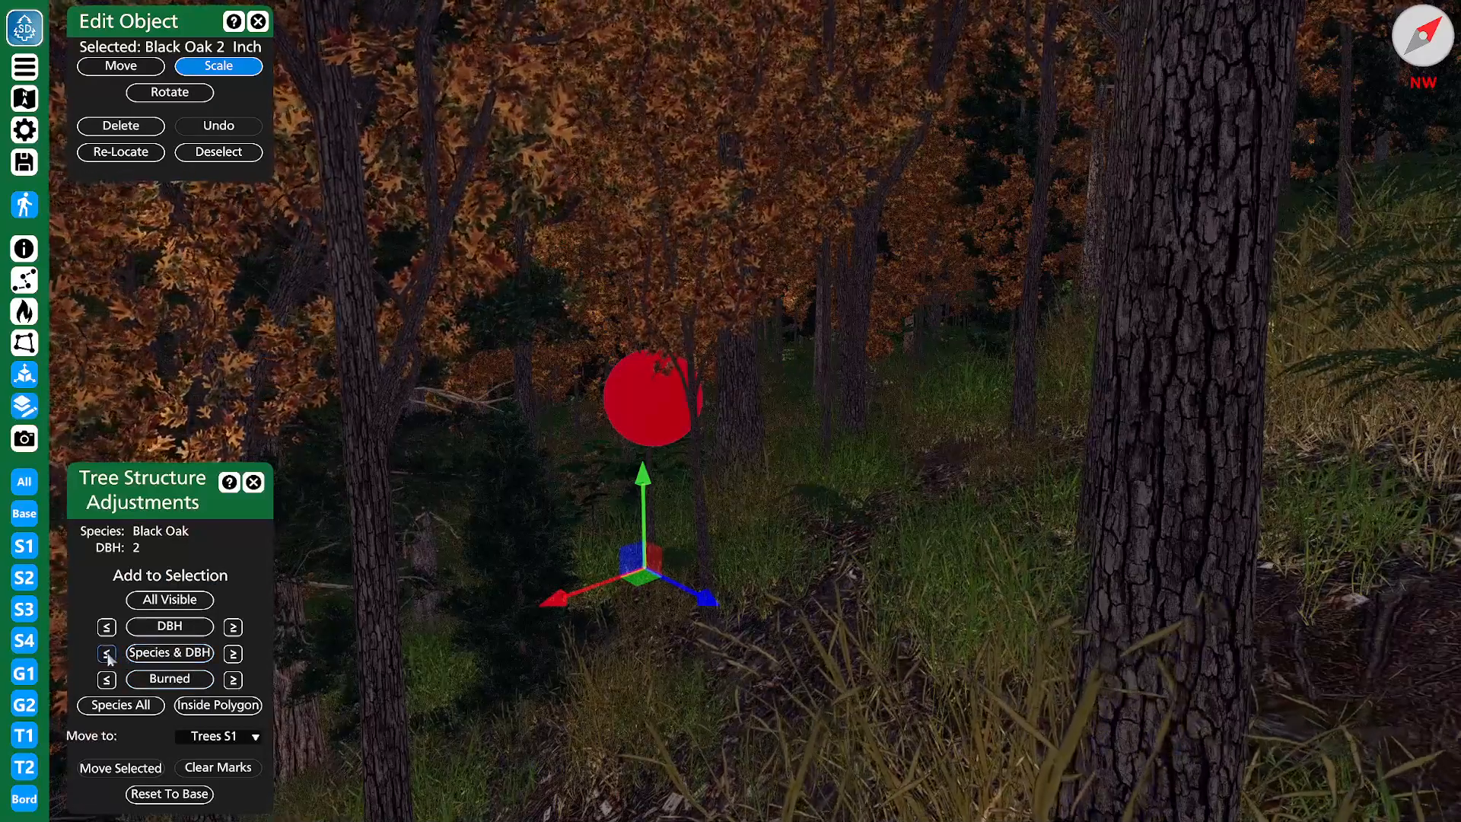
left_click(233, 653)
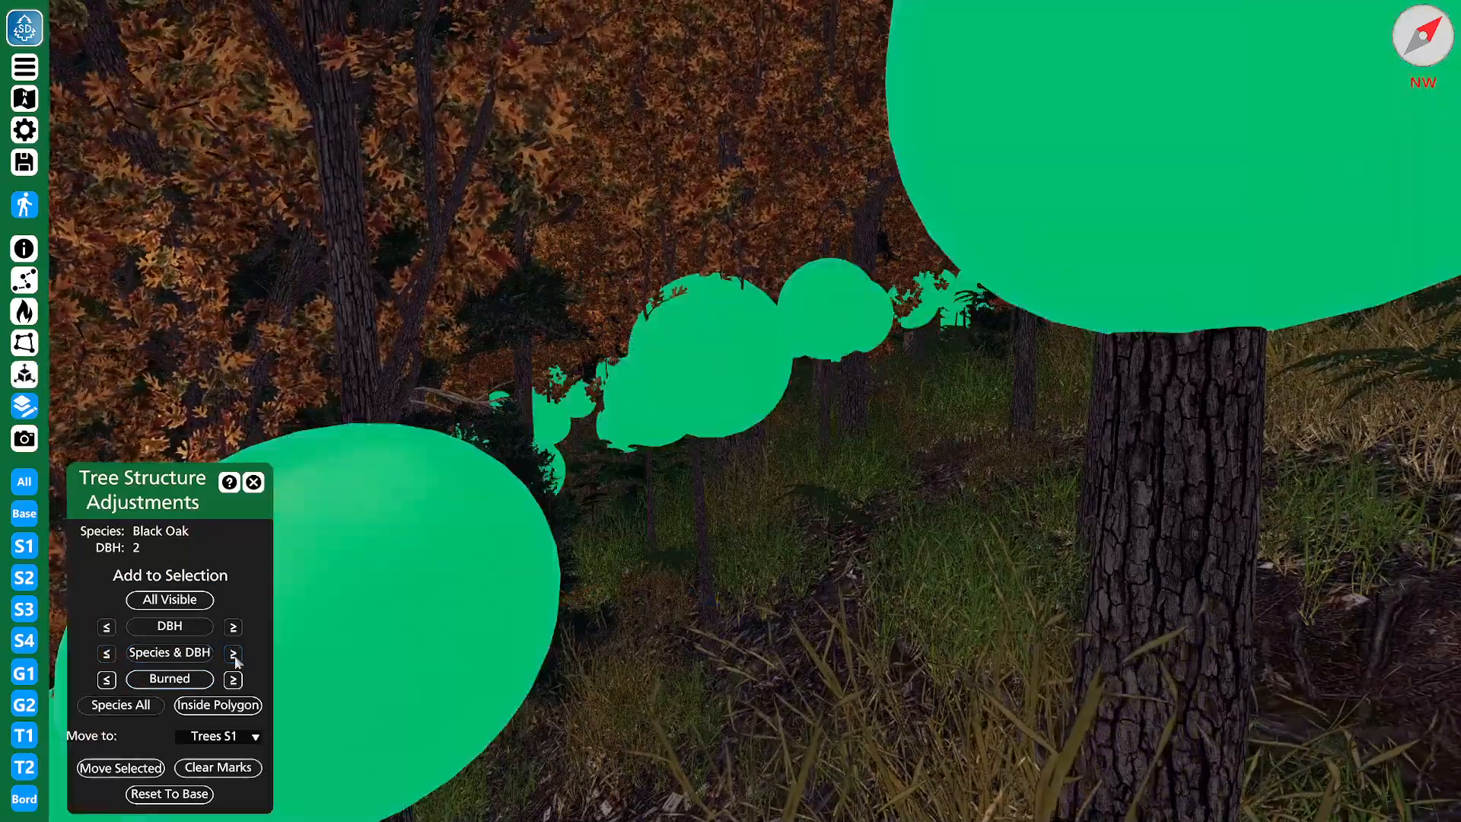
key("s")
key("w")
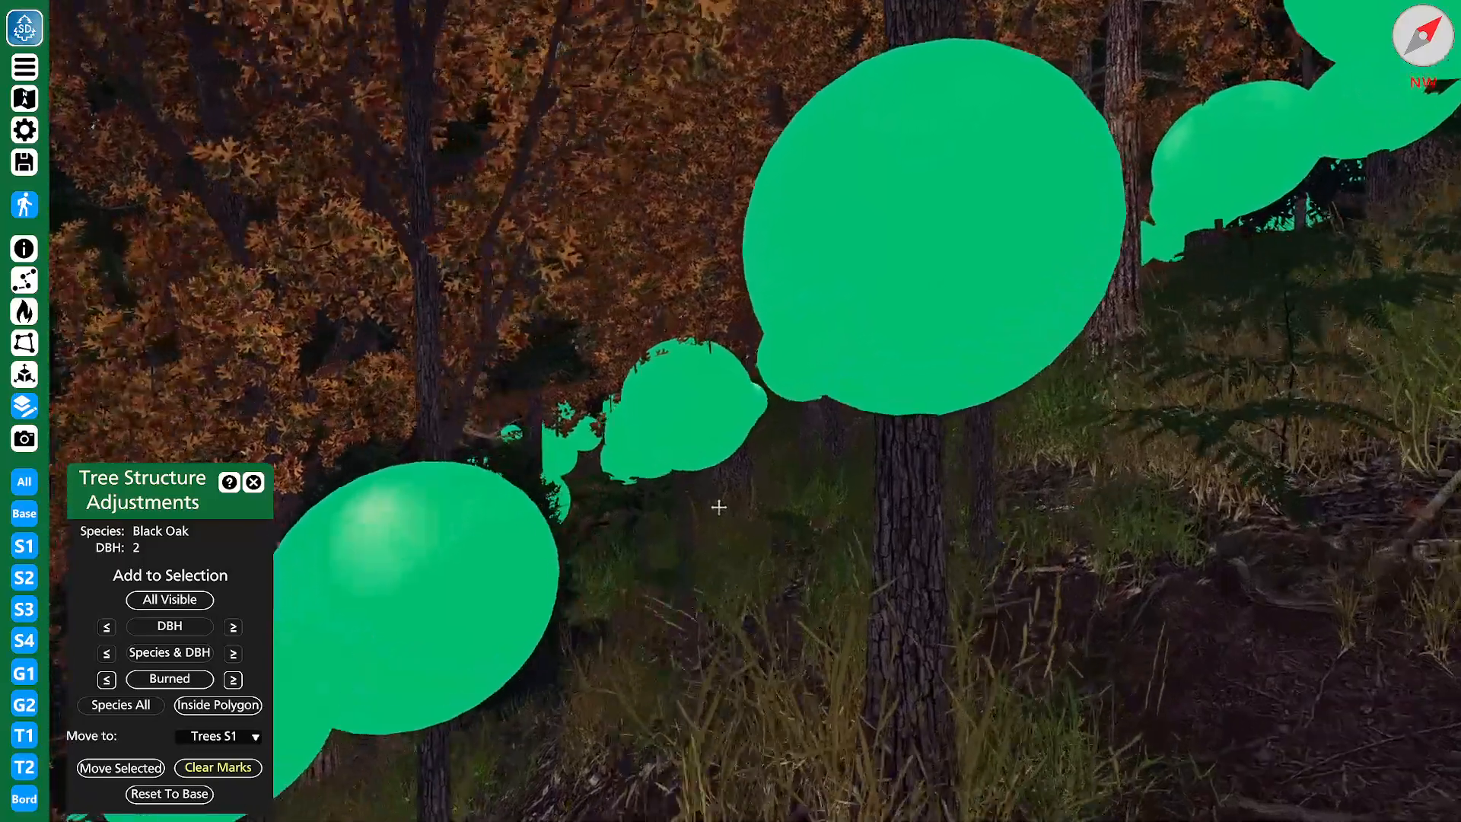
- Move the selected Black Oaks to the Trees S2 structure, hide S2, and close the structure adjustments
left_click(222, 736)
left_click(215, 751)
left_click(147, 770)
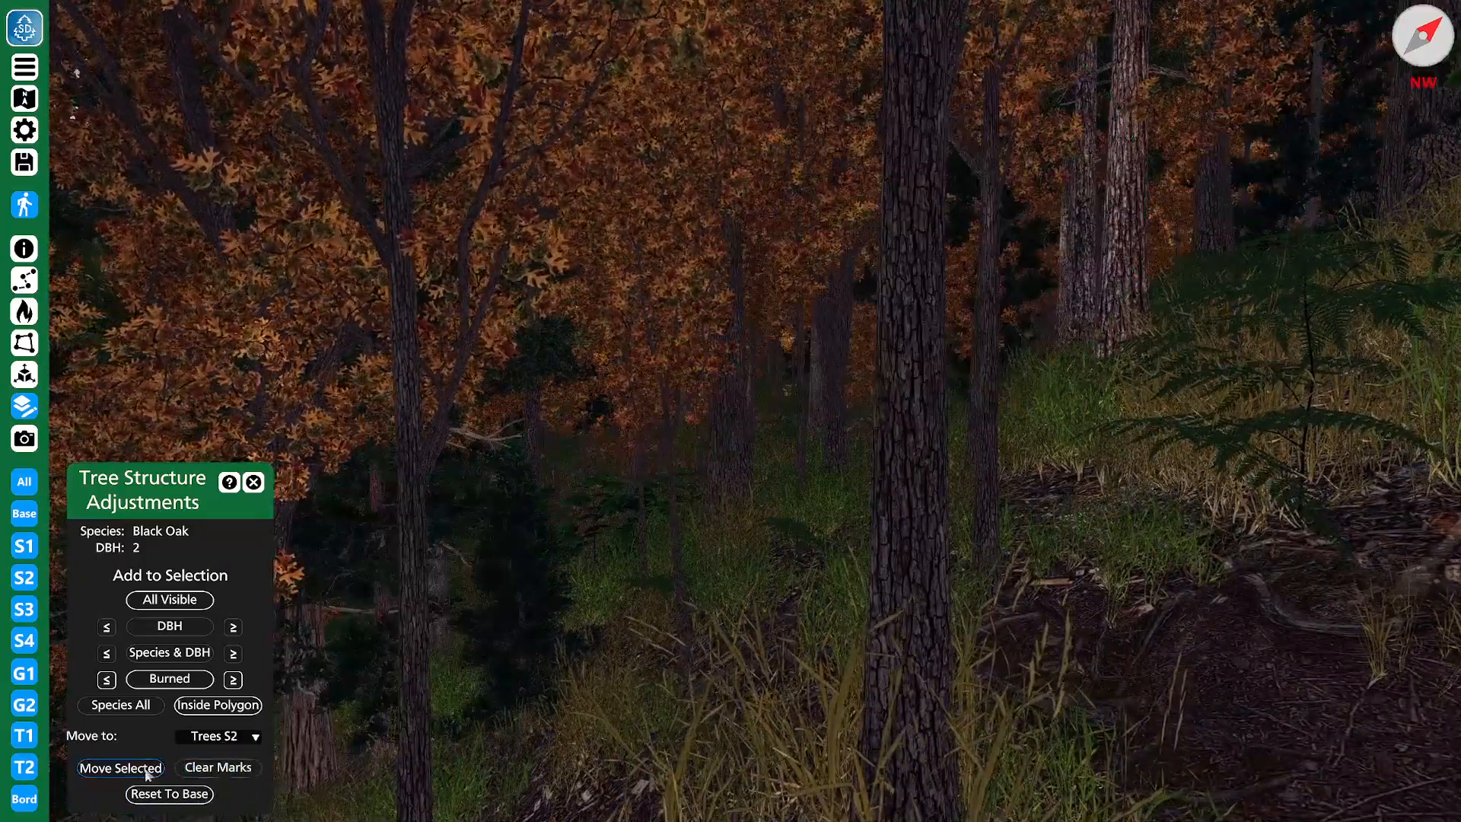
left_click(24, 580)
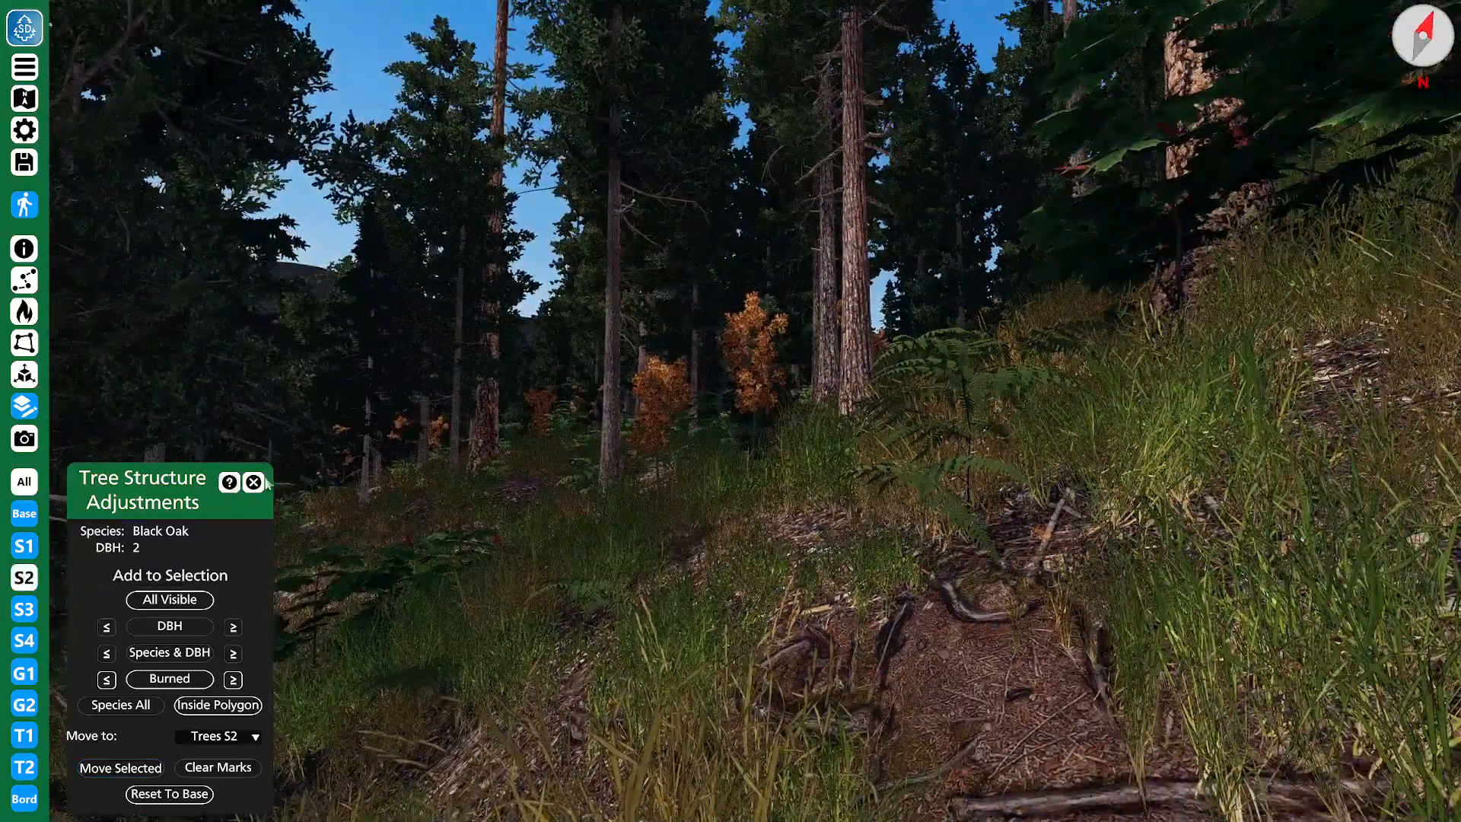
left_click(253, 482)
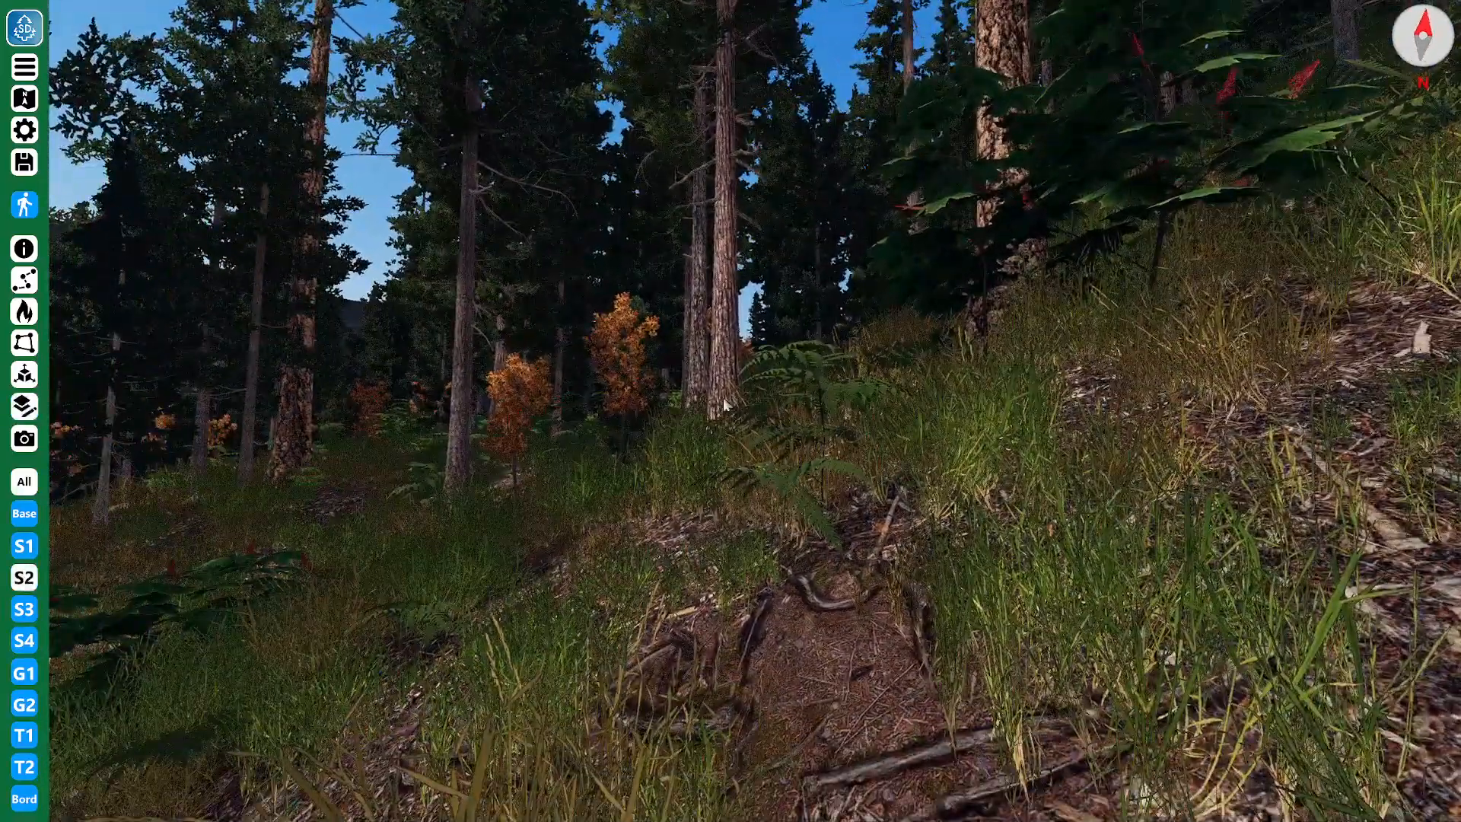
- Fly up from ground level and through the stand to examine the trees left with S2 hidden
key("e")
right_click_drag(724, 404, 1097, 569)
key("e")
key("d")
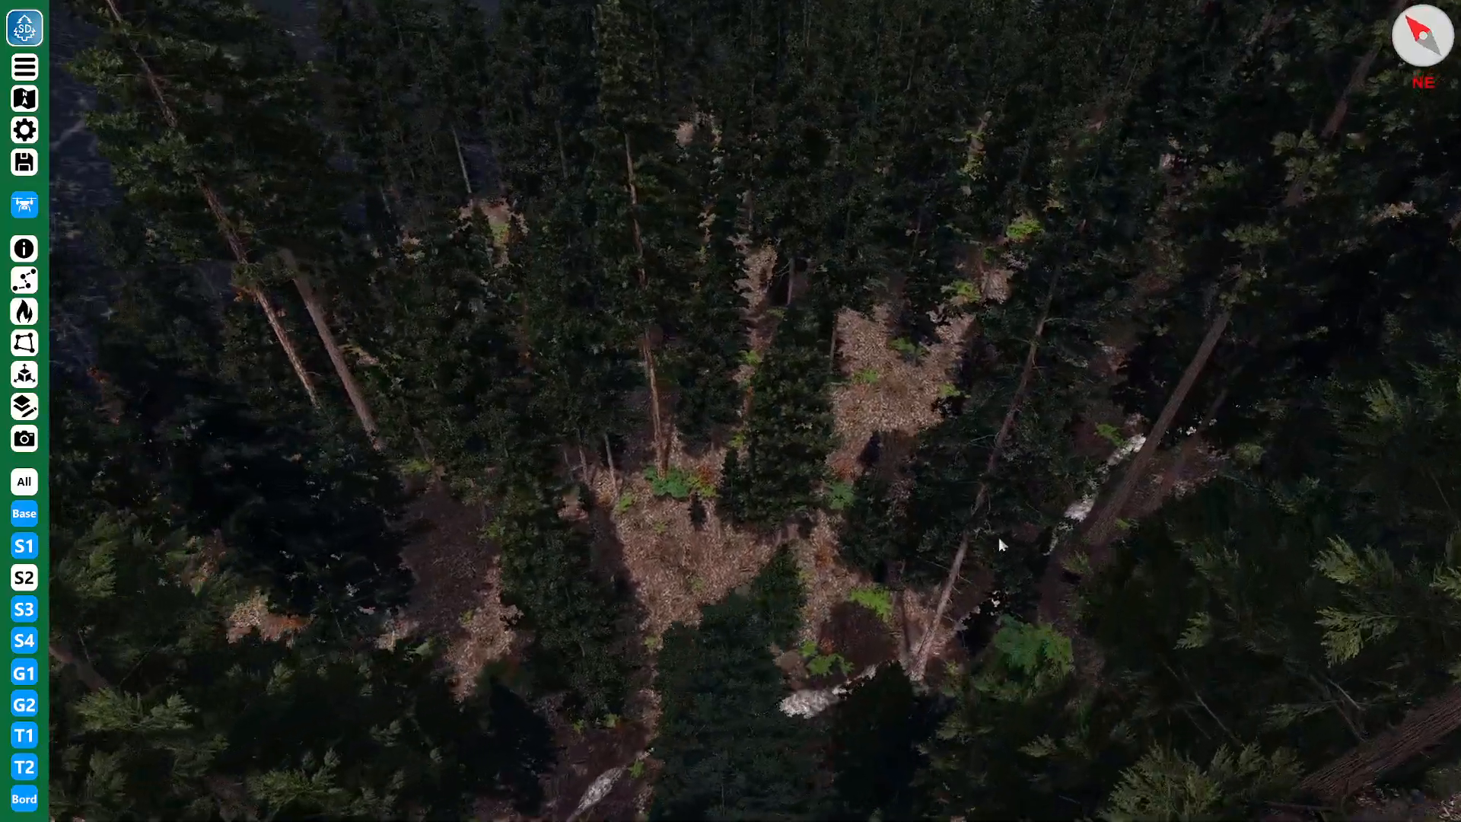
key("w")
right_click_drag(980, 546, 1103, 407)
key("w")
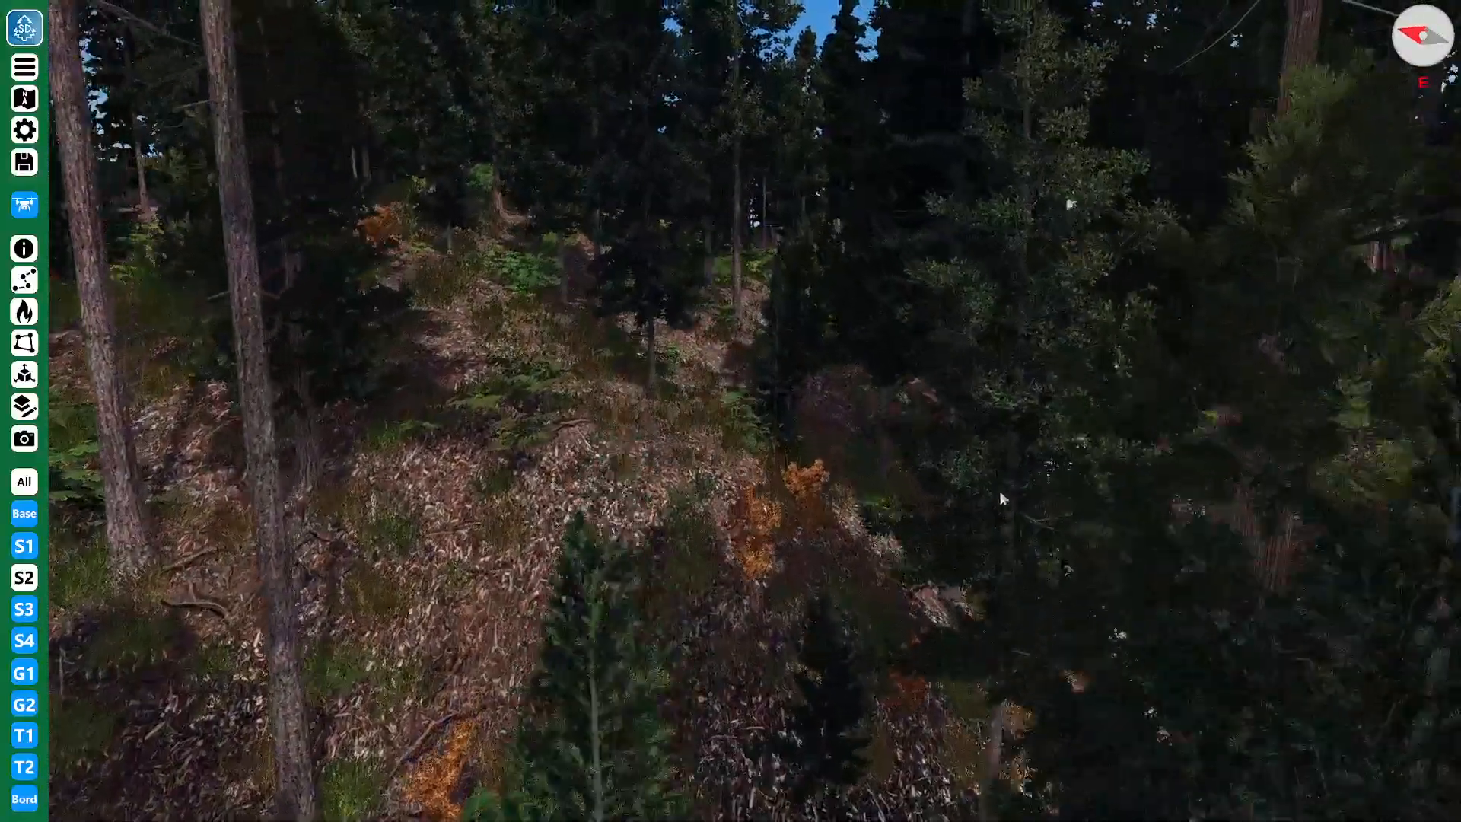
key("w")
right_click_drag(1000, 494, 525, 558)
right_click_drag(960, 441, 583, 524)
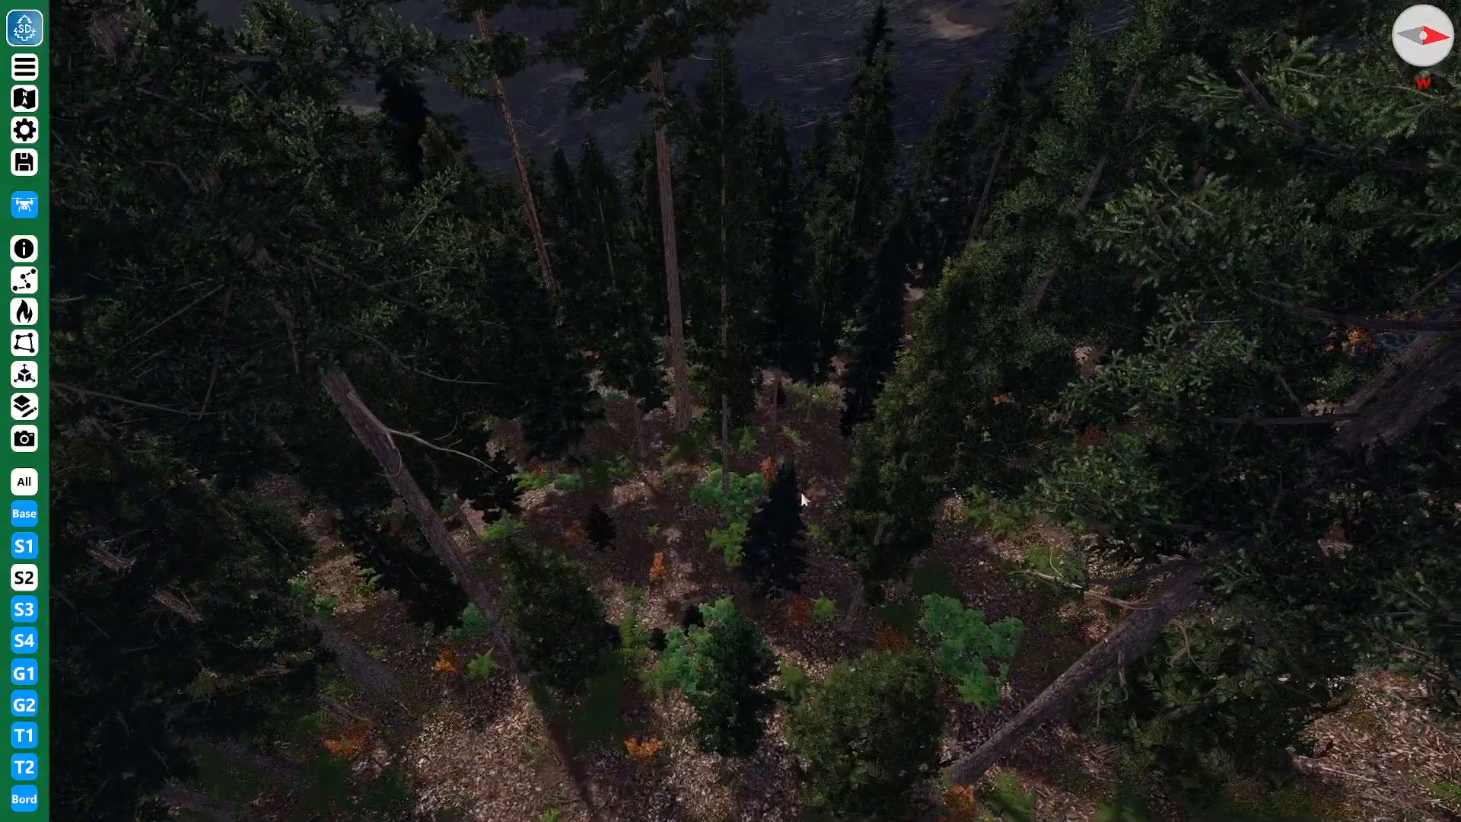
key("w")
right_click_drag(817, 487, 839, 338)
key("f")
key("w")
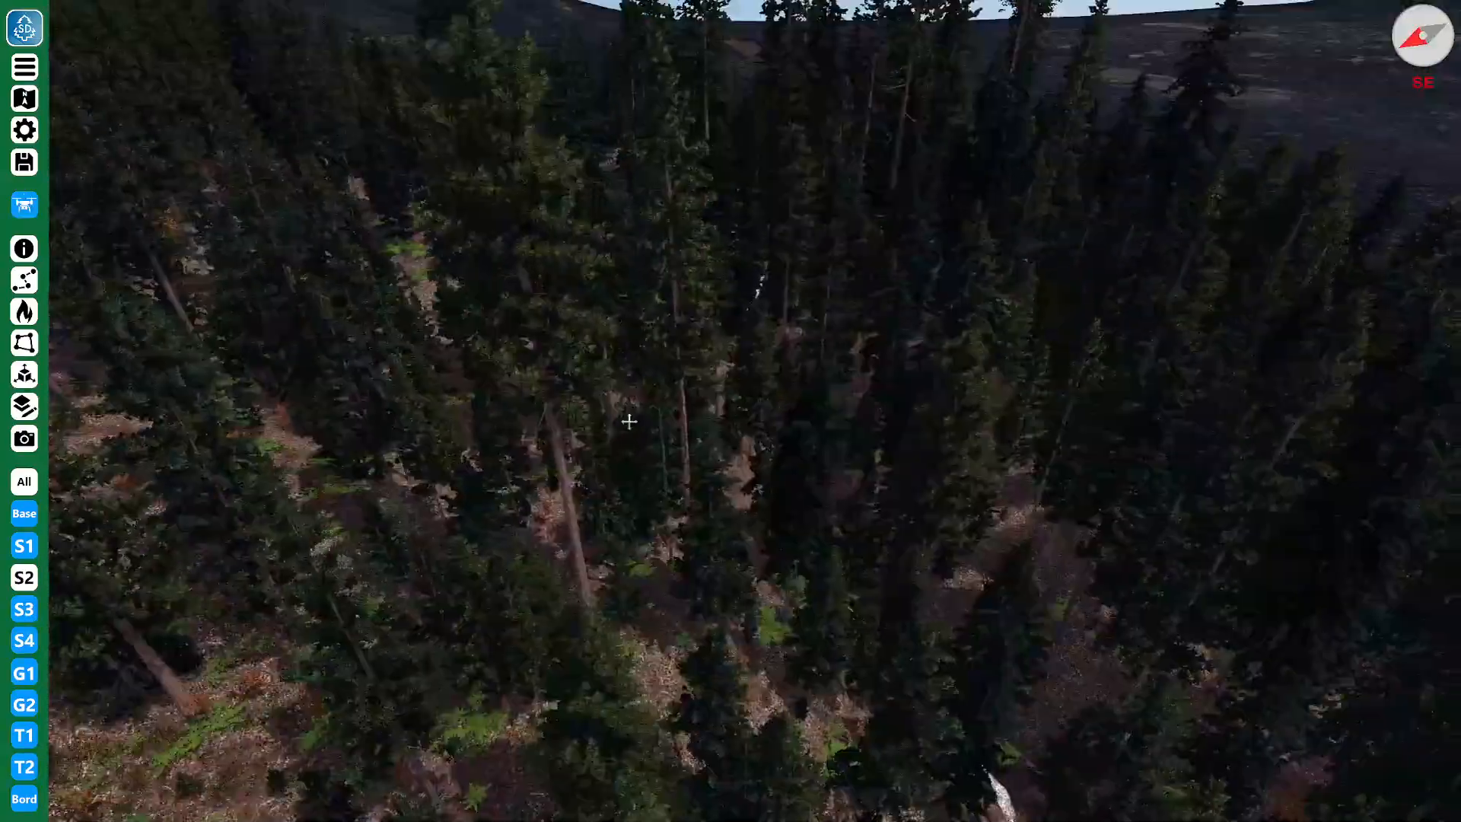
- Examine the forest edge and its remaining small orange hardwoods from high above and closer up
right_click_drag(598, 423, 382, 472)
scroll(382, 471, "down", 3)
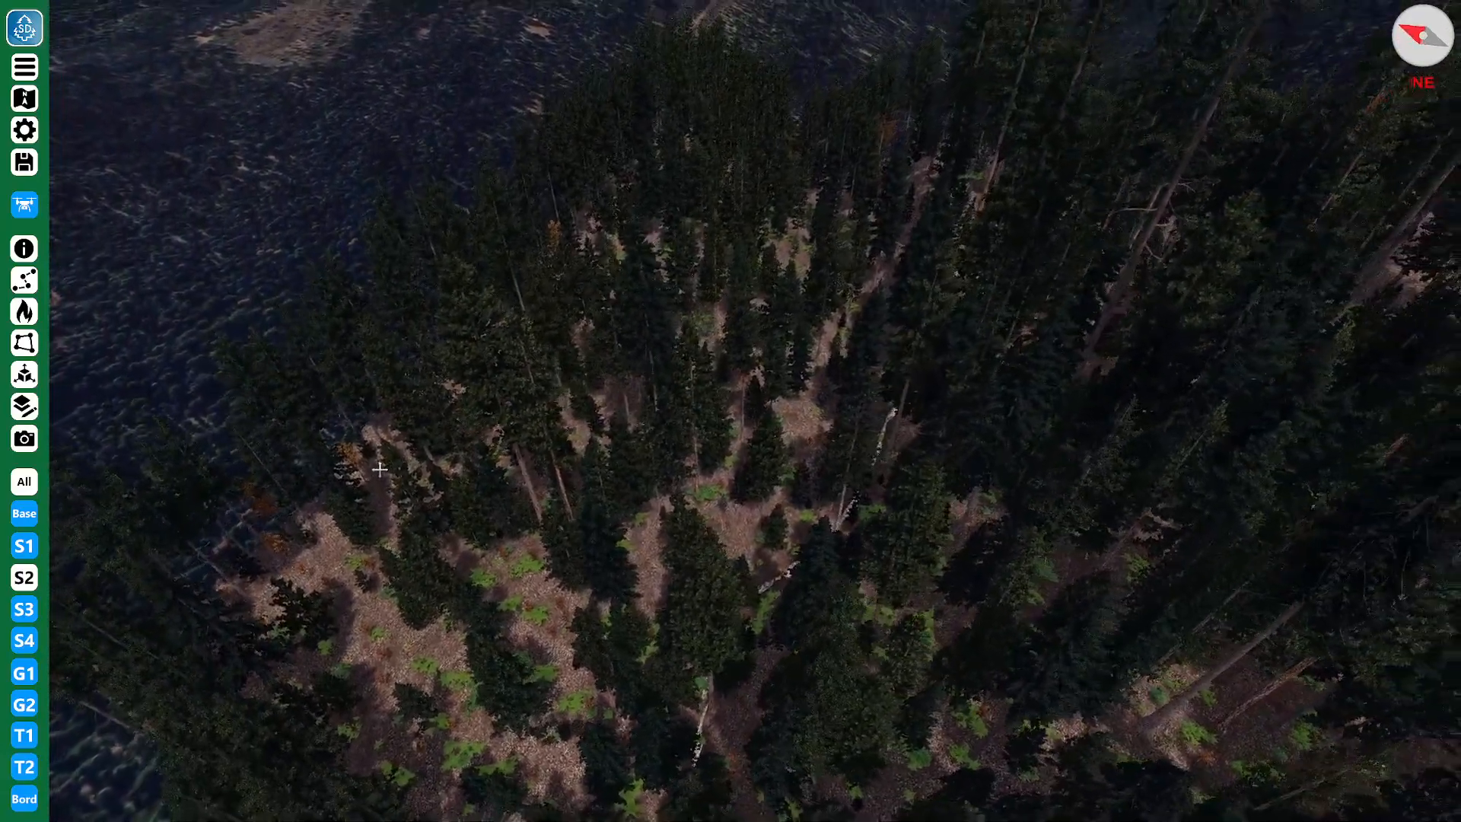
scroll(378, 468, "down", 3)
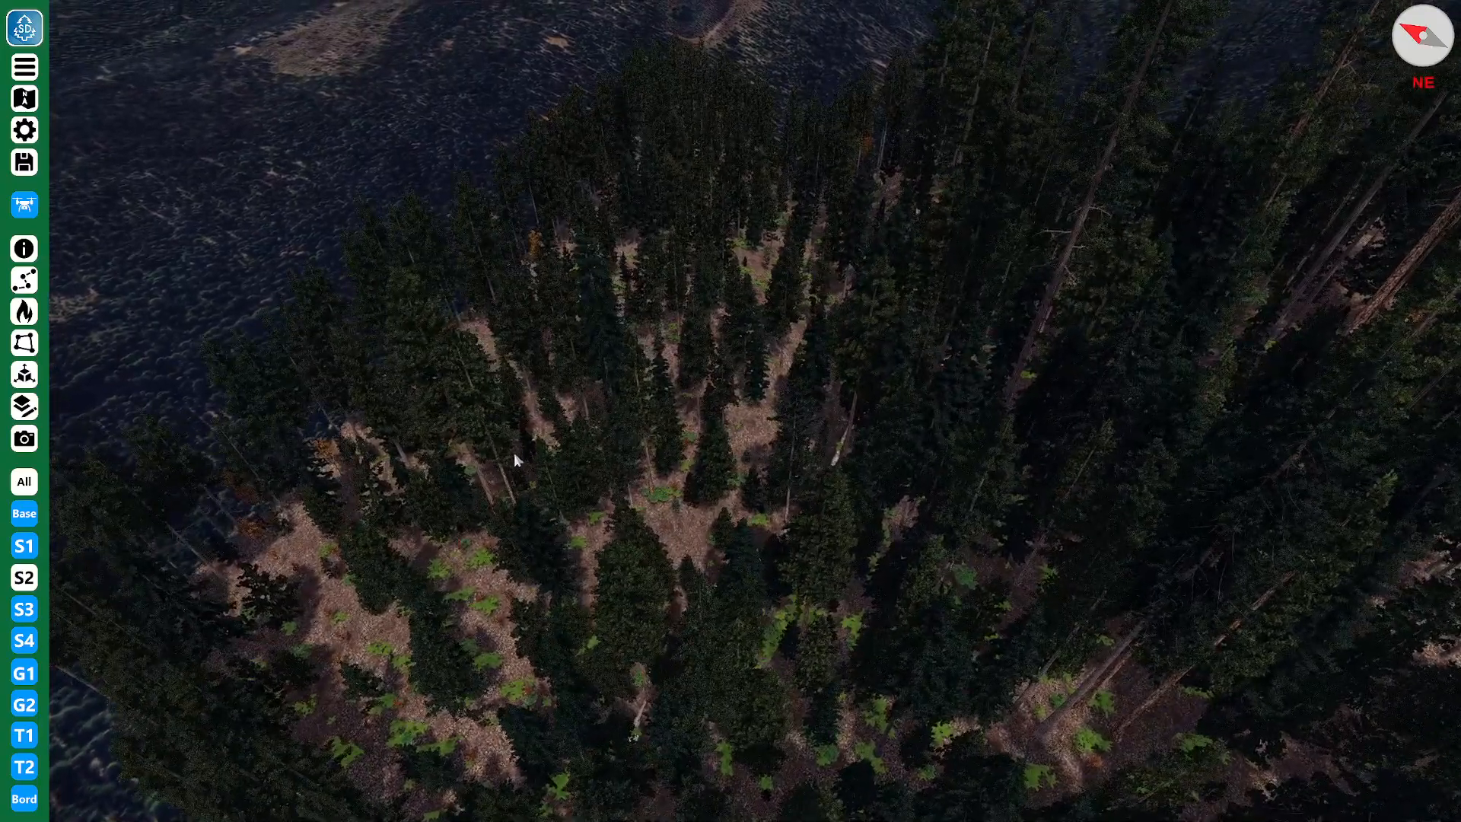
scroll(530, 466, "up", 3)
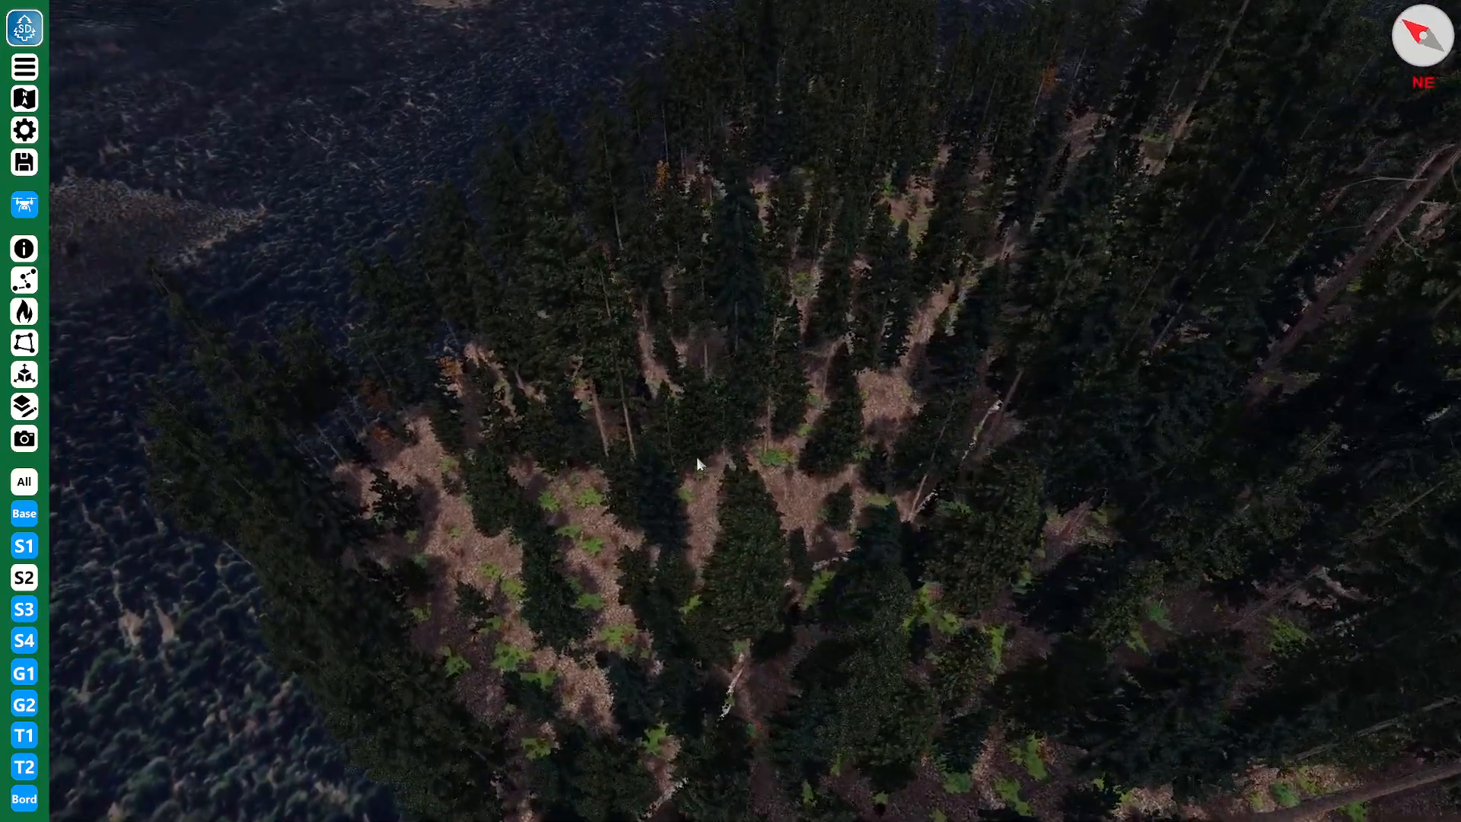
scroll(696, 457, "up", 2)
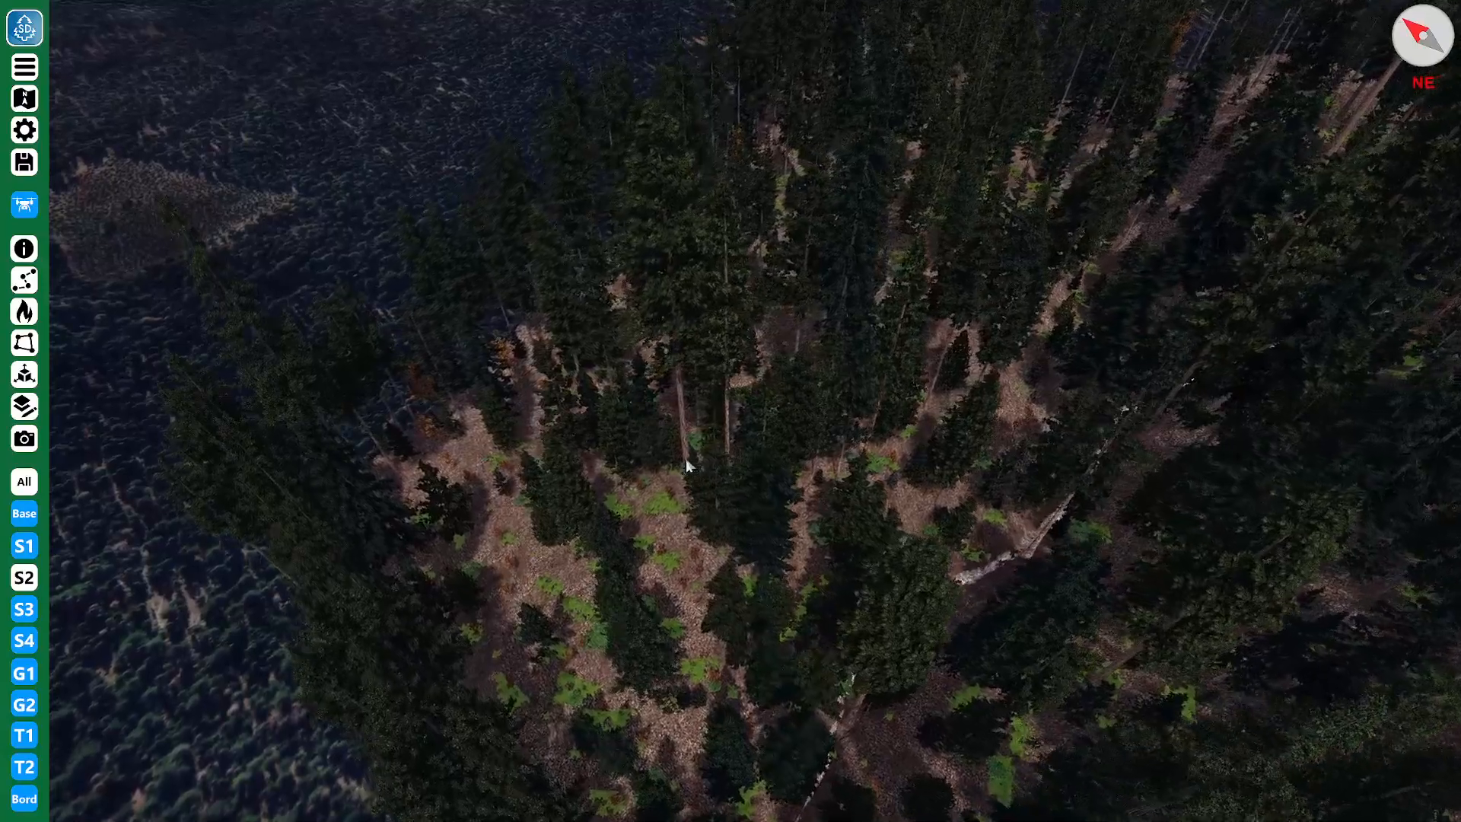
scroll(686, 460, "up", 3)
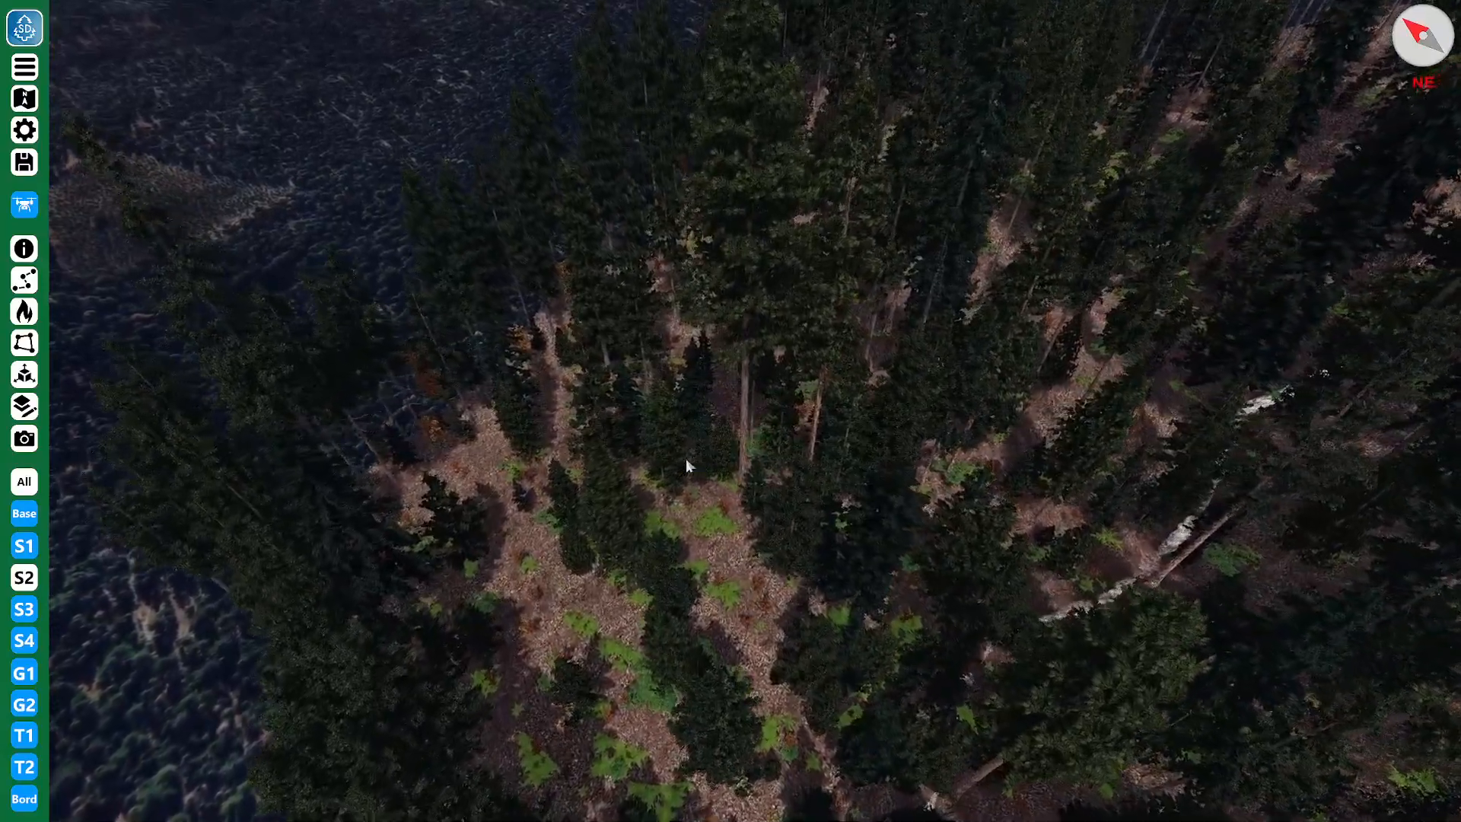
scroll(682, 464, "up", 2)
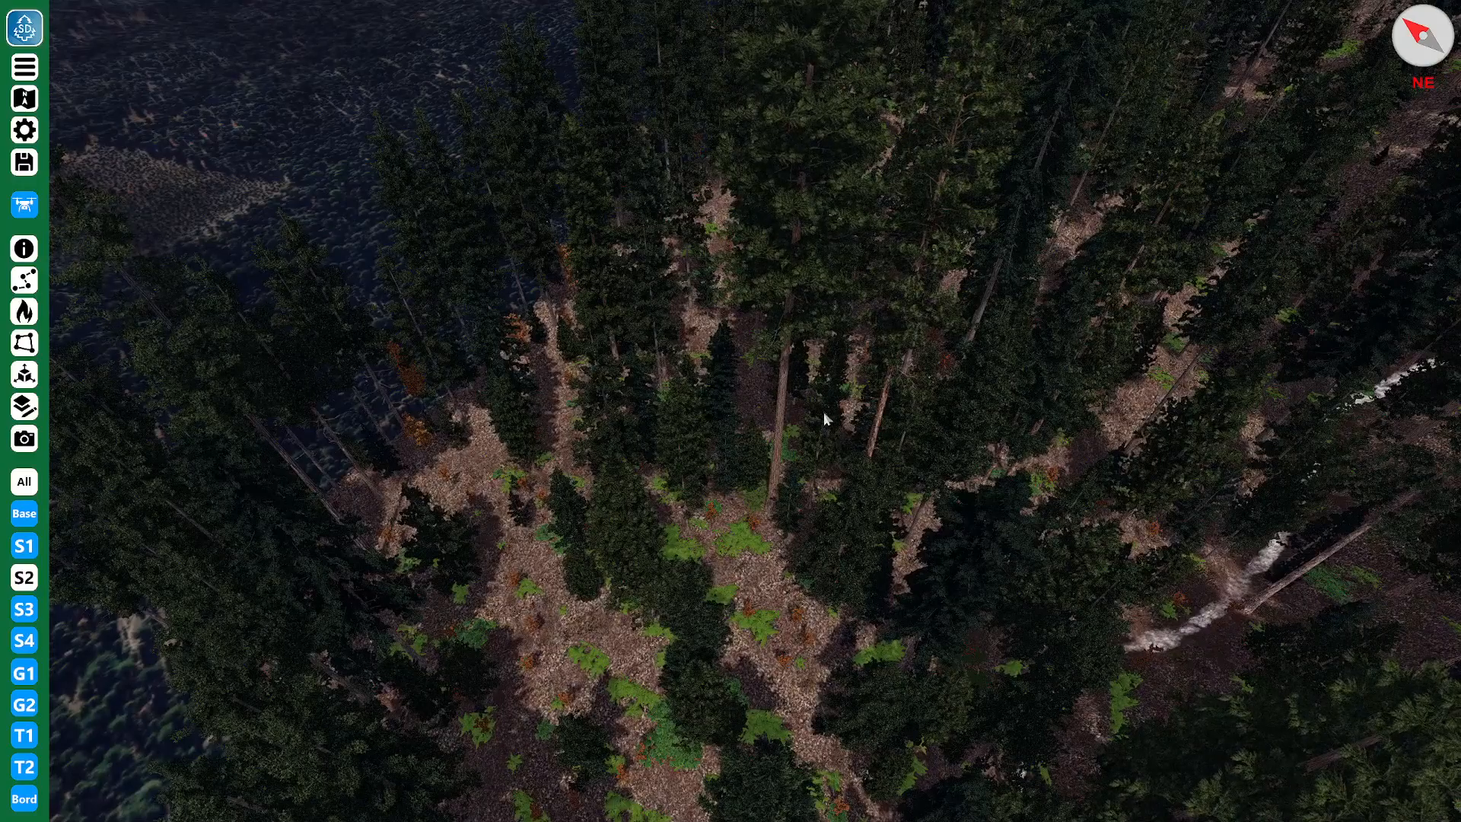
scroll(786, 453, "up", 3)
right_click_drag(757, 477, 583, 379)
scroll(586, 379, "up", 3)
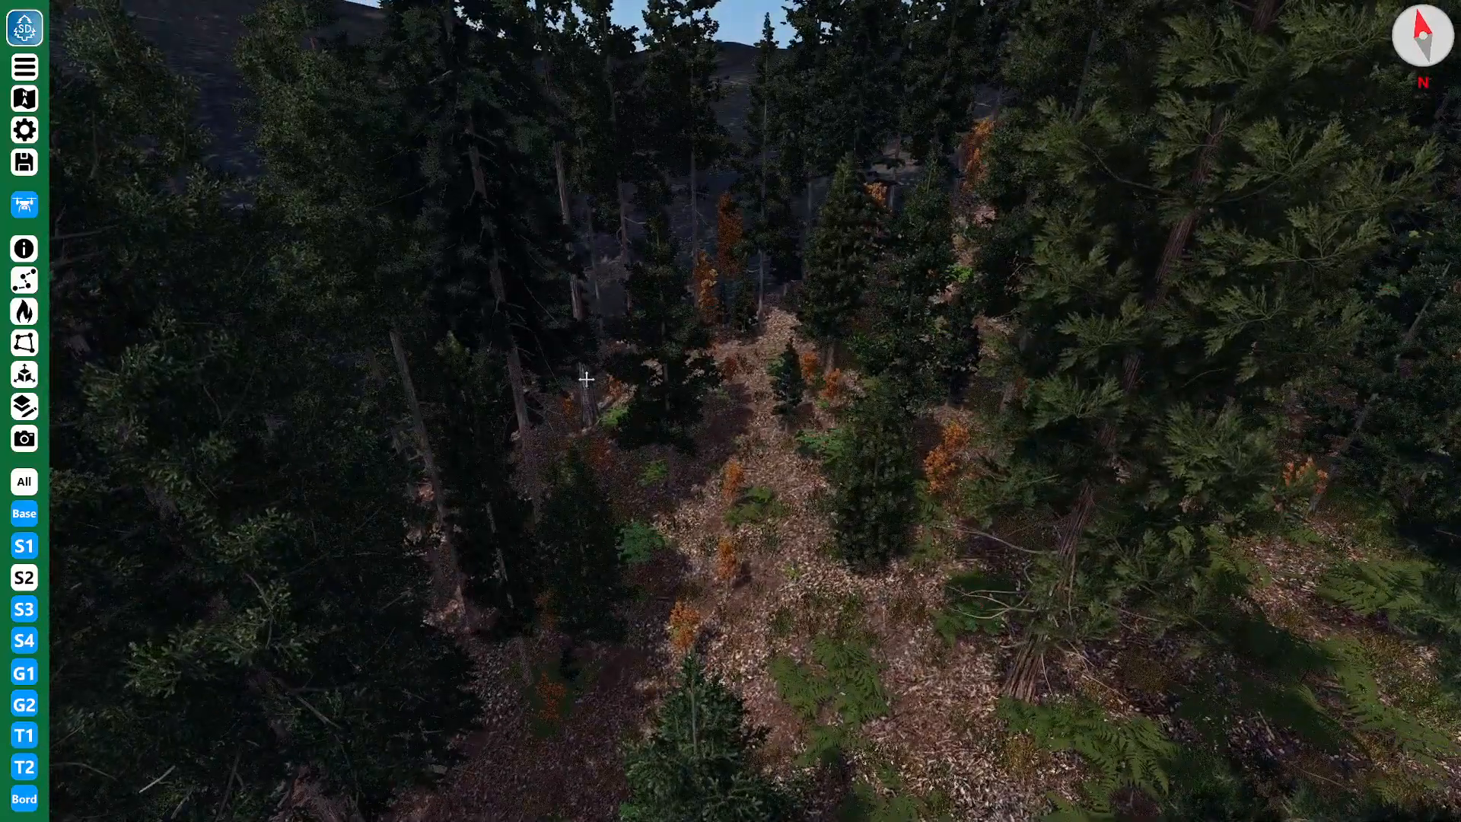